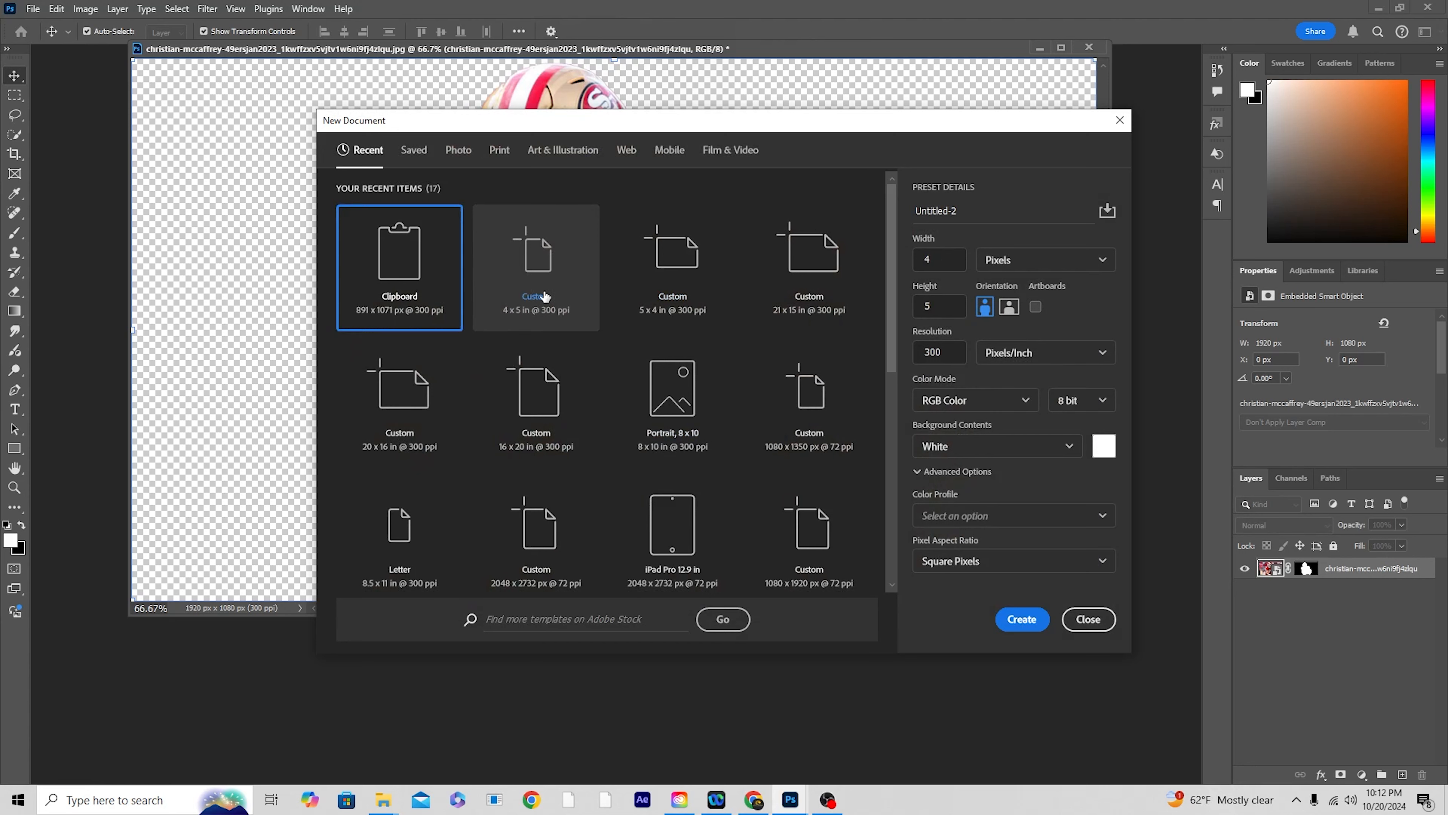
Step: Create a 4 × 5 inch document at 300 pixels/inch with a white background and bring the cut-out football player into it
{"action": "left_click", "coordinate": [941, 308]}
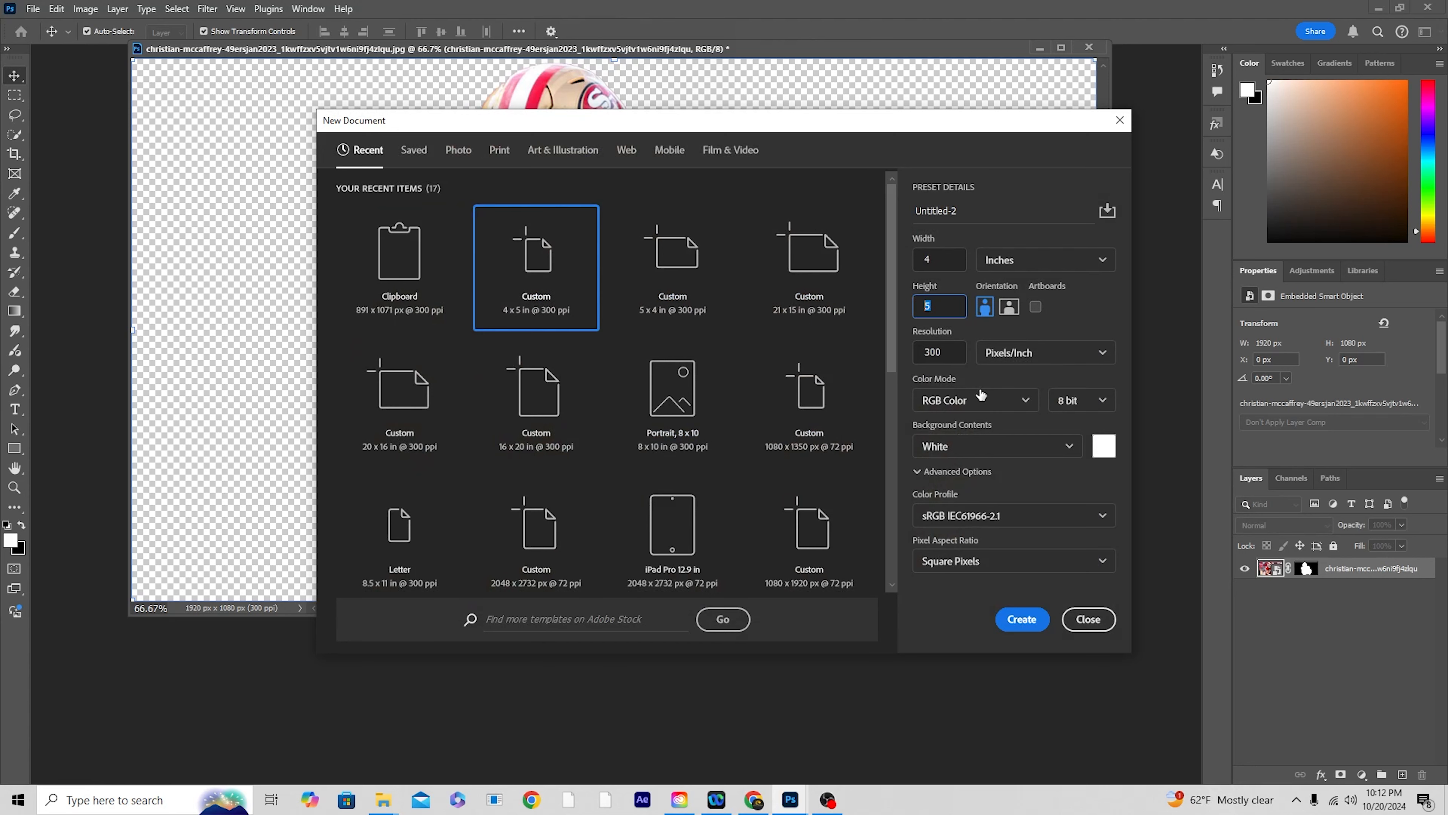
{"action": "left_click", "coordinate": [949, 353]}
{"action": "left_click", "coordinate": [1021, 619]}
{"action": "key", "text": "ctrl+minus"}
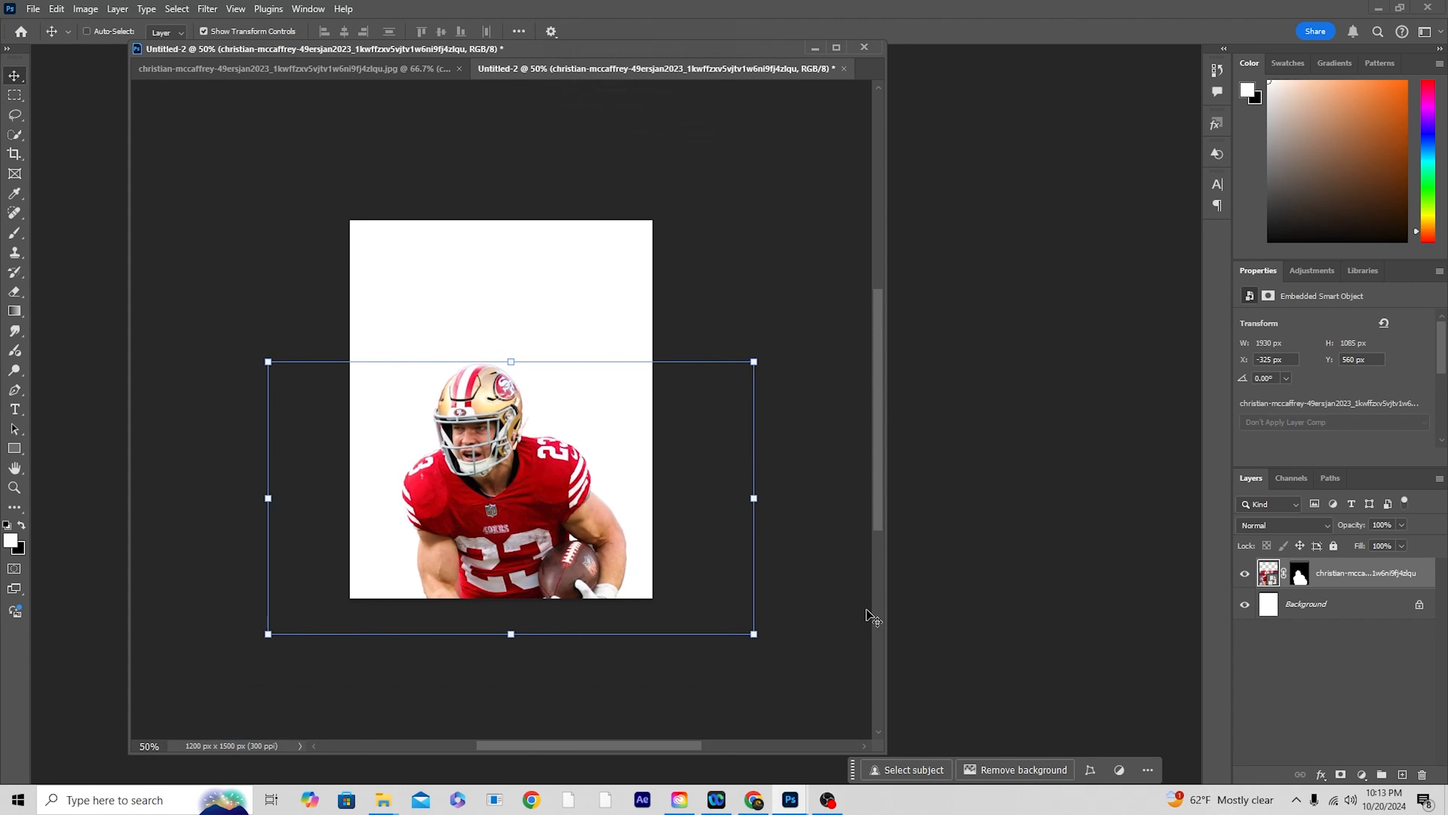
Step: Add a Solid Color fill layer in beige b7b09a directly above the Background layer
{"action": "left_click", "coordinate": [1293, 606]}
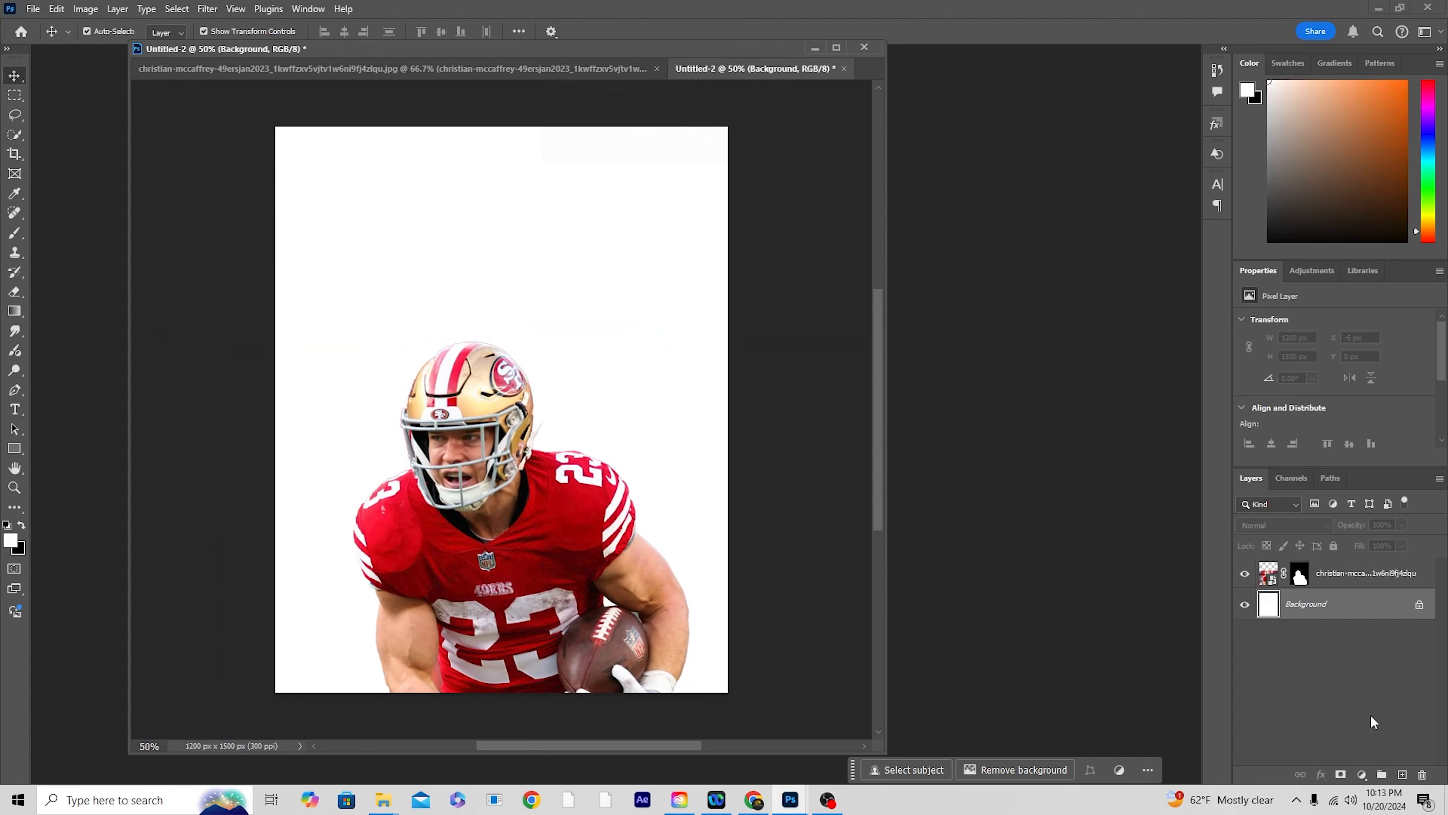
{"action": "left_click", "coordinate": [1362, 779]}
{"action": "left_click", "coordinate": [1368, 516]}
{"action": "key", "text": "ctrl+shift+z"}
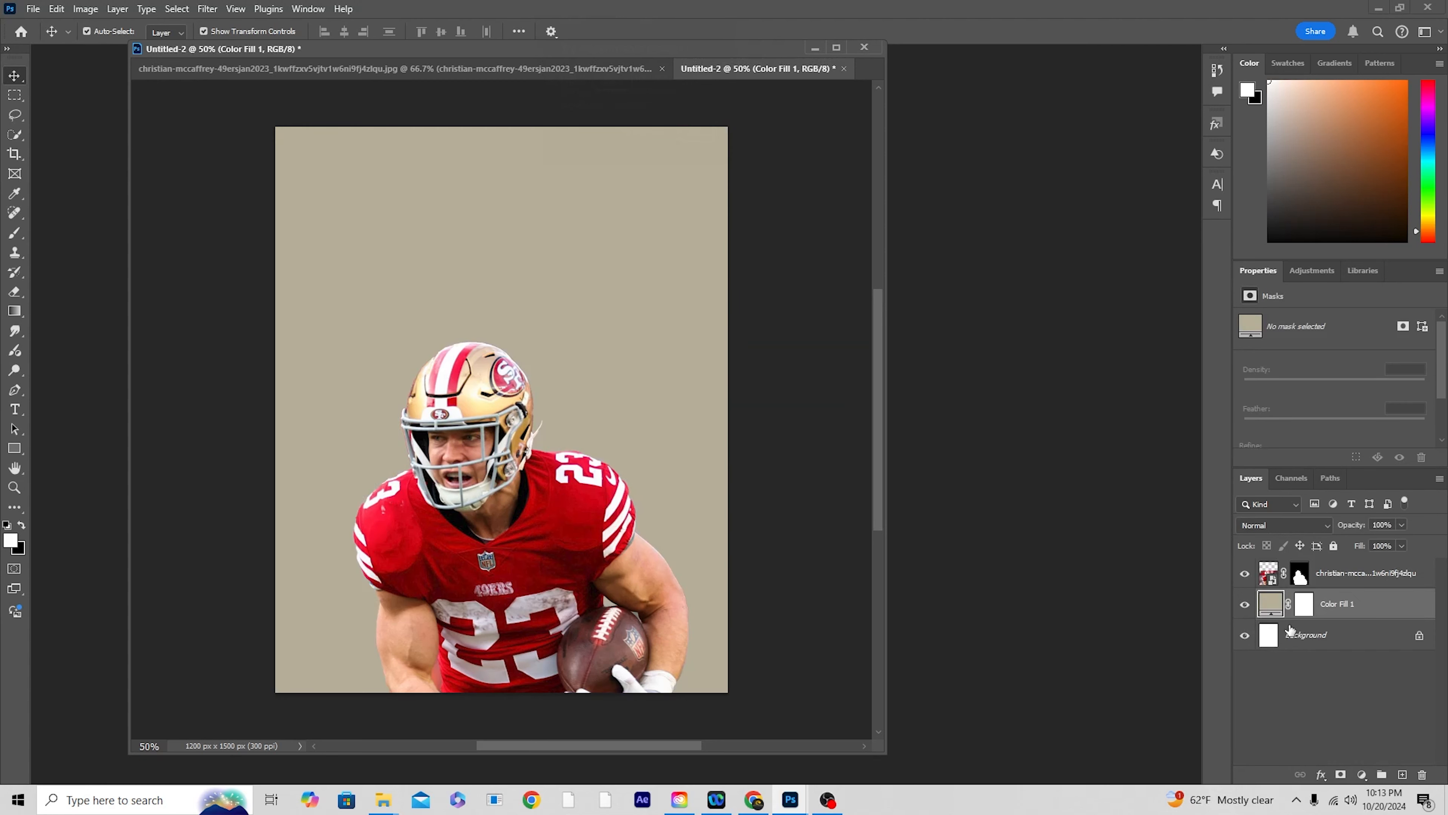
{"action": "double_click", "coordinate": [1271, 603]}
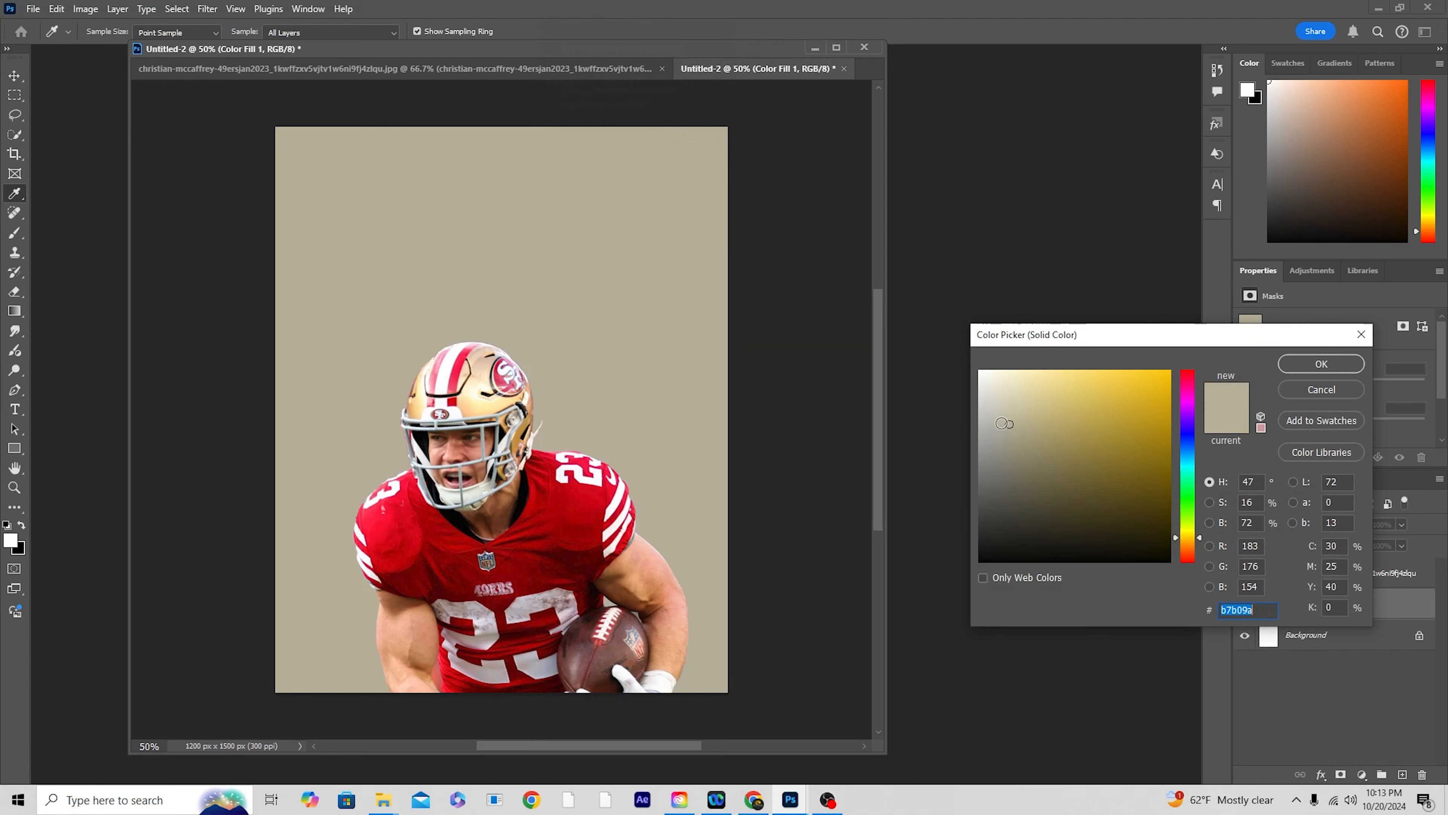
{"action": "left_click", "coordinate": [1322, 364]}
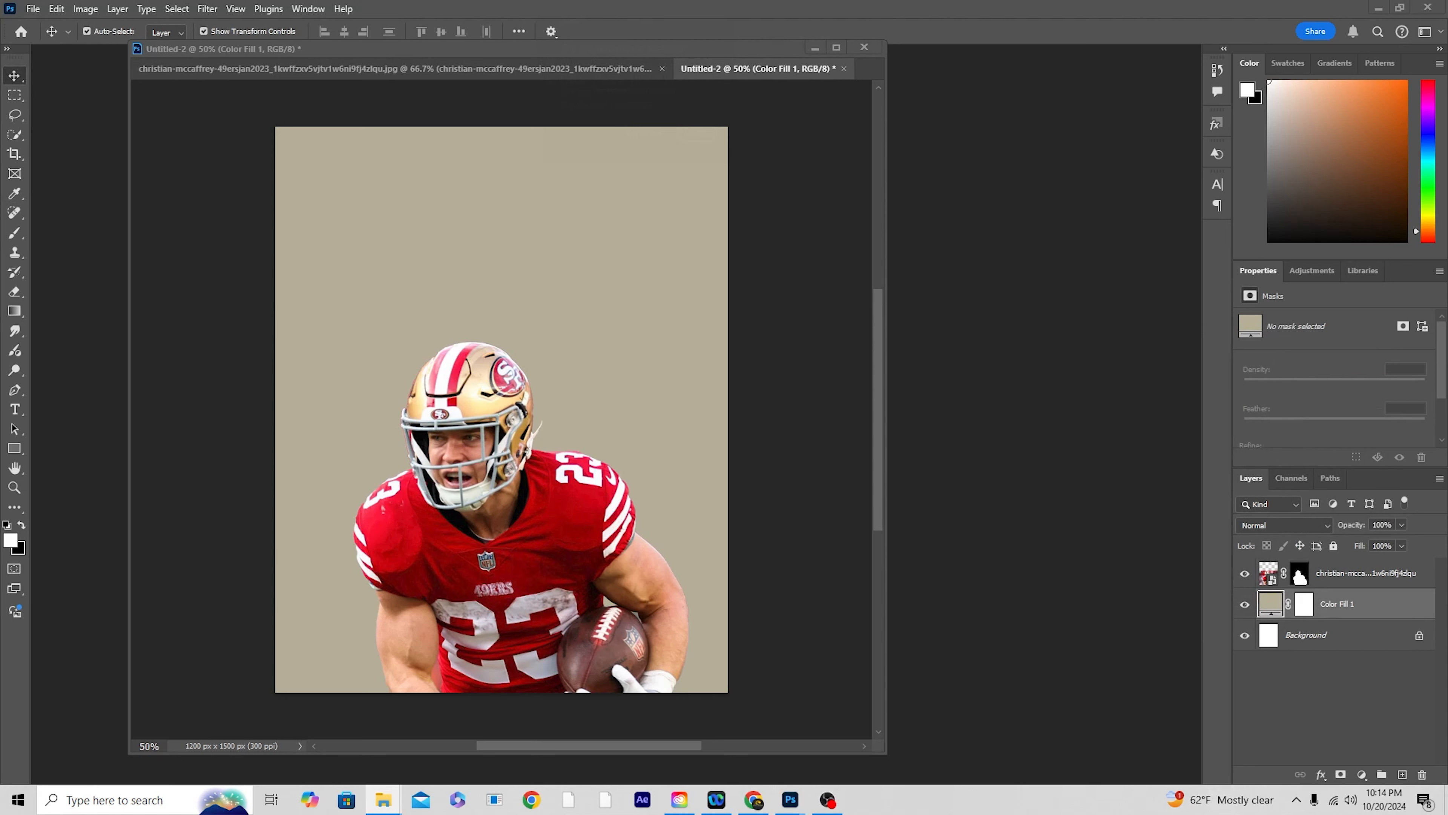
Step: Place the 01 (2) brush-texture image behind the player, scale it to the full canvas width and set its blend mode to Screen
{"action": "left_click_drag", "start_coordinate": [1447, 481], "coordinate": [641, 422]}
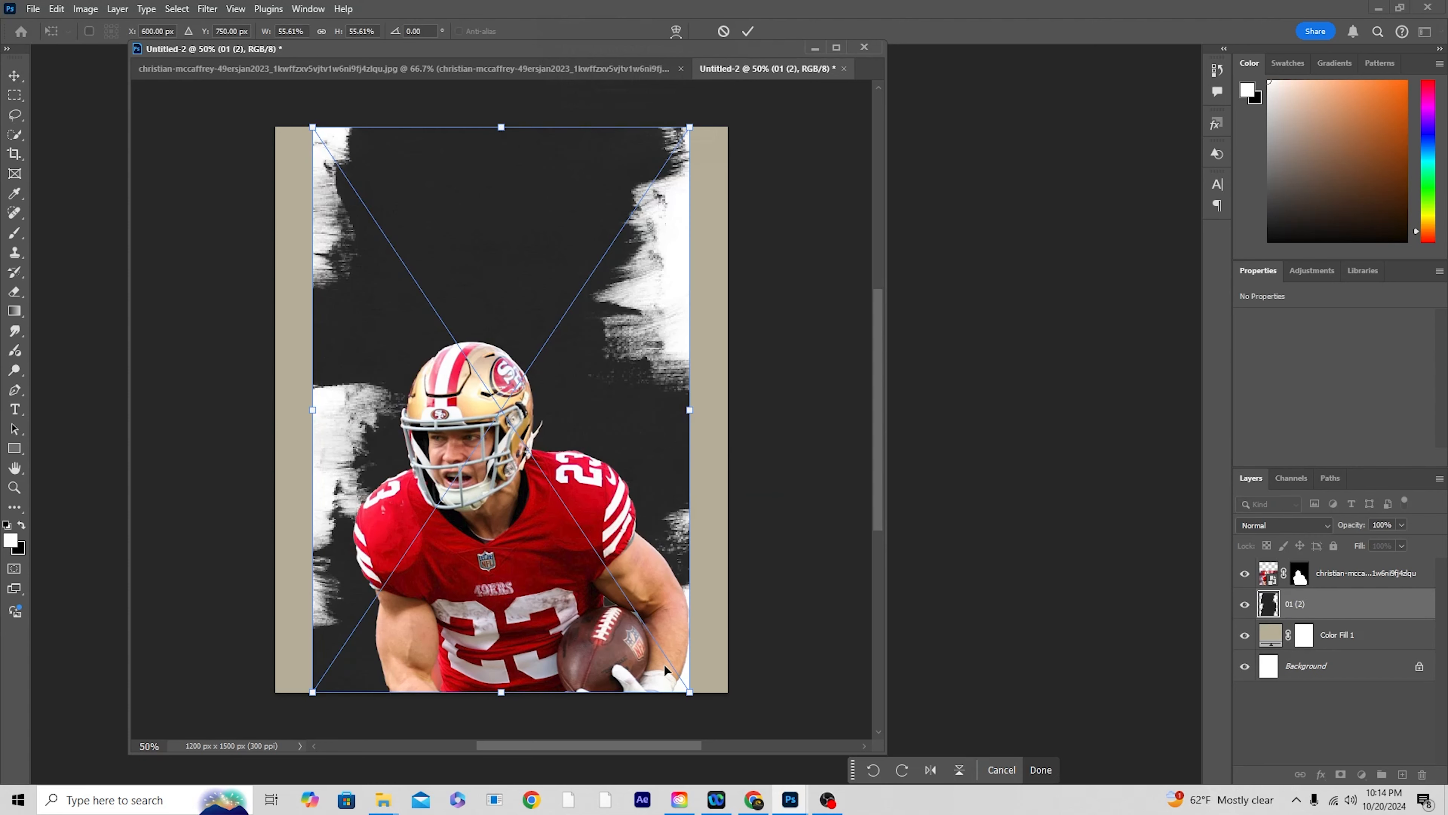
{"action": "left_click_drag", "start_coordinate": [691, 691], "coordinate": [759, 737]}
{"action": "left_click_drag", "start_coordinate": [699, 545], "coordinate": [699, 564]}
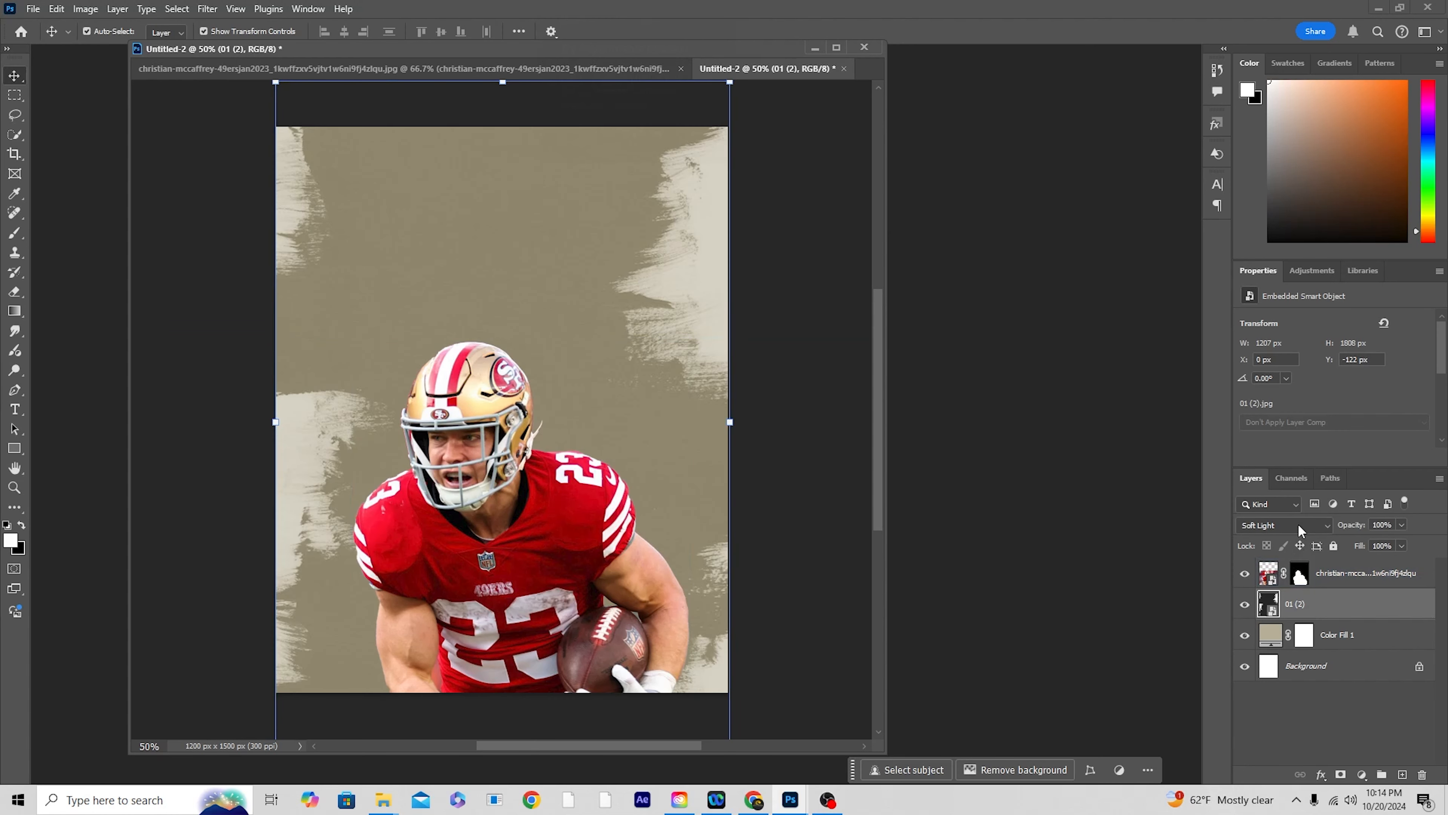
{"action": "left_click", "coordinate": [1298, 523]}
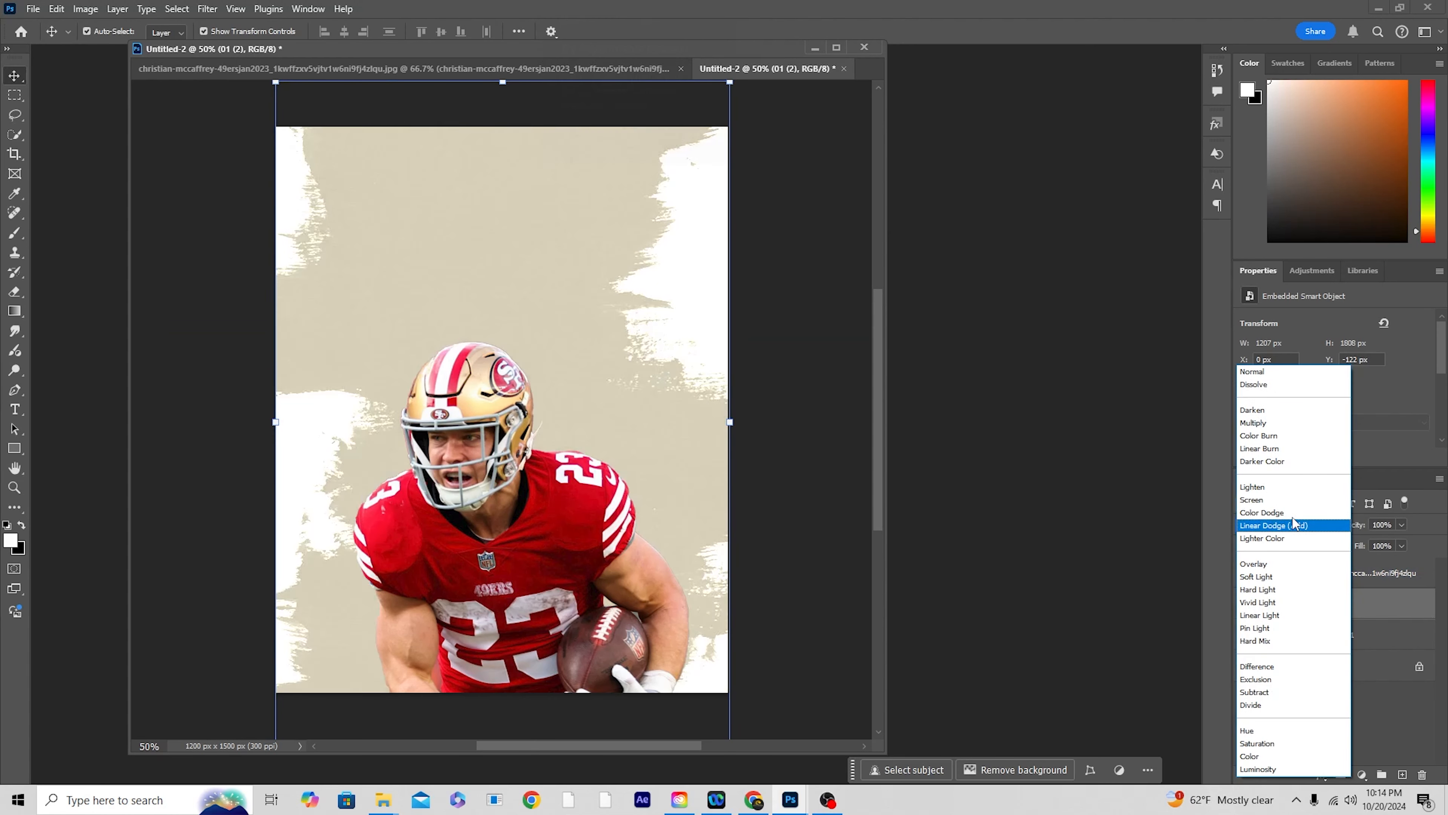
{"action": "left_click", "coordinate": [1260, 501]}
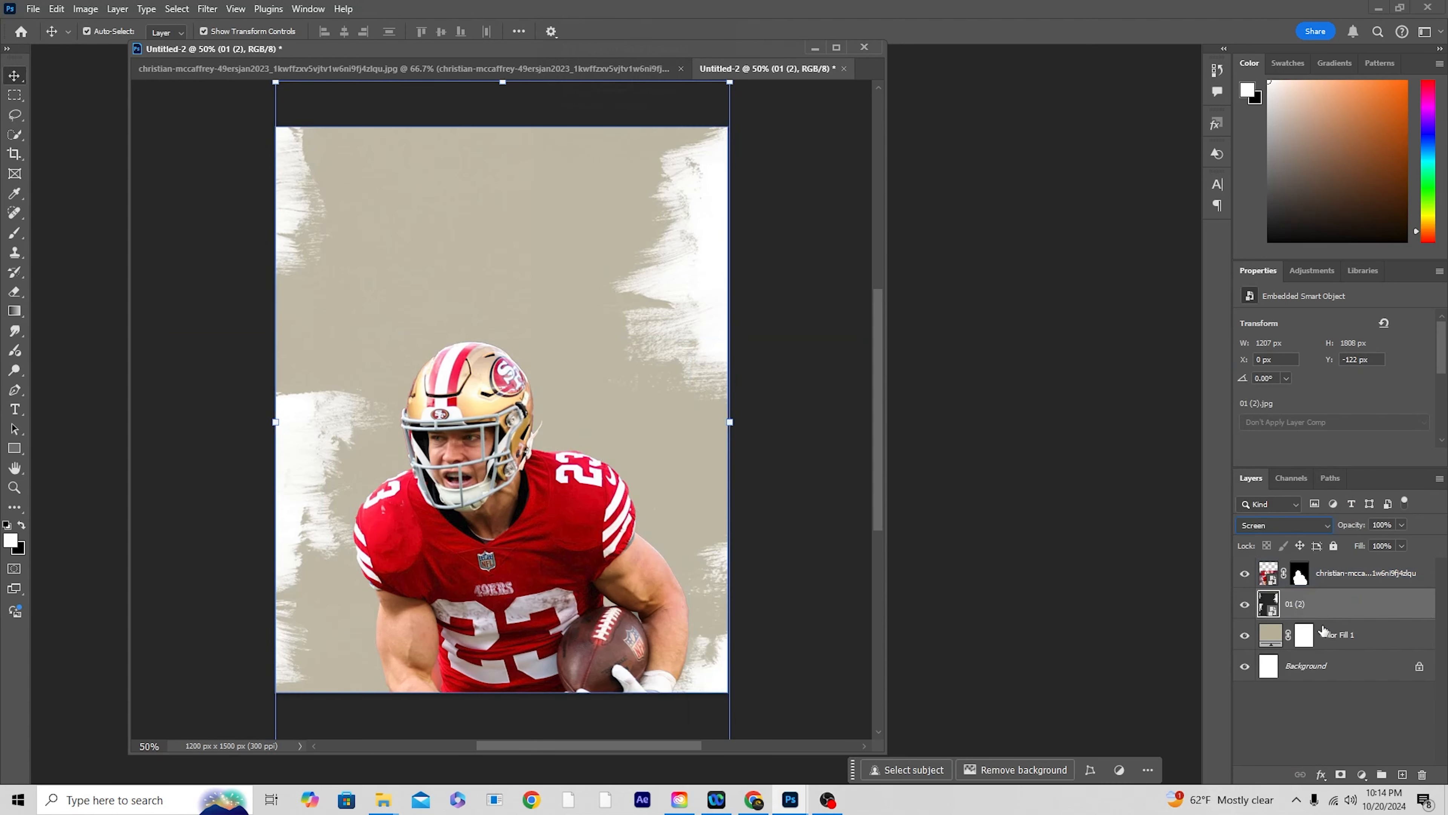
Step: Place the air-cloudiness-clouds-414659 image above the brush texture, covering the whole canvas, and set its opacity to 37%
{"action": "scroll", "coordinate": [575, 433], "scroll_direction": "up", "scroll_amount": 1}
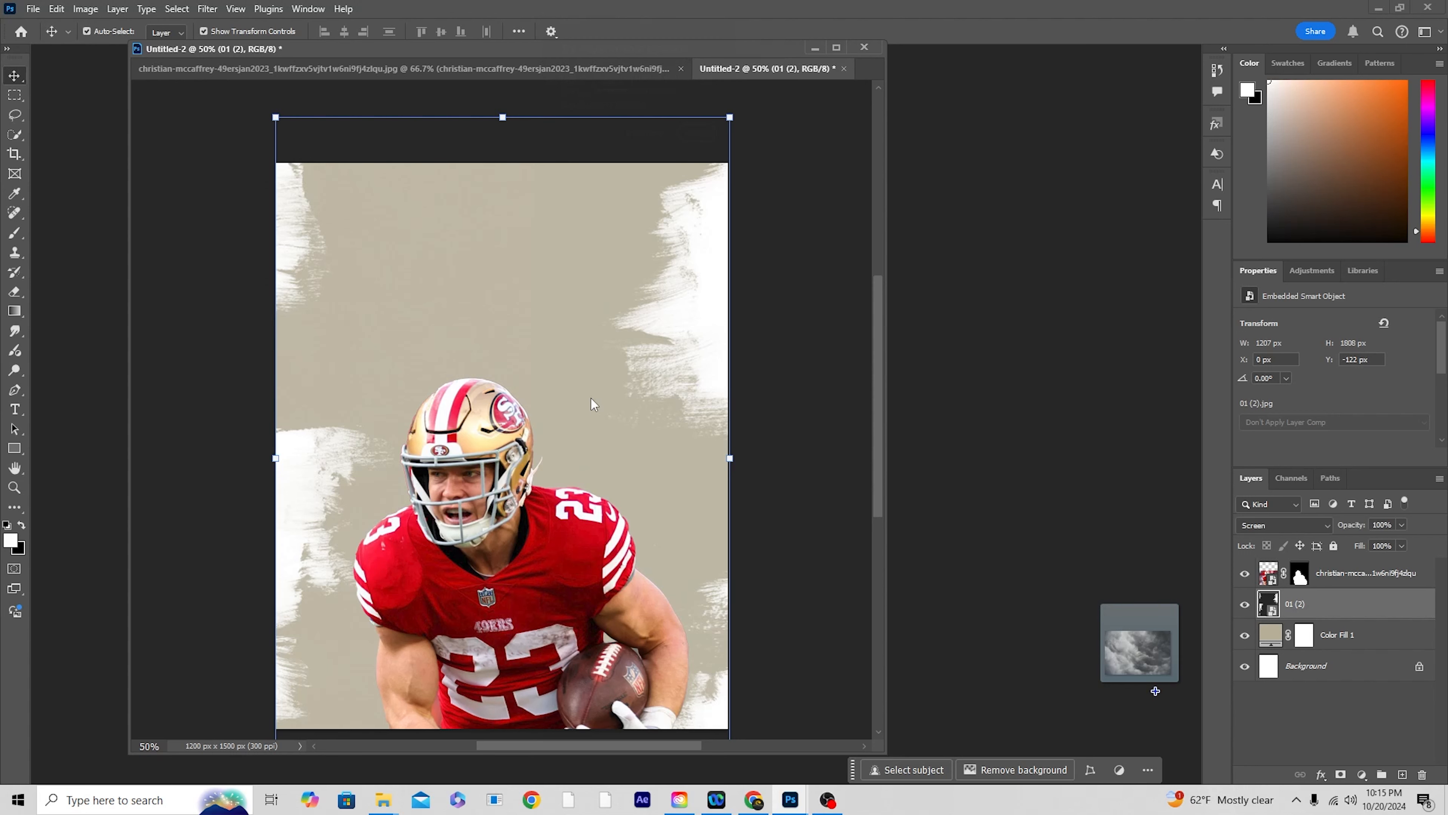
{"action": "left_click_drag", "start_coordinate": [652, 536], "coordinate": [768, 673]}
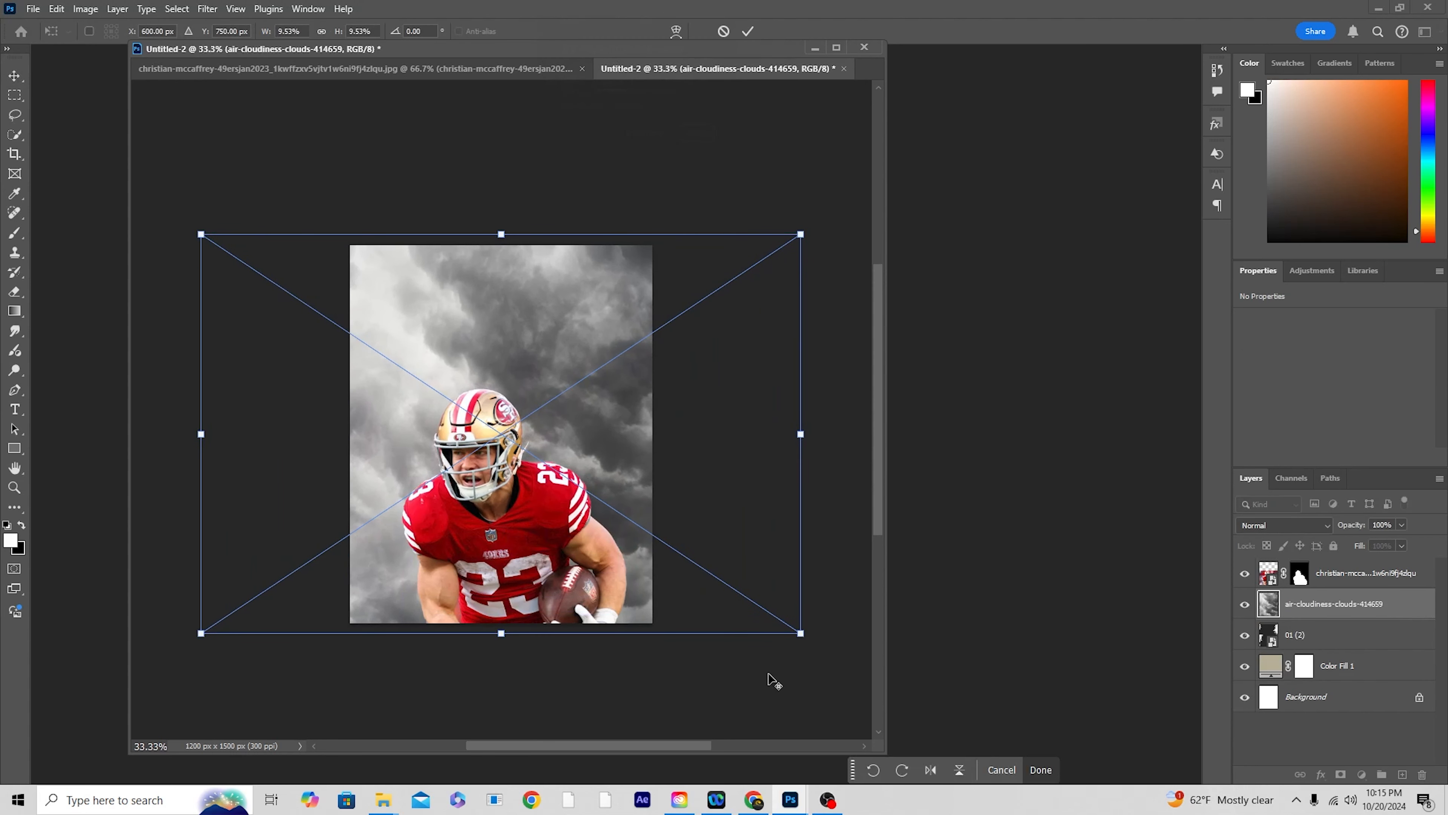
{"action": "key", "text": "Return"}
{"action": "left_click", "coordinate": [1402, 525]}
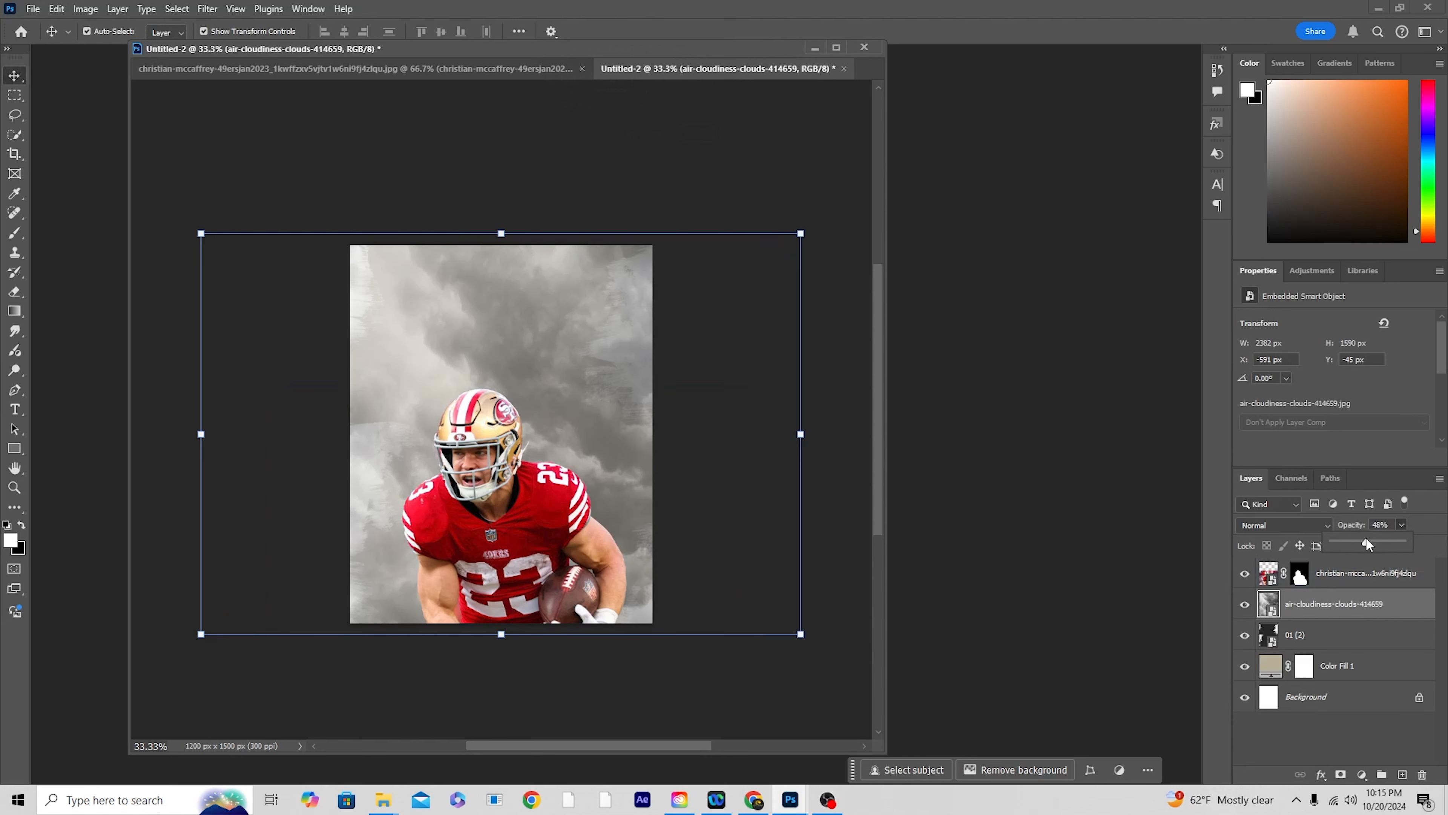
{"action": "left_click_drag", "start_coordinate": [1365, 539], "coordinate": [1360, 539]}
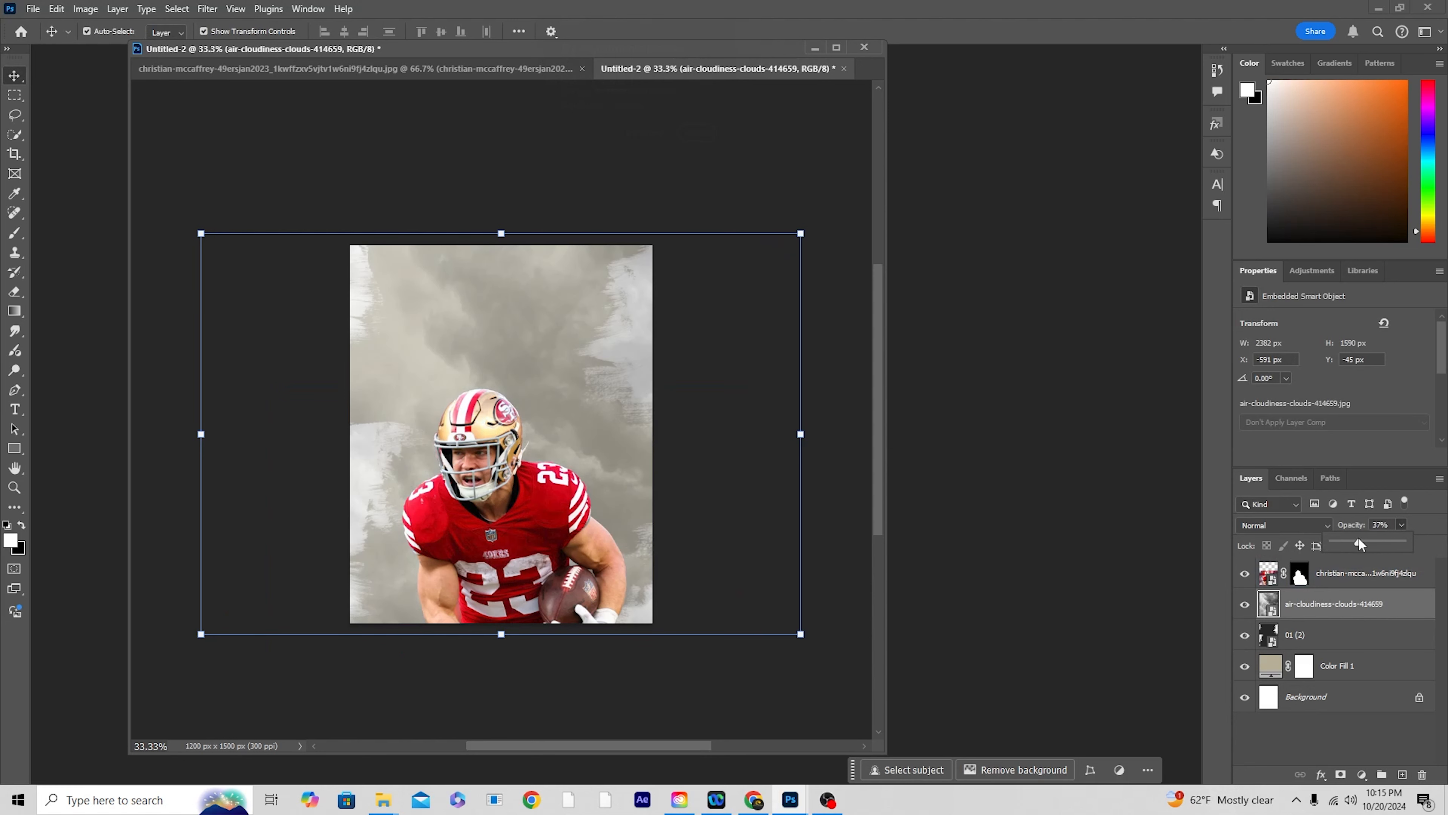
Step: Add a new layer above the clouds layer and choose Sampled Brush 22 from the Evasion brush set for the Brush tool
{"action": "left_click", "coordinate": [1330, 599]}
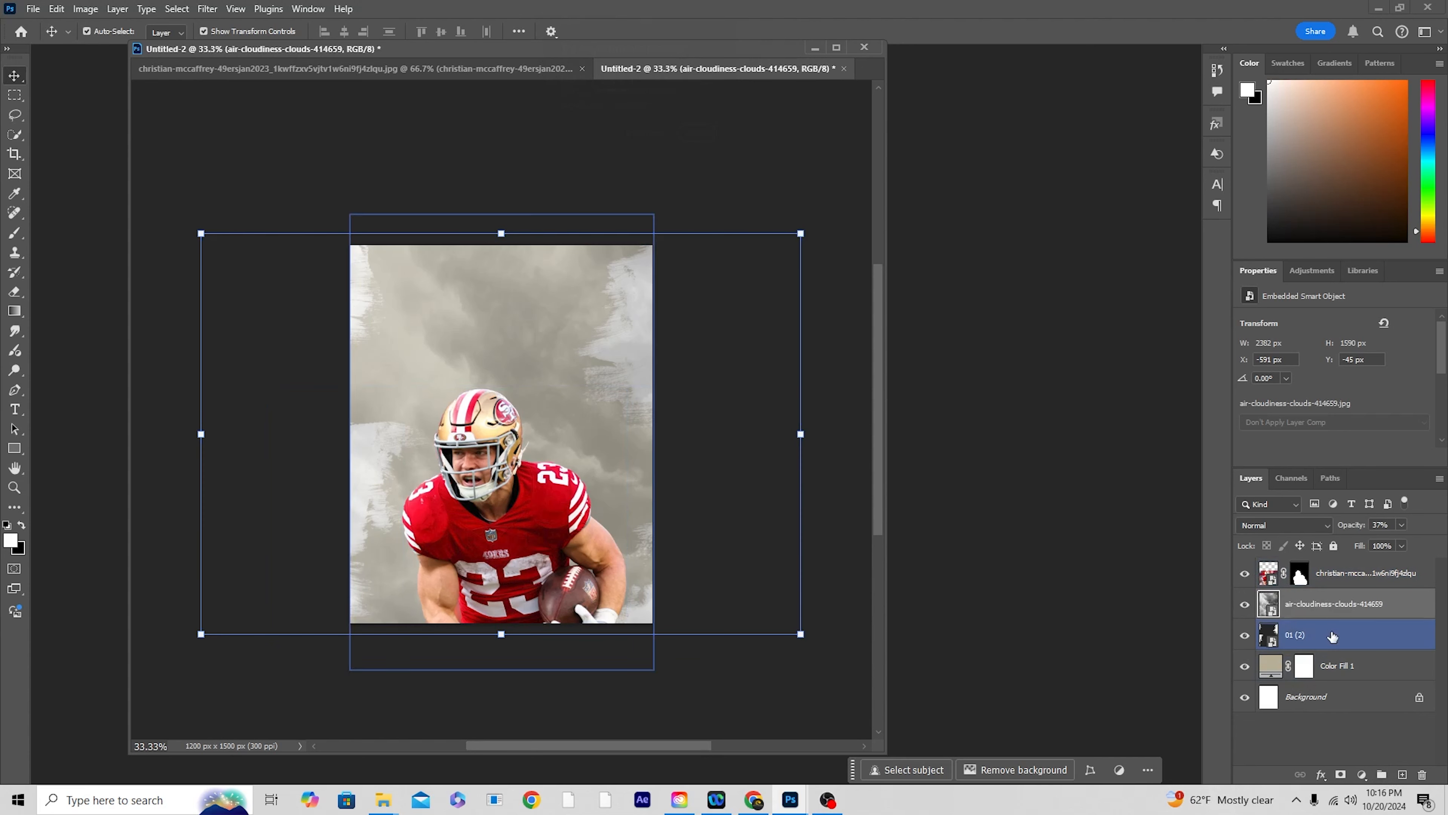
{"action": "left_click", "coordinate": [1402, 775]}
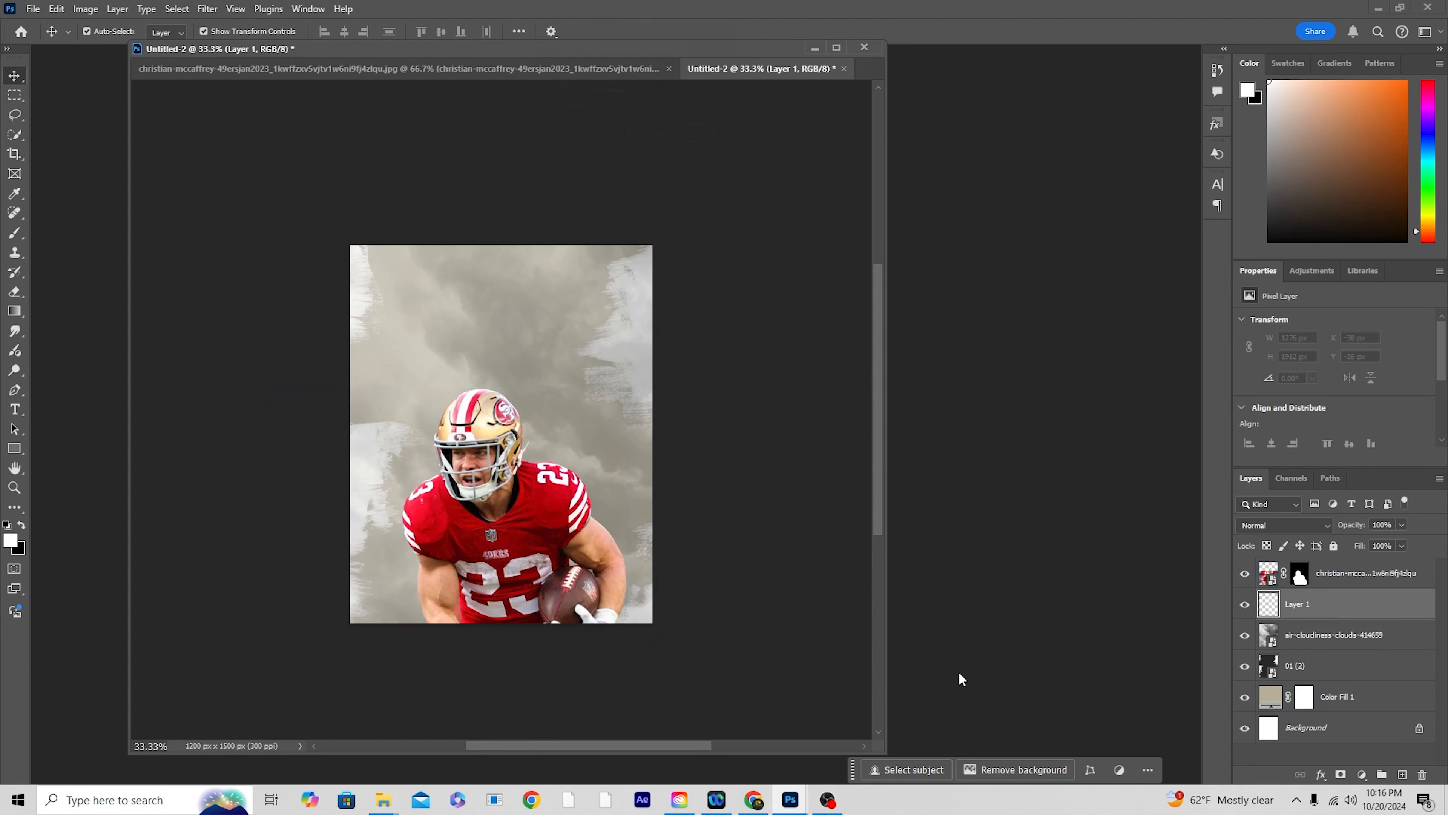
{"action": "key", "text": "b"}
{"action": "left_click", "coordinate": [110, 33]}
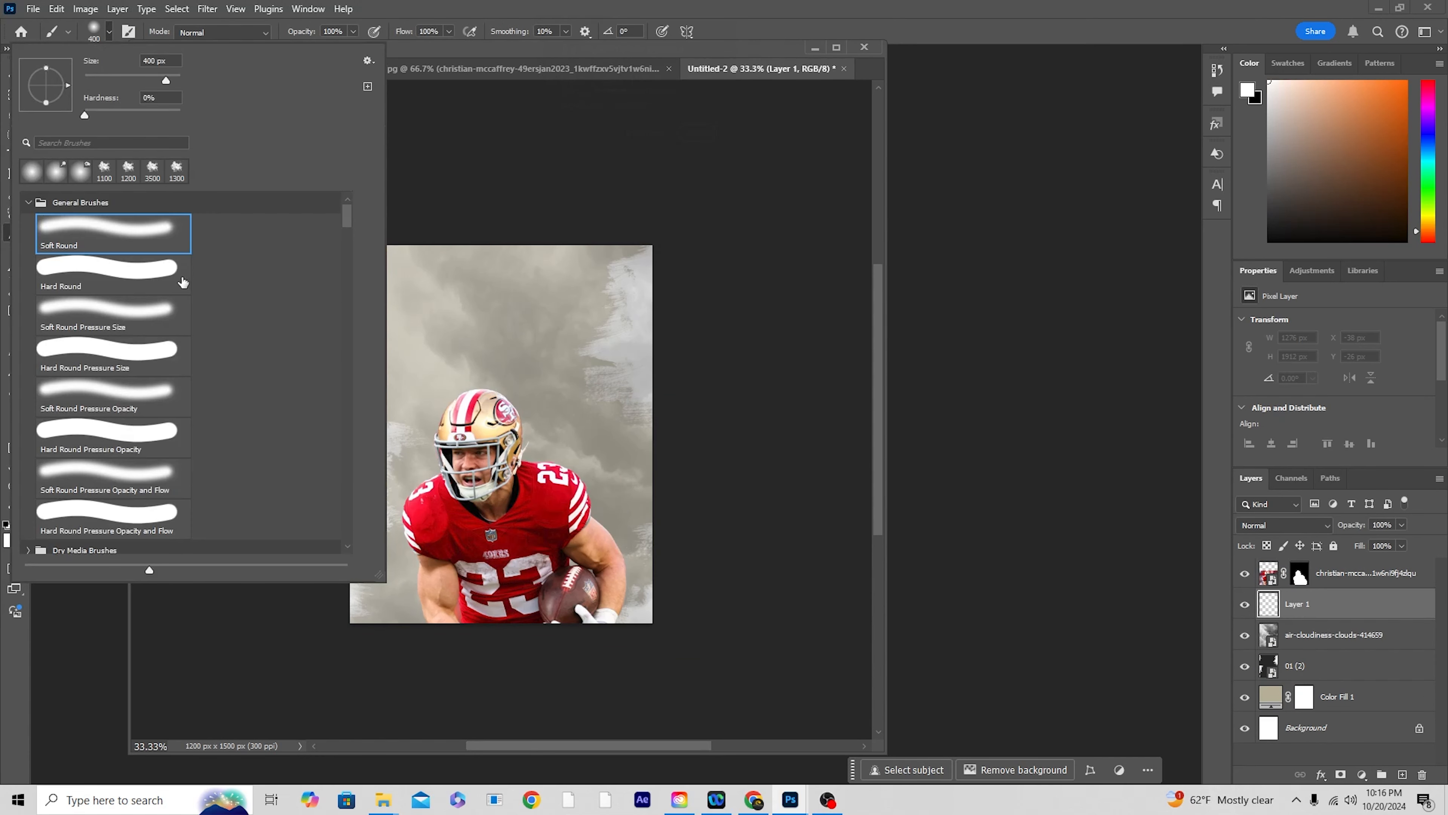
{"action": "scroll", "coordinate": [171, 365], "scroll_direction": "down", "scroll_amount": 5}
{"action": "scroll", "coordinate": [111, 456], "scroll_direction": "up", "scroll_amount": 5}
{"action": "scroll", "coordinate": [116, 413], "scroll_direction": "down", "scroll_amount": 10}
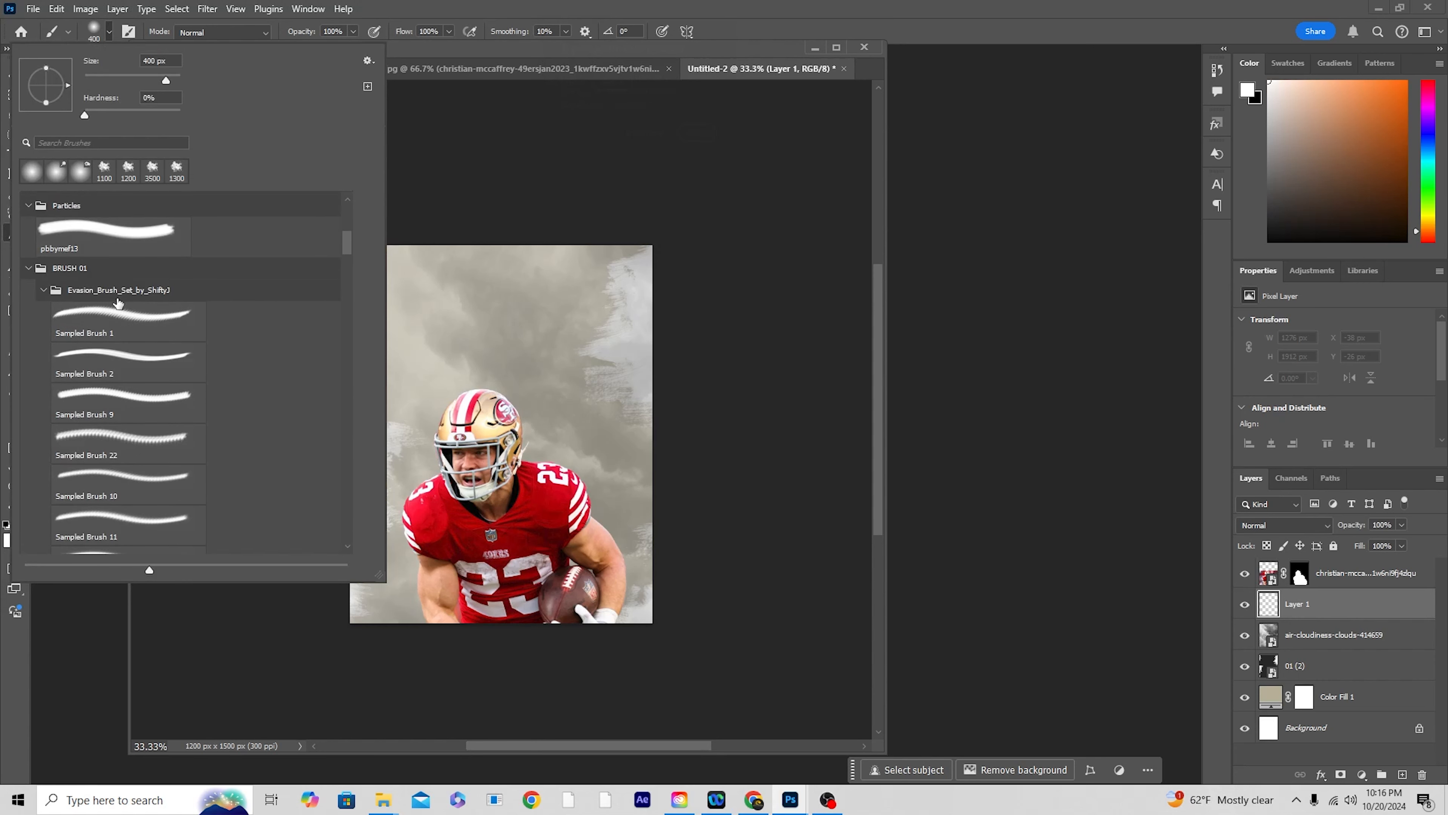
{"action": "left_click", "coordinate": [113, 323]}
{"action": "left_click", "coordinate": [142, 390]}
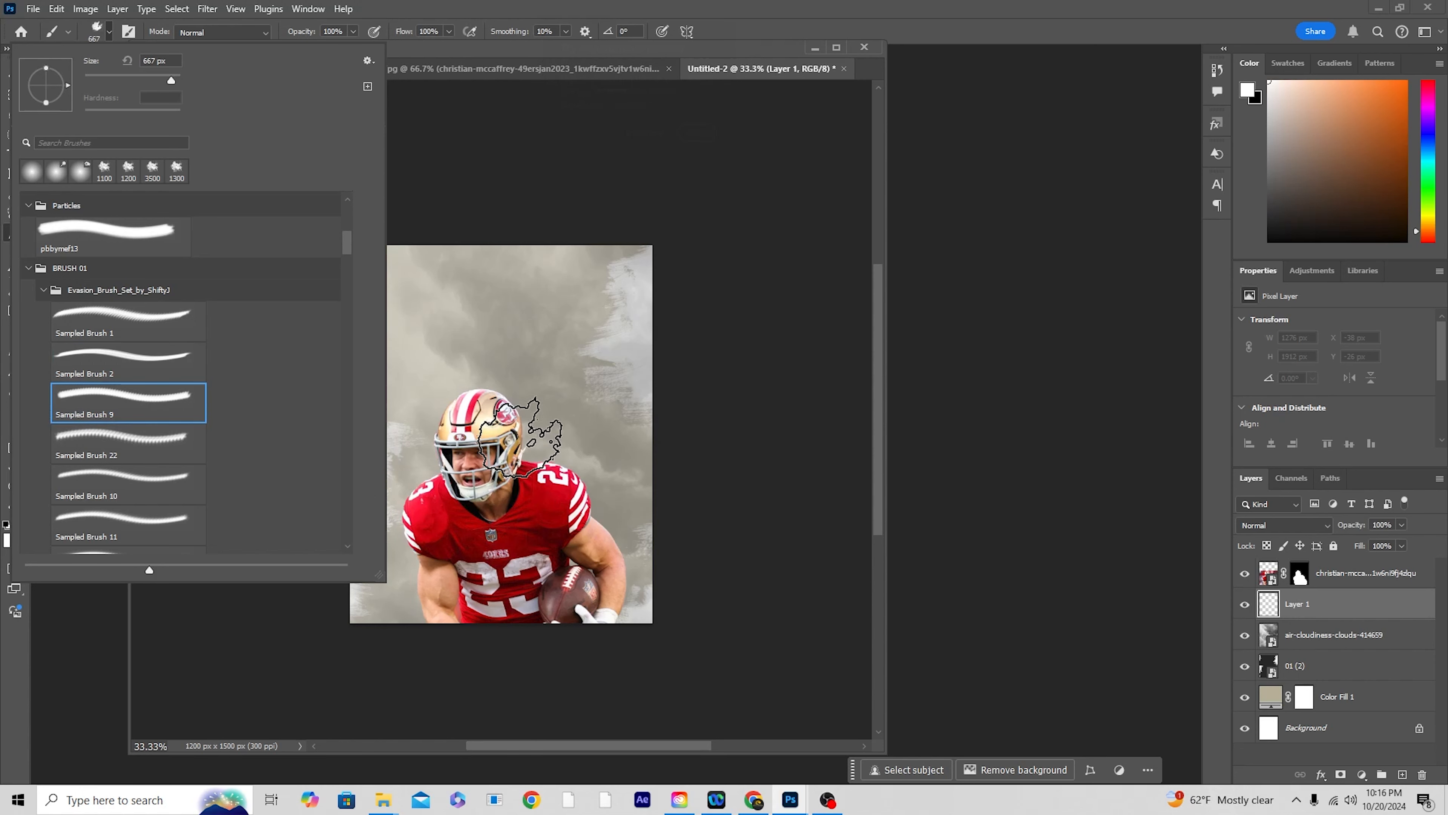
{"action": "left_click", "coordinate": [125, 442]}
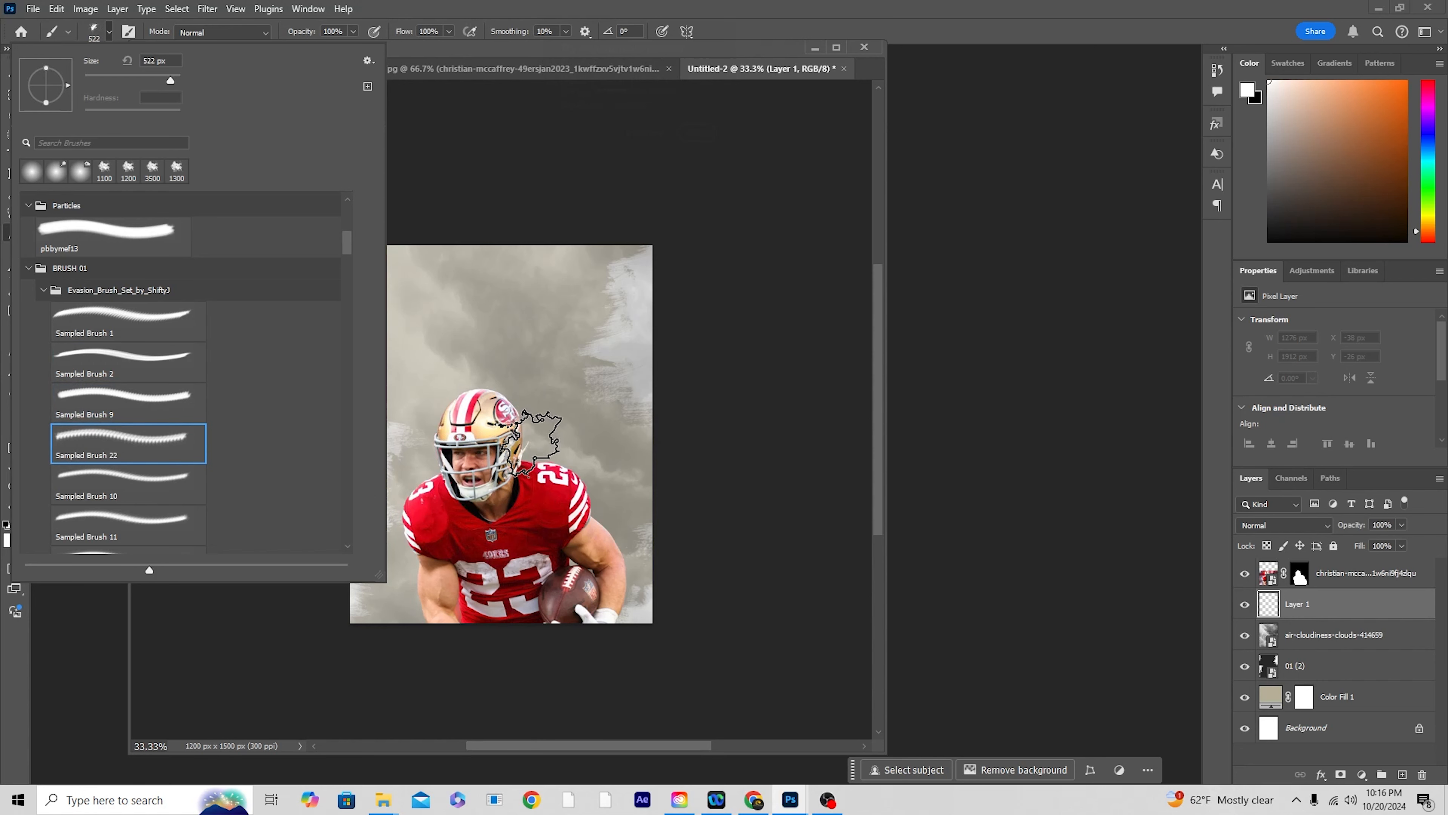
{"action": "left_click", "coordinate": [1289, 608]}
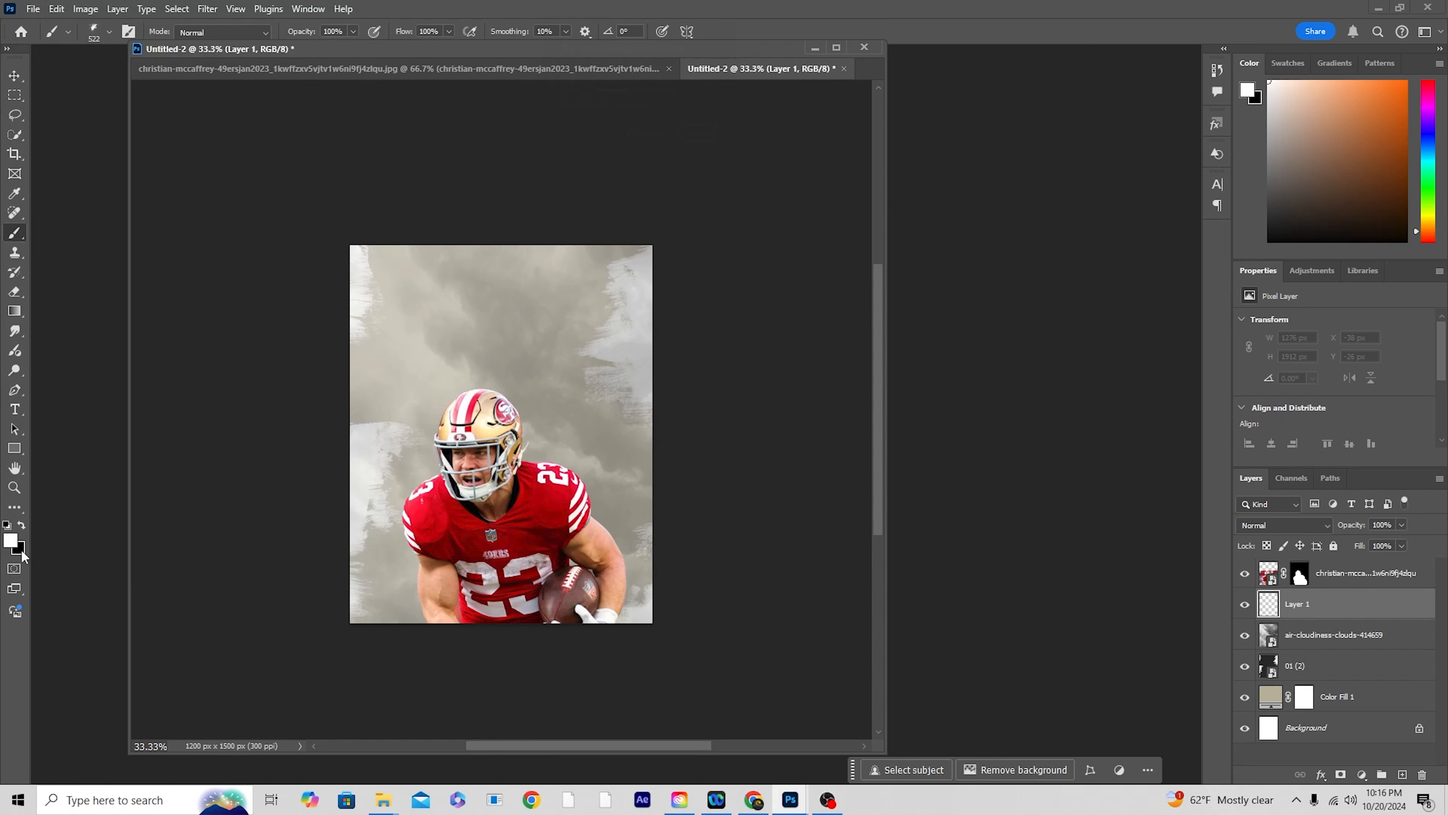
Step: Set the foreground color to a slightly off-white tone
{"action": "left_click", "coordinate": [11, 541]}
{"action": "left_click", "coordinate": [977, 381]}
{"action": "left_click_drag", "start_coordinate": [977, 381], "coordinate": [973, 379]}
{"action": "left_click", "coordinate": [1337, 369]}
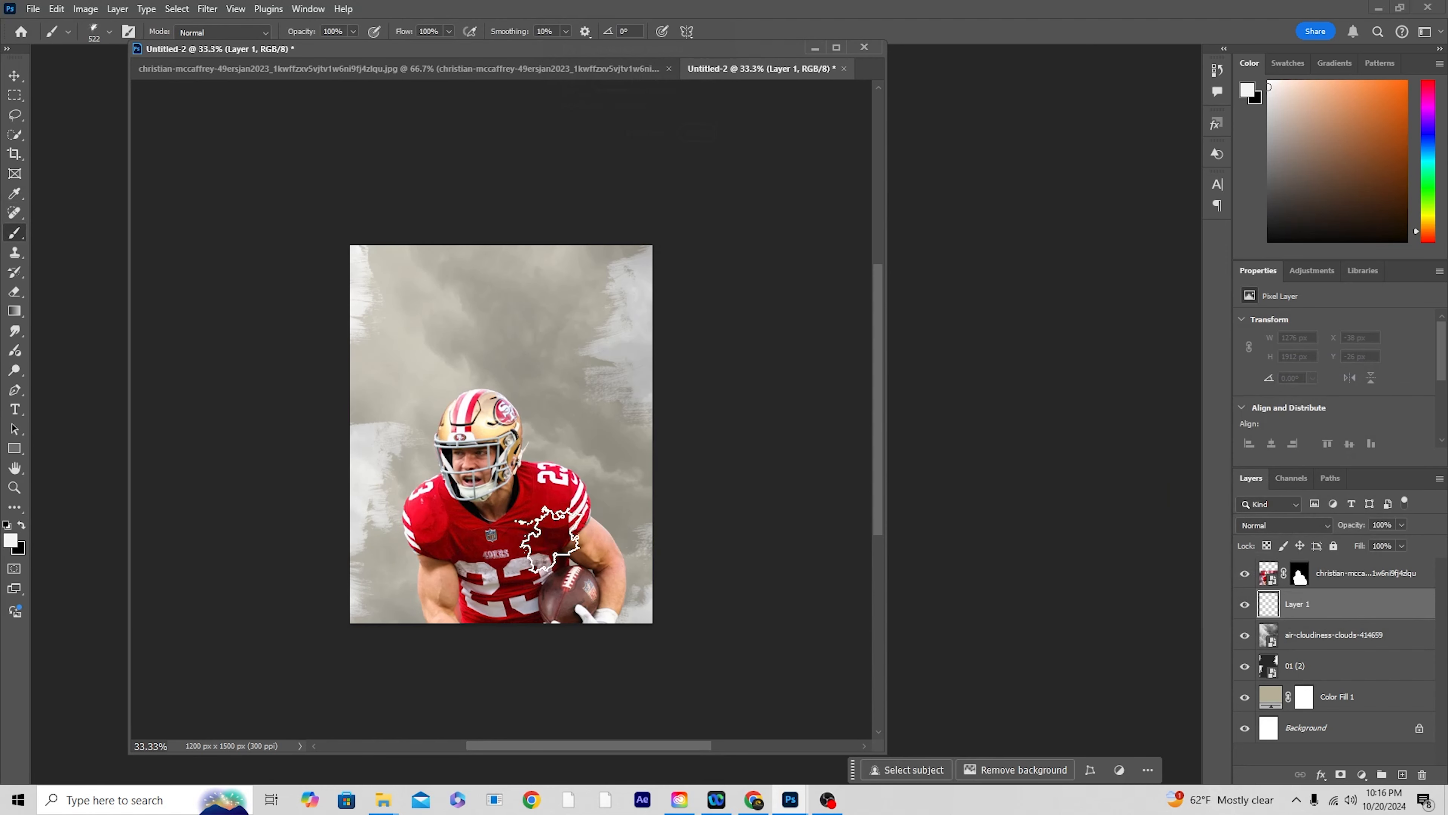
Step: Enlarge the brush to 1200 px and stamp off-white texture behind the player's helmet and shoulders on Layer 1
{"action": "key", "text": "bracketright"}
{"action": "key", "text": "bracketright"}
{"action": "key", "text": "bracketright"}
{"action": "key", "text": "bracketright"}
{"action": "key", "text": "bracketright"}
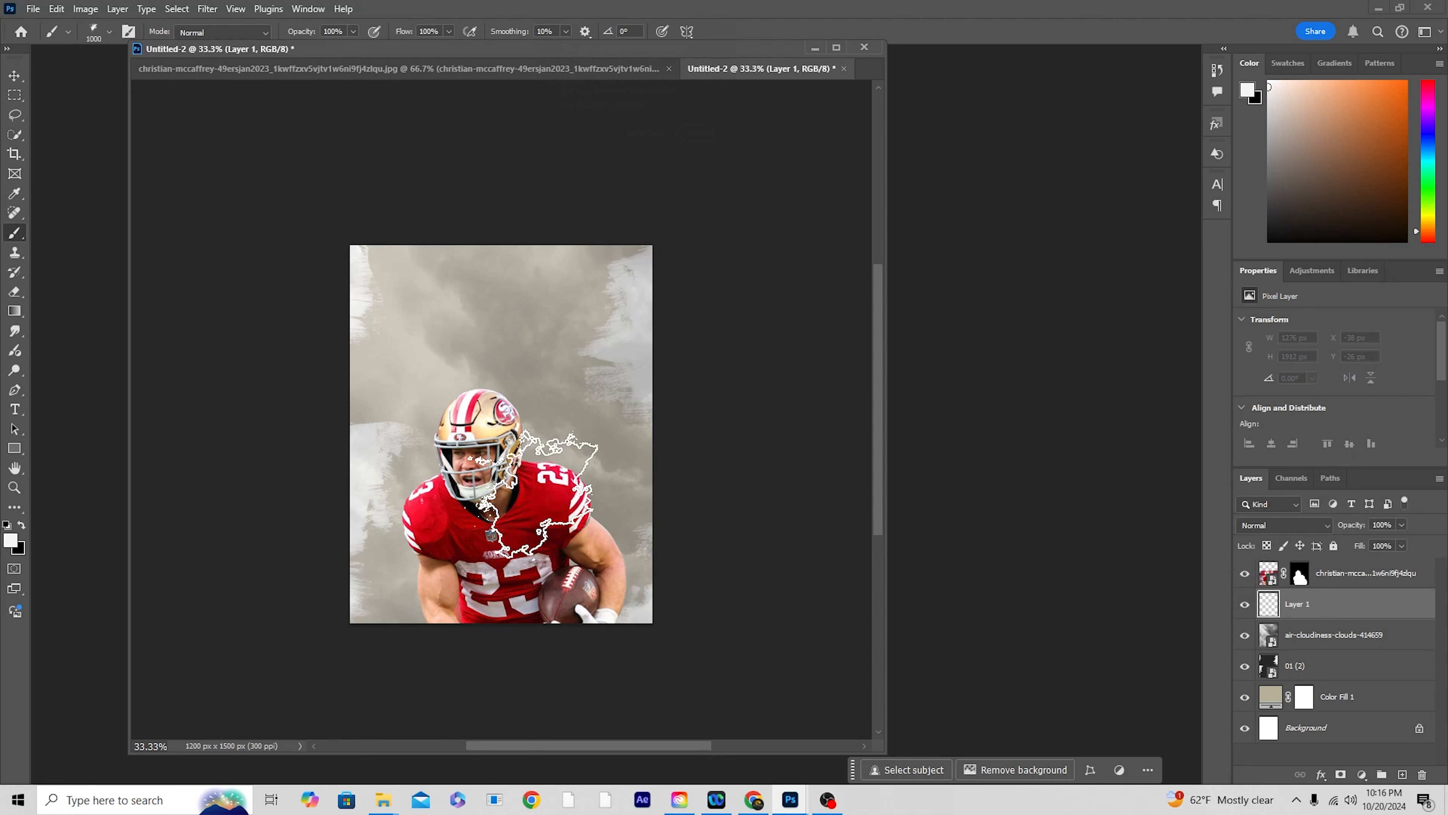
{"action": "left_click", "coordinate": [532, 468]}
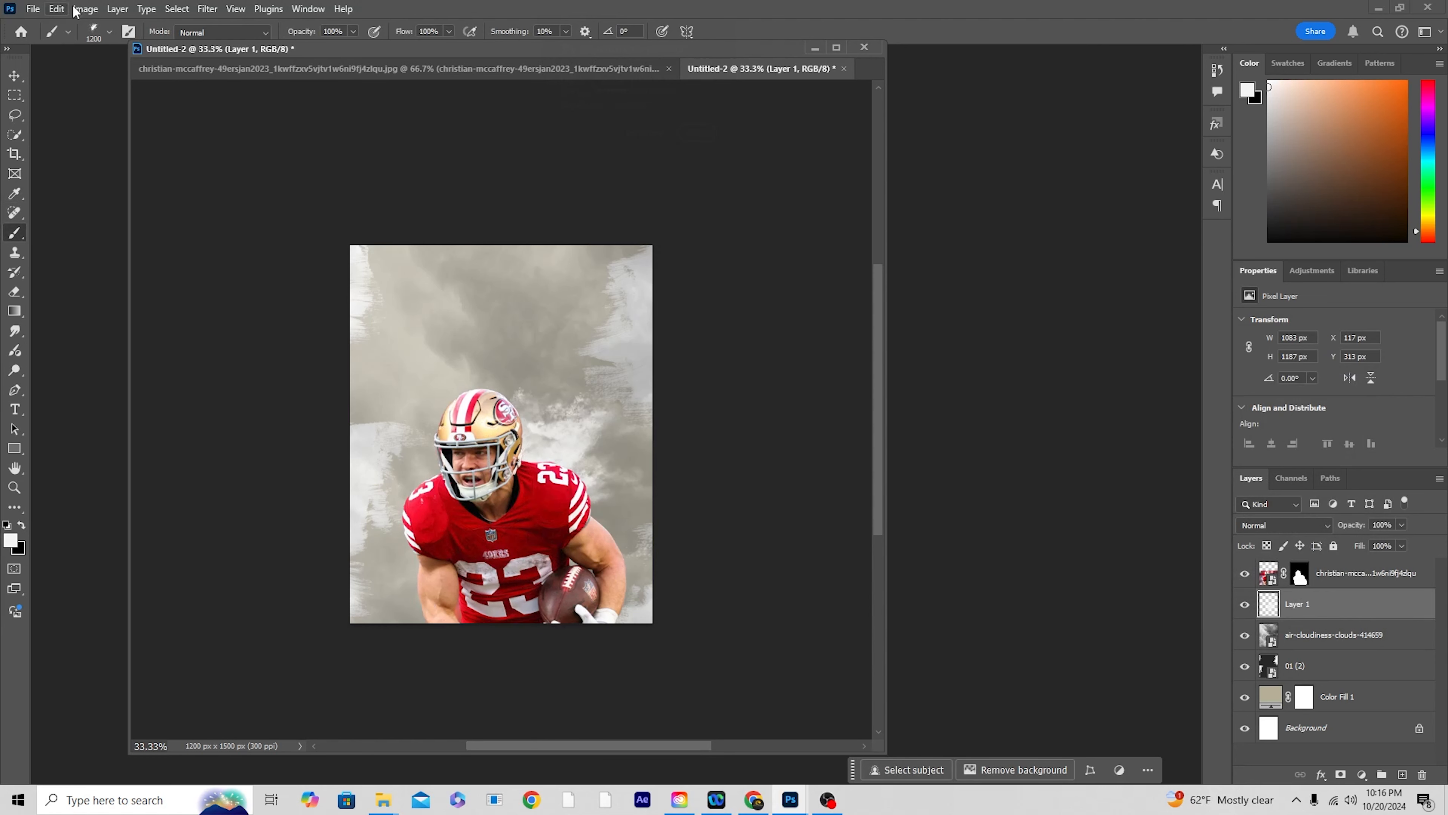
Step: Switch to Sampled Brush 10, enlarge it to 1300 px and stamp more off-white texture around the player's shoulders
{"action": "left_click", "coordinate": [109, 31]}
{"action": "scroll", "coordinate": [124, 417], "scroll_direction": "down", "scroll_amount": 1}
{"action": "left_click", "coordinate": [128, 466]}
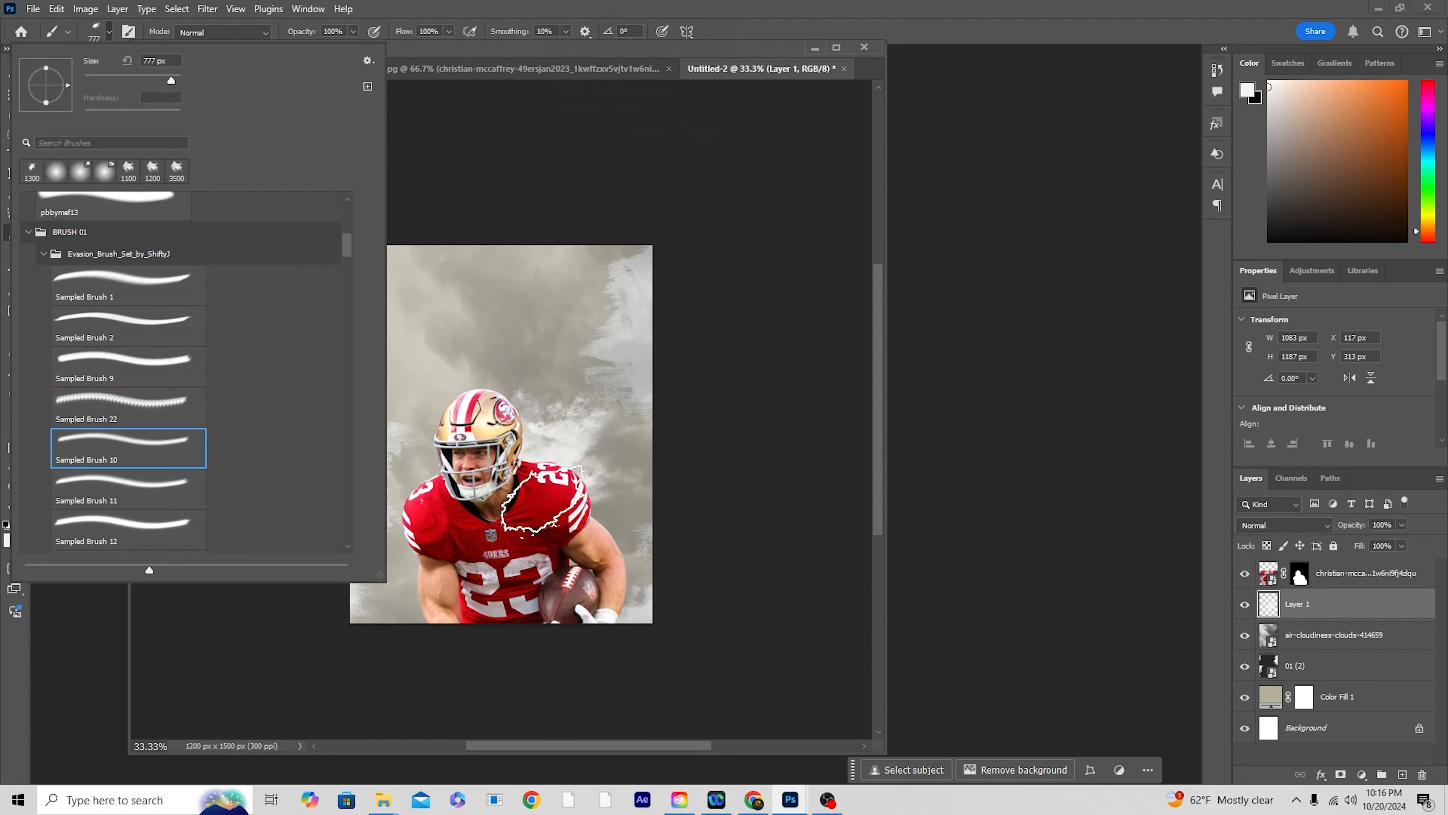
{"action": "left_click", "coordinate": [539, 496]}
{"action": "key", "text": "bracketright"}
{"action": "key", "text": "bracketright"}
{"action": "key", "text": "bracketright"}
{"action": "key", "text": "bracketright"}
{"action": "key", "text": "bracketright"}
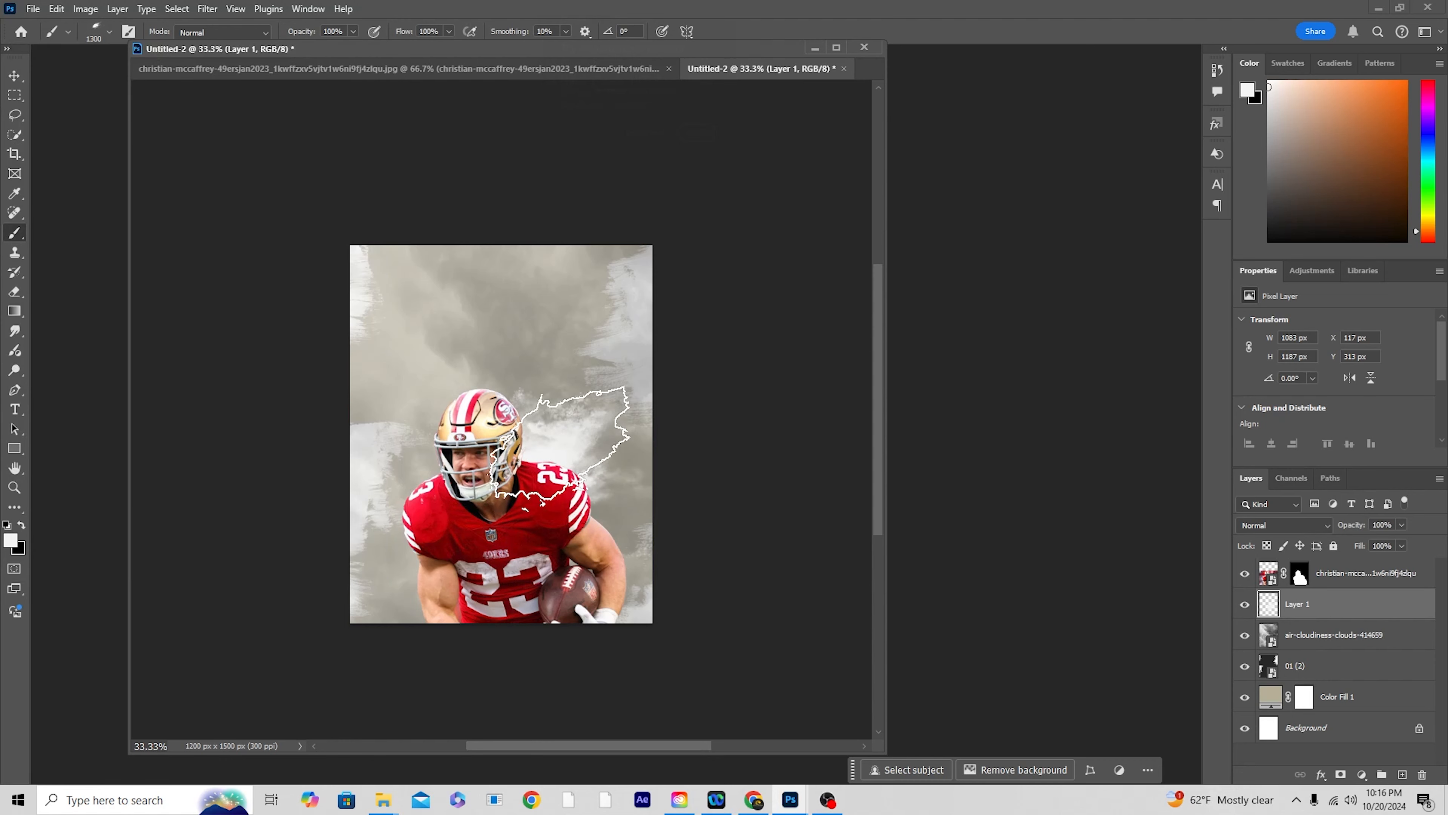
{"action": "left_click", "coordinate": [536, 432]}
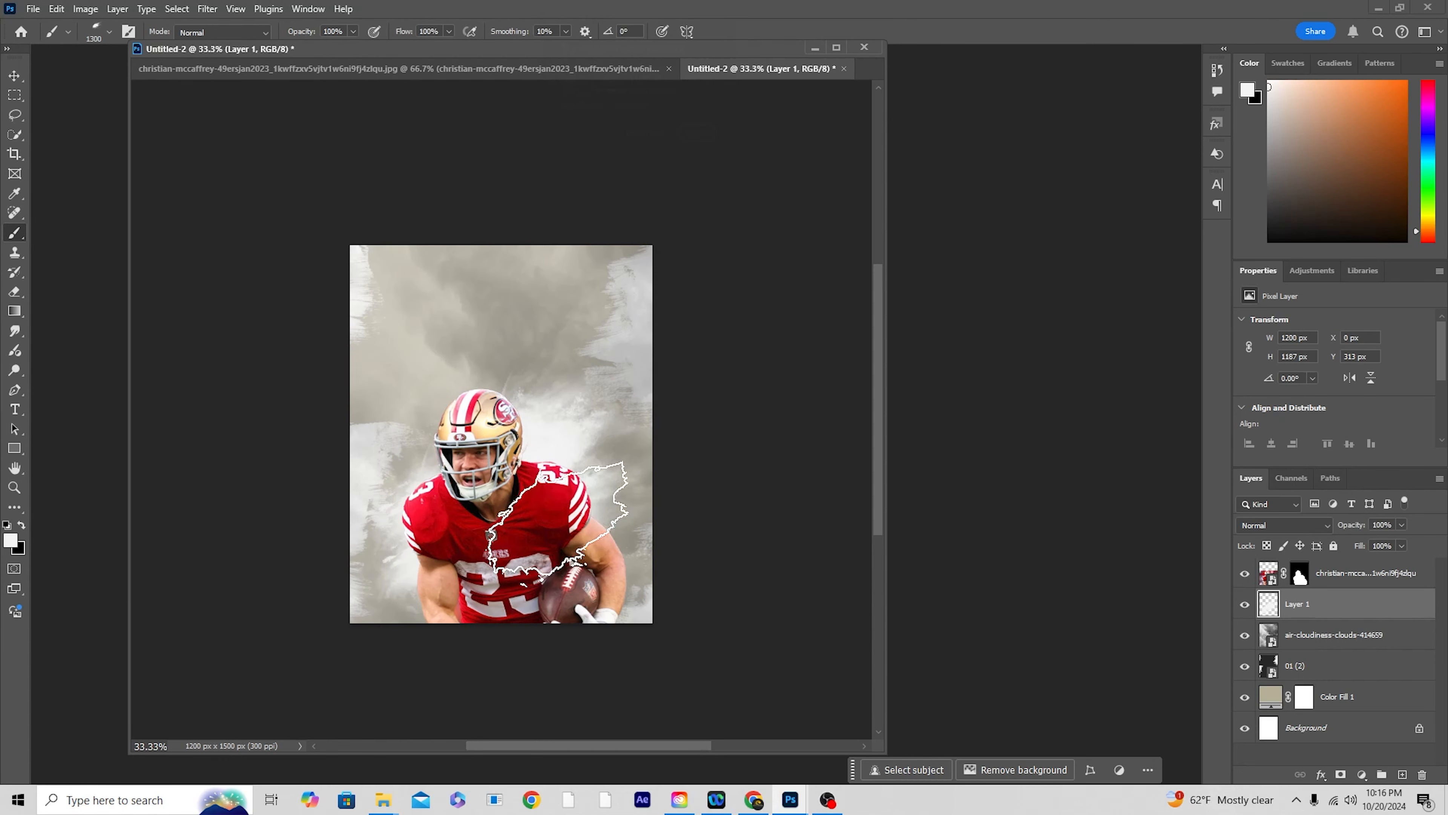
Step: Enlarge Sampled Brush 10 to 1800 px, set its angle to 51° and stamp it behind the player's head
{"action": "key", "text": "bracketright"}
{"action": "key", "text": "bracketright"}
{"action": "key", "text": "bracketright"}
{"action": "key", "text": "bracketright"}
{"action": "key", "text": "bracketright"}
{"action": "key", "text": "bracketright"}
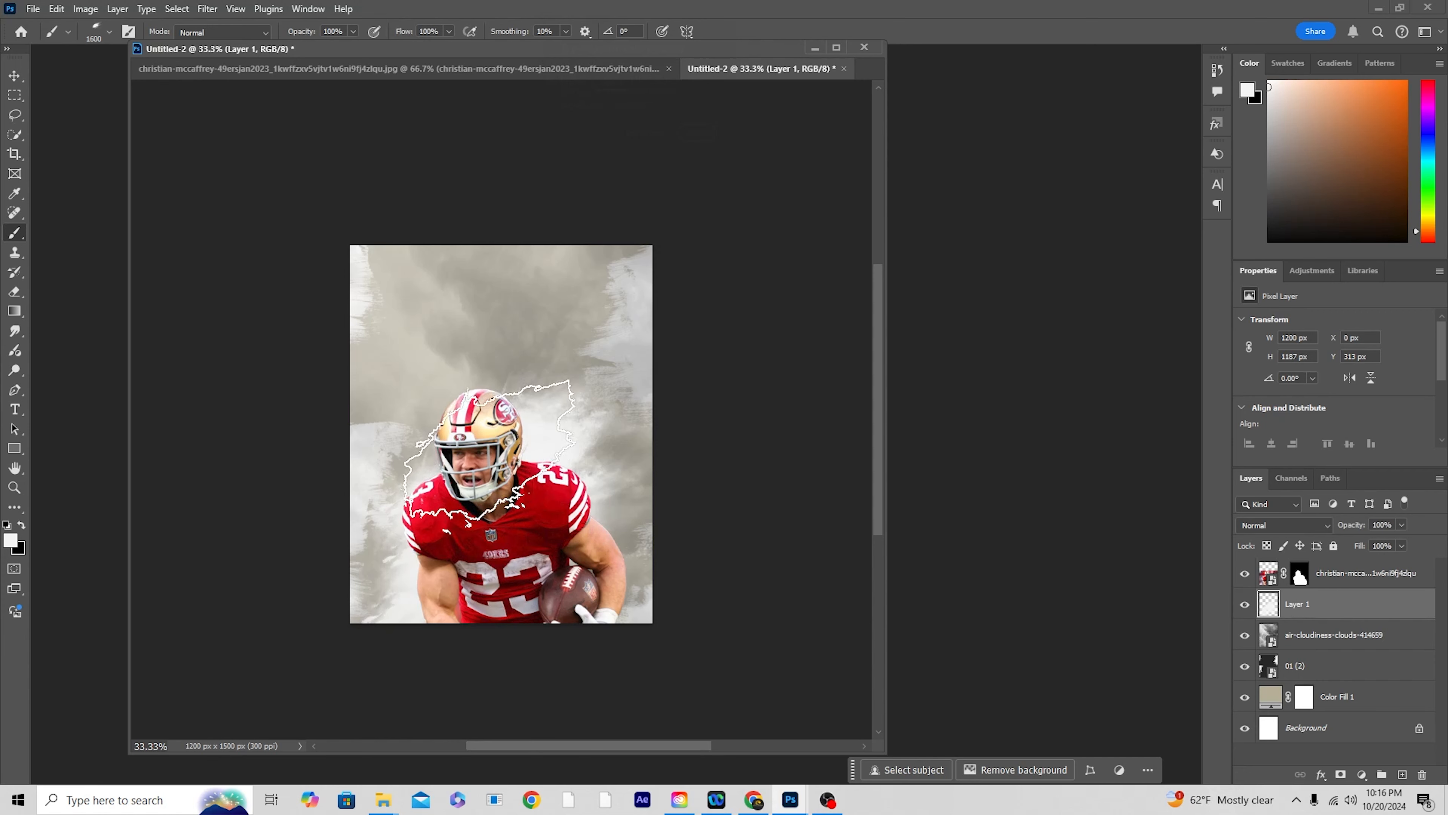
{"action": "left_click", "coordinate": [110, 32]}
{"action": "left_click_drag", "start_coordinate": [72, 87], "coordinate": [56, 71]}
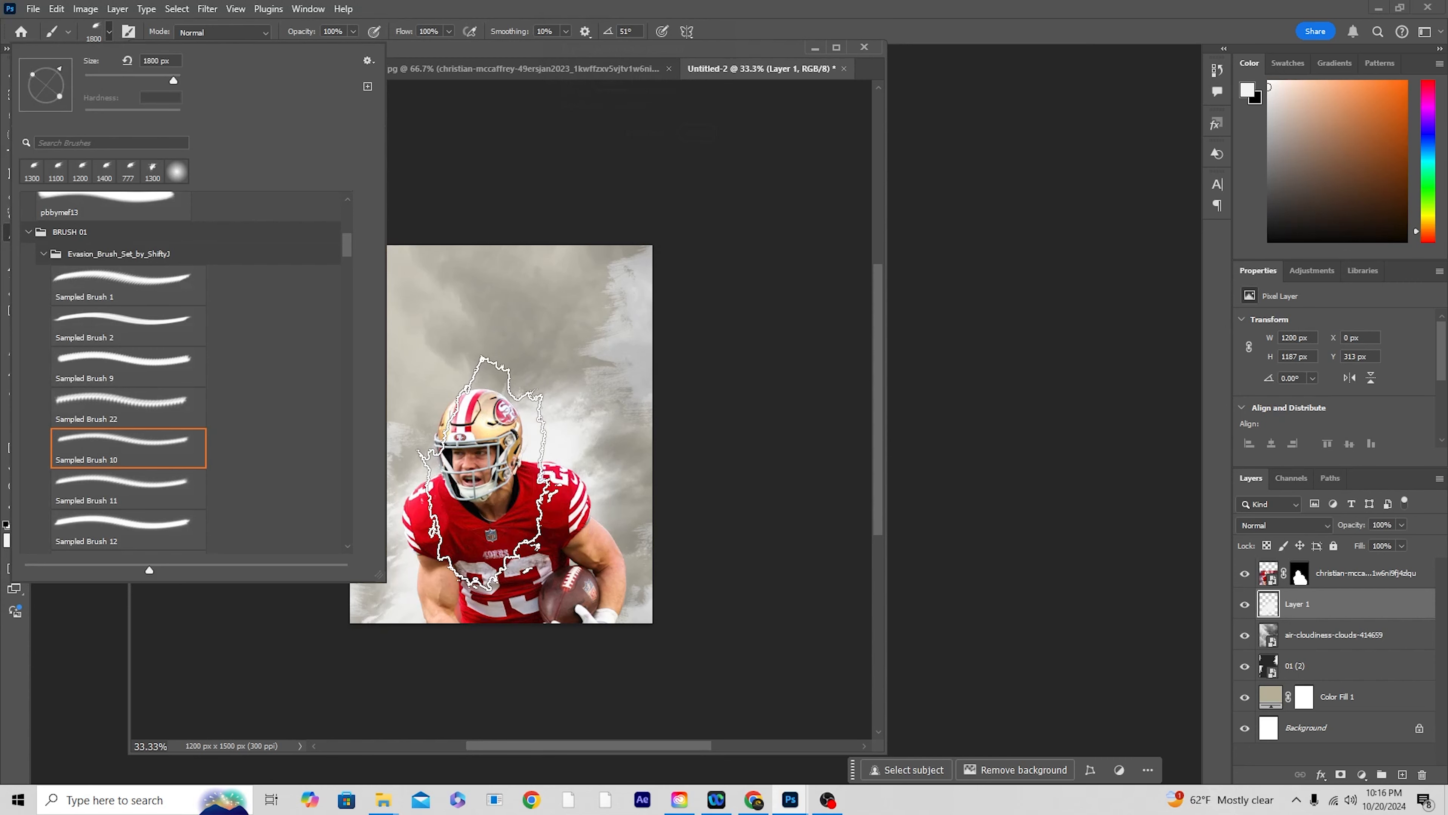
{"action": "left_click", "coordinate": [490, 475]}
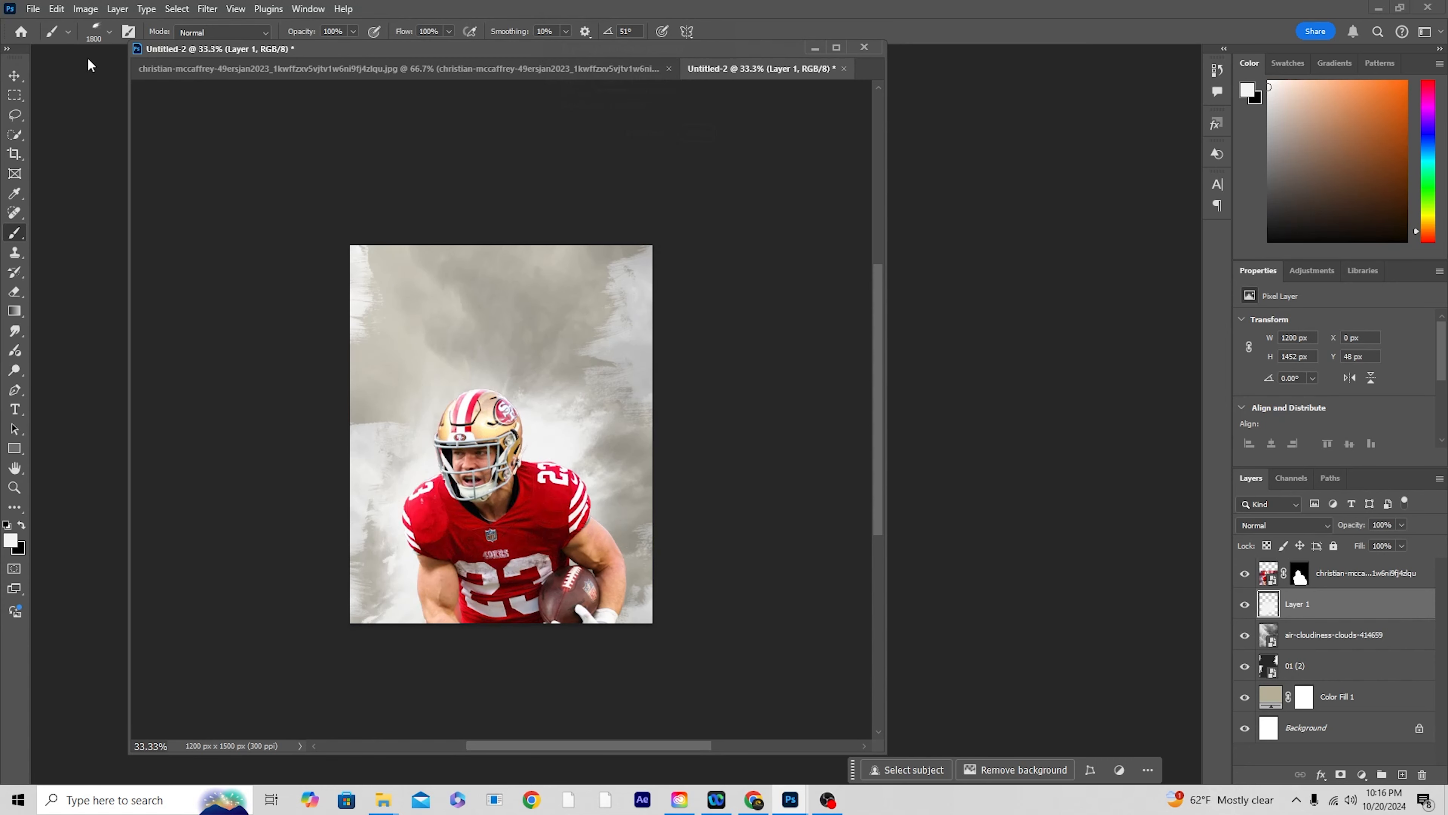
Step: Add a new layer above Layer 1 and stamp Sampled Brush 9 at 1700 px behind the player's head and shoulders
{"action": "left_click", "coordinate": [110, 33]}
{"action": "scroll", "coordinate": [130, 520], "scroll_direction": "down", "scroll_amount": 1}
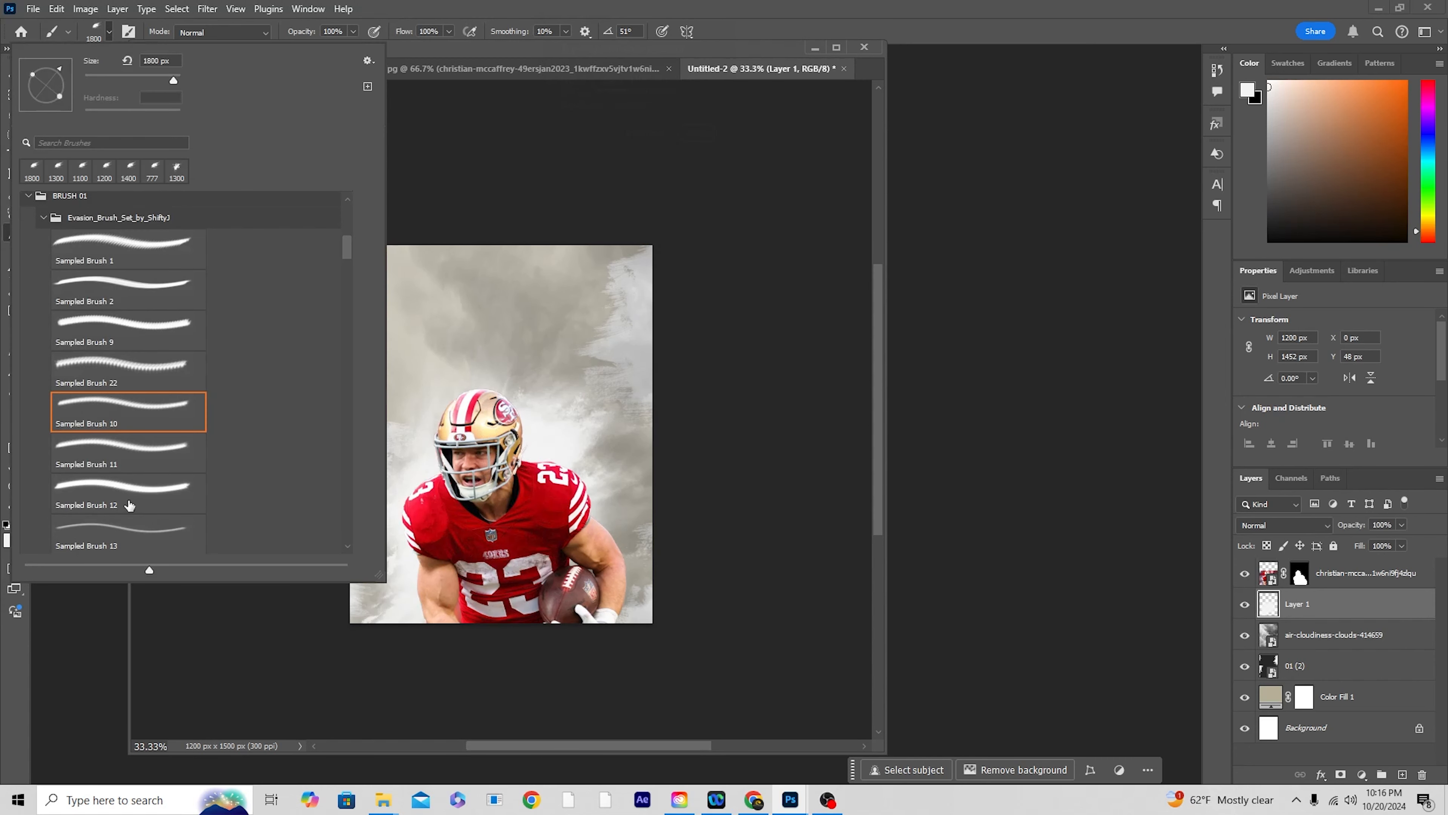
{"action": "left_click", "coordinate": [161, 404]}
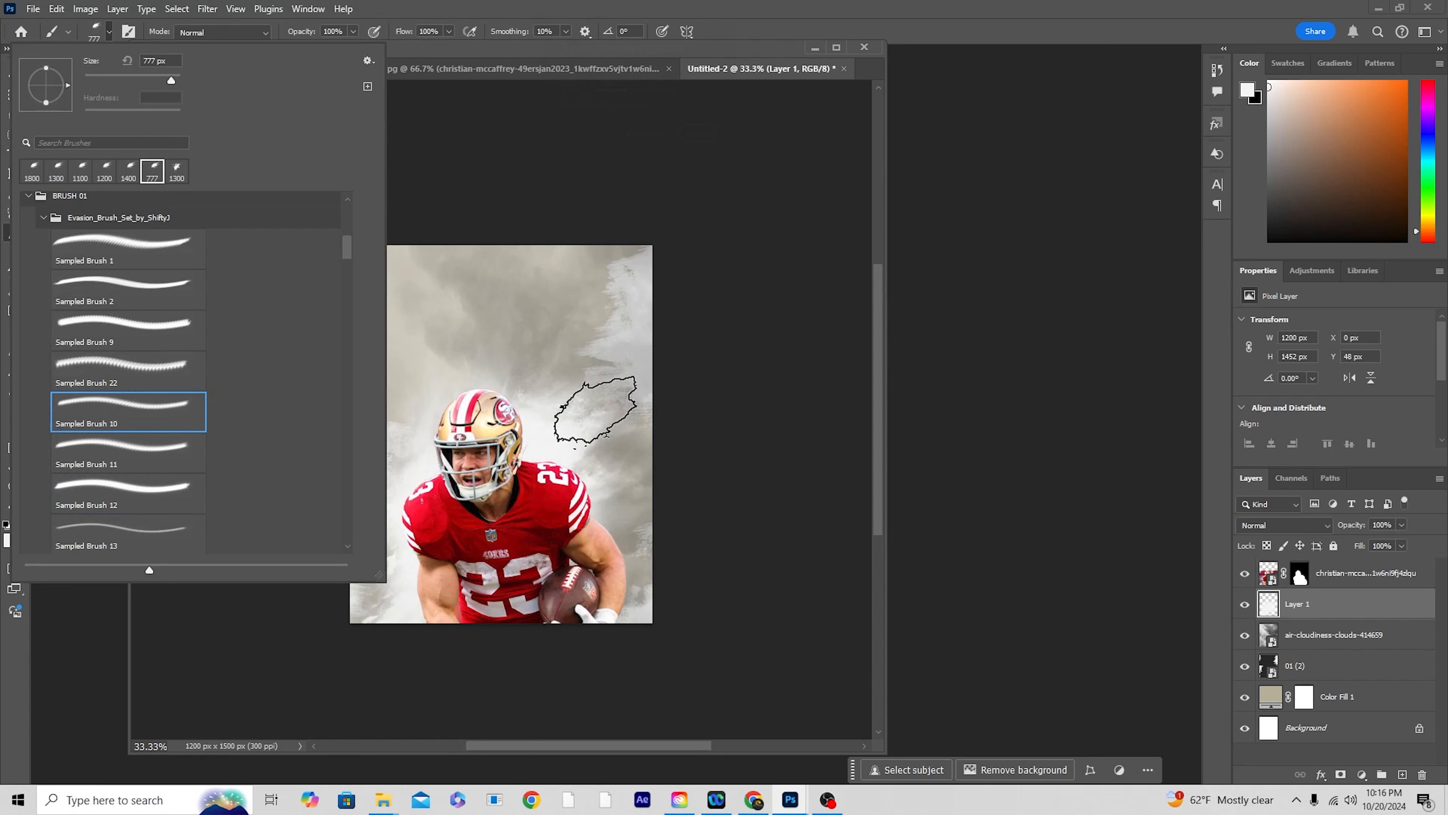
{"action": "left_click", "coordinate": [131, 342]}
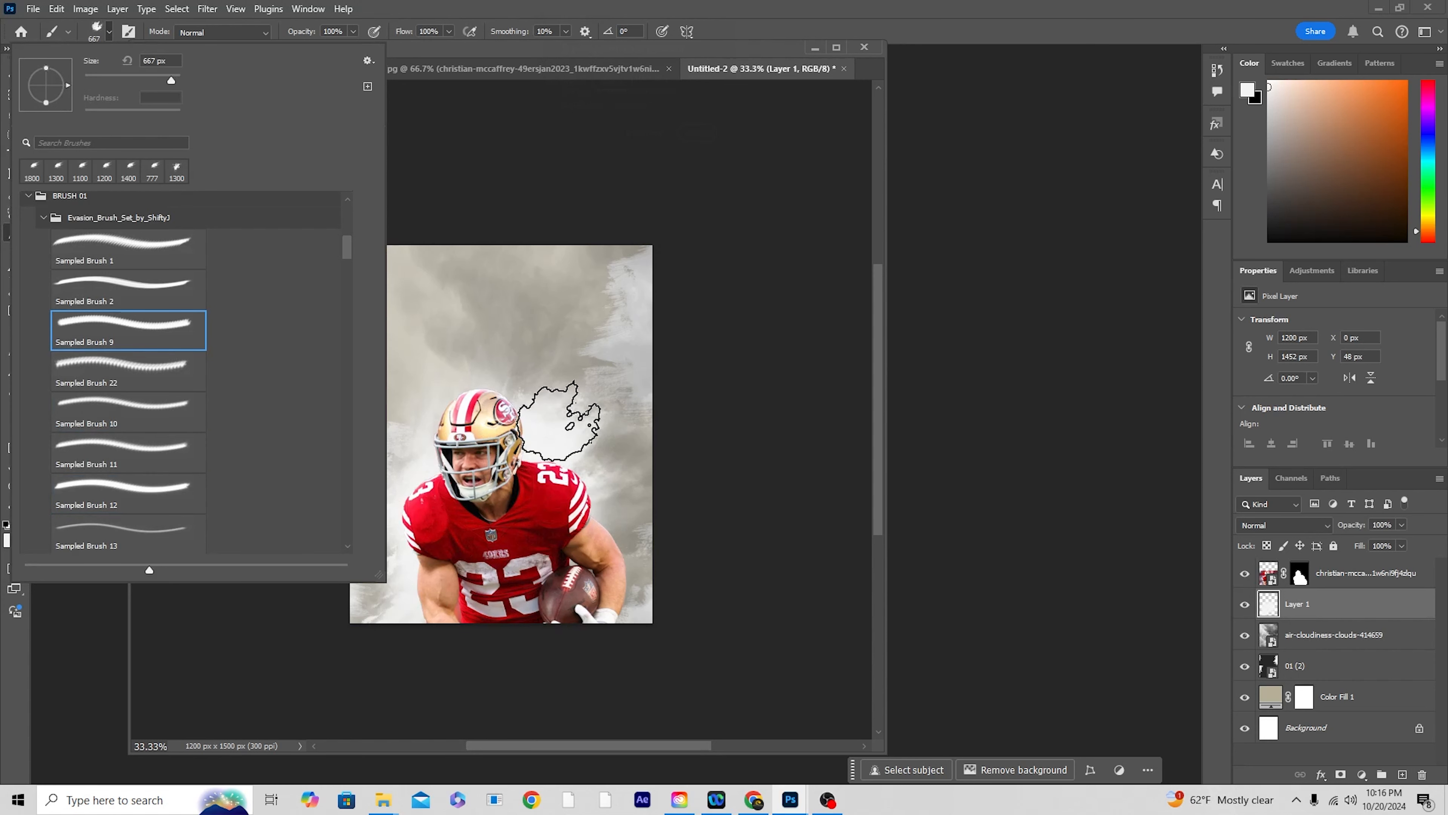
{"action": "left_click", "coordinate": [1402, 774]}
{"action": "key", "text": "bracketright"}
{"action": "key", "text": "bracketright"}
{"action": "key", "text": "bracketright"}
{"action": "key", "text": "bracketright"}
{"action": "key", "text": "bracketright"}
{"action": "key", "text": "bracketright"}
{"action": "key", "text": "bracketright"}
{"action": "key", "text": "bracketright"}
{"action": "key", "text": "bracketright"}
{"action": "key", "text": "bracketright"}
{"action": "key", "text": "bracketright"}
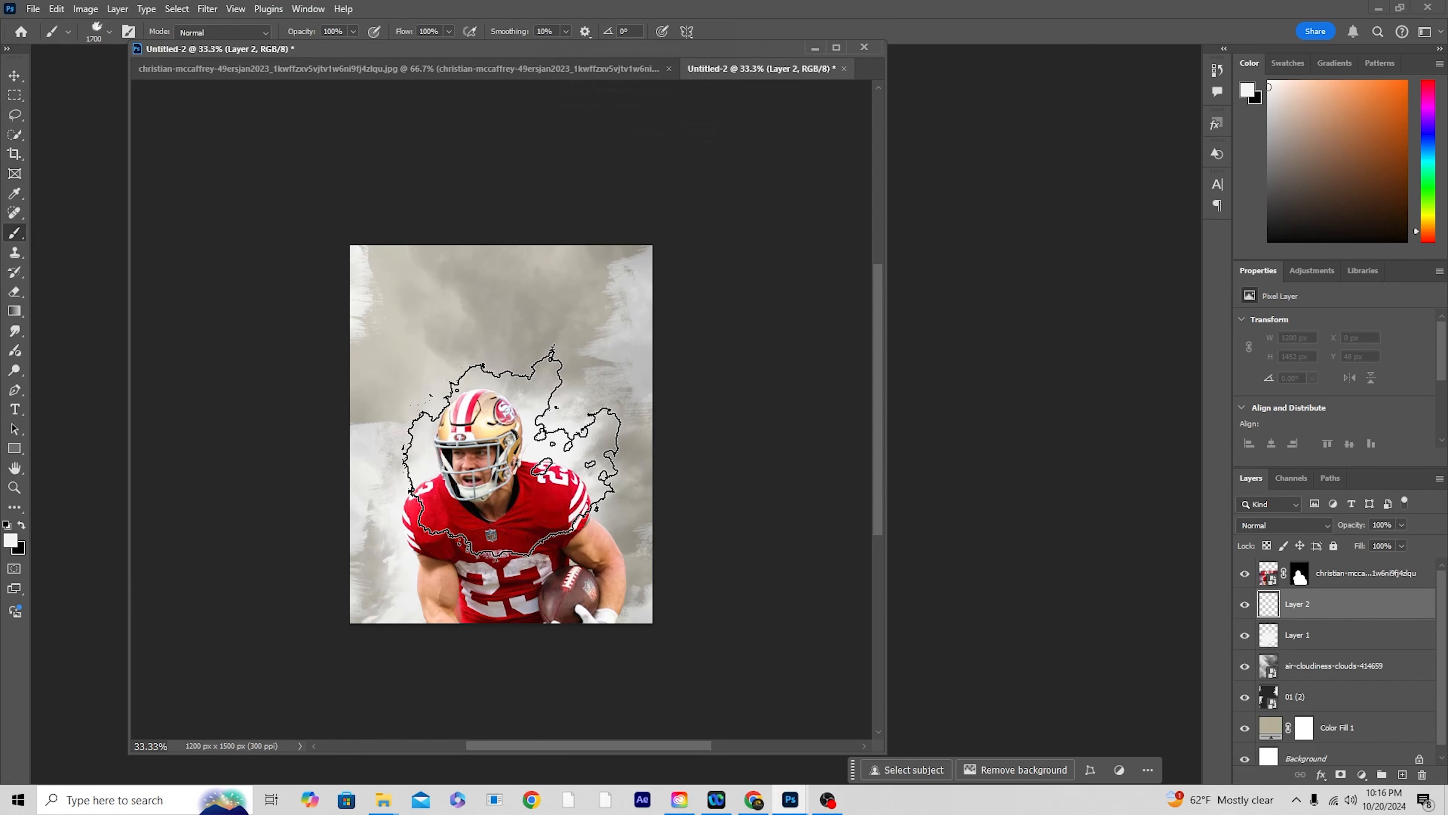
{"action": "left_click", "coordinate": [515, 471]}
{"action": "left_click", "coordinate": [484, 487]}
Step: Stamp Sampled Brush 9 at 1100 px above the helmet on Layer 2, and reduce the brush size to 800 px
{"action": "key", "text": "bracketleft"}
{"action": "key", "text": "bracketleft"}
{"action": "key", "text": "bracketleft"}
{"action": "key", "text": "bracketleft"}
{"action": "key", "text": "bracketleft"}
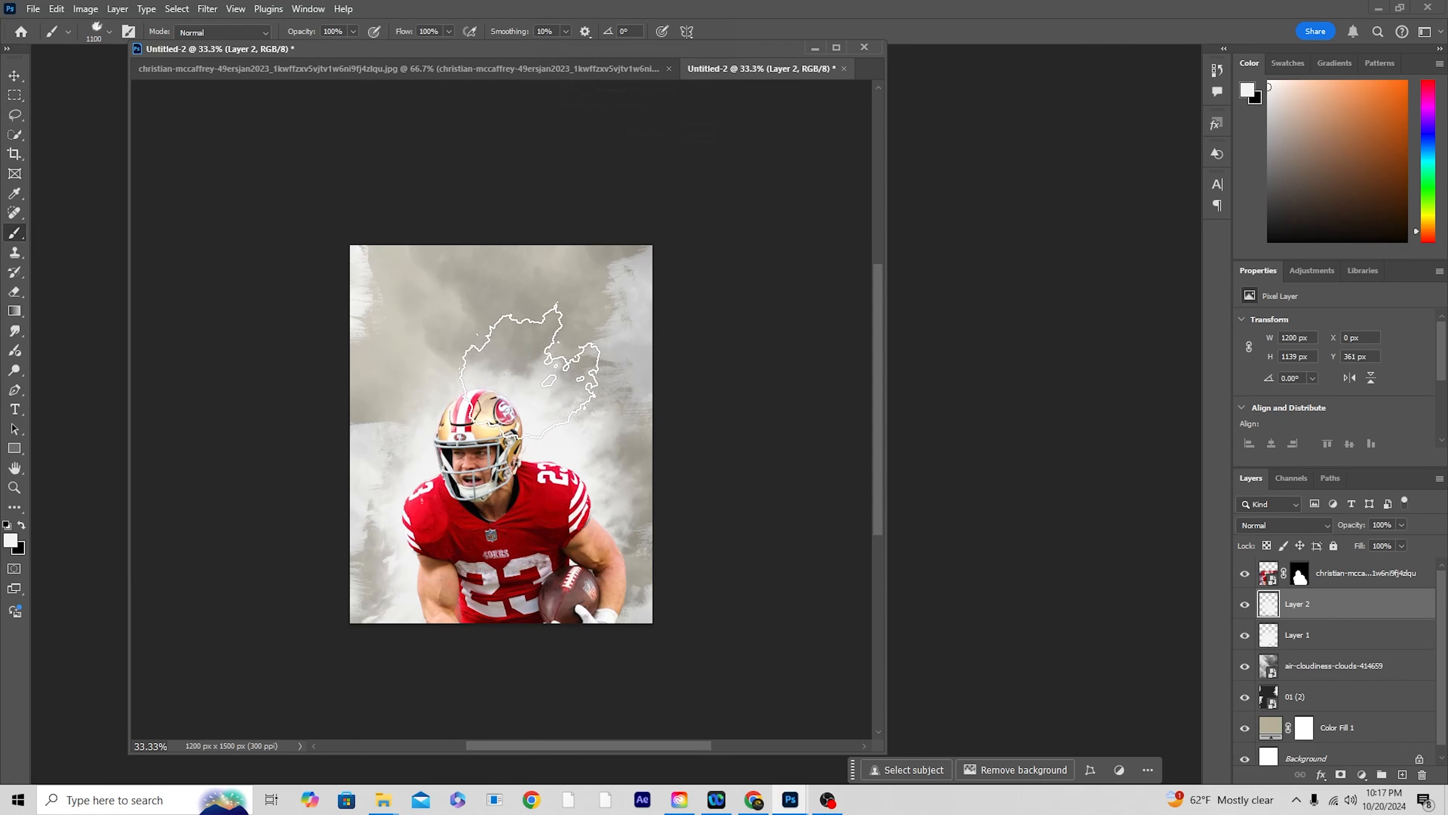
{"action": "left_click", "coordinate": [516, 337]}
{"action": "key", "text": "bracketleft"}
{"action": "key", "text": "bracketleft"}
{"action": "key", "text": "bracketleft"}
{"action": "key", "text": "bracketleft"}
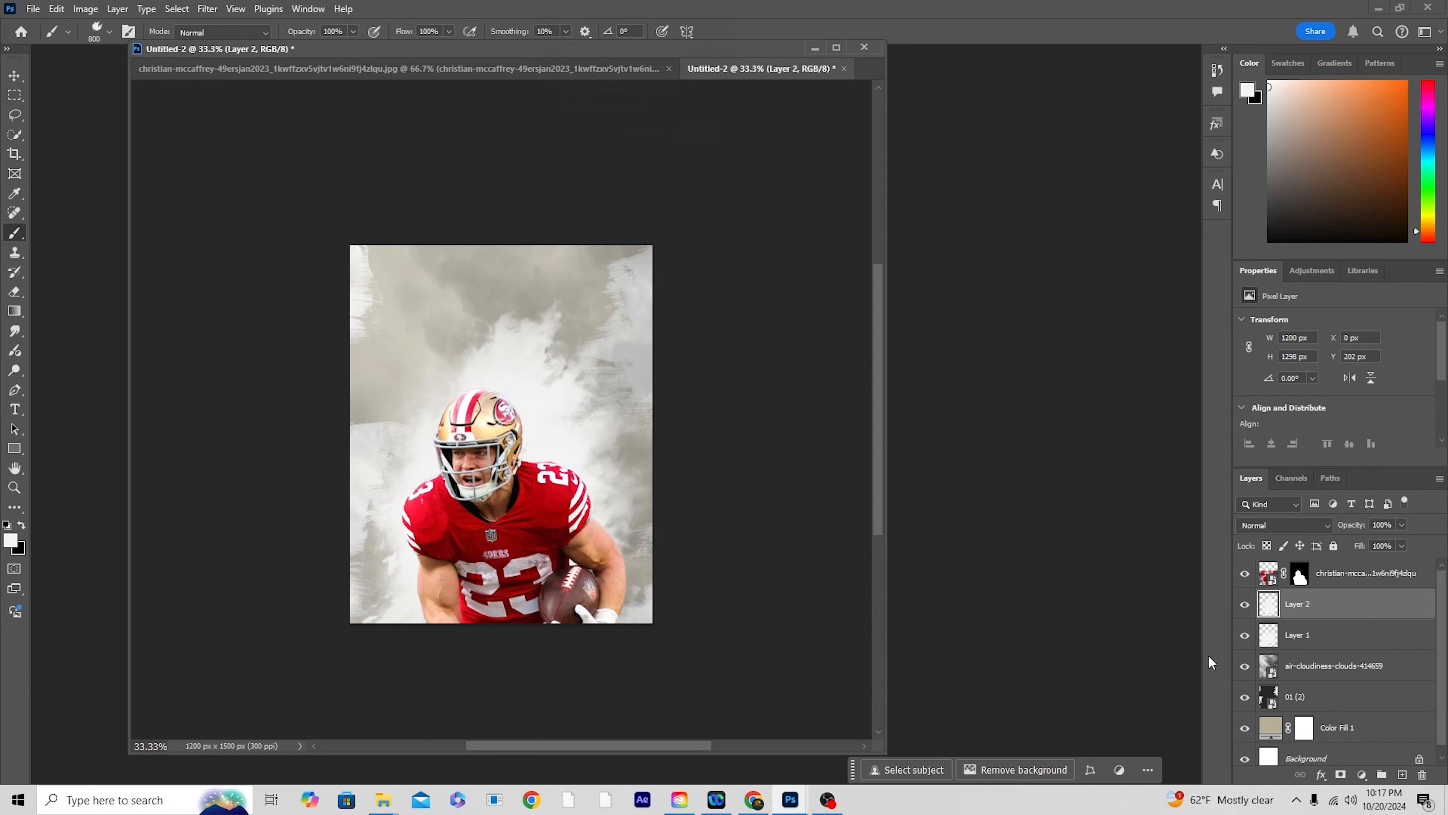
Step: Add a new layer above the player cut-out and stamp the off-white brush at 1400 px over the player's lower body and surrounding edges
{"action": "left_click", "coordinate": [1357, 575]}
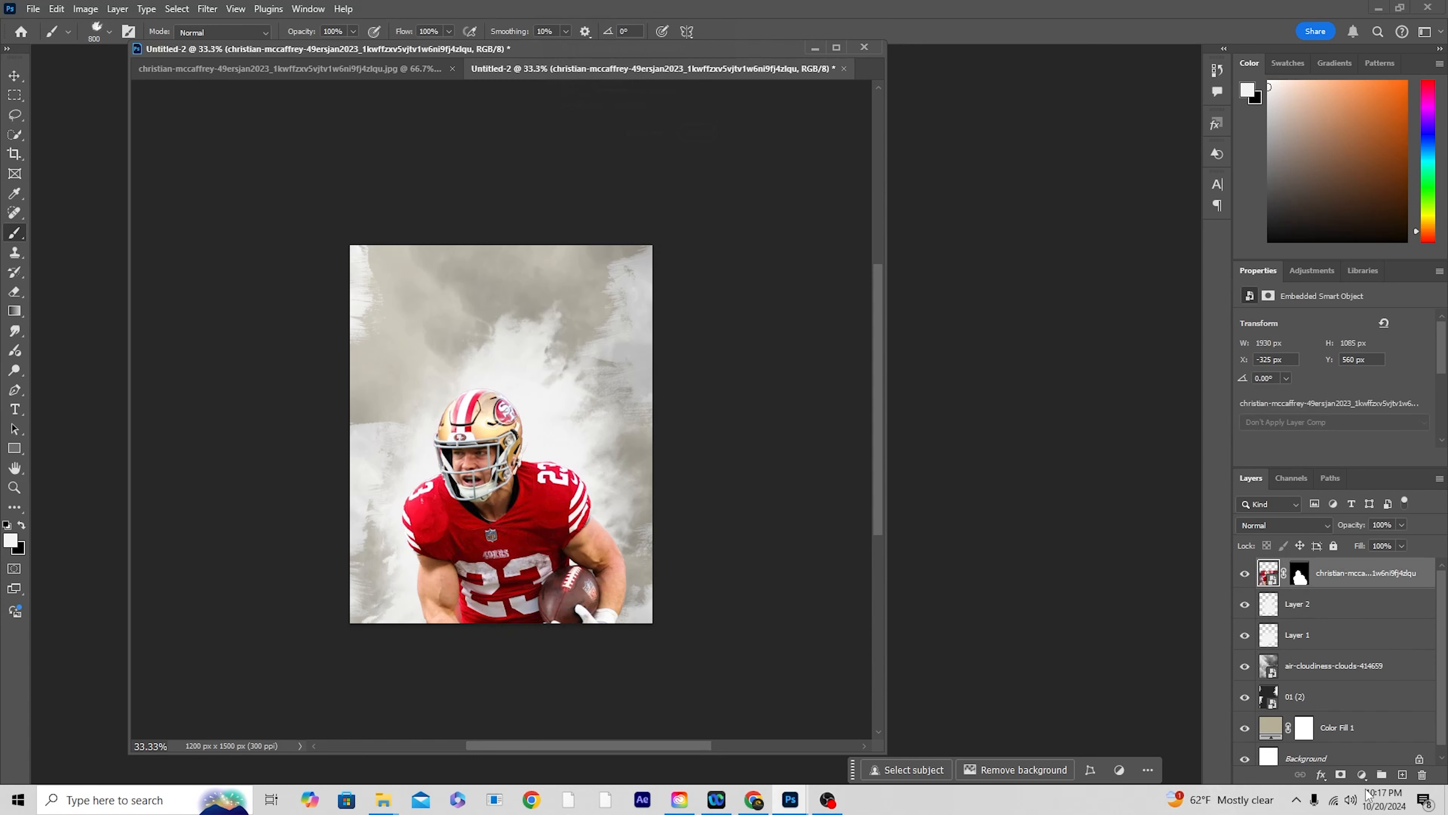
{"action": "left_click", "coordinate": [1402, 774]}
{"action": "key", "text": "bracketright"}
{"action": "key", "text": "bracketright"}
{"action": "key", "text": "bracketright"}
{"action": "key", "text": "bracketright"}
{"action": "key", "text": "bracketright"}
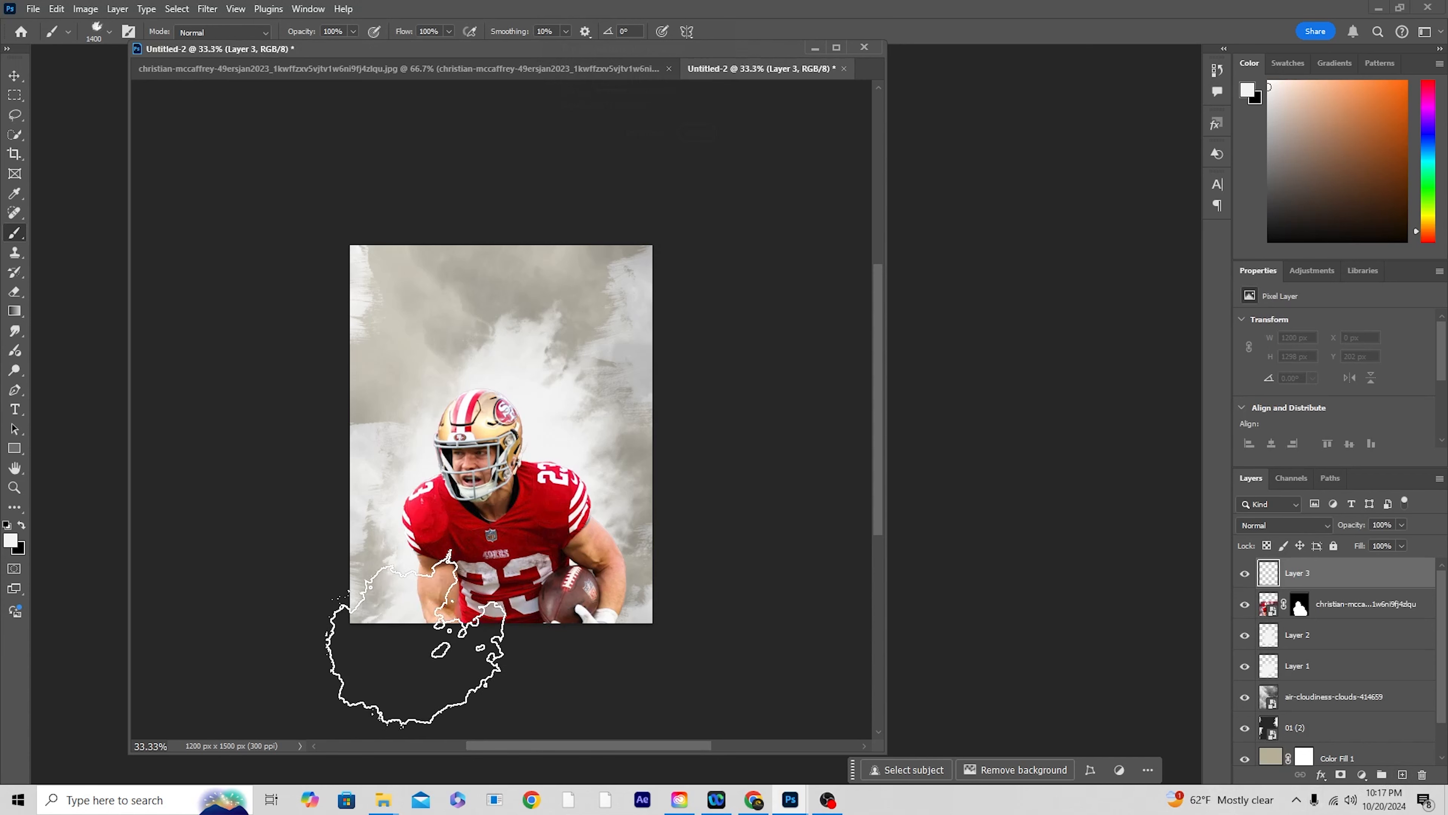
{"action": "left_click_drag", "start_coordinate": [418, 675], "coordinate": [578, 650]}
{"action": "key", "text": "bracketright"}
{"action": "mouse_move", "coordinate": [645, 713]}
{"action": "left_mouse_down"}
{"action": "mouse_move", "coordinate": [516, 664]}
{"action": "mouse_move", "coordinate": [423, 710]}
{"action": "left_mouse_up"}
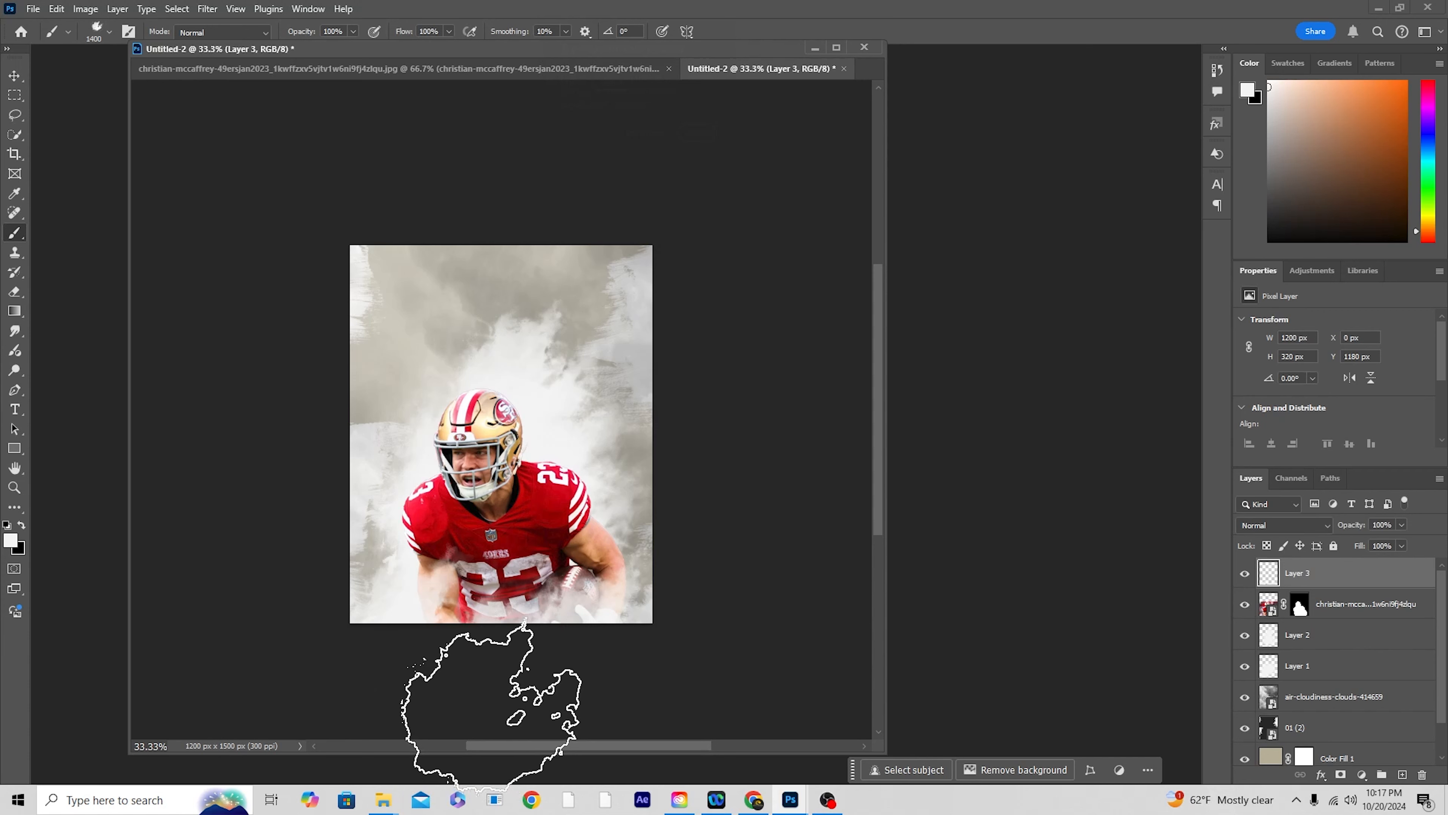
{"action": "mouse_move", "coordinate": [571, 687]}
{"action": "left_mouse_down"}
{"action": "mouse_move", "coordinate": [711, 611]}
{"action": "mouse_move", "coordinate": [740, 576]}
{"action": "mouse_move", "coordinate": [747, 490]}
{"action": "mouse_move", "coordinate": [534, 637]}
{"action": "mouse_move", "coordinate": [321, 562]}
{"action": "left_mouse_up"}
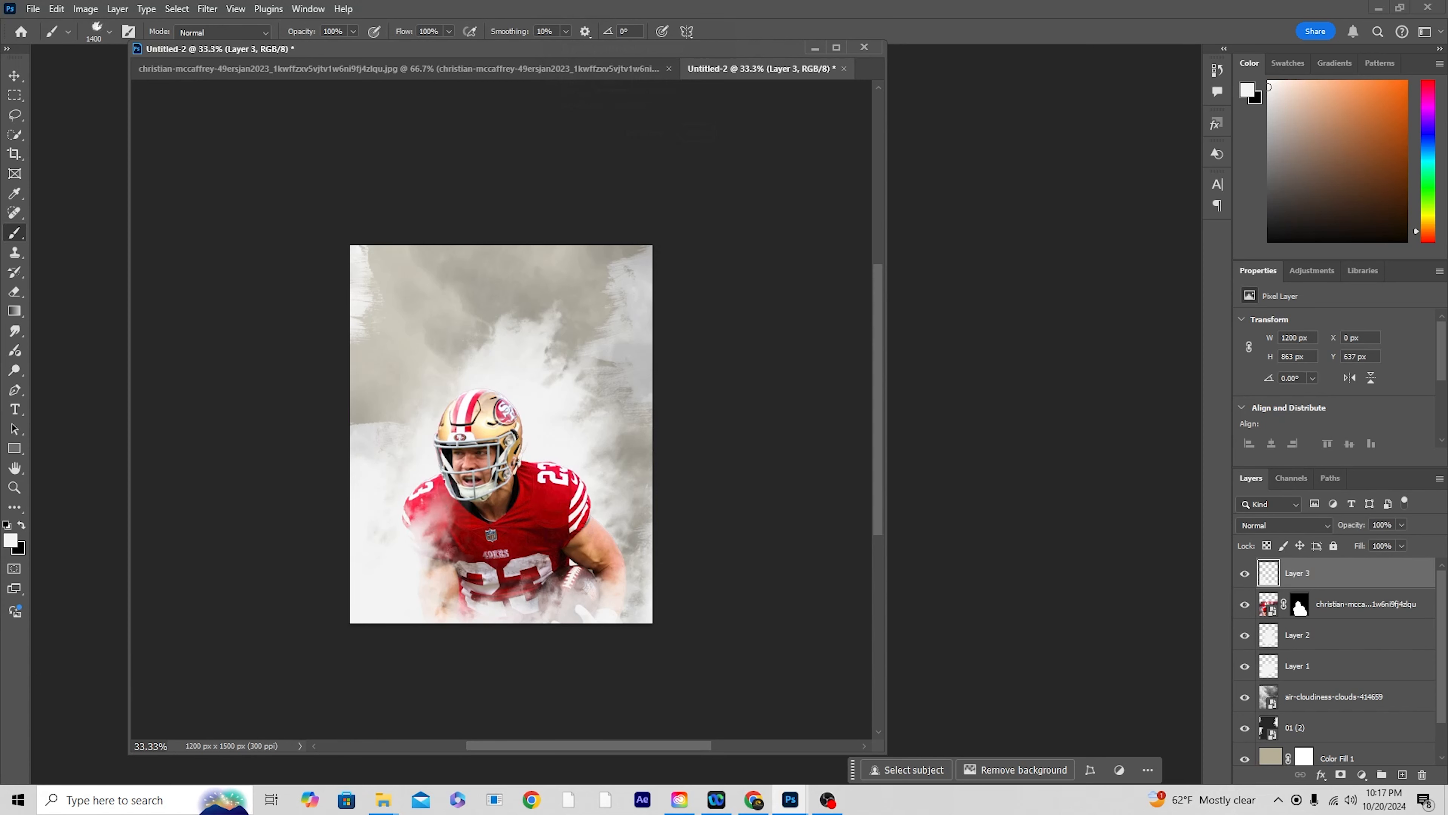
Step: Start a Camera Raw Filter on the player layer with Highlights -100, Shadows +50, Texture +100, Clarity +100 and Vibrance -45
{"action": "left_click", "coordinate": [1272, 607]}
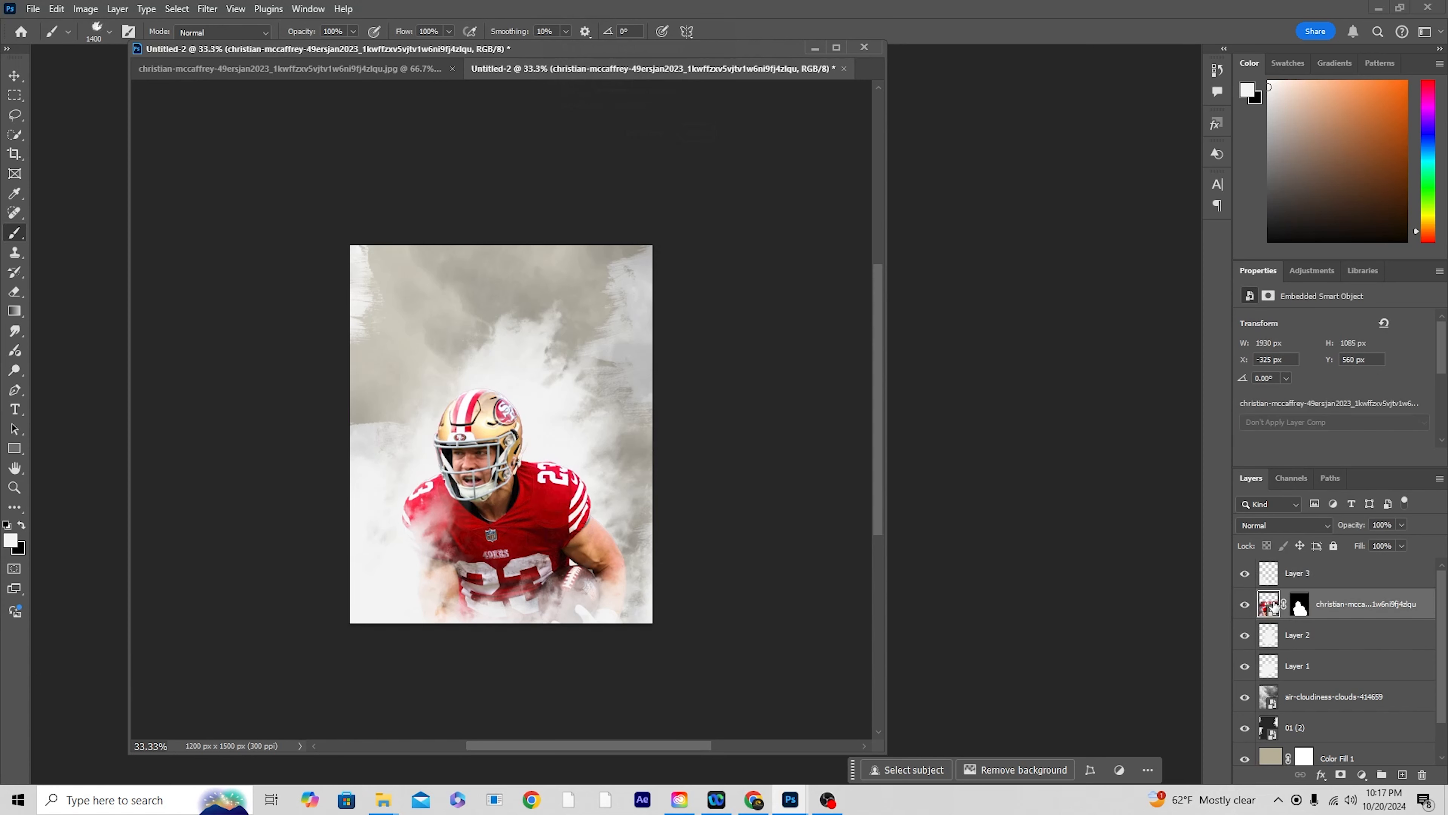
{"action": "left_click", "coordinate": [207, 9]}
{"action": "left_click", "coordinate": [246, 120]}
{"action": "left_click_drag", "start_coordinate": [1157, 320], "coordinate": [1075, 320]}
{"action": "left_click_drag", "start_coordinate": [1157, 342], "coordinate": [1198, 343]}
{"action": "left_click_drag", "start_coordinate": [1207, 610], "coordinate": [1326, 629]}
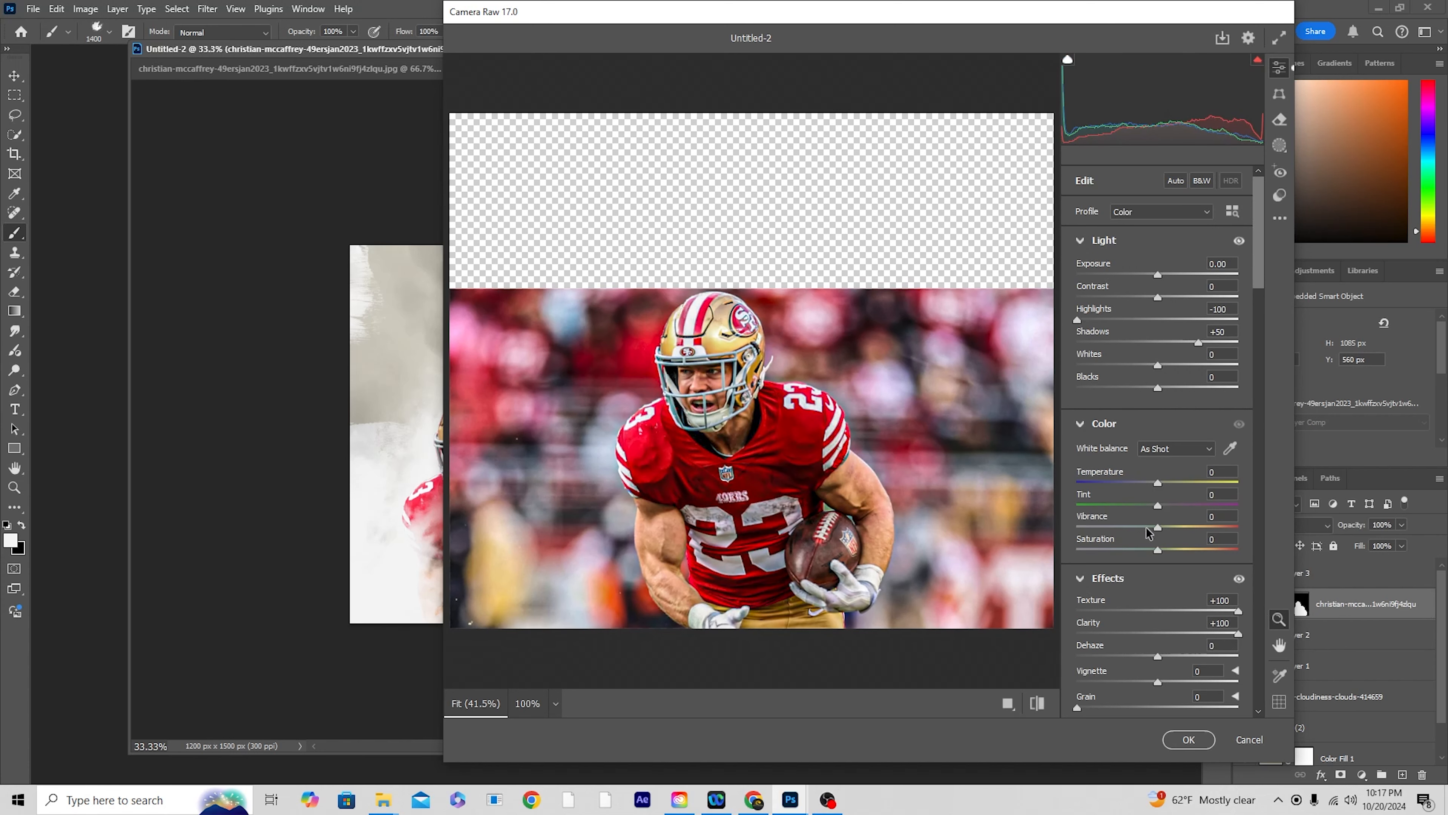
{"action": "left_click_drag", "start_coordinate": [1148, 532], "coordinate": [1124, 531]}
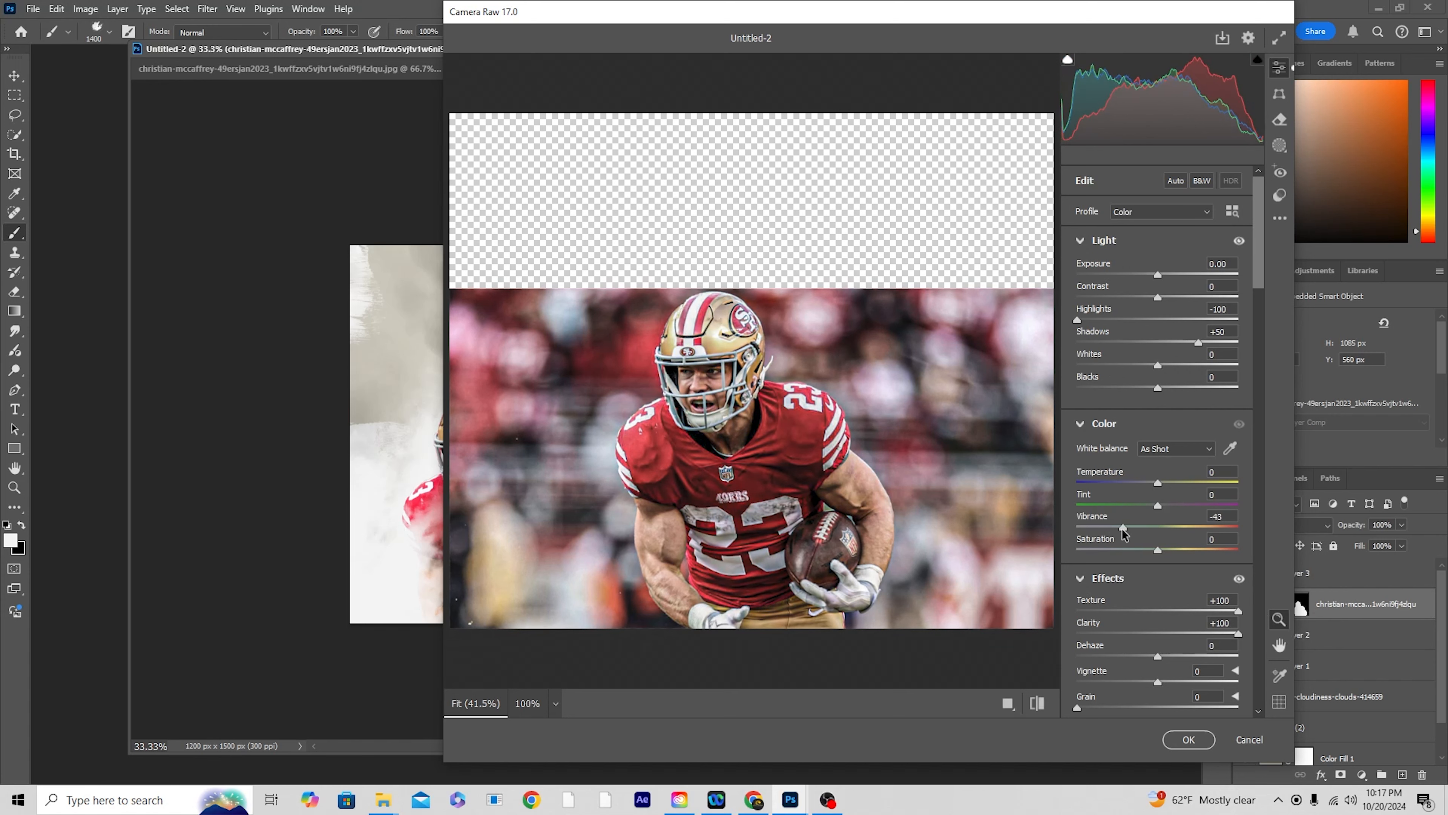
Step: Set the Color Mixer luminance to Reds -13, Oranges +17 and Yellows +22
{"action": "scroll", "coordinate": [1118, 588], "scroll_direction": "down", "scroll_amount": 10}
{"action": "scroll", "coordinate": [1133, 408], "scroll_direction": "up", "scroll_amount": 3}
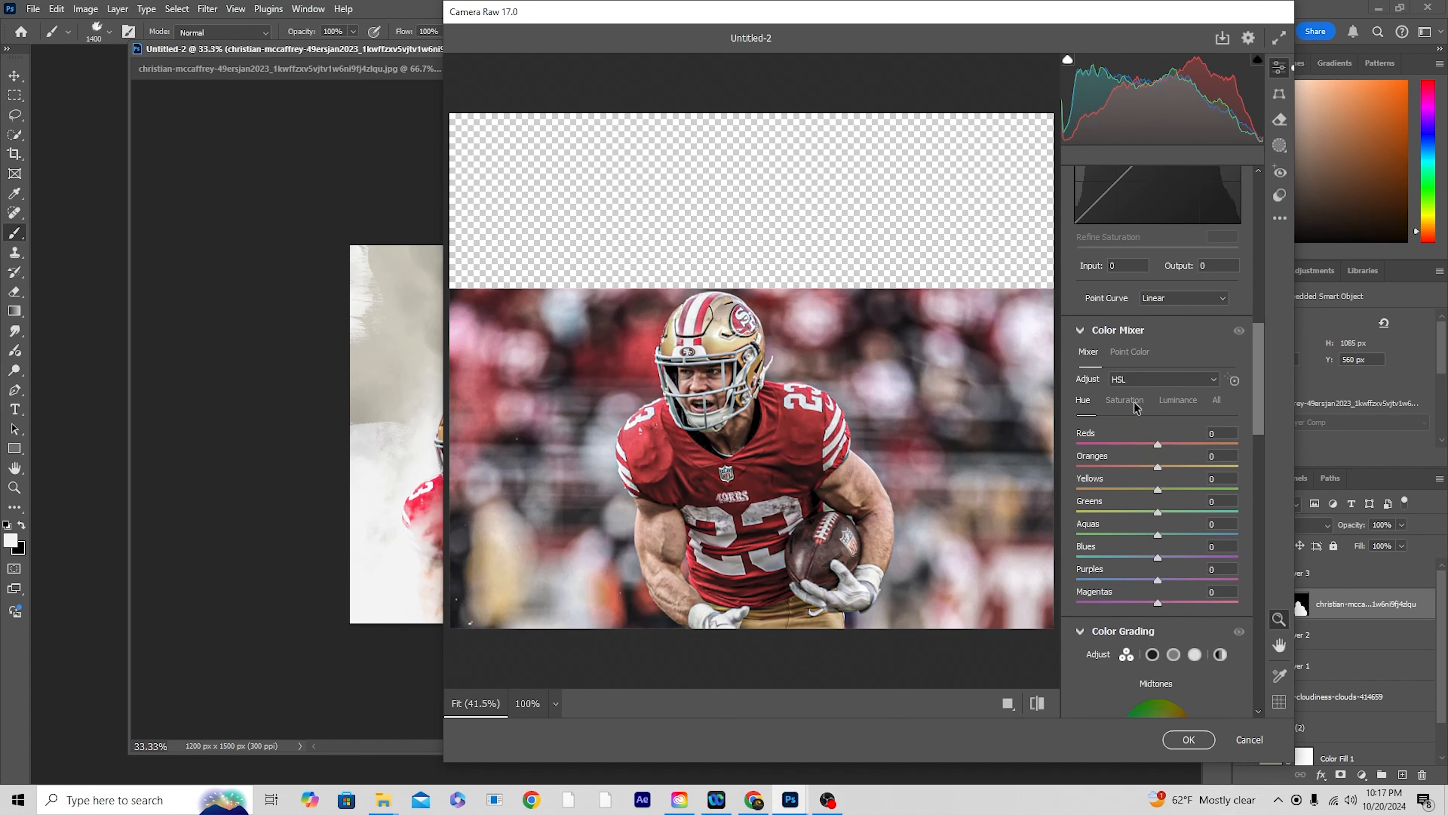
{"action": "left_click", "coordinate": [1175, 410]}
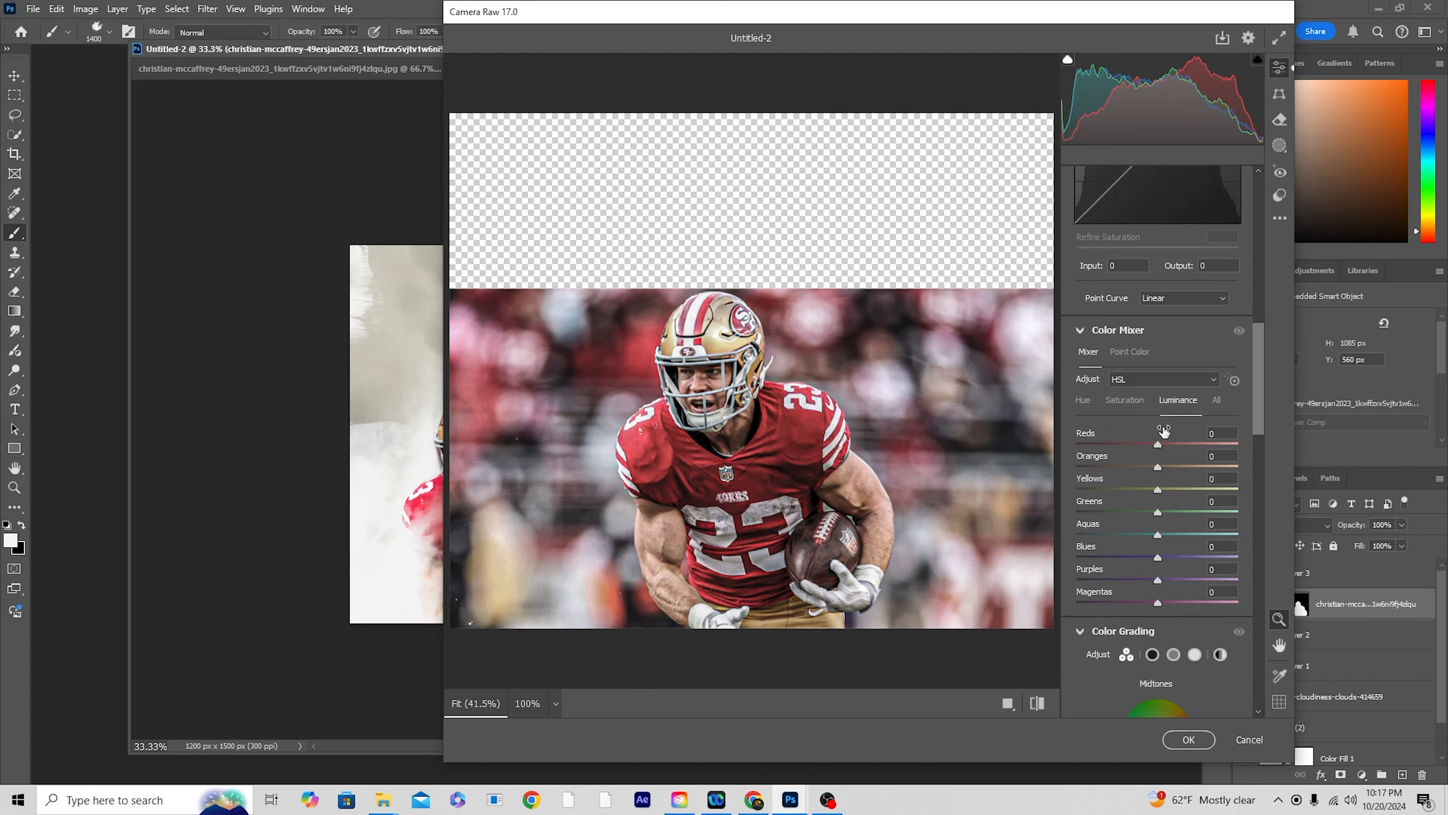
{"action": "left_click", "coordinate": [1146, 445]}
{"action": "mouse_move", "coordinate": [1157, 466]}
{"action": "left_mouse_down"}
{"action": "mouse_move", "coordinate": [1175, 495]}
{"action": "mouse_move", "coordinate": [1177, 470]}
{"action": "left_mouse_up"}
{"action": "left_click_drag", "start_coordinate": [1169, 474], "coordinate": [1173, 474]}
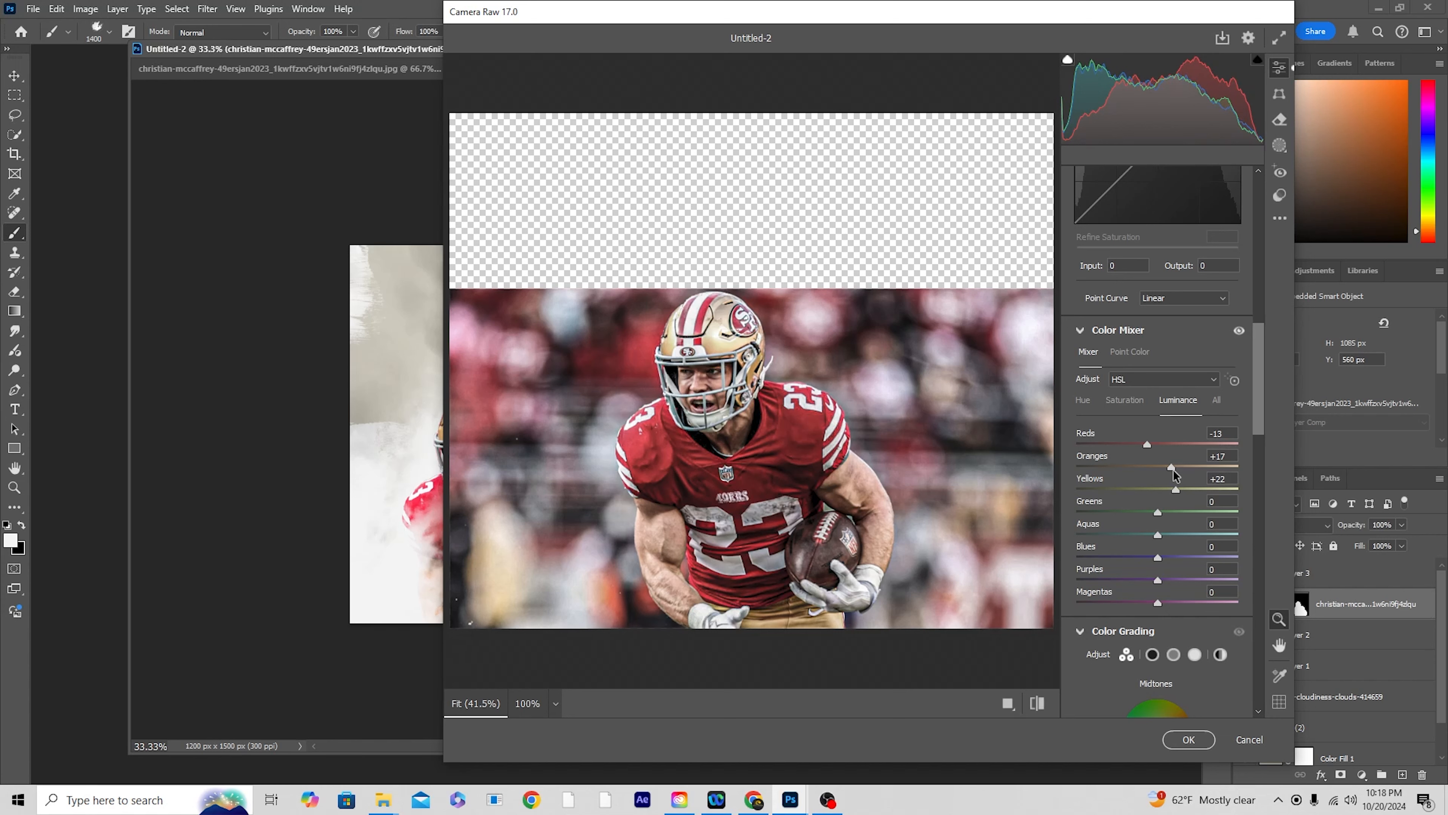
Step: Set the Color Mixer saturation to Oranges -24, Yellows -17 and Reds +4
{"action": "left_click", "coordinate": [1121, 400]}
{"action": "left_click", "coordinate": [1137, 468]}
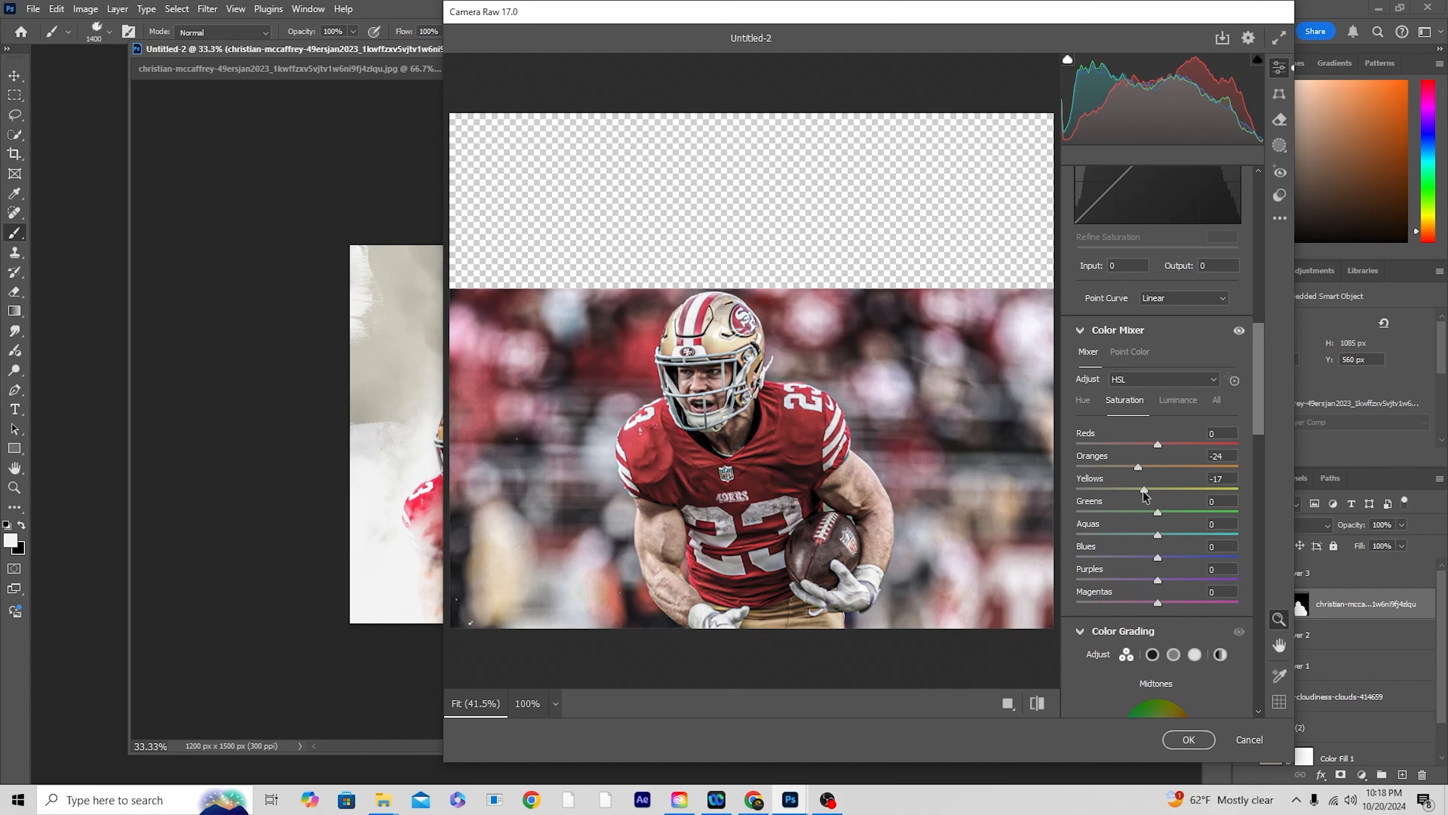
{"action": "left_click", "coordinate": [1168, 401]}
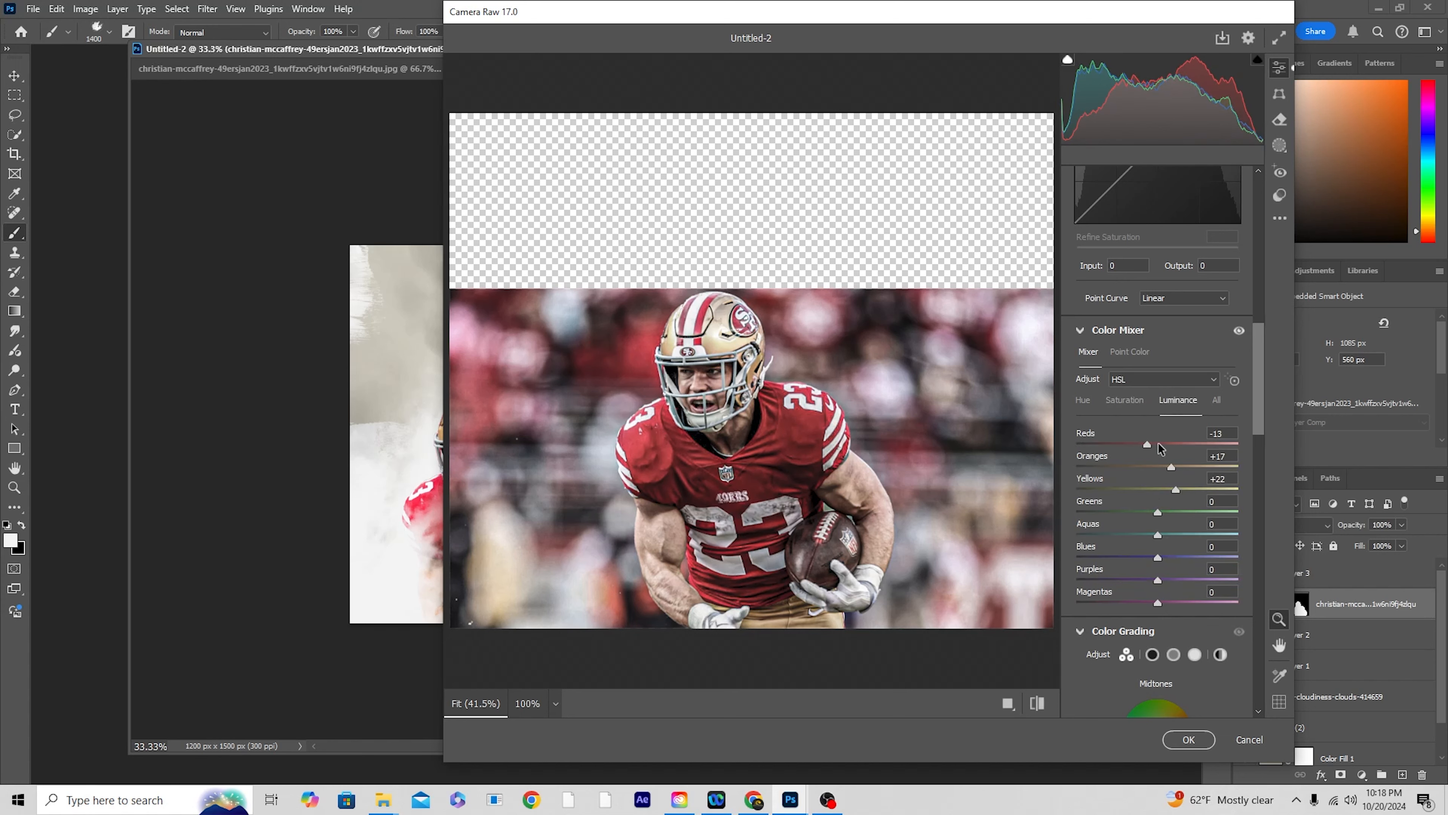
{"action": "left_click", "coordinate": [1130, 403]}
{"action": "left_click_drag", "start_coordinate": [1159, 444], "coordinate": [1162, 444]}
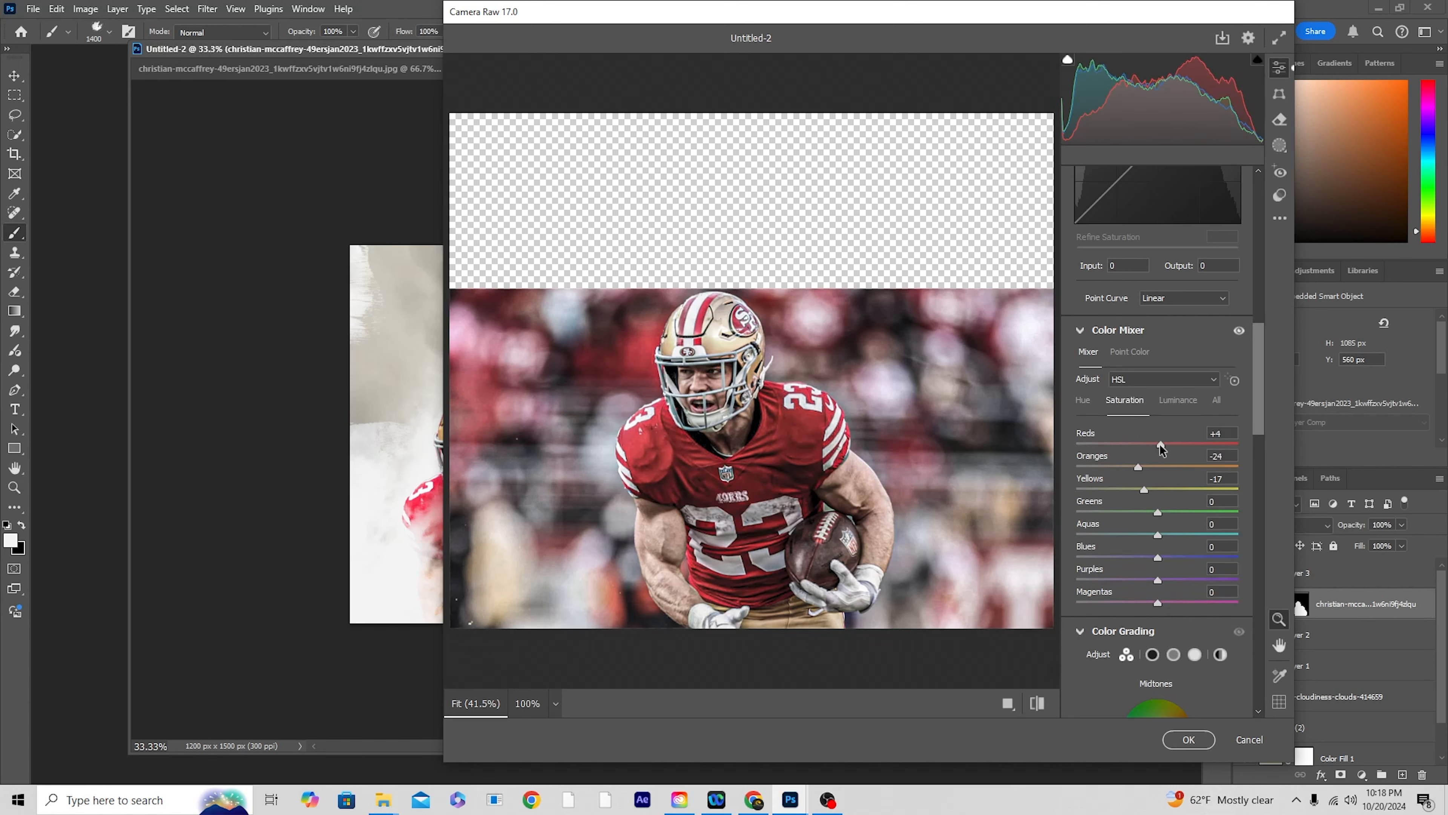
Step: Set the Grain effect to 50 and apply the Camera Raw Filter to the player
{"action": "scroll", "coordinate": [1174, 343], "scroll_direction": "up", "scroll_amount": 15}
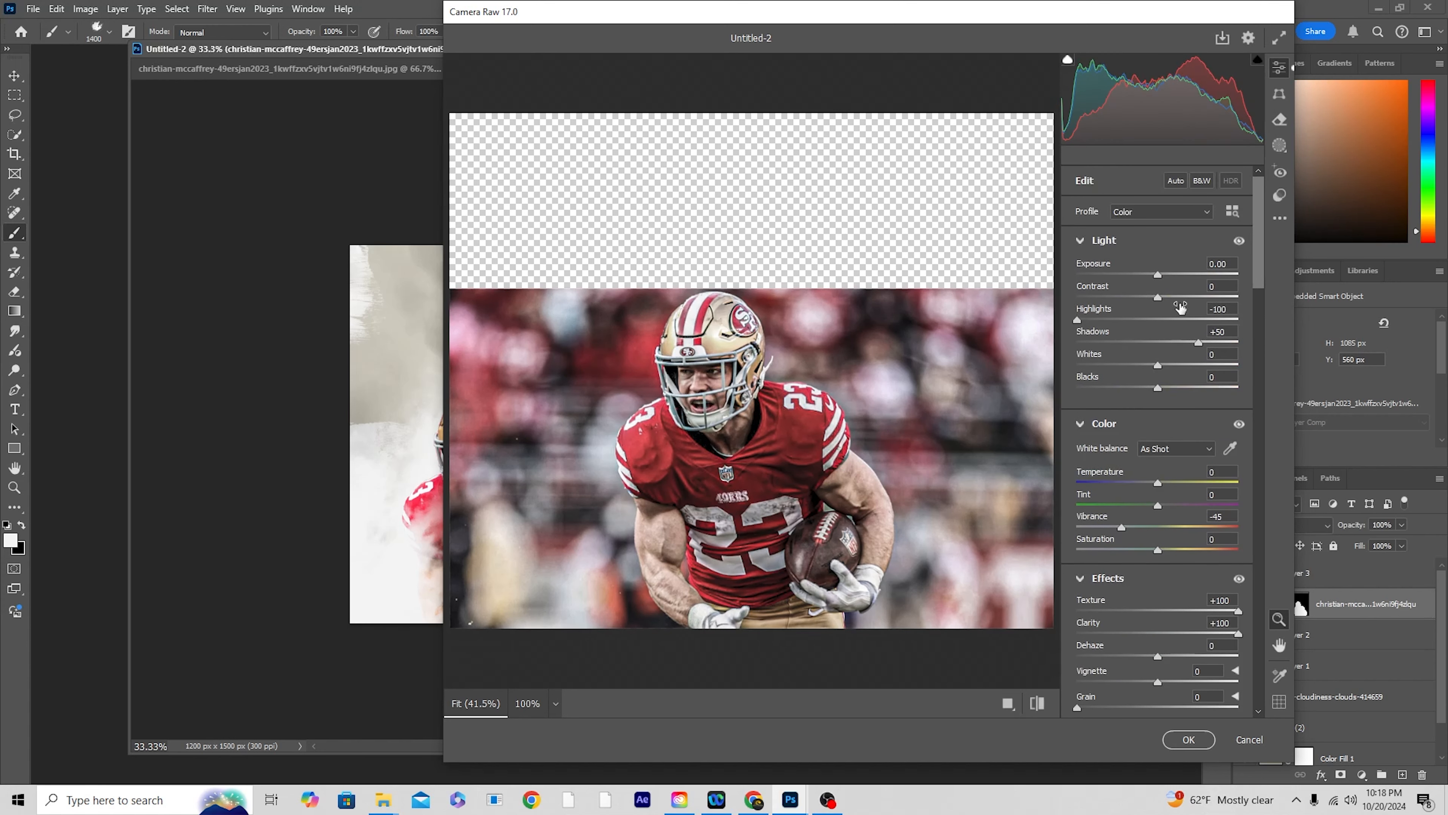
{"action": "left_click_drag", "start_coordinate": [1157, 276], "coordinate": [1159, 276]}
{"action": "scroll", "coordinate": [1083, 547], "scroll_direction": "down", "scroll_amount": 3}
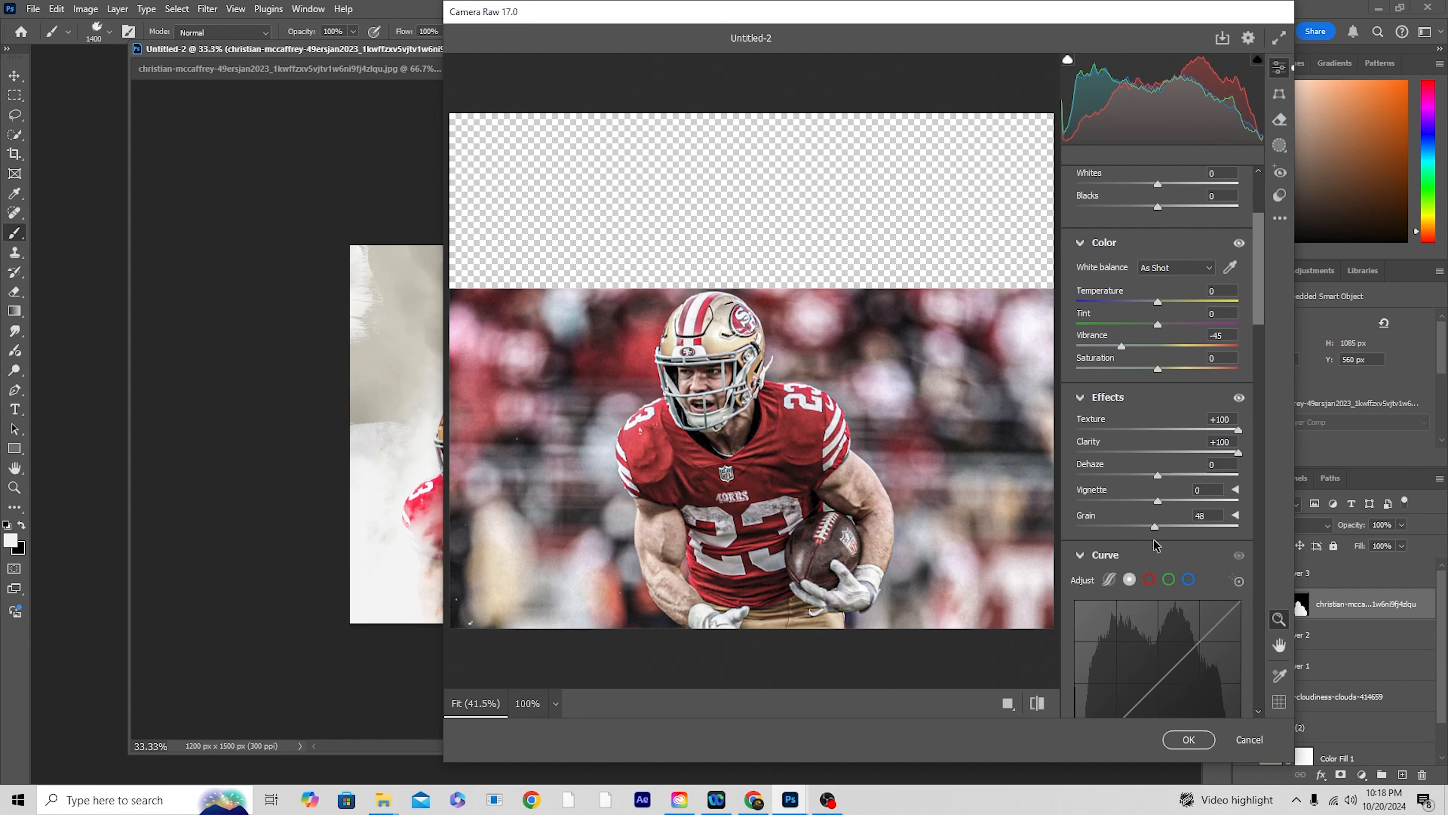
{"action": "left_click_drag", "start_coordinate": [1153, 545], "coordinate": [1157, 544]}
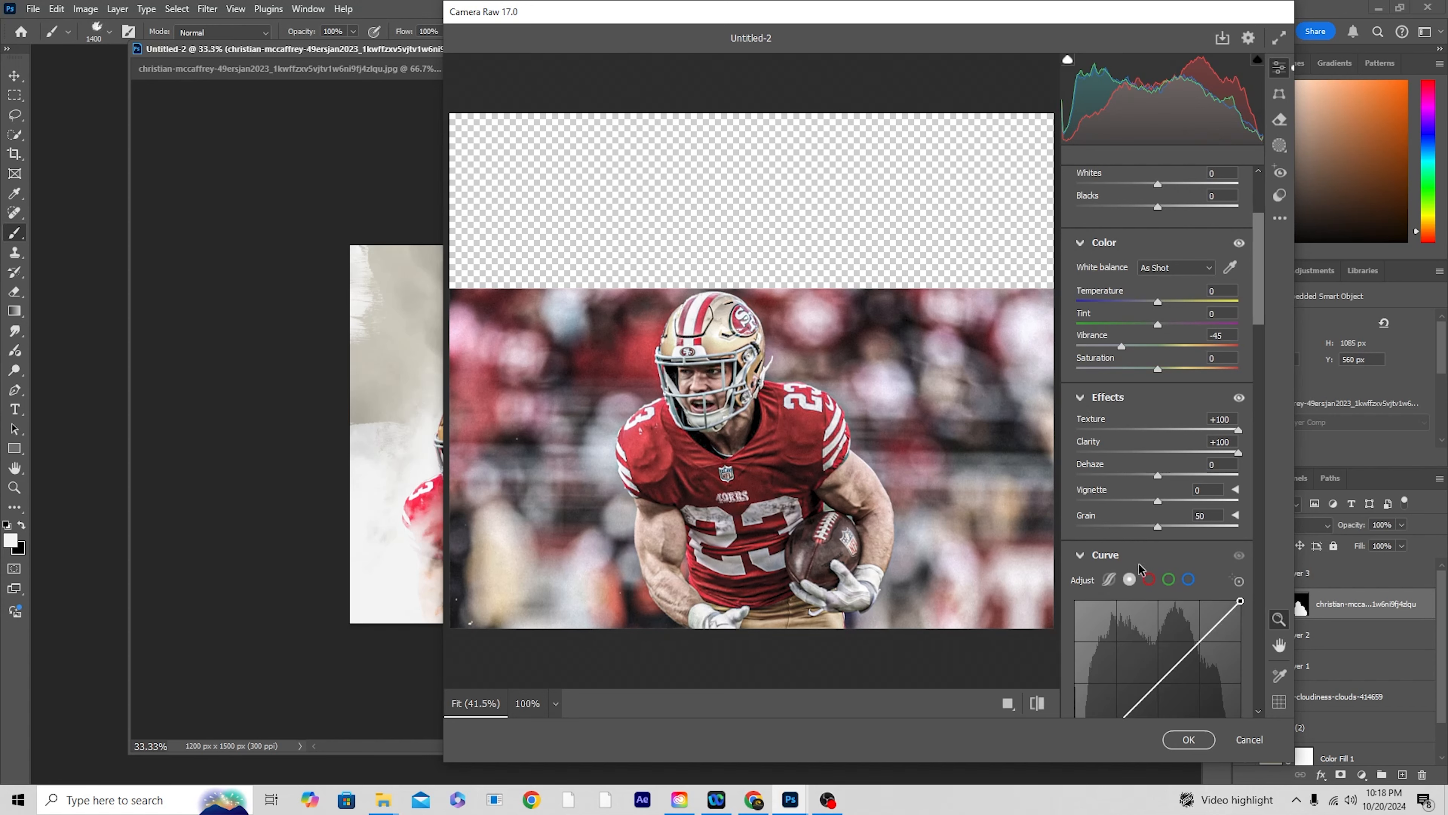
{"action": "left_click", "coordinate": [1189, 739]}
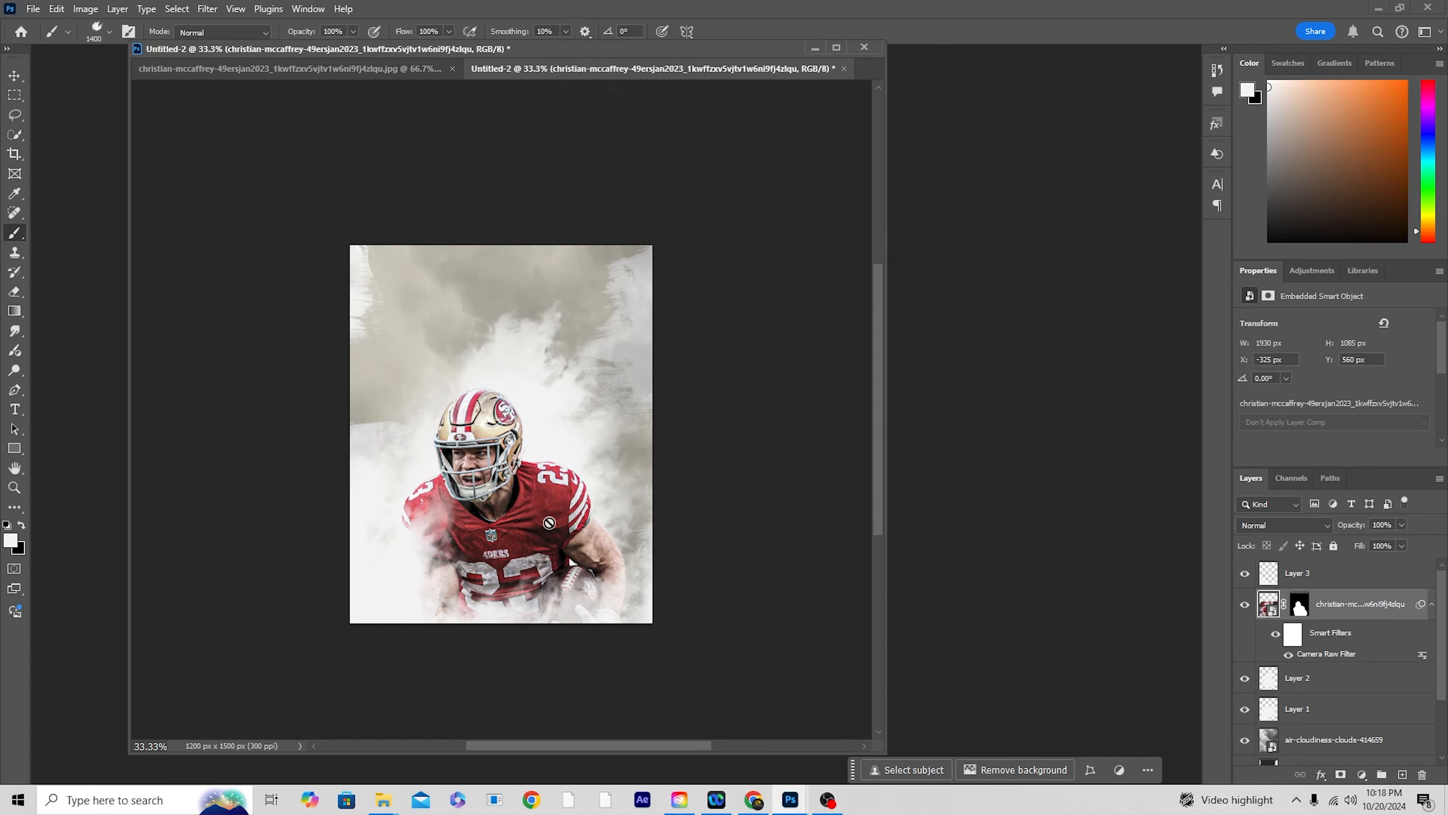
Step: Place the vecteezy flying flat stone PNG from File Explorer into the poster as the topmost layer
{"action": "left_click", "coordinate": [15, 75]}
{"action": "left_click", "coordinate": [825, 359]}
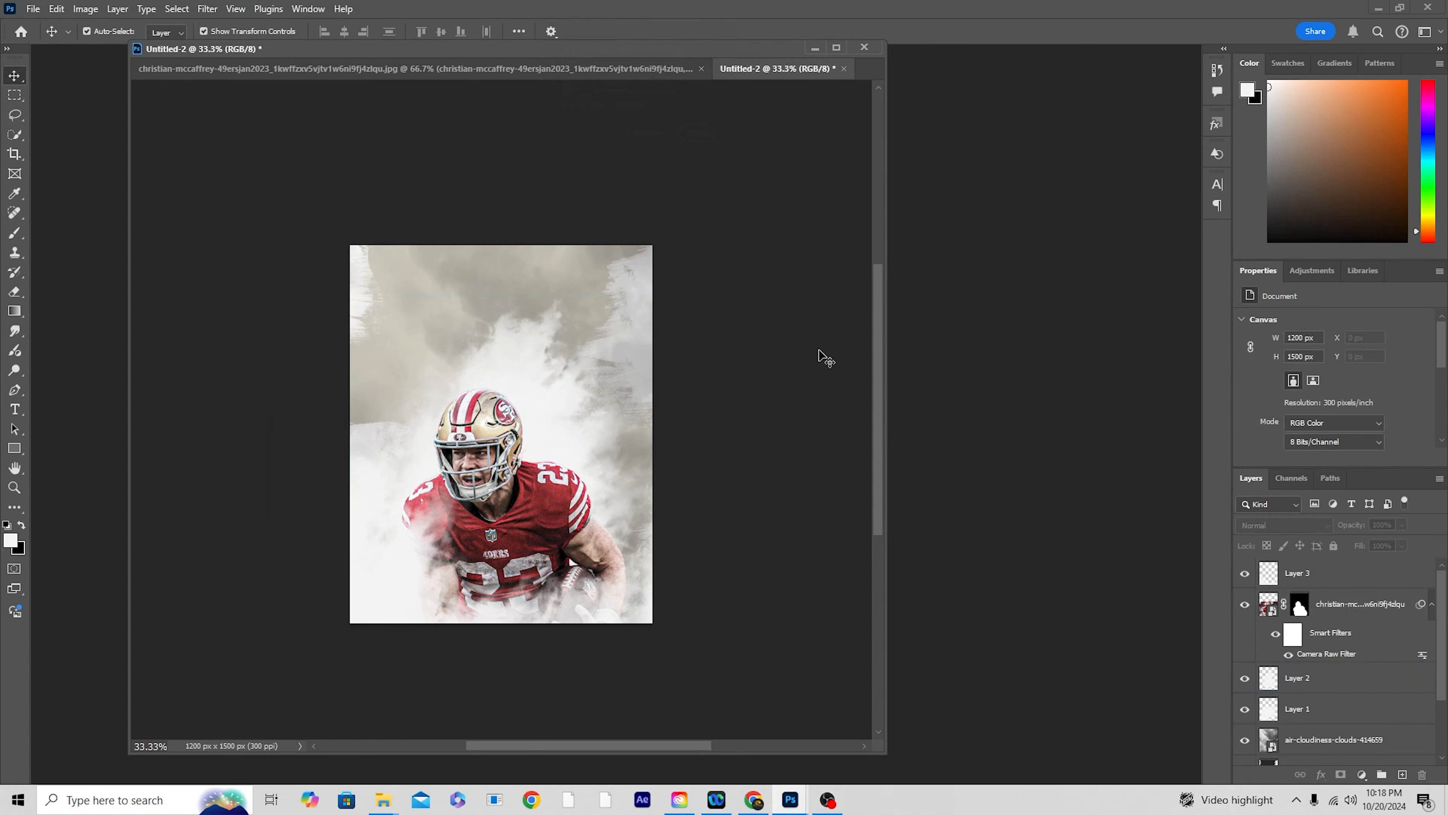
{"action": "key", "text": "ctrl+plus"}
{"action": "left_click_drag", "start_coordinate": [692, 417], "coordinate": [762, 345]}
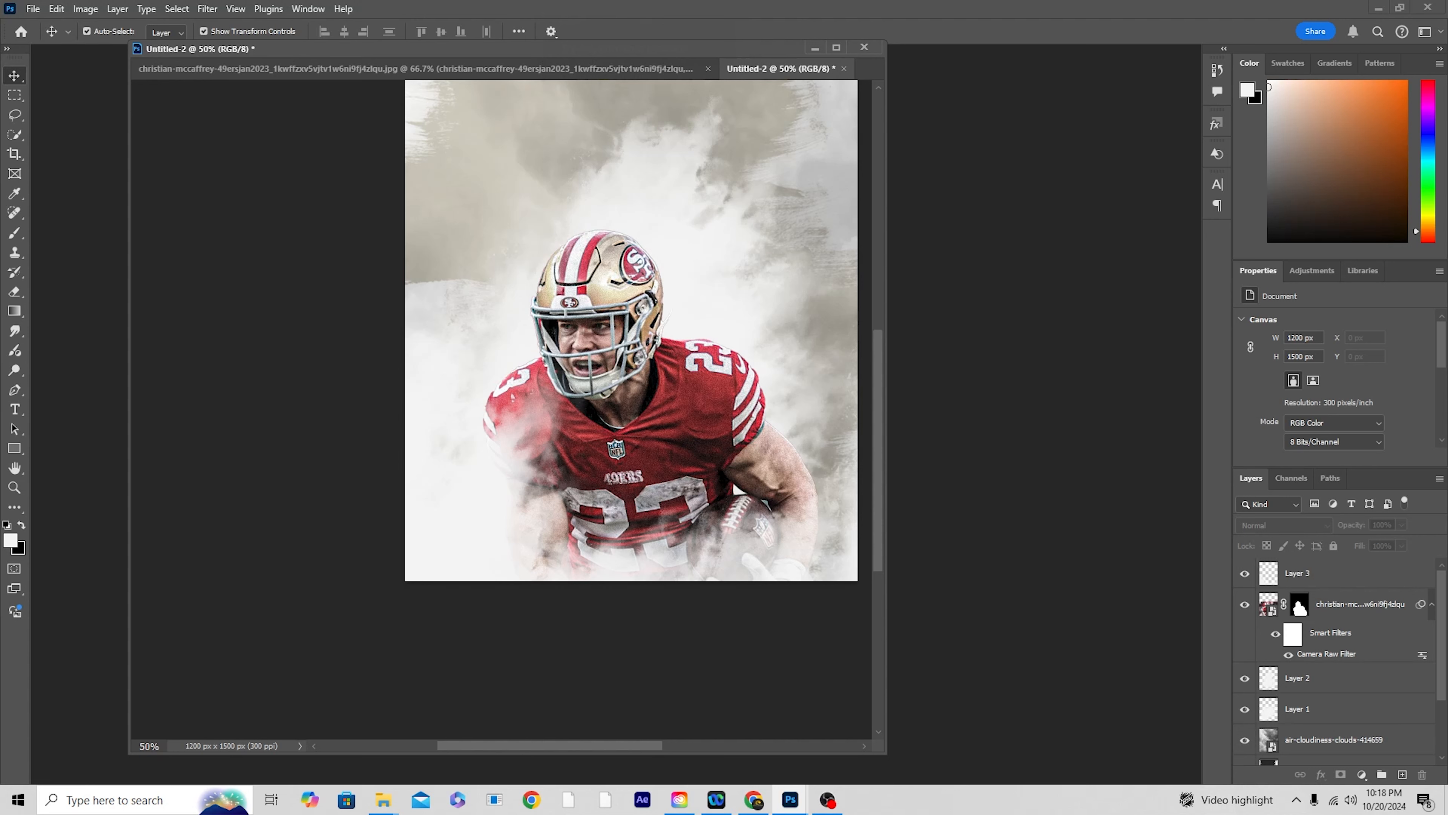
{"action": "key", "text": "alt+Tab"}
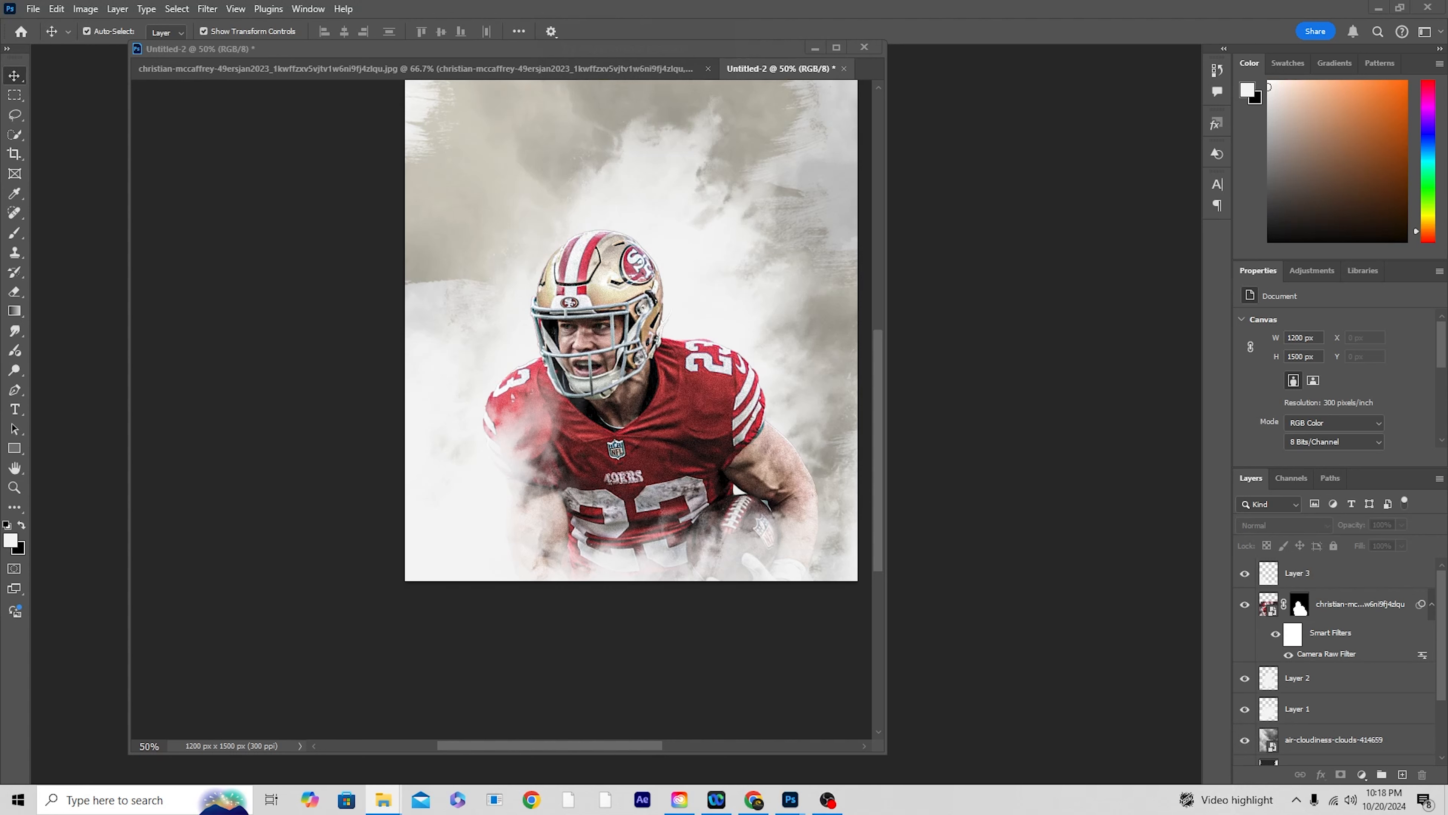
{"action": "left_click_drag", "start_coordinate": [1447, 502], "coordinate": [747, 434]}
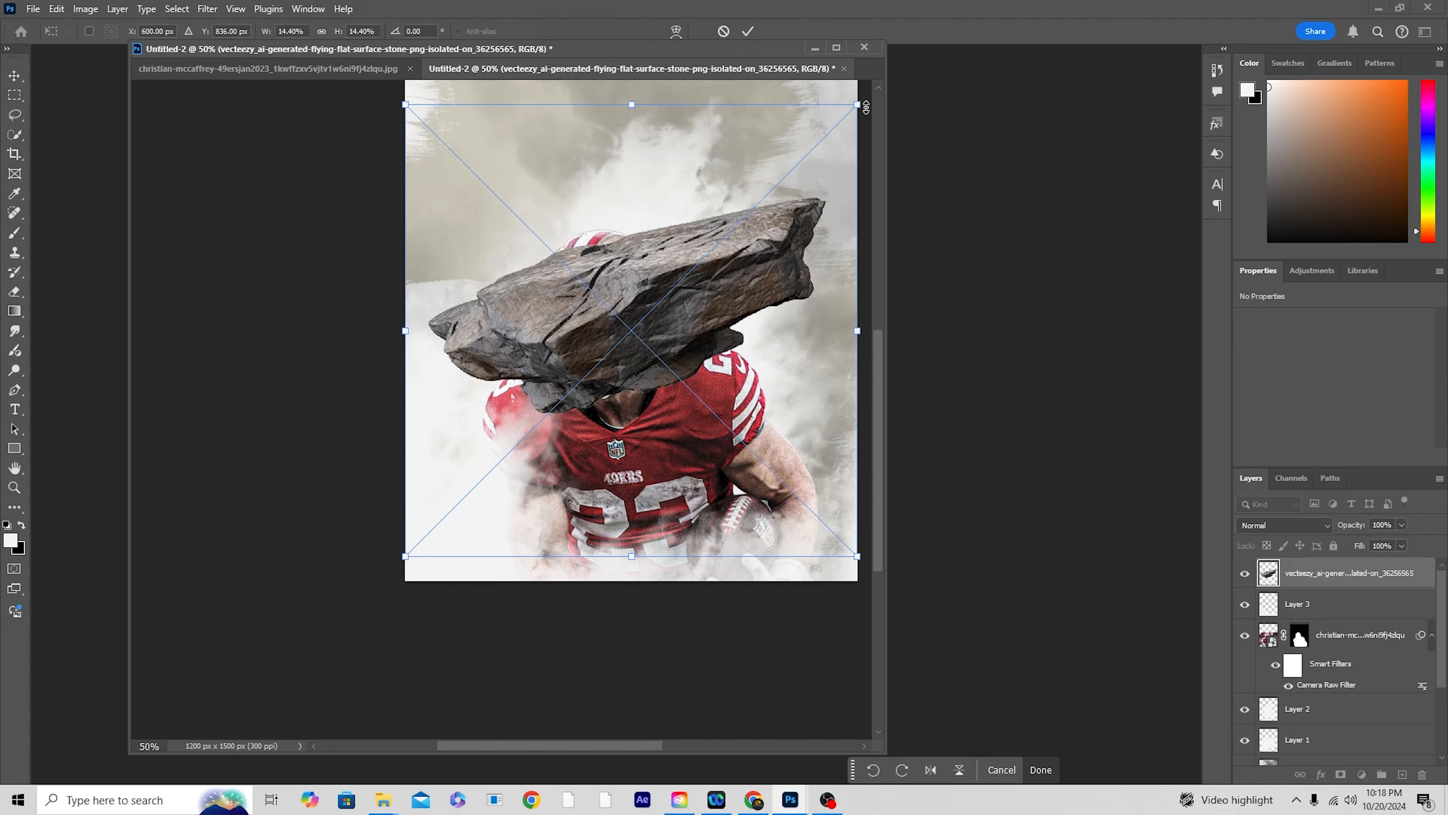
Step: Shrink the stone to about 382 × 240 px, rotate it 42.66° and position it over the player's forearm and football
{"action": "left_click_drag", "start_coordinate": [856, 103], "coordinate": [810, 315]}
{"action": "left_click_drag", "start_coordinate": [682, 364], "coordinate": [500, 454]}
{"action": "left_click_drag", "start_coordinate": [663, 402], "coordinate": [850, 511]}
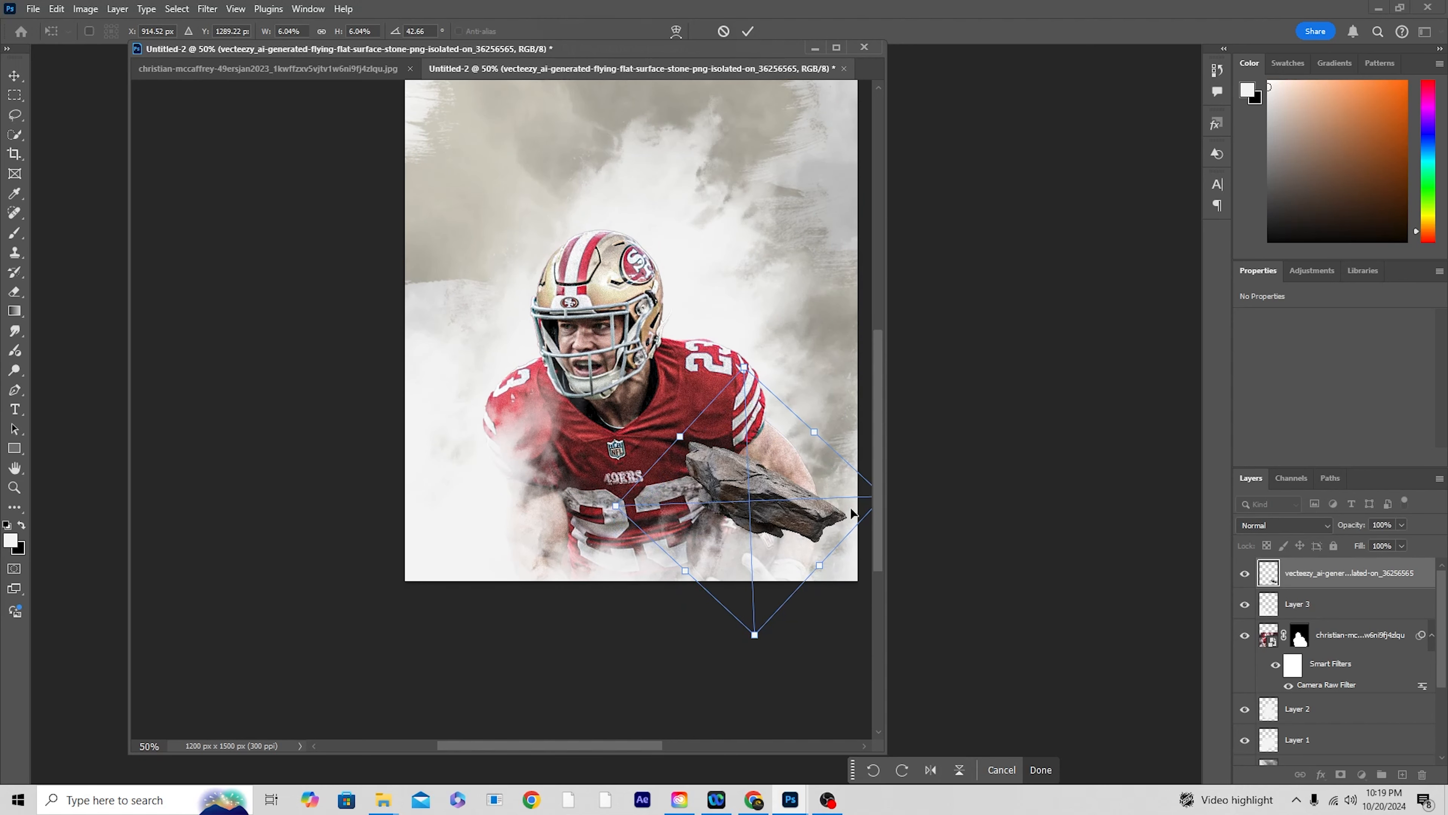
{"action": "left_click_drag", "start_coordinate": [614, 508], "coordinate": [635, 498]}
{"action": "mouse_move", "coordinate": [769, 491]}
{"action": "left_mouse_down"}
{"action": "mouse_move", "coordinate": [782, 488]}
{"action": "mouse_move", "coordinate": [780, 512]}
{"action": "left_mouse_up"}
{"action": "key", "text": "Return"}
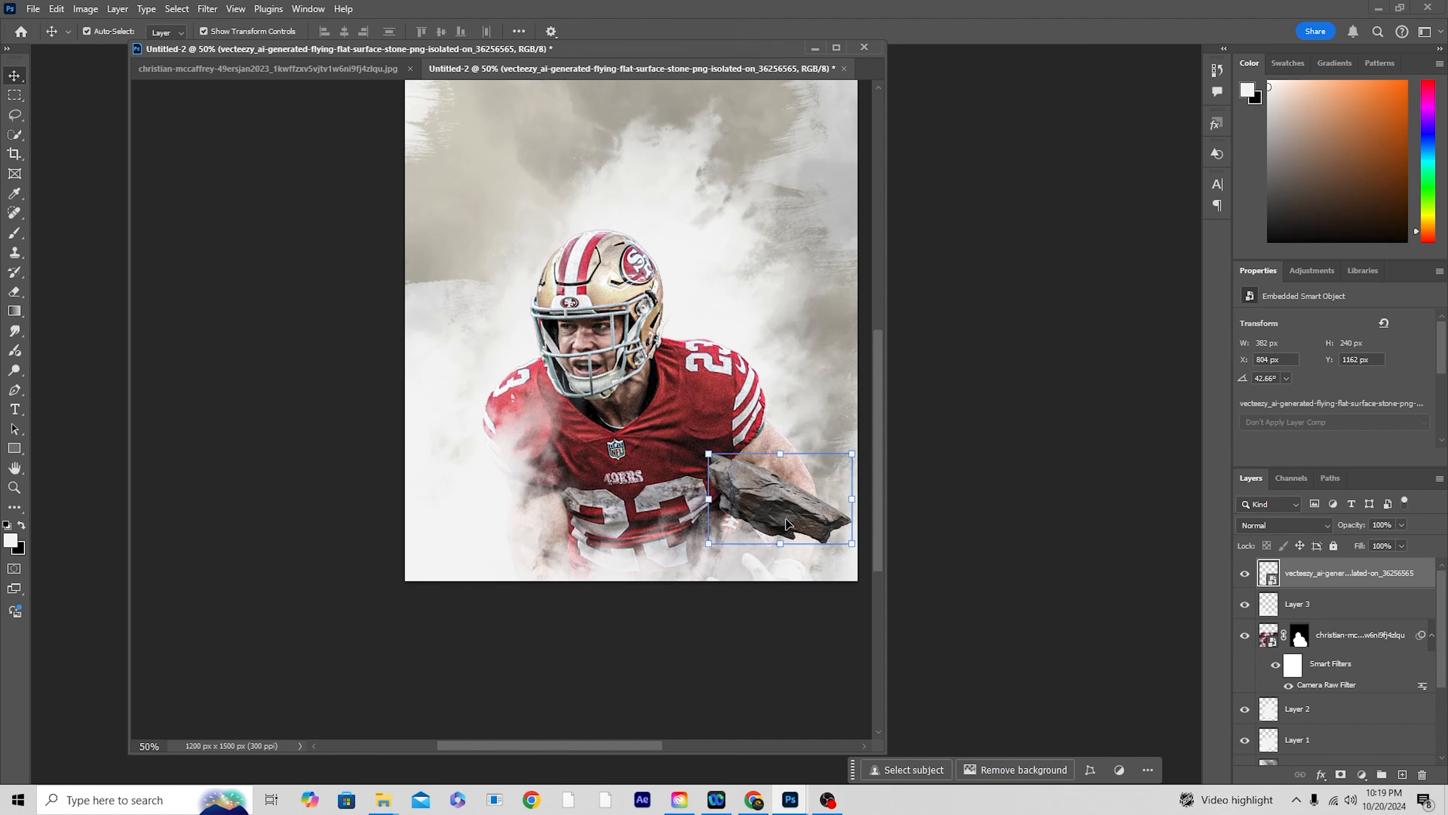
Step: Duplicate the stone layer and move the copy directly beneath the player layer
{"action": "key", "text": "ctrl+j"}
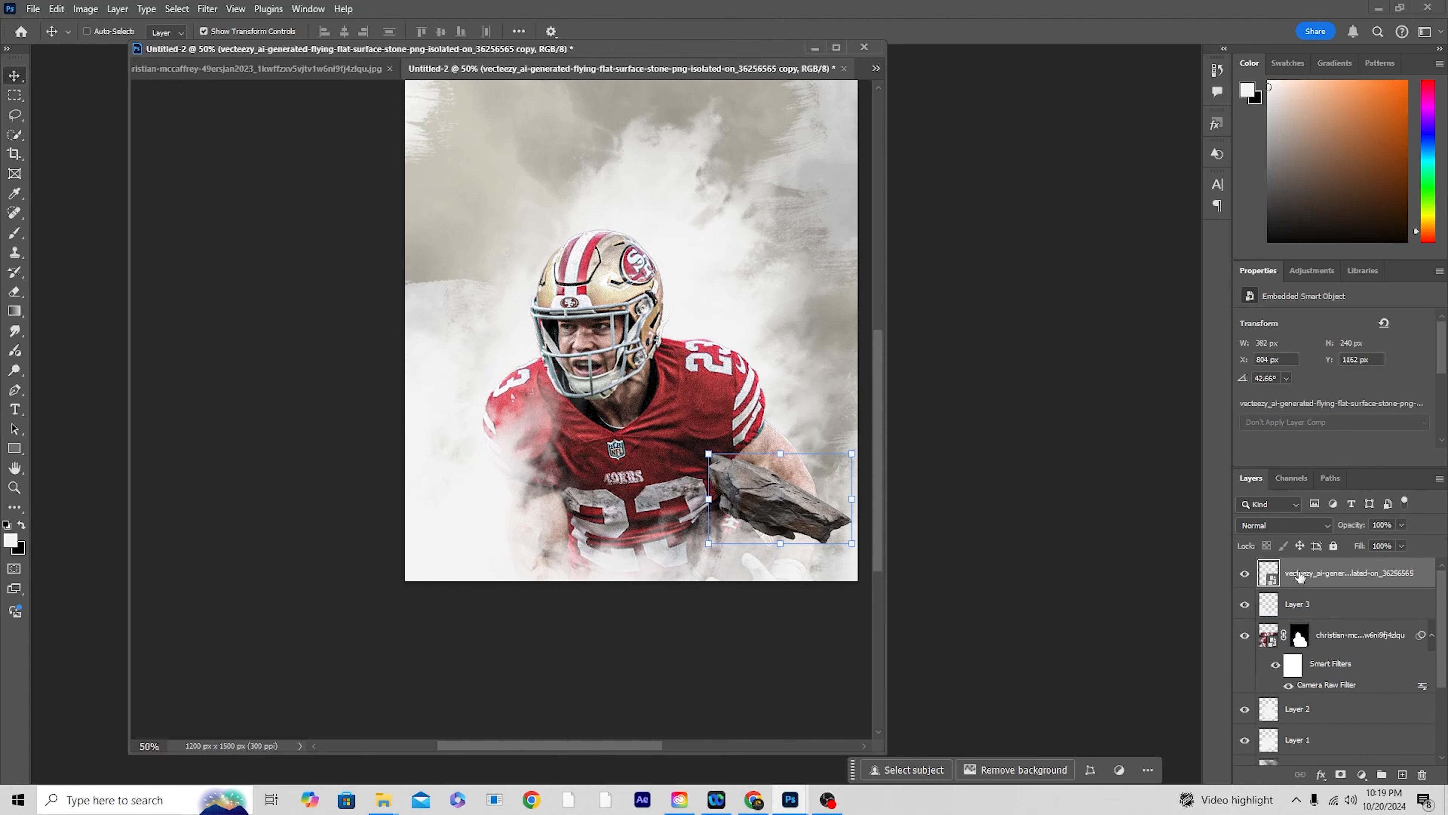
{"action": "left_click_drag", "start_coordinate": [1305, 577], "coordinate": [1301, 727]}
{"action": "left_click_drag", "start_coordinate": [183, 81], "coordinate": [853, 596]}
Step: Rotate the stone copy to -126.29° at 5.49% scale and position it behind the helmet, above the shoulder with the smoke
{"action": "key", "text": "ctrl+t"}
{"action": "left_click_drag", "start_coordinate": [799, 510], "coordinate": [522, 327]}
{"action": "left_click_drag", "start_coordinate": [619, 291], "coordinate": [312, 363]}
{"action": "left_click_drag", "start_coordinate": [606, 323], "coordinate": [624, 326]}
{"action": "left_click_drag", "start_coordinate": [659, 301], "coordinate": [661, 324]}
{"action": "mouse_move", "coordinate": [459, 295]}
{"action": "left_mouse_down"}
{"action": "mouse_move", "coordinate": [478, 237]}
{"action": "mouse_move", "coordinate": [444, 270]}
{"action": "left_mouse_up"}
{"action": "left_click_drag", "start_coordinate": [610, 330], "coordinate": [592, 326]}
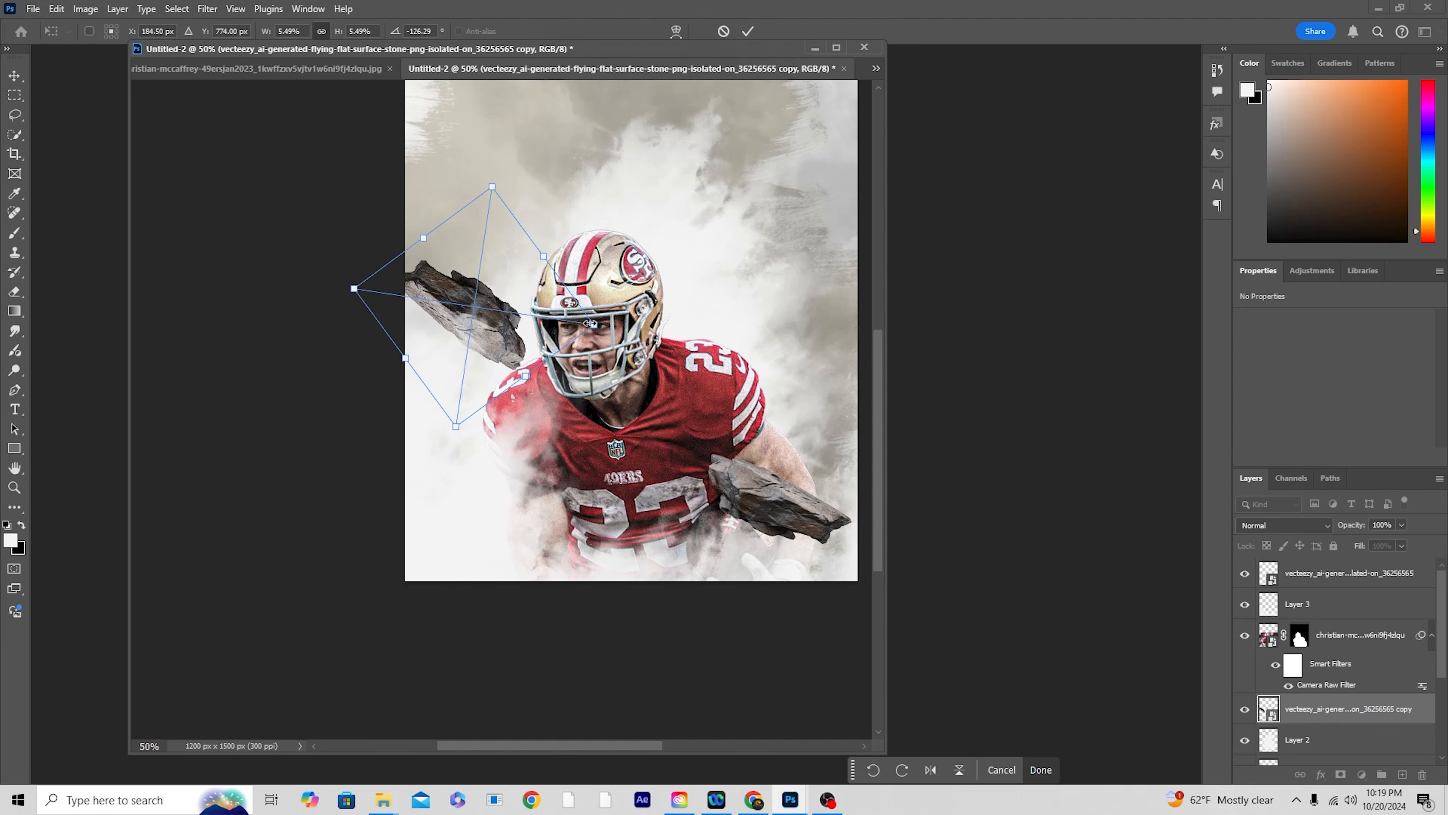
{"action": "left_click_drag", "start_coordinate": [504, 291], "coordinate": [515, 289]}
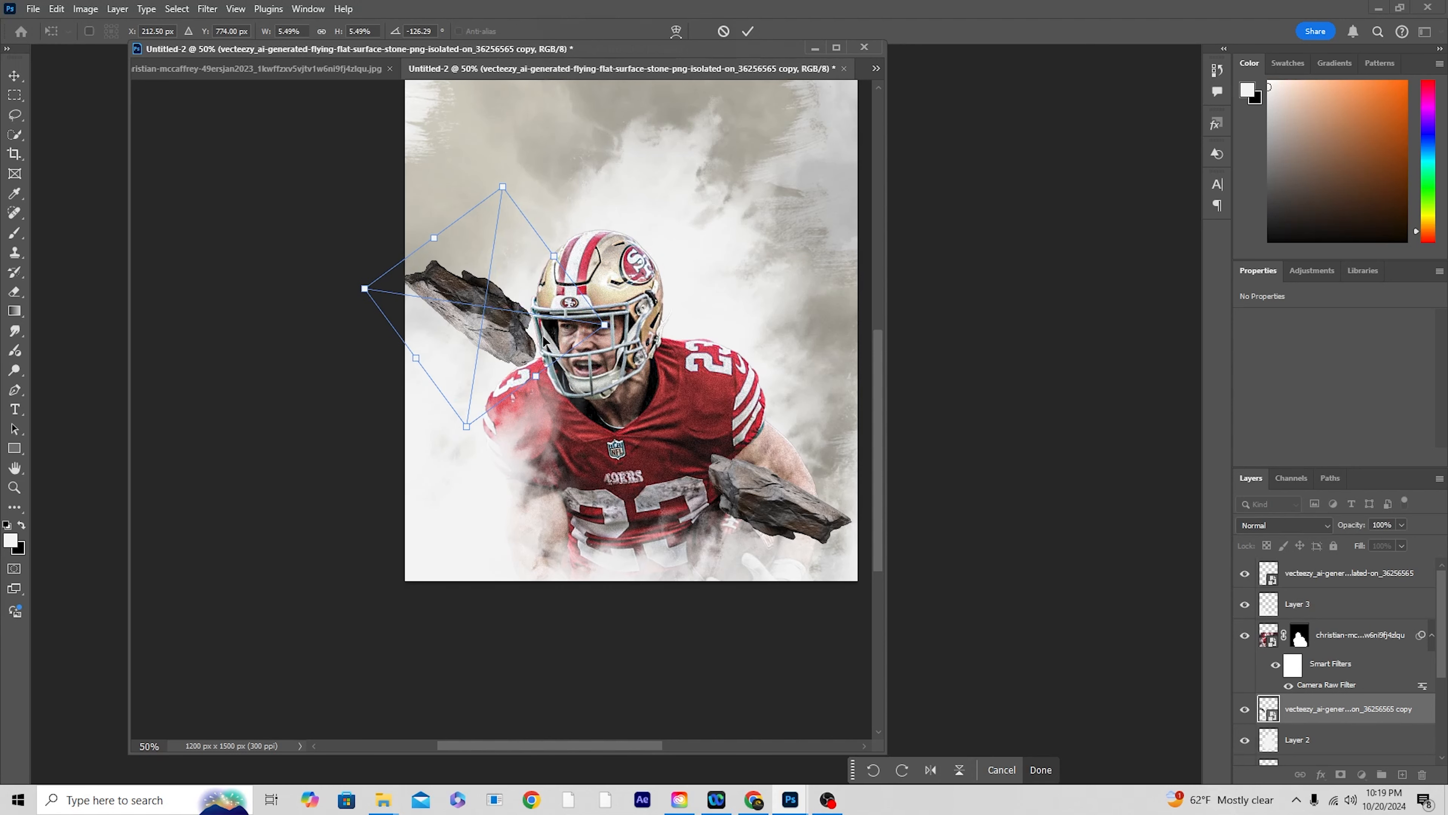
{"action": "key", "text": "Return"}
Step: Add a new layer above the player and clip it to the player cut-out
{"action": "key", "text": "ctrl+minus"}
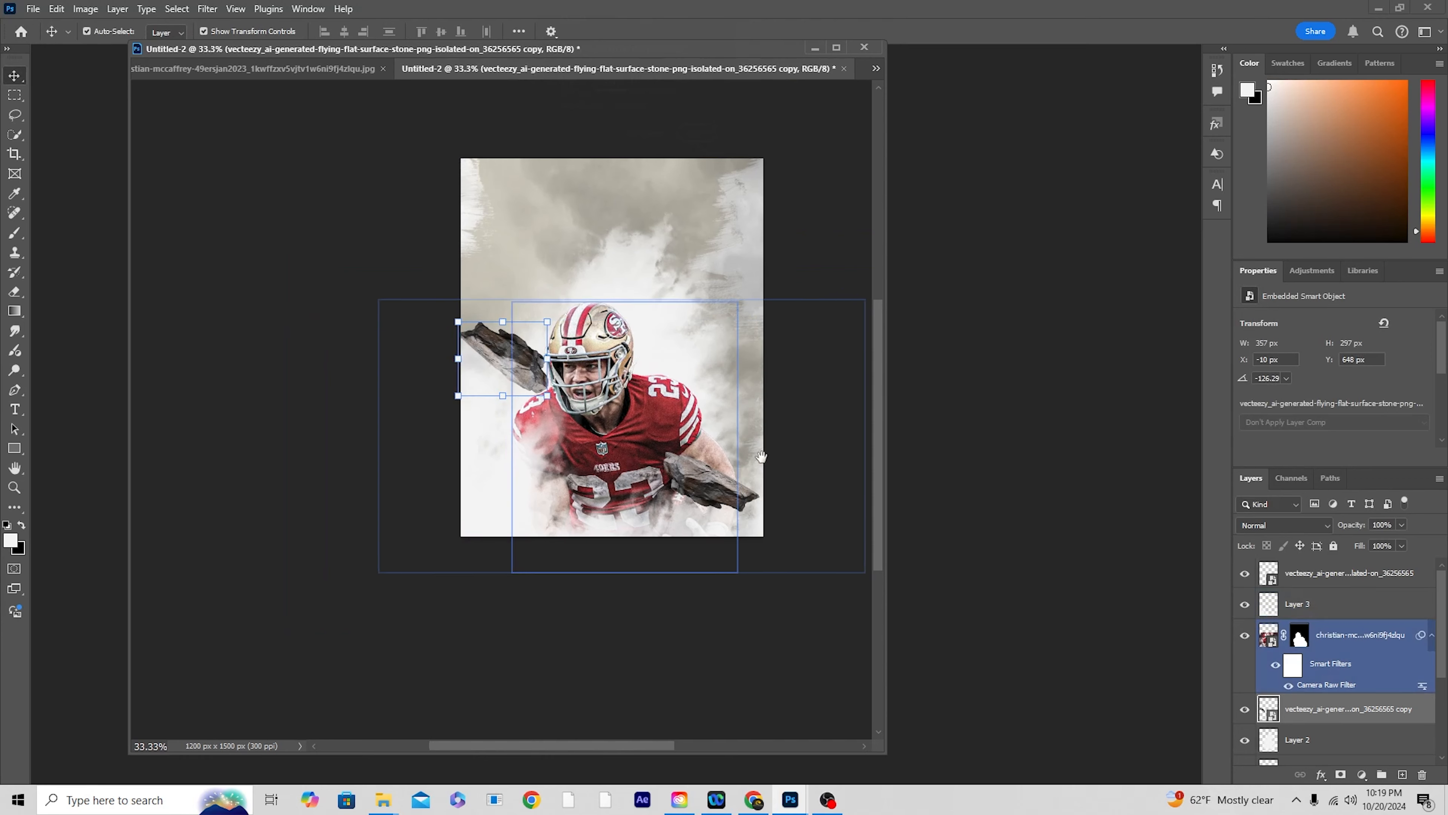
{"action": "left_click", "coordinate": [586, 471]}
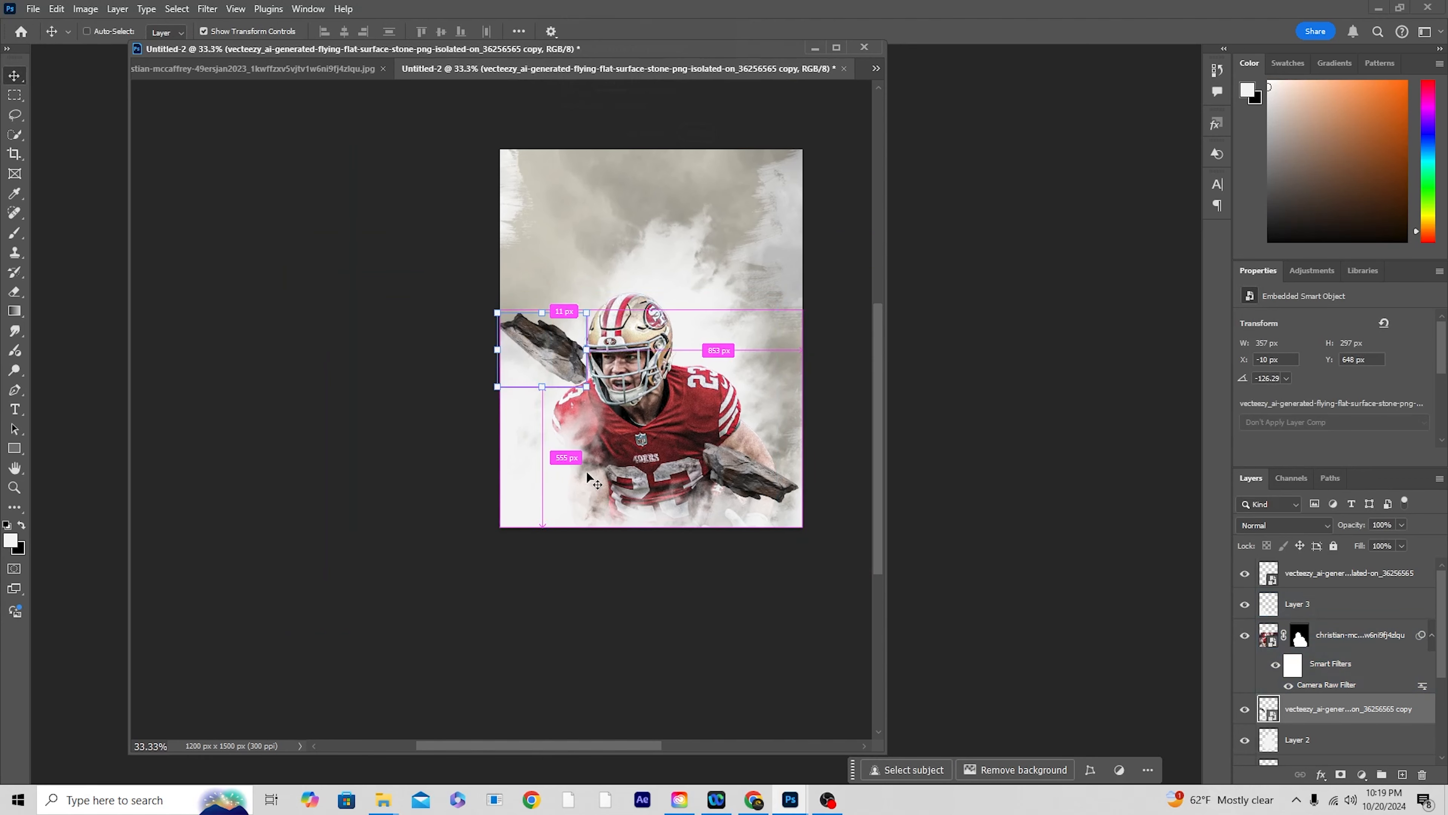
{"action": "key", "text": "ctrl+plus"}
{"action": "left_click_drag", "start_coordinate": [778, 382], "coordinate": [674, 421]}
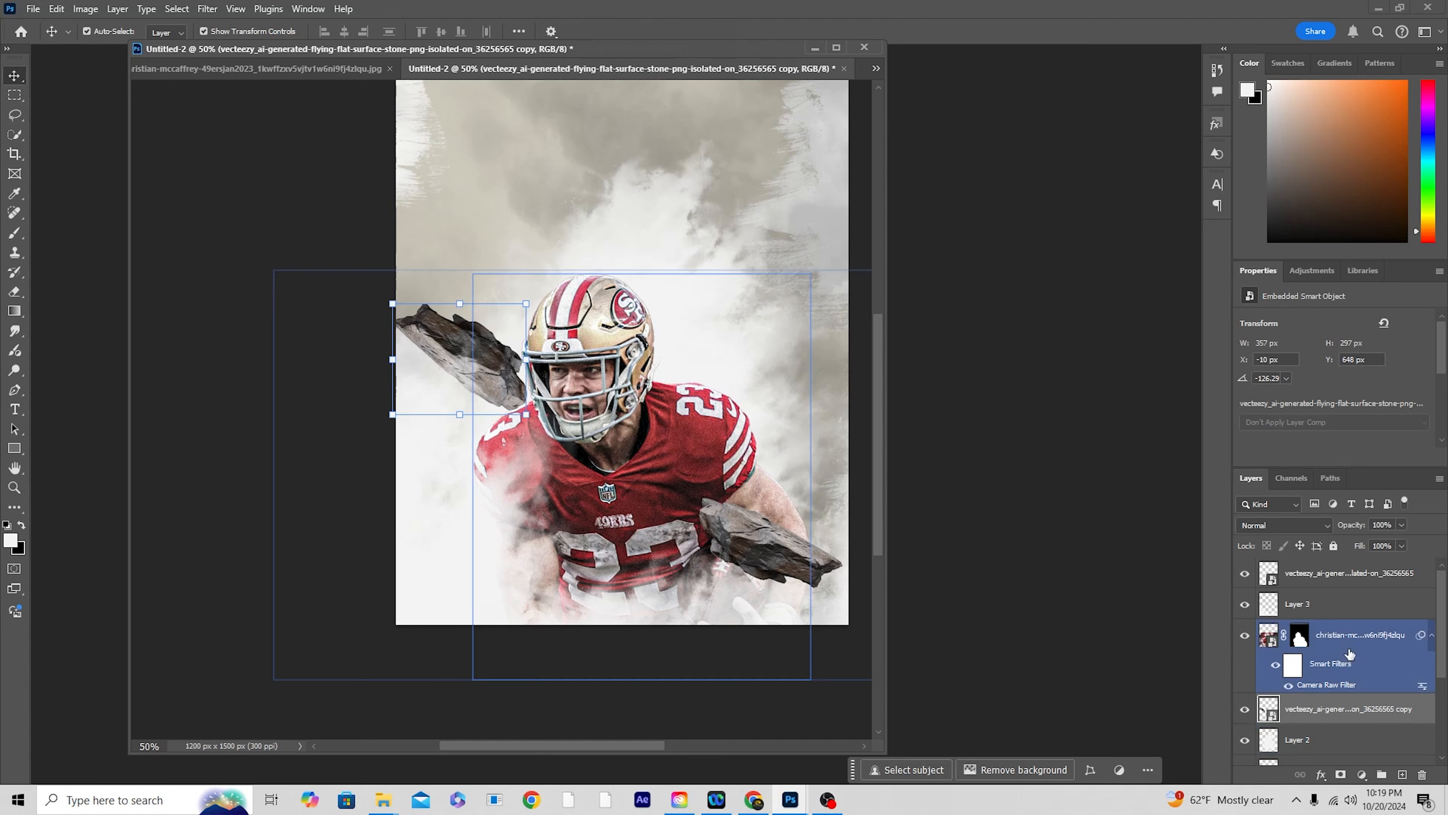
{"action": "left_click", "coordinate": [1402, 774]}
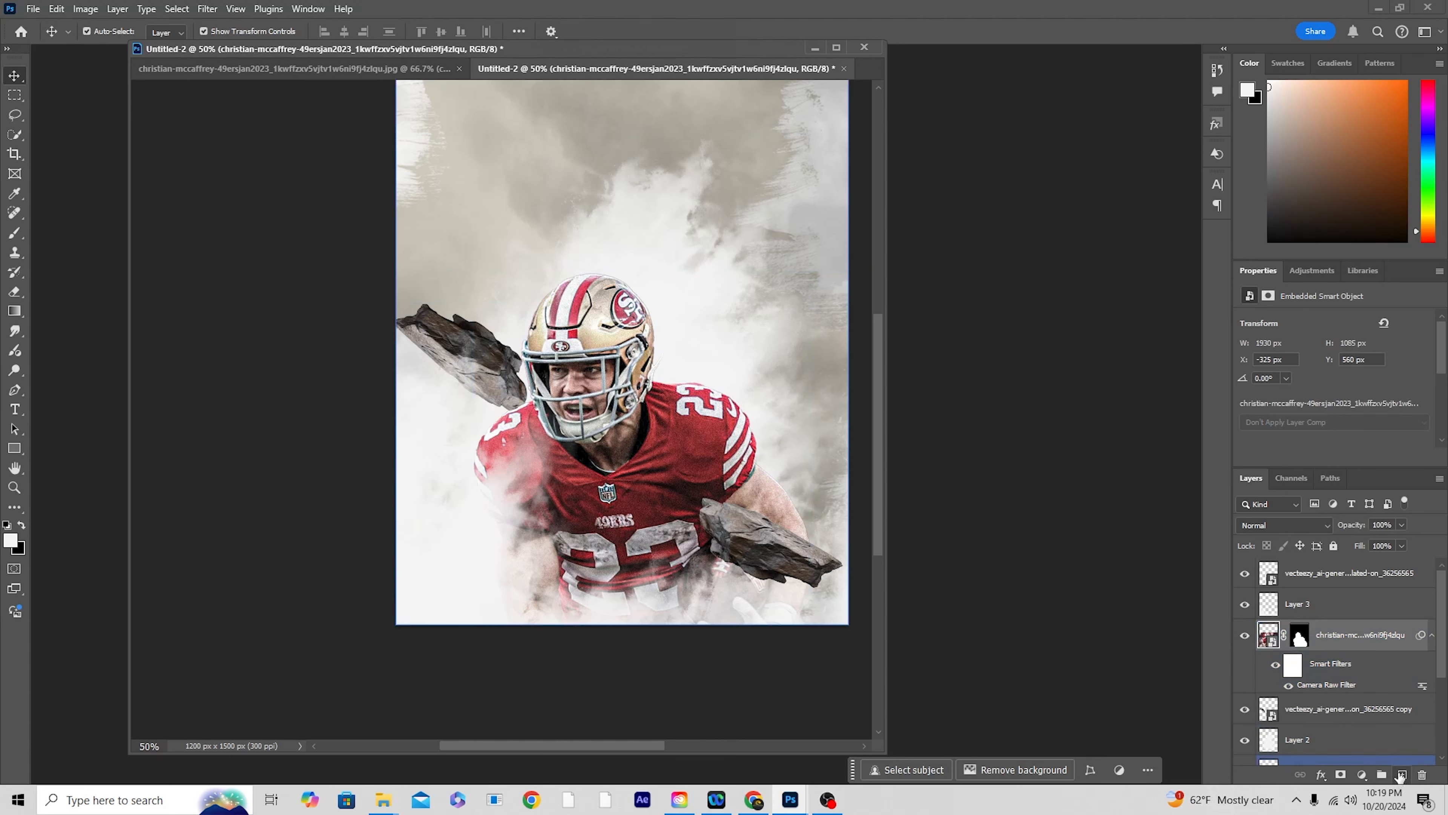
{"action": "right_click", "coordinate": [1340, 637]}
{"action": "left_click", "coordinate": [1368, 569]}
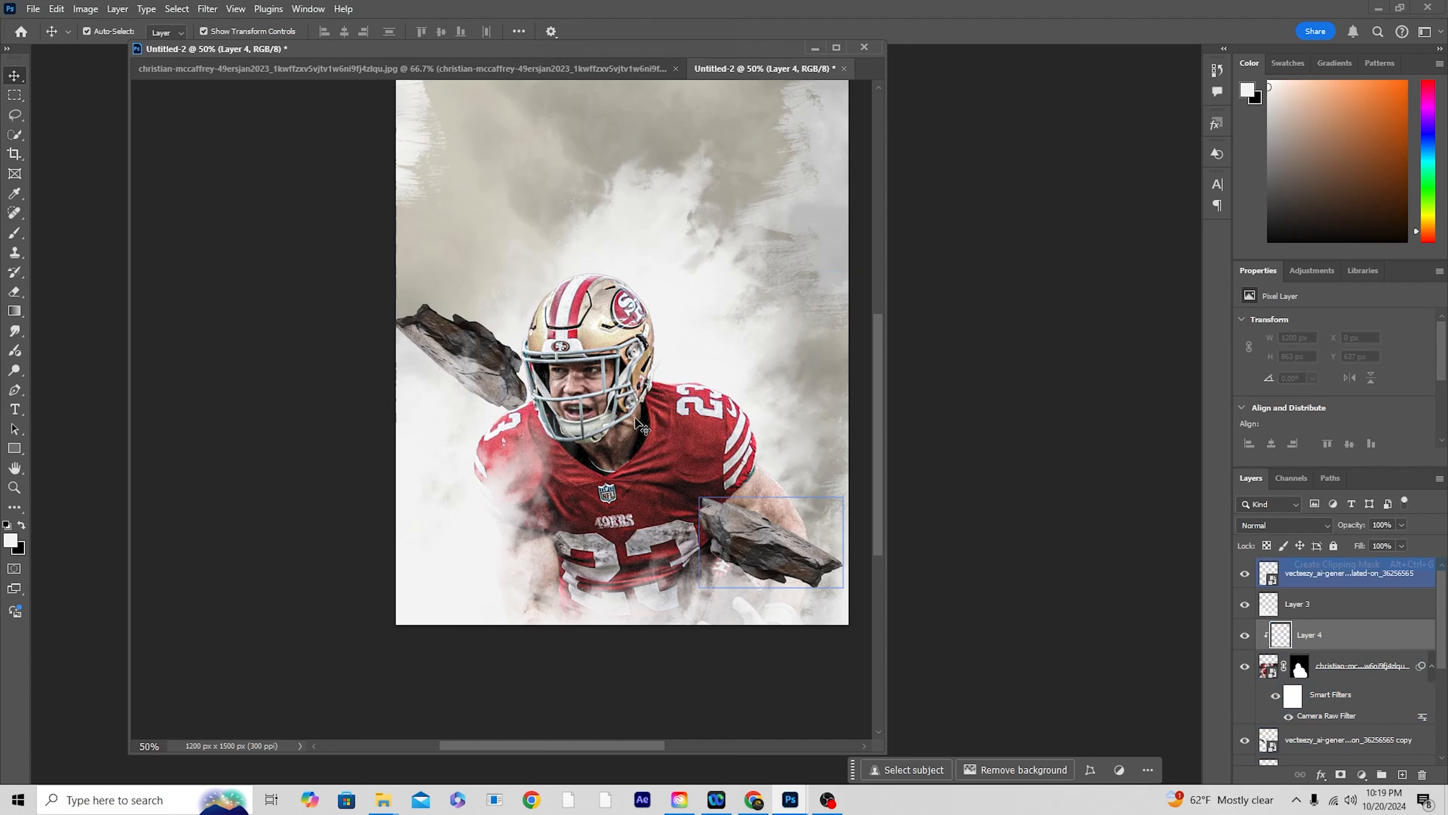
Step: Choose the Soft Round brush, reduce its size to 60 px and set the foreground colour to white (ffffff)
{"action": "key", "text": "b"}
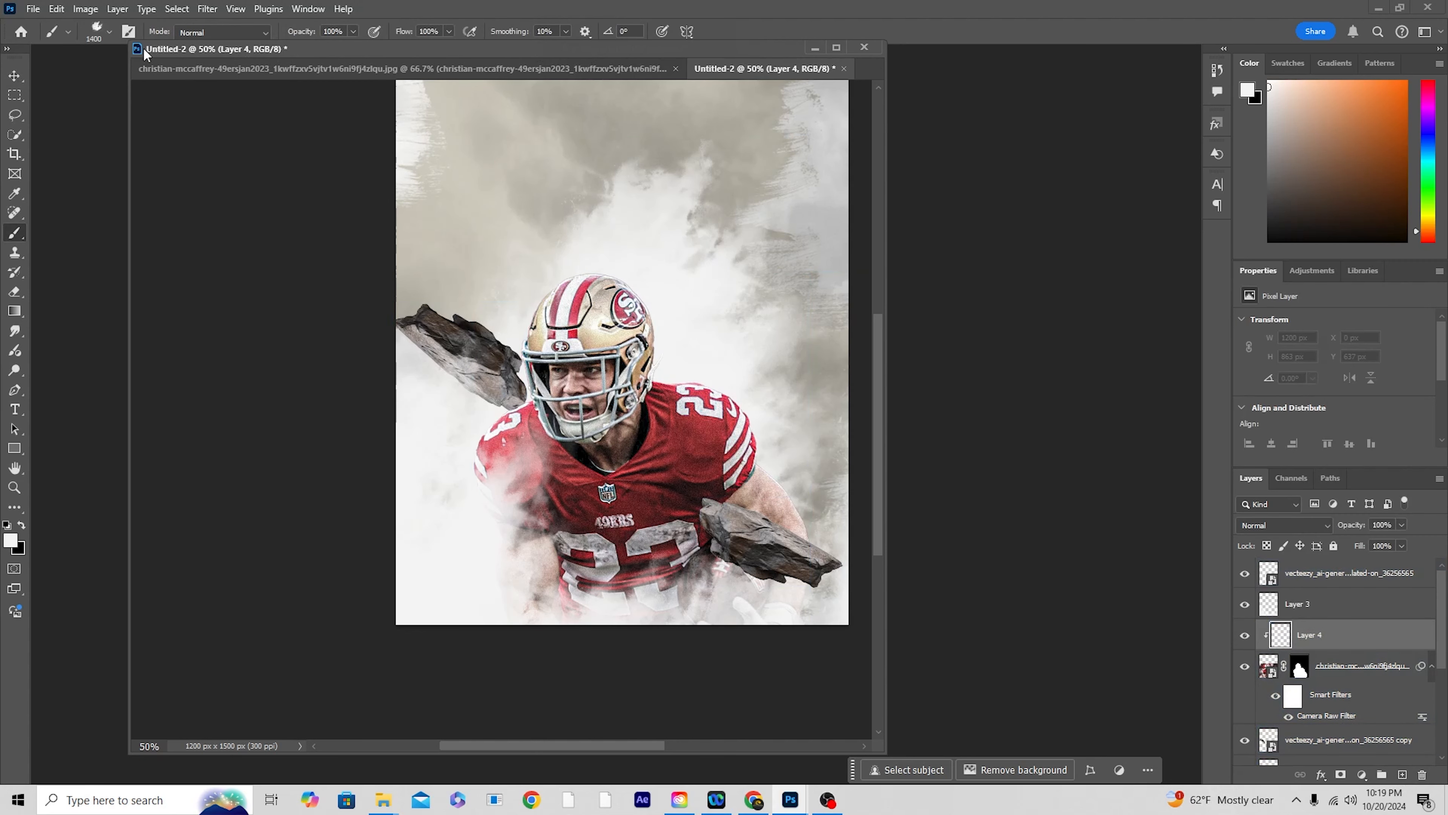
{"action": "left_click", "coordinate": [109, 32]}
{"action": "left_click_drag", "start_coordinate": [346, 251], "coordinate": [350, 193]}
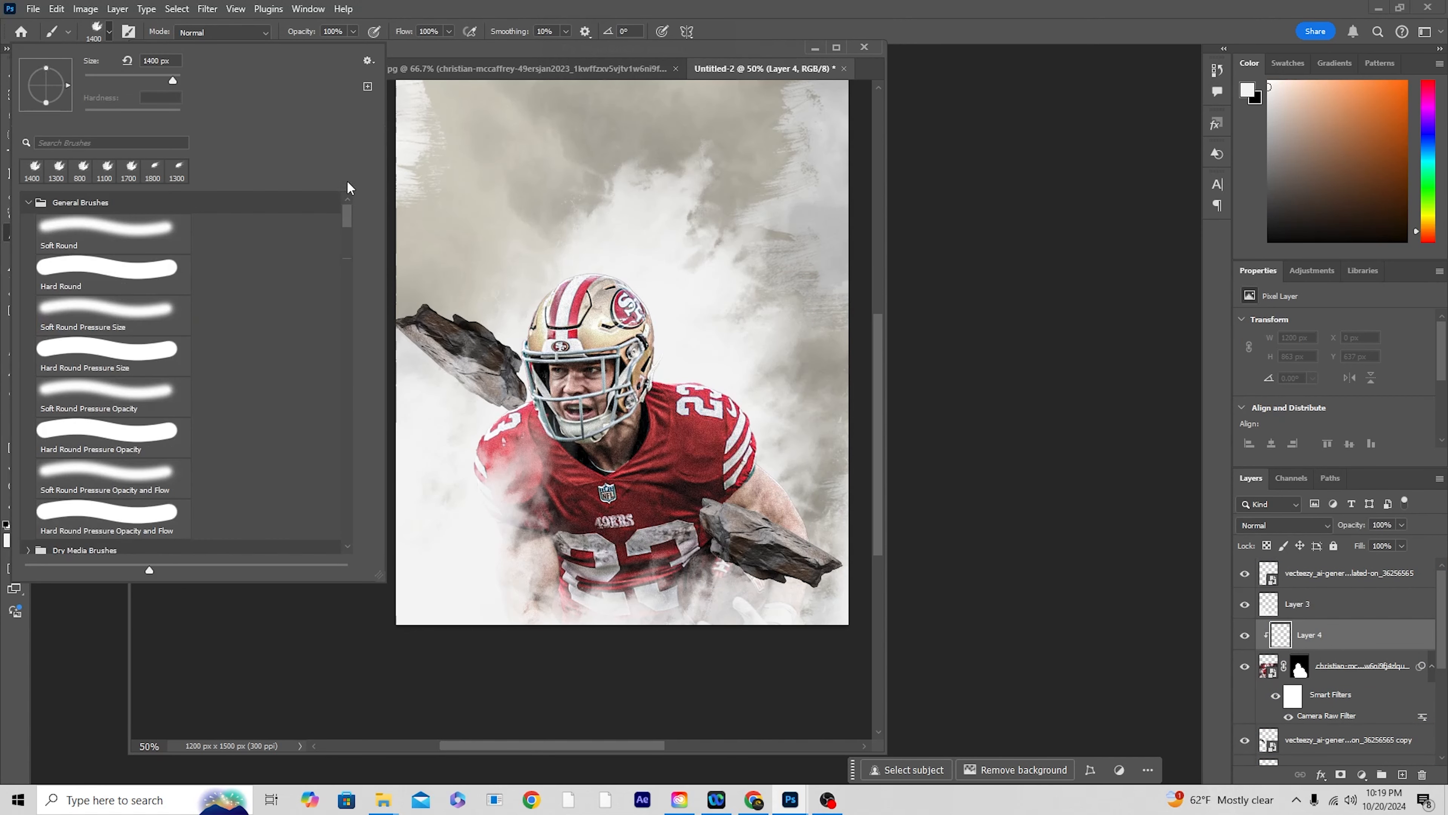
{"action": "double_click", "coordinate": [96, 237]}
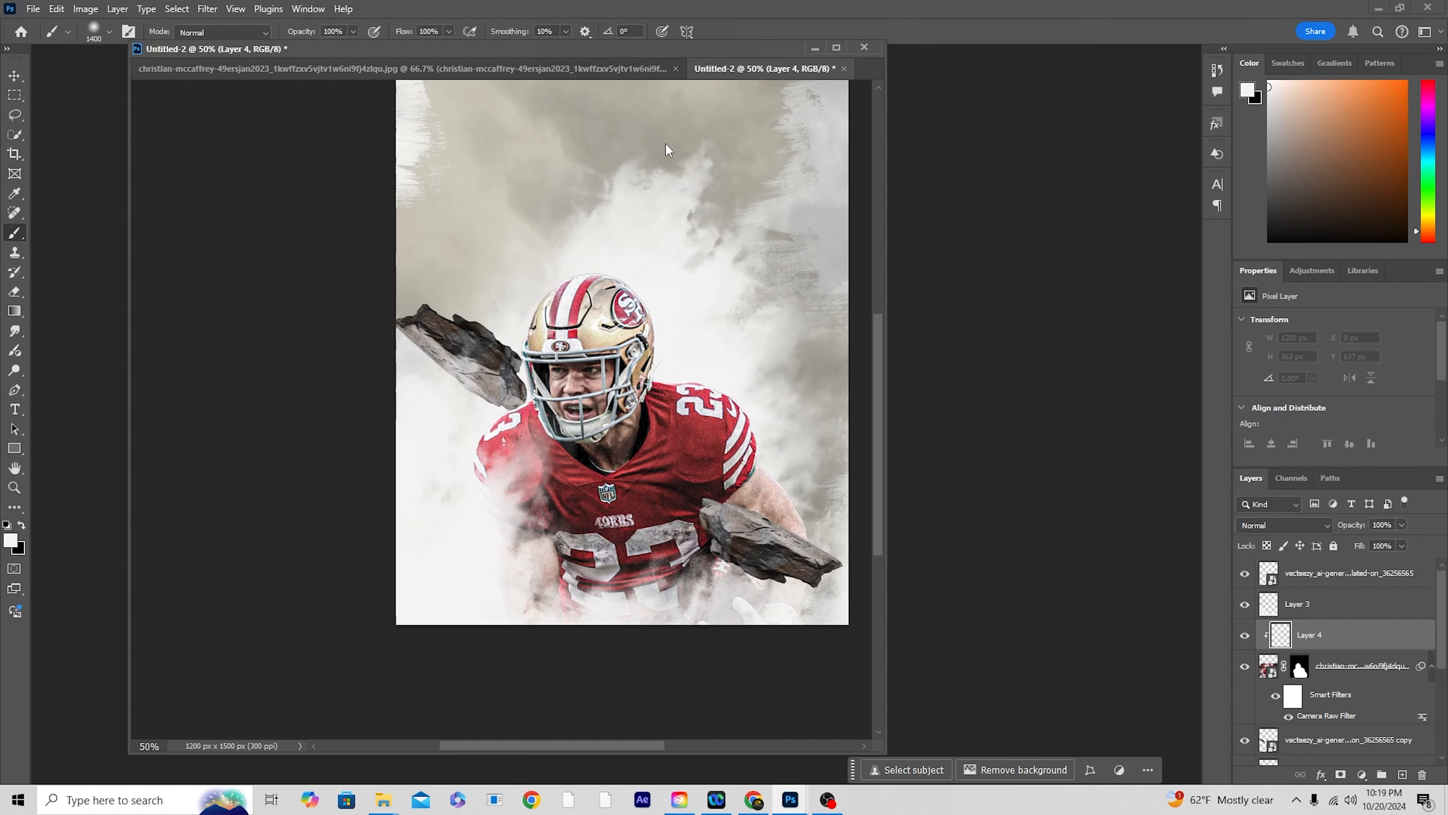
{"action": "key", "text": "bracketleft"}
{"action": "key", "text": "bracketleft"}
{"action": "key", "text": "bracketleft"}
{"action": "key", "text": "bracketleft"}
{"action": "key", "text": "bracketleft"}
{"action": "key", "text": "bracketleft"}
{"action": "key", "text": "bracketleft"}
{"action": "key", "text": "bracketleft"}
{"action": "key", "text": "bracketleft"}
{"action": "key", "text": "bracketleft"}
{"action": "key", "text": "bracketleft"}
{"action": "key", "text": "bracketleft"}
{"action": "key", "text": "bracketleft"}
{"action": "key", "text": "bracketleft"}
{"action": "key", "text": "bracketleft"}
{"action": "key", "text": "bracketleft"}
{"action": "key", "text": "bracketleft"}
{"action": "key", "text": "bracketleft"}
{"action": "key", "text": "bracketleft"}
{"action": "left_click", "coordinate": [11, 542]}
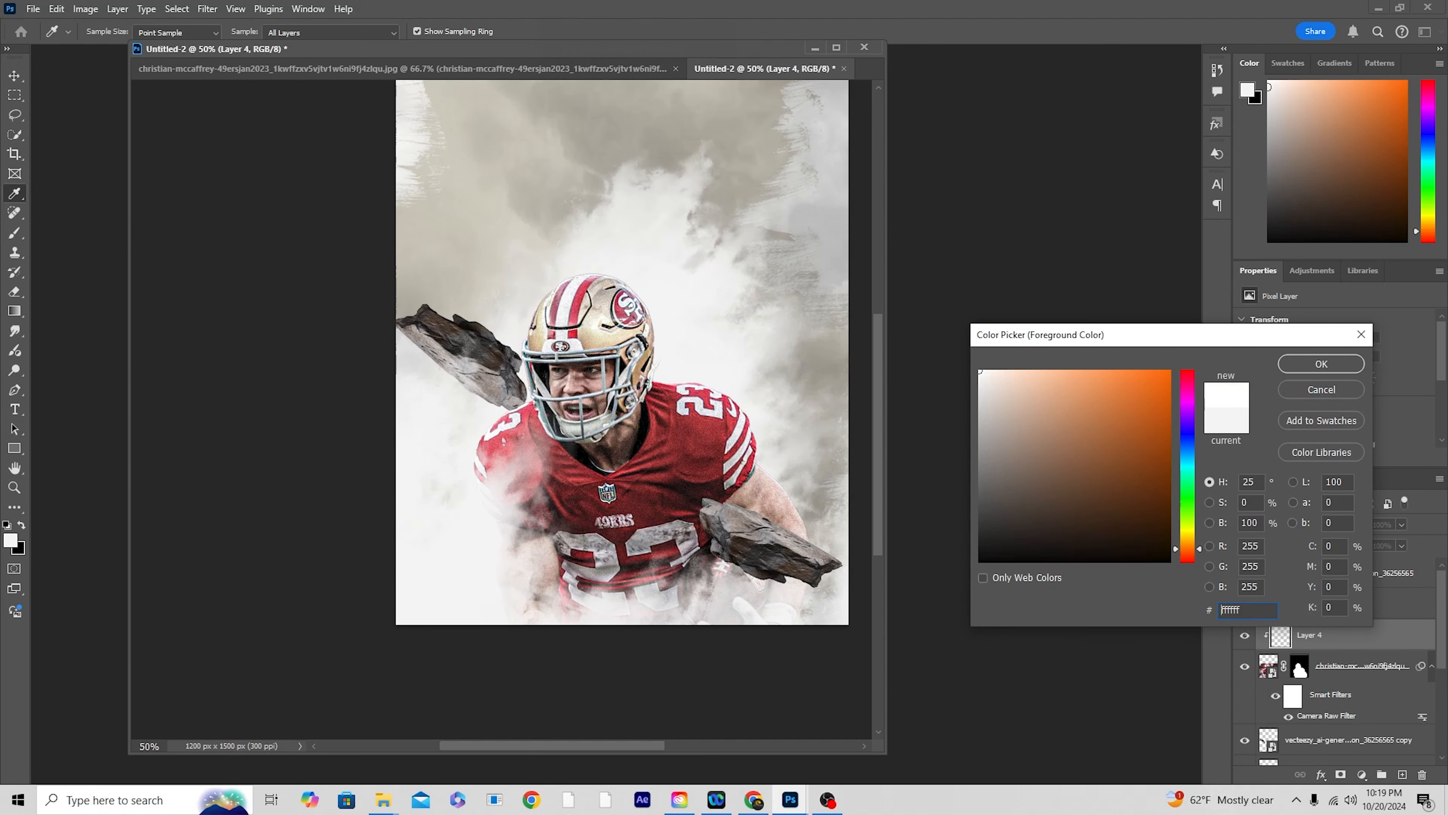
{"action": "left_click", "coordinate": [1321, 364]}
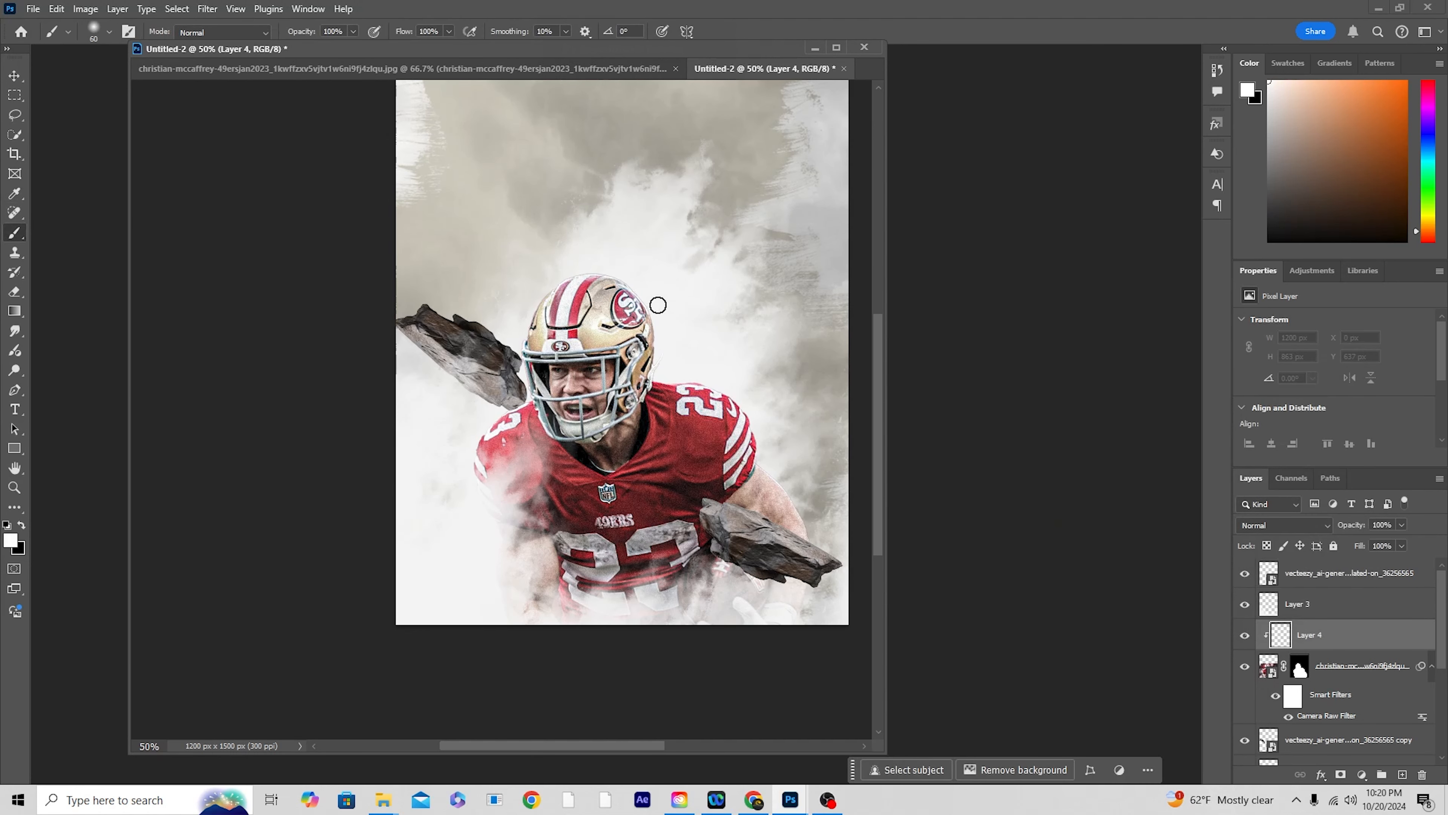
Step: Paint white rim light along the helmet, shoulder and arm edges on the clipped layer with a 125 px, then 90 px brush
{"action": "key", "text": "bracketright"}
{"action": "key", "text": "bracketright"}
{"action": "key", "text": "bracketright"}
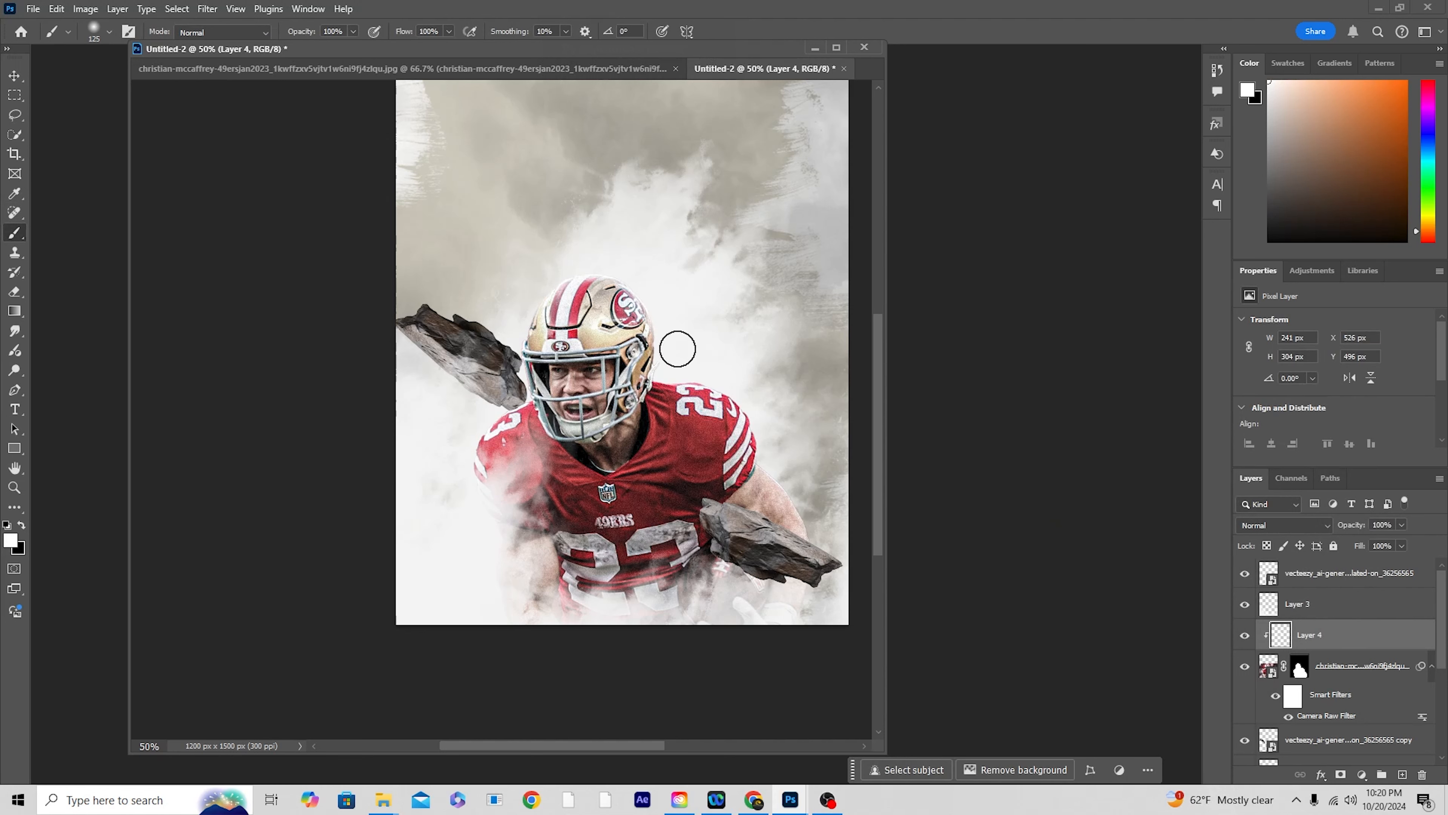
{"action": "left_click_drag", "start_coordinate": [663, 356], "coordinate": [703, 365]}
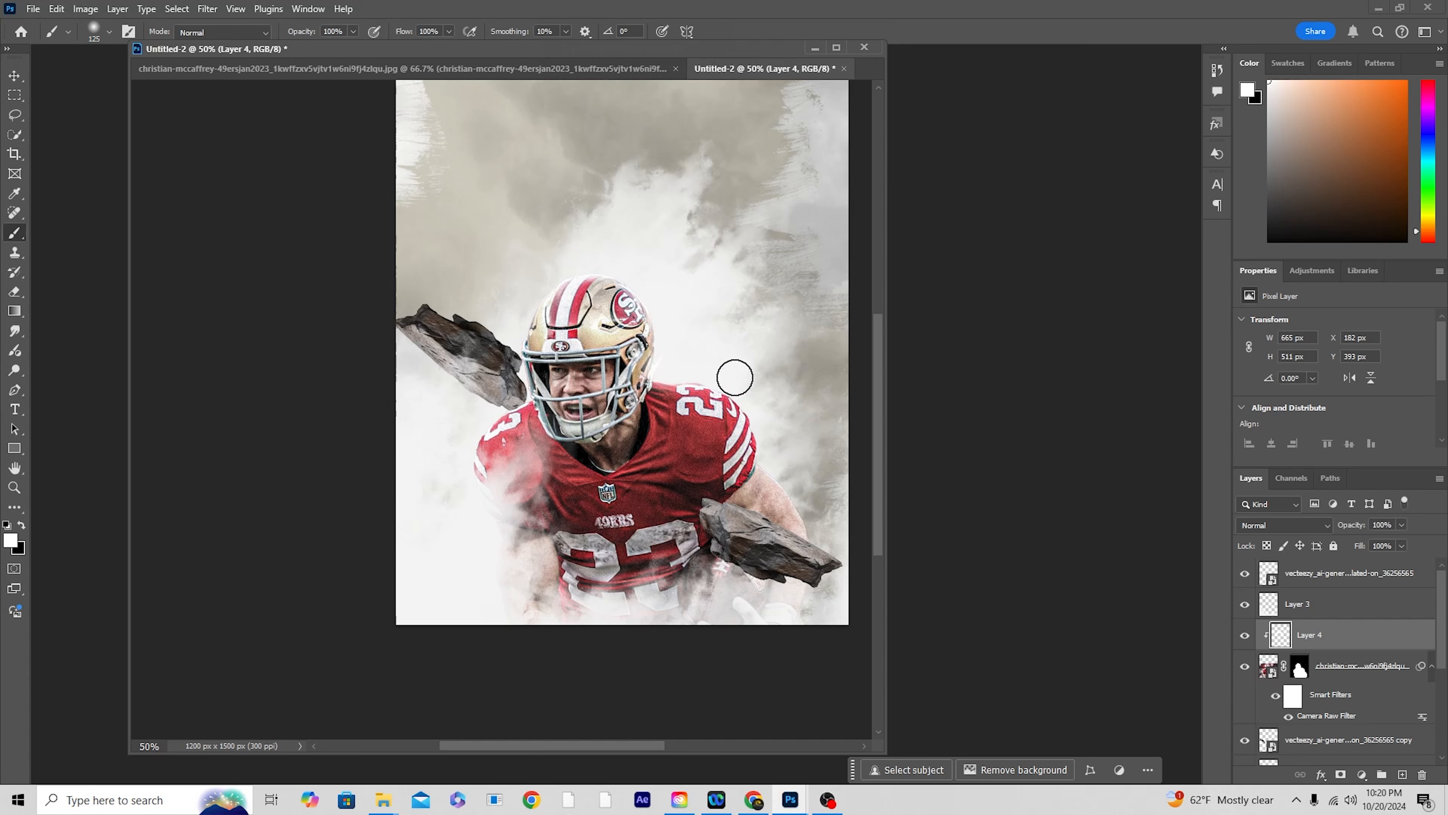
{"action": "left_click_drag", "start_coordinate": [772, 439], "coordinate": [821, 547]}
{"action": "key", "text": "bracketleft"}
{"action": "key", "text": "bracketleft"}
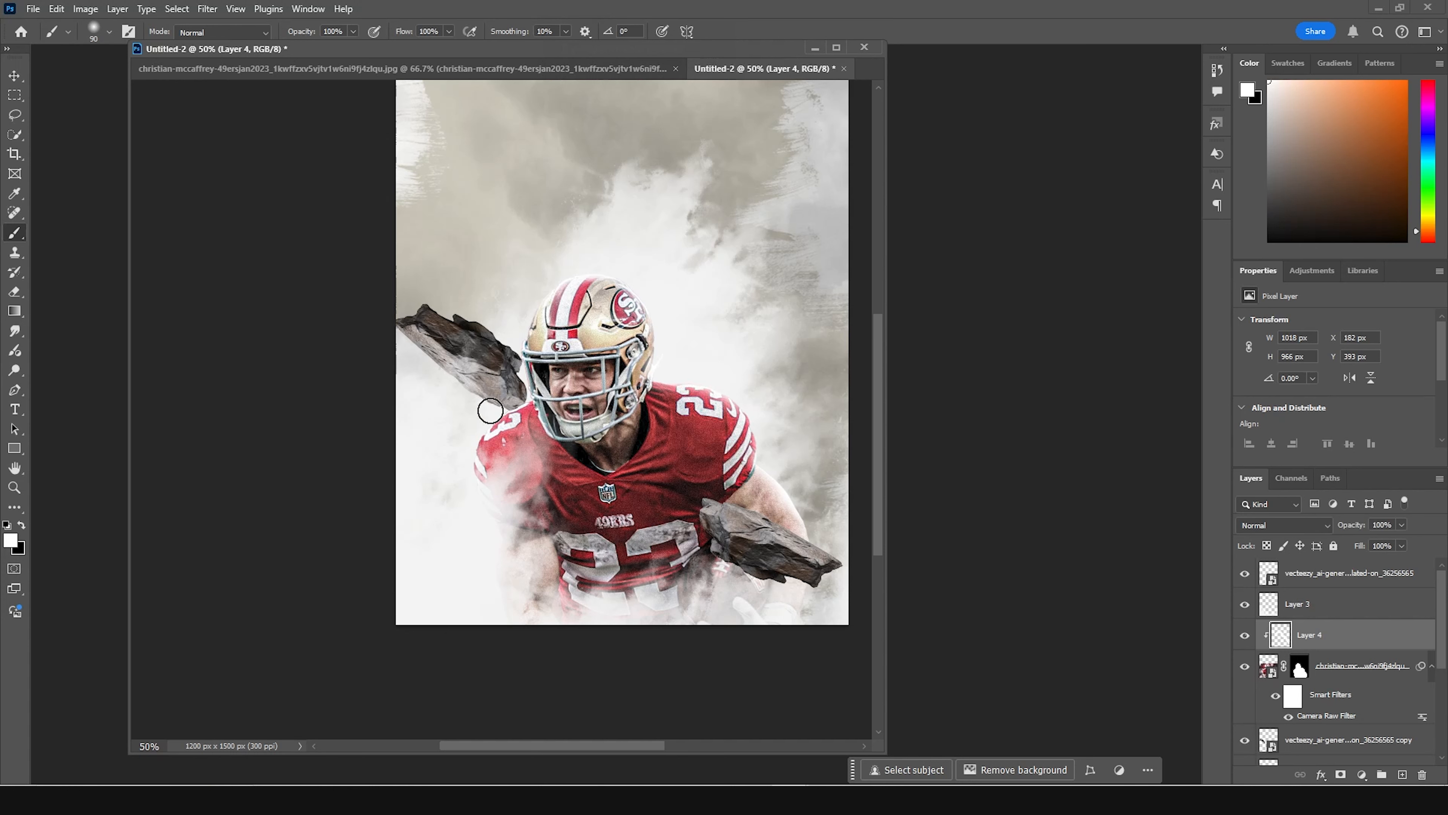
{"action": "mouse_move", "coordinate": [602, 270]}
{"action": "left_mouse_down"}
{"action": "mouse_move", "coordinate": [579, 265]}
{"action": "mouse_move", "coordinate": [649, 297]}
{"action": "mouse_move", "coordinate": [658, 317]}
{"action": "left_mouse_up"}
{"action": "left_click", "coordinate": [659, 374]}
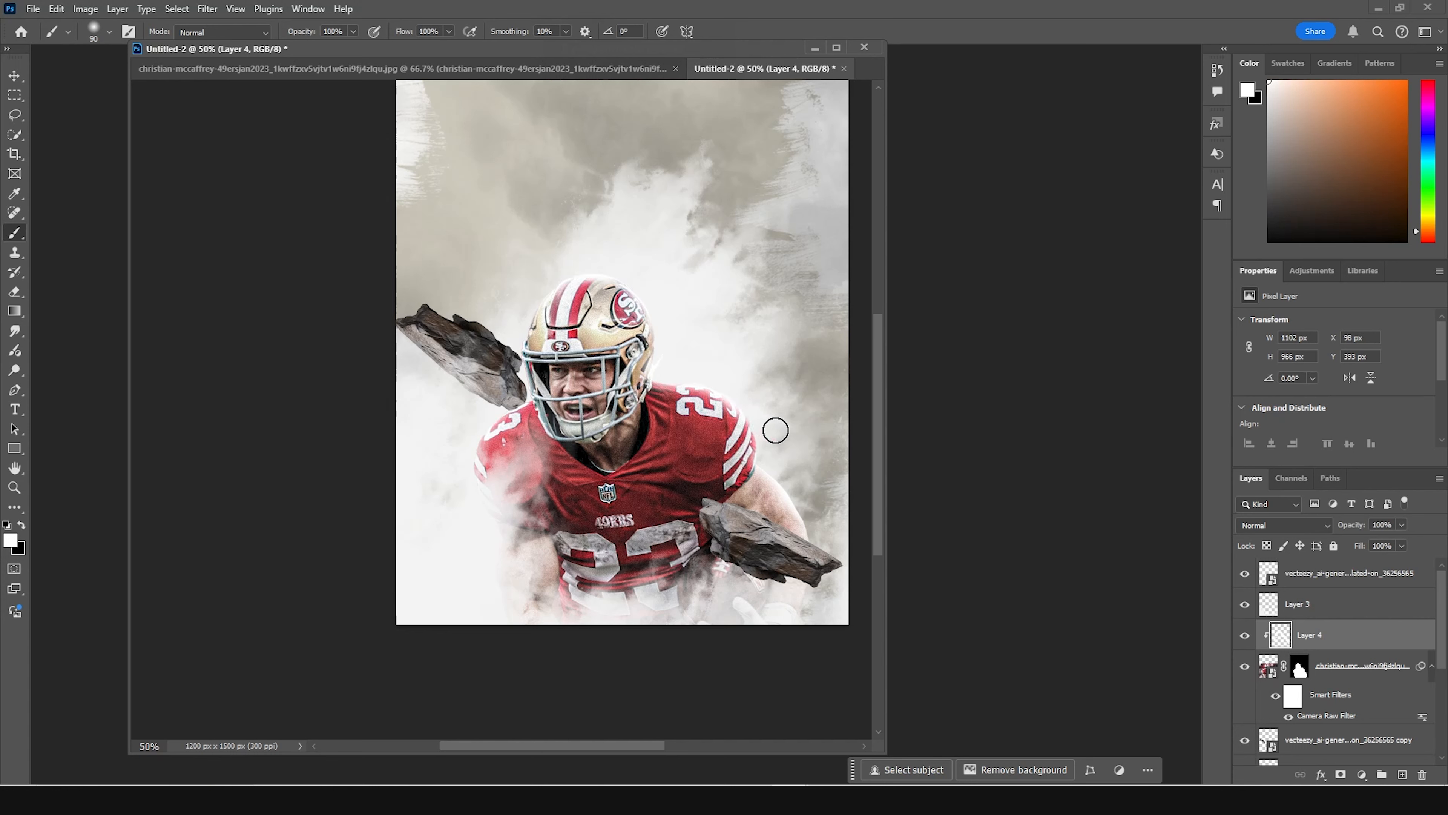
Step: Paint a short white highlight on the jersey collar just below the helmet with a 10 px soft brush
{"action": "key", "text": "ctrl+plus"}
{"action": "key", "text": "ctrl+plus"}
{"action": "key", "text": "ctrl+plus"}
{"action": "key", "text": "ctrl+plus"}
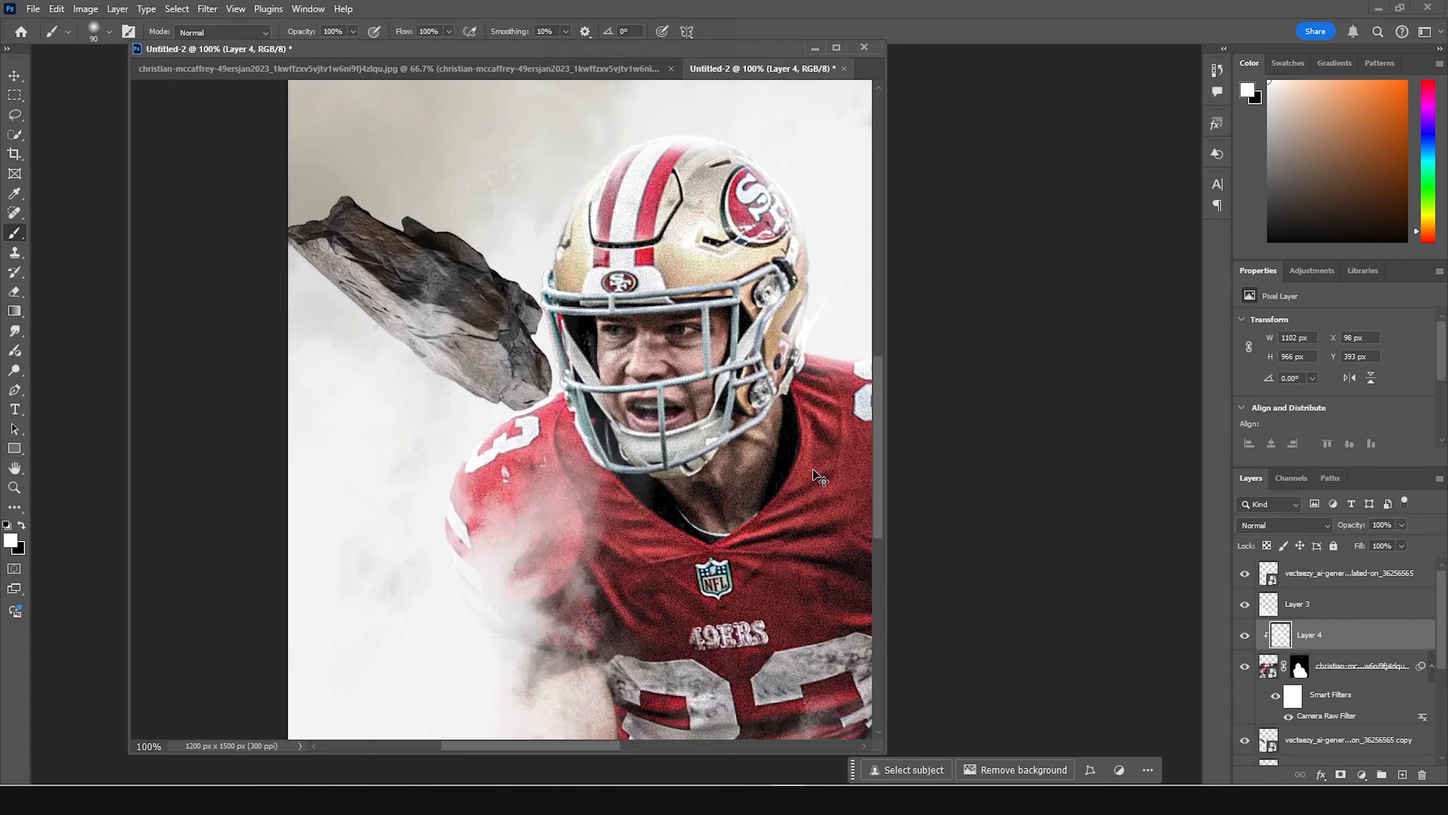
{"action": "key", "text": "bracketleft"}
{"action": "key", "text": "bracketleft"}
{"action": "key", "text": "bracketleft"}
{"action": "key", "text": "bracketleft"}
{"action": "key", "text": "bracketleft"}
{"action": "key", "text": "bracketleft"}
{"action": "key", "text": "bracketleft"}
{"action": "key", "text": "bracketleft"}
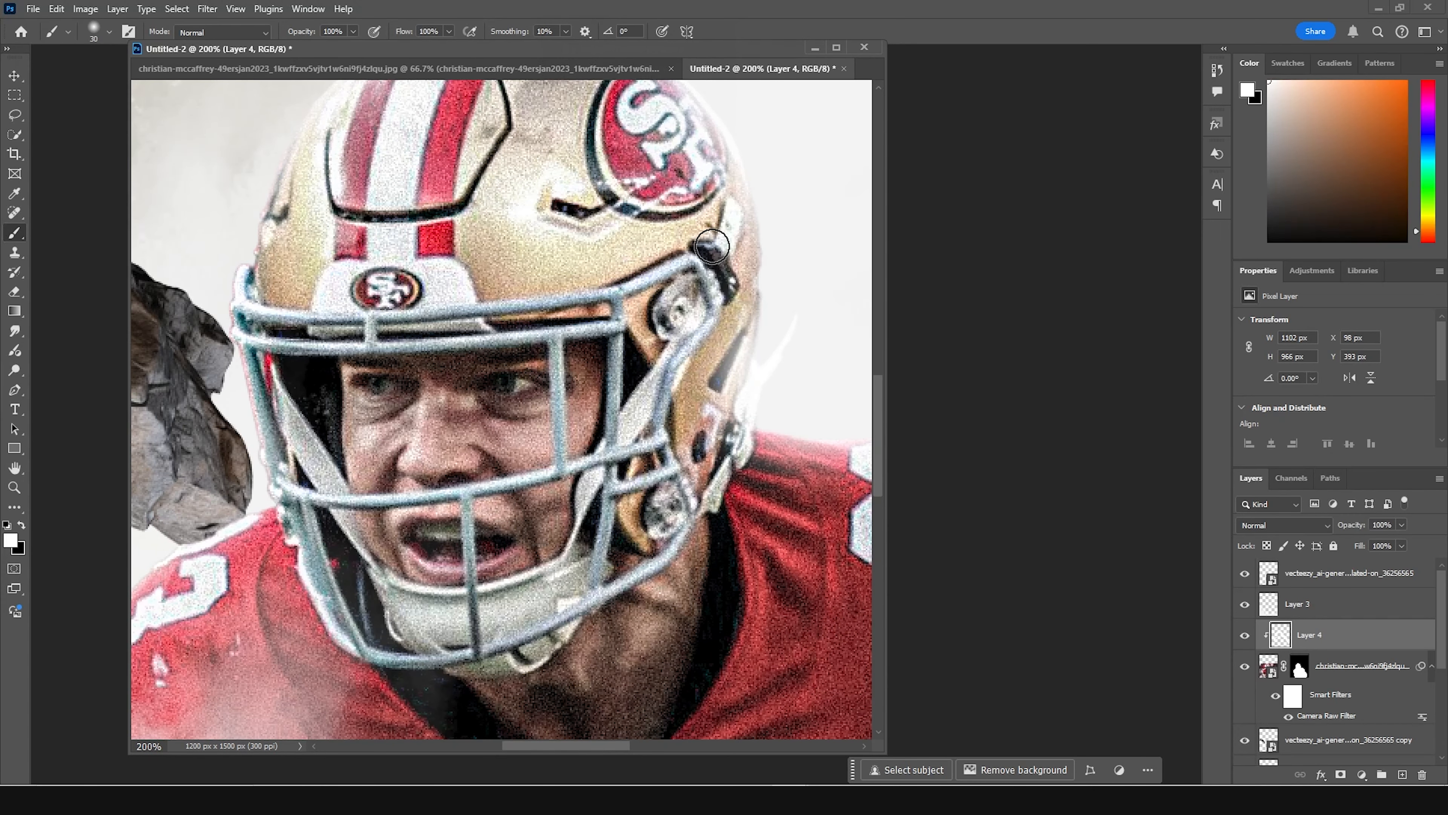
{"action": "left_click_drag", "start_coordinate": [640, 283], "coordinate": [548, 298]}
{"action": "left_click_drag", "start_coordinate": [729, 199], "coordinate": [720, 222]}
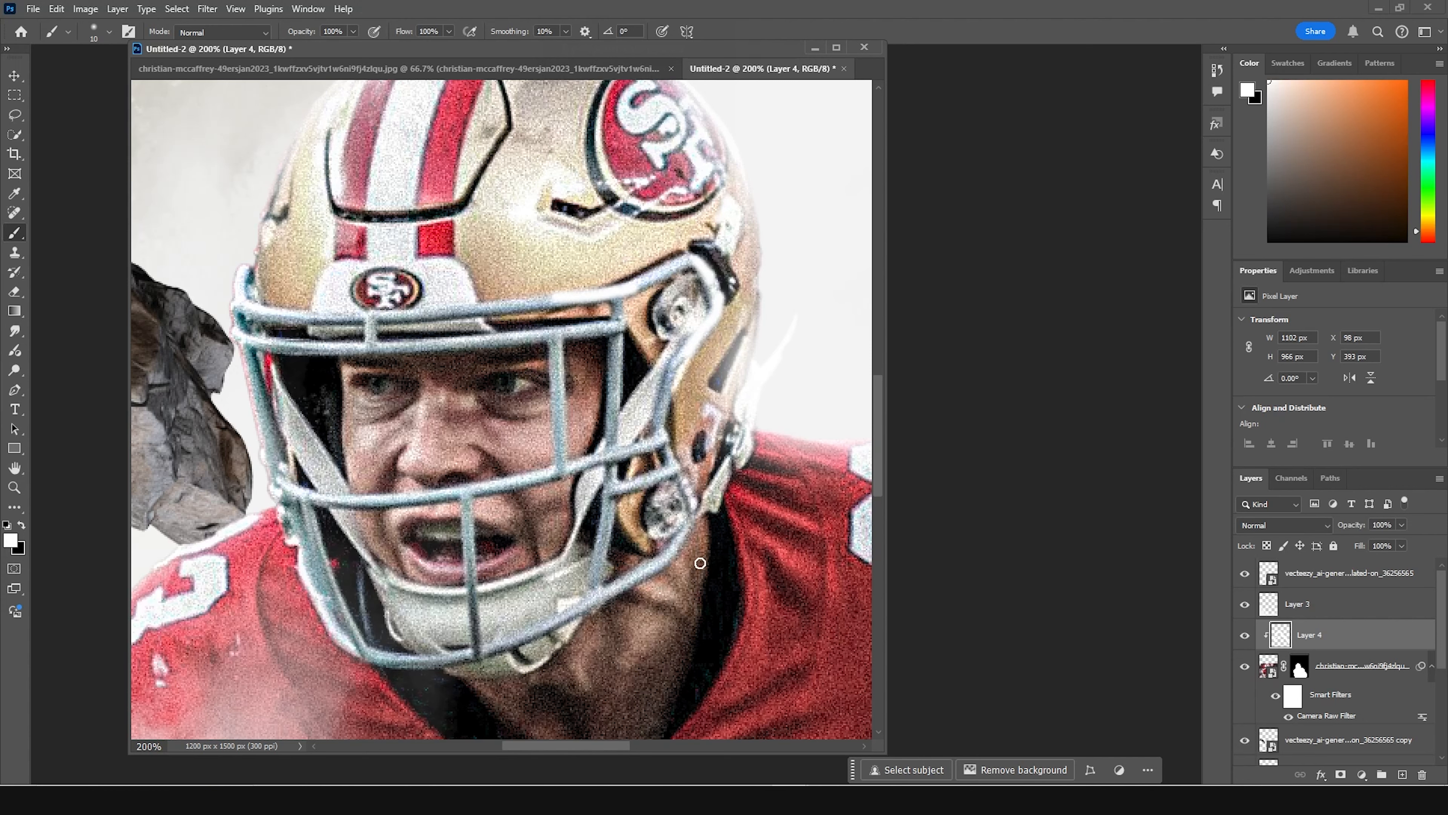
{"action": "mouse_move", "coordinate": [727, 503]}
{"action": "left_mouse_down"}
{"action": "mouse_move", "coordinate": [739, 551]}
{"action": "mouse_move", "coordinate": [783, 581]}
{"action": "mouse_move", "coordinate": [411, 379]}
{"action": "left_mouse_up"}
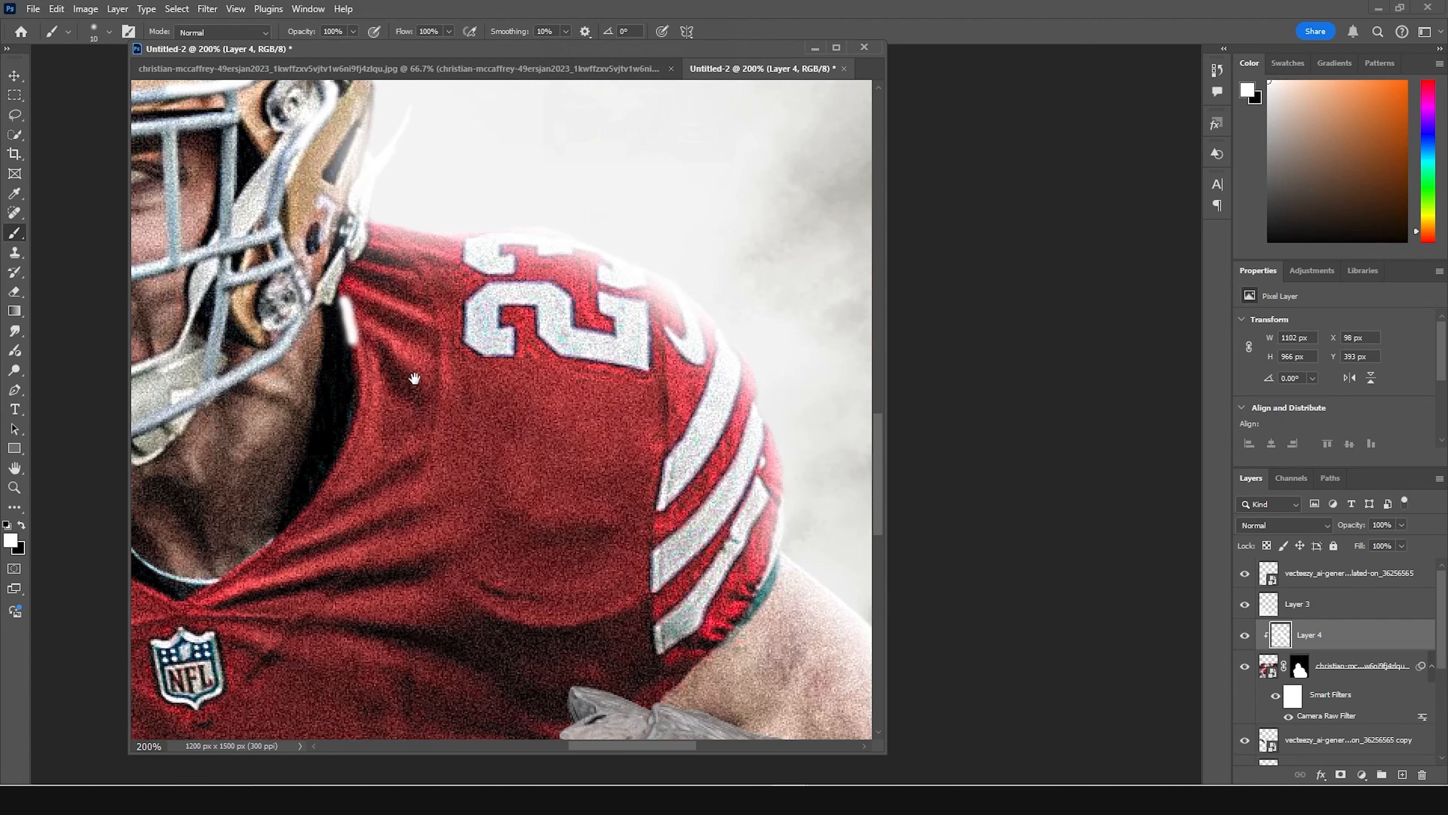
Step: Paint a white highlight along the uppermost sleeve stripe below the shoulder number with a 35 px soft brush
{"action": "key", "text": "bracketright"}
{"action": "key", "text": "bracketright"}
{"action": "key", "text": "bracketright"}
{"action": "key", "text": "bracketright"}
{"action": "key", "text": "bracketright"}
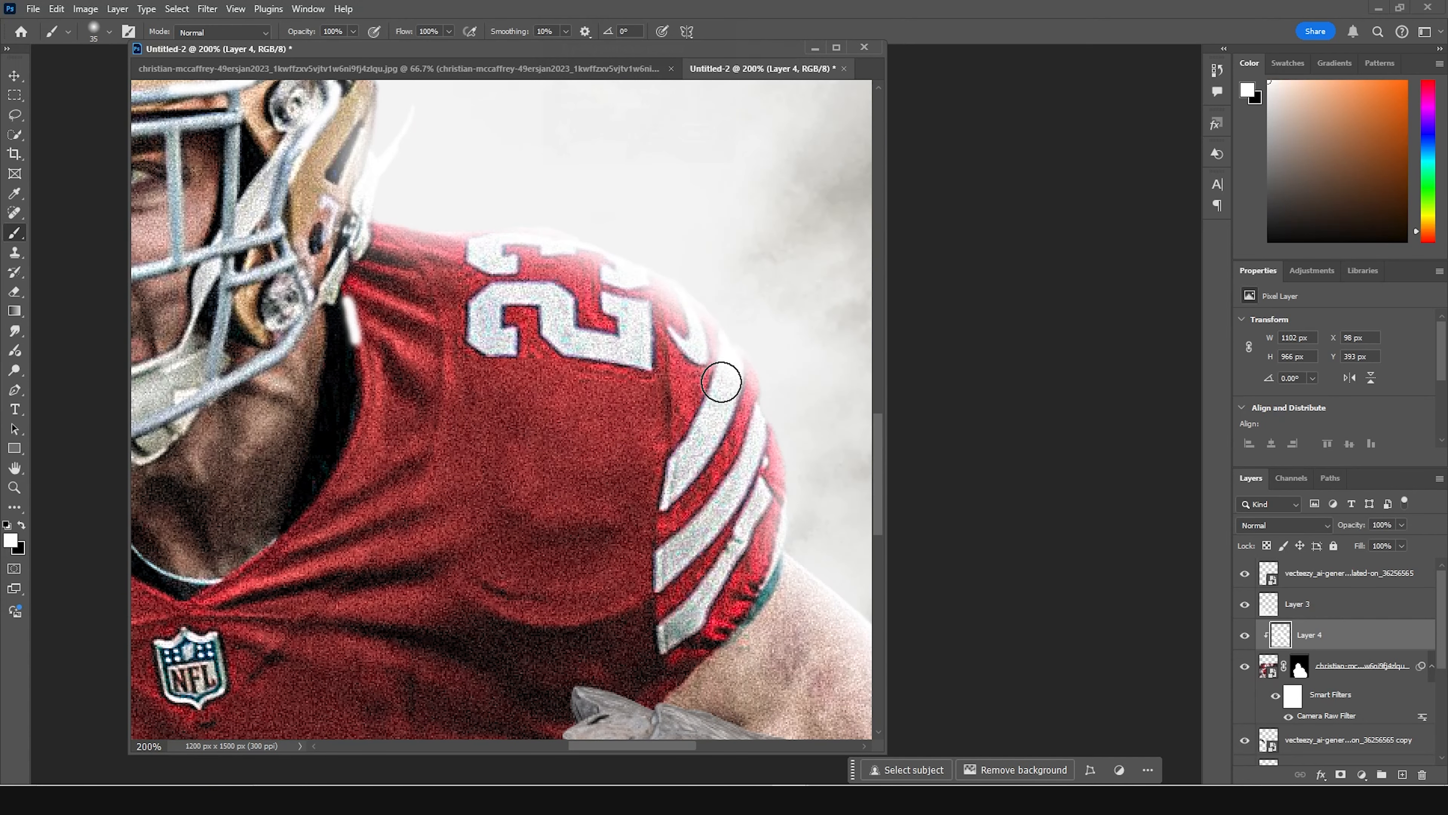
{"action": "left_click_drag", "start_coordinate": [730, 352], "coordinate": [648, 487]}
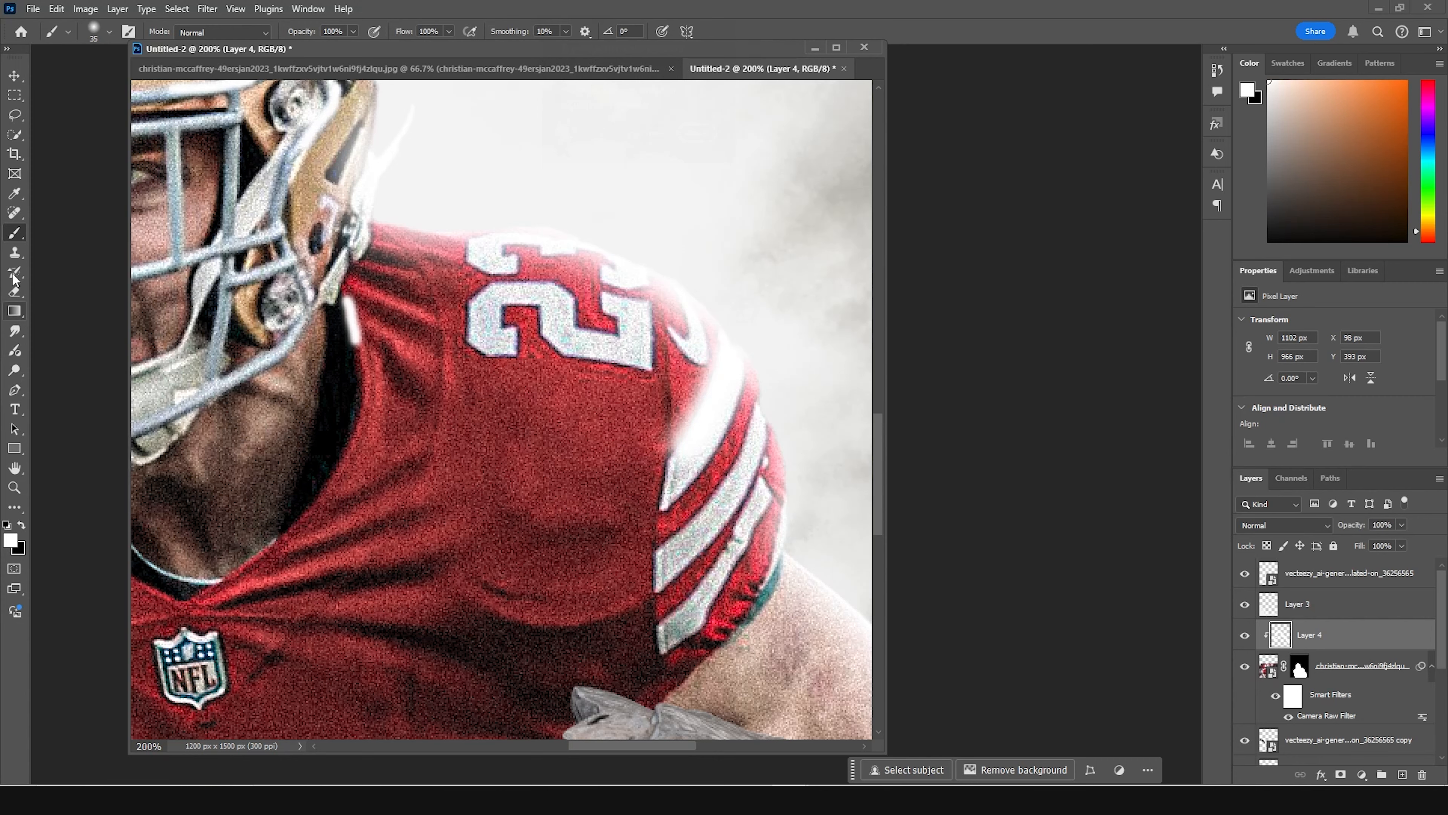
Step: Smudge the white highlight on the sleeve stripe at 50% strength so it blends into the red jersey
{"action": "left_click", "coordinate": [16, 331]}
{"action": "left_click", "coordinate": [82, 360]}
{"action": "mouse_move", "coordinate": [491, 269]}
{"action": "left_mouse_down"}
{"action": "mouse_move", "coordinate": [740, 394]}
{"action": "mouse_move", "coordinate": [929, 525]}
{"action": "left_mouse_up"}
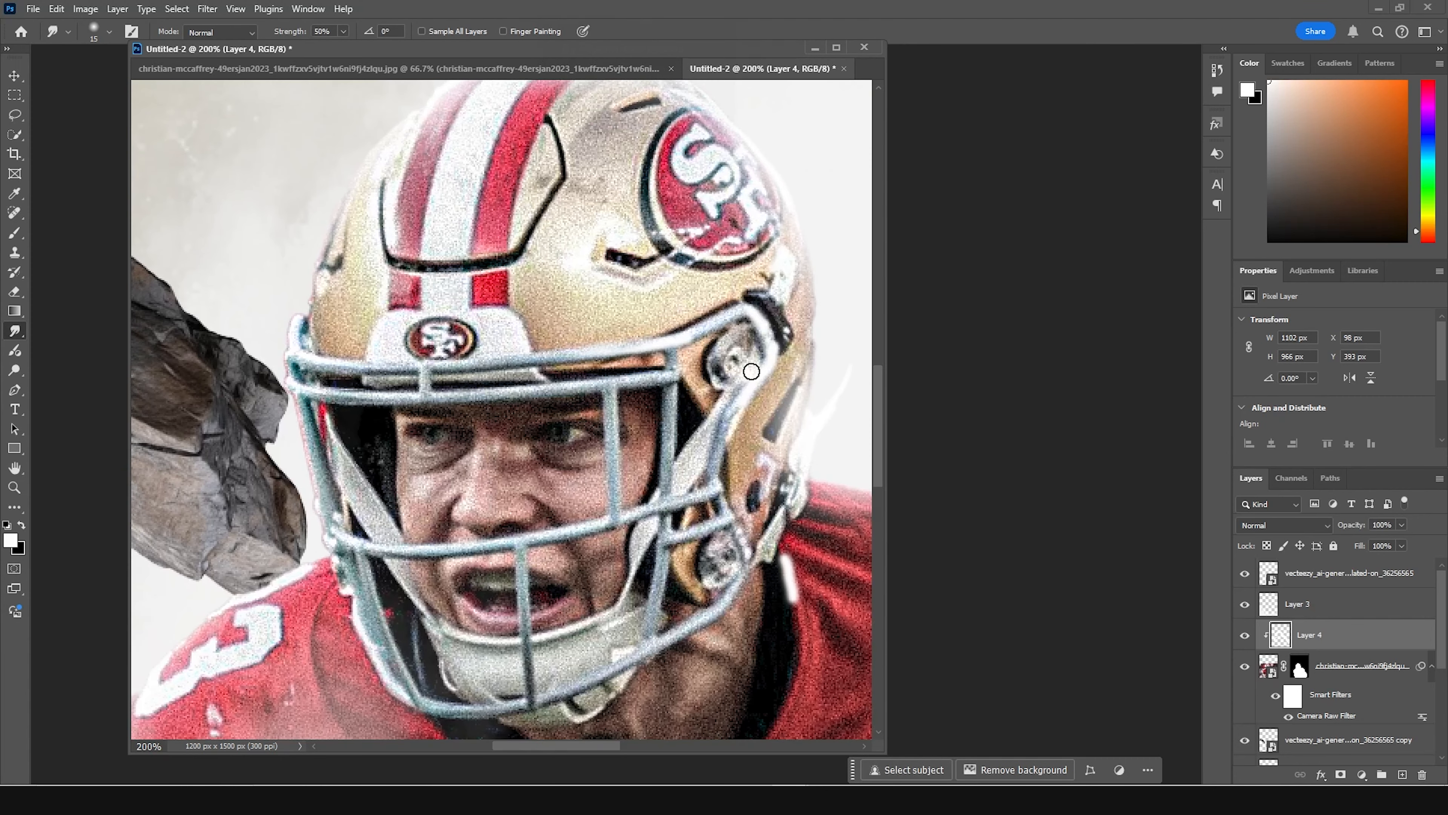
{"action": "left_click_drag", "start_coordinate": [866, 513], "coordinate": [492, 385]}
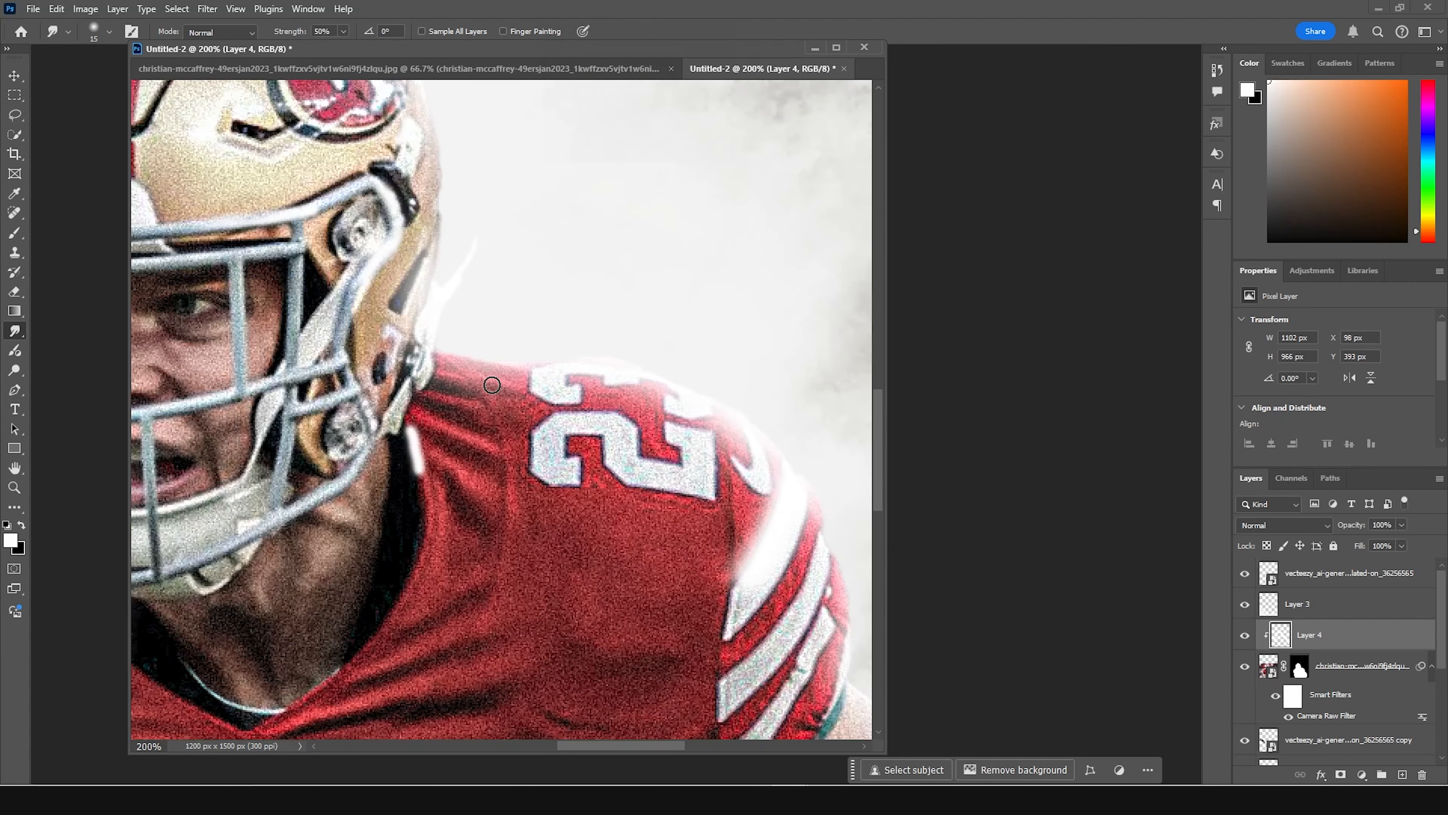
{"action": "left_click_drag", "start_coordinate": [768, 527], "coordinate": [703, 608]}
{"action": "left_click_drag", "start_coordinate": [766, 556], "coordinate": [707, 628]}
{"action": "mouse_move", "coordinate": [785, 532]}
{"action": "left_mouse_down"}
{"action": "mouse_move", "coordinate": [717, 672]}
{"action": "mouse_move", "coordinate": [686, 646]}
{"action": "left_mouse_up"}
{"action": "left_click_drag", "start_coordinate": [782, 570], "coordinate": [623, 721]}
{"action": "left_click_drag", "start_coordinate": [761, 612], "coordinate": [718, 653]}
{"action": "left_click_drag", "start_coordinate": [770, 551], "coordinate": [708, 644]}
{"action": "left_click_drag", "start_coordinate": [747, 478], "coordinate": [740, 475]}
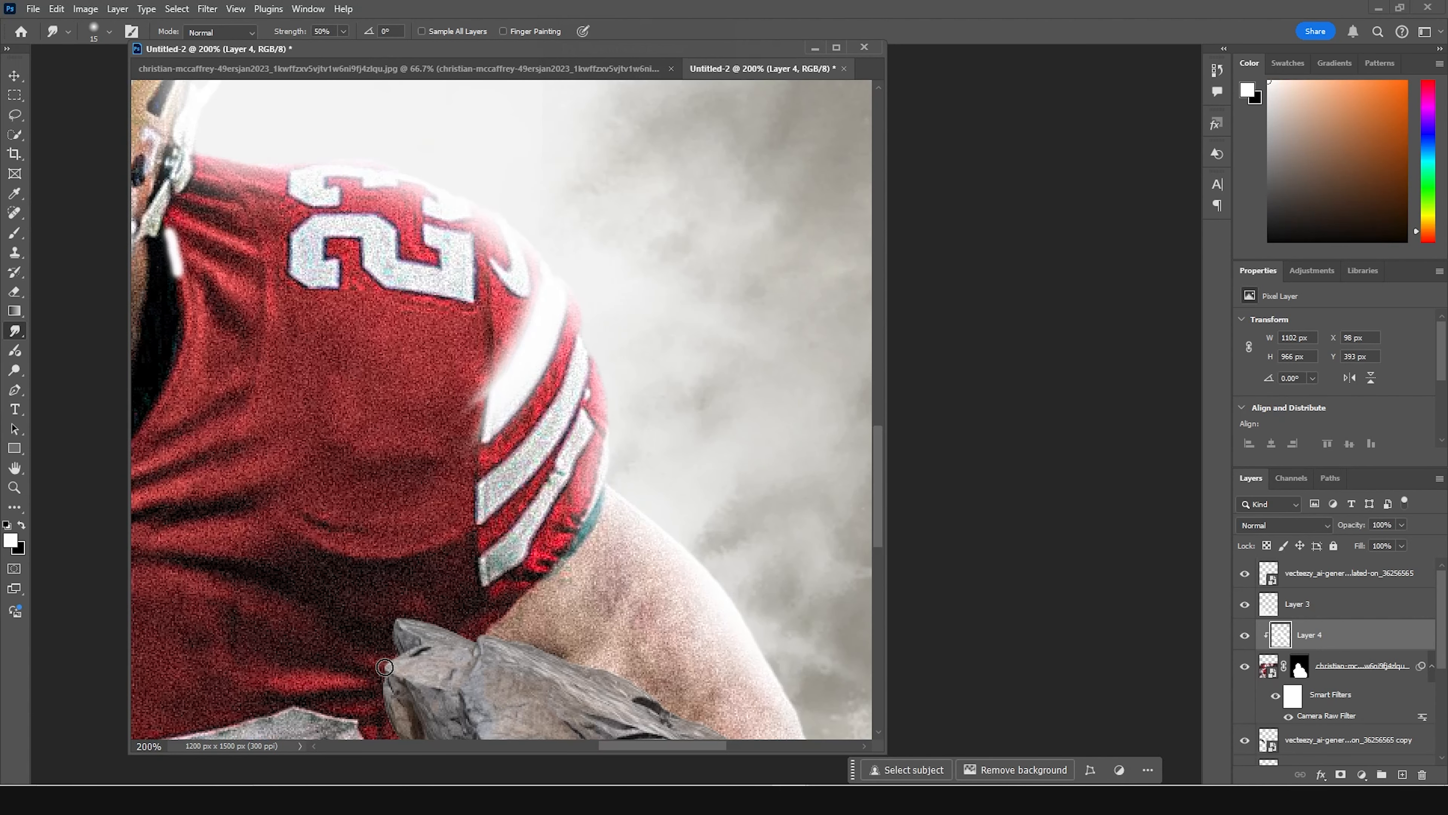
Step: Smudge the white highlights along the side of the helmet near the team logo
{"action": "scroll", "coordinate": [654, 430], "scroll_direction": "up", "scroll_amount": 2}
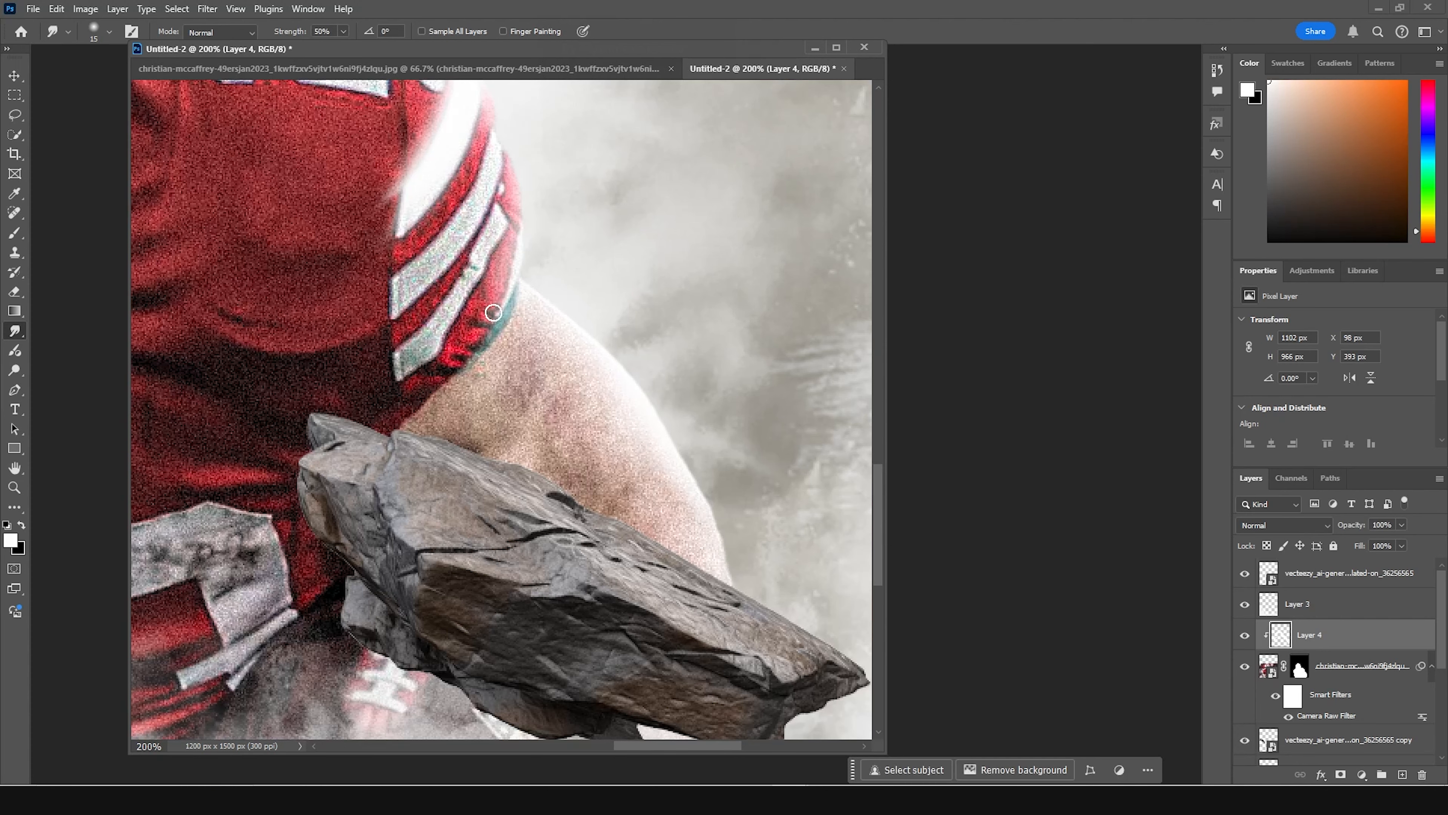
{"action": "left_click_drag", "start_coordinate": [502, 159], "coordinate": [665, 381]}
{"action": "left_click_drag", "start_coordinate": [313, 187], "coordinate": [575, 374]}
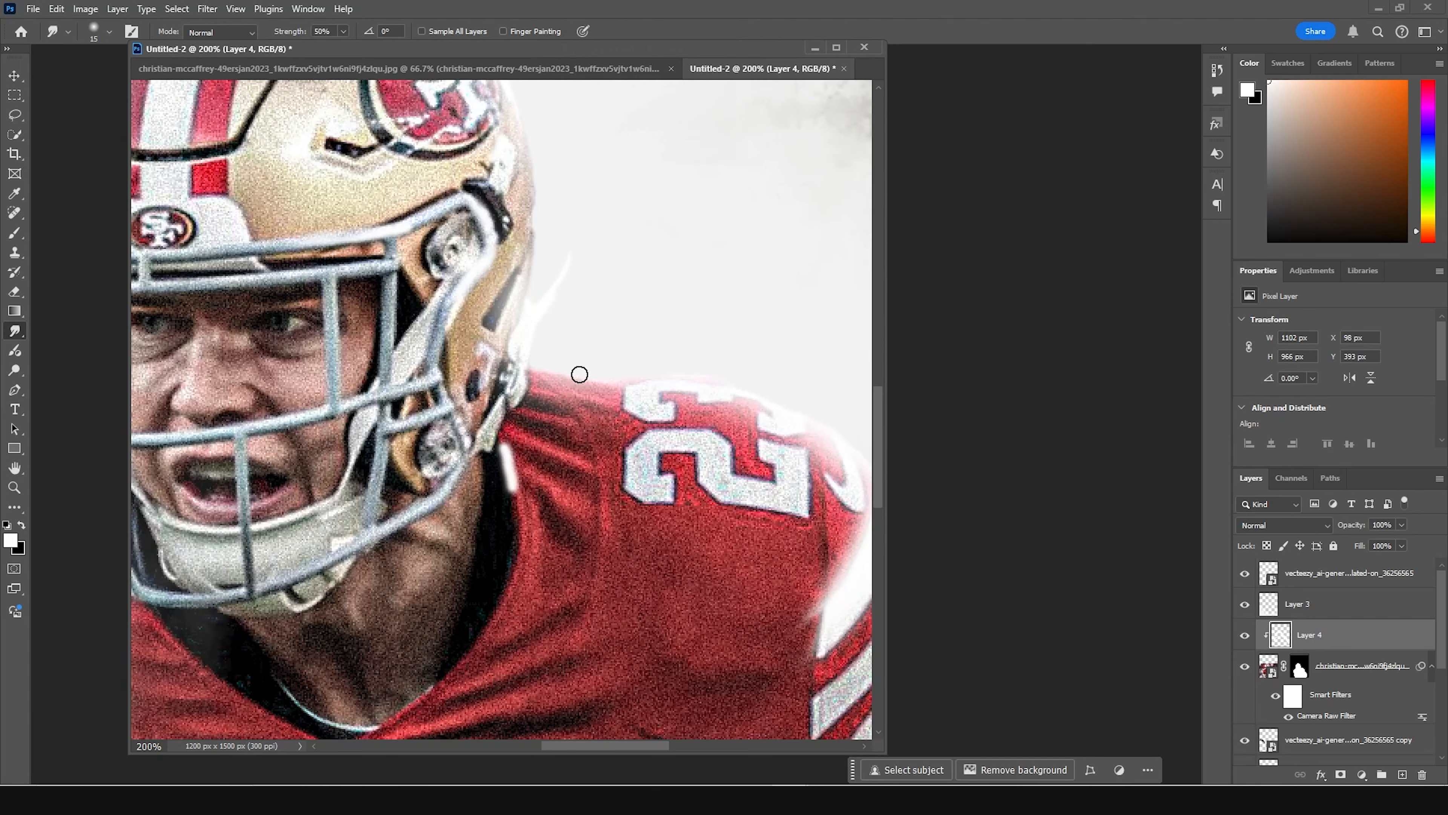
{"action": "left_click_drag", "start_coordinate": [470, 347], "coordinate": [518, 593]}
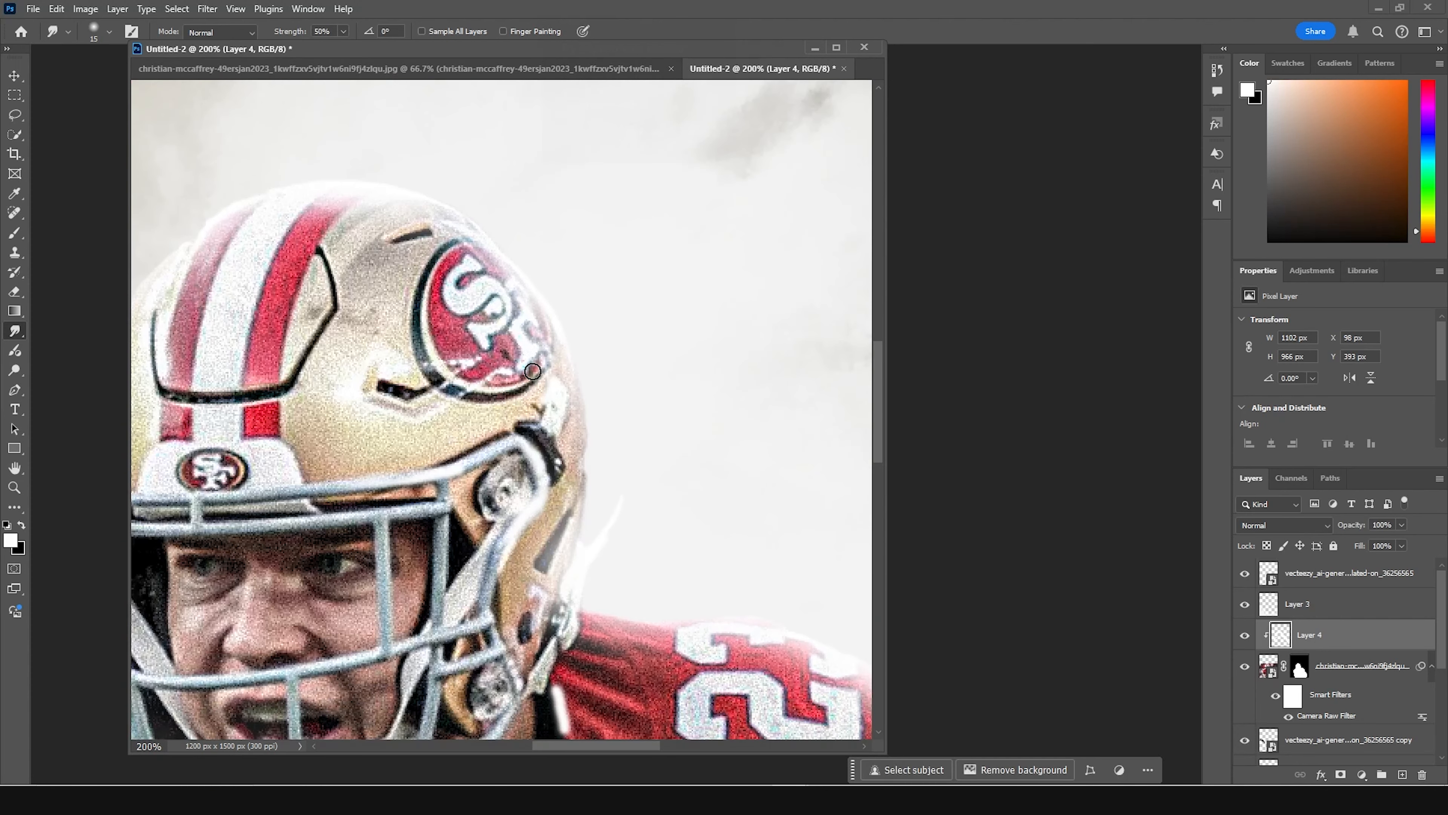
{"action": "mouse_move", "coordinate": [519, 490]}
{"action": "left_mouse_down"}
{"action": "mouse_move", "coordinate": [526, 449]}
{"action": "mouse_move", "coordinate": [547, 442]}
{"action": "mouse_move", "coordinate": [542, 489]}
{"action": "mouse_move", "coordinate": [440, 588]}
{"action": "left_mouse_up"}
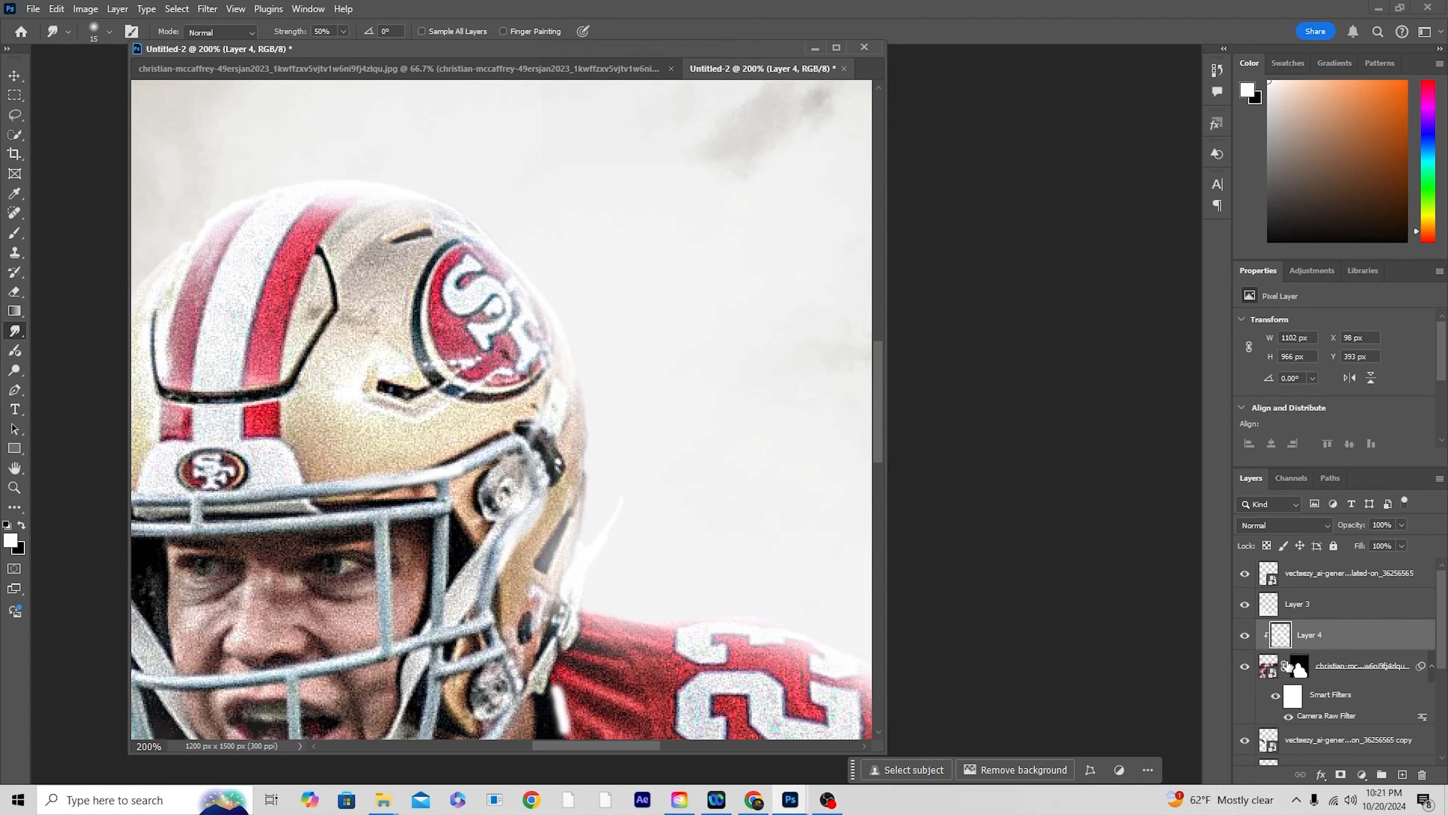
Step: Set the clipped highlight layer to Screen blending and toggle its visibility to compare the lighting effect
{"action": "left_click", "coordinate": [1283, 526]}
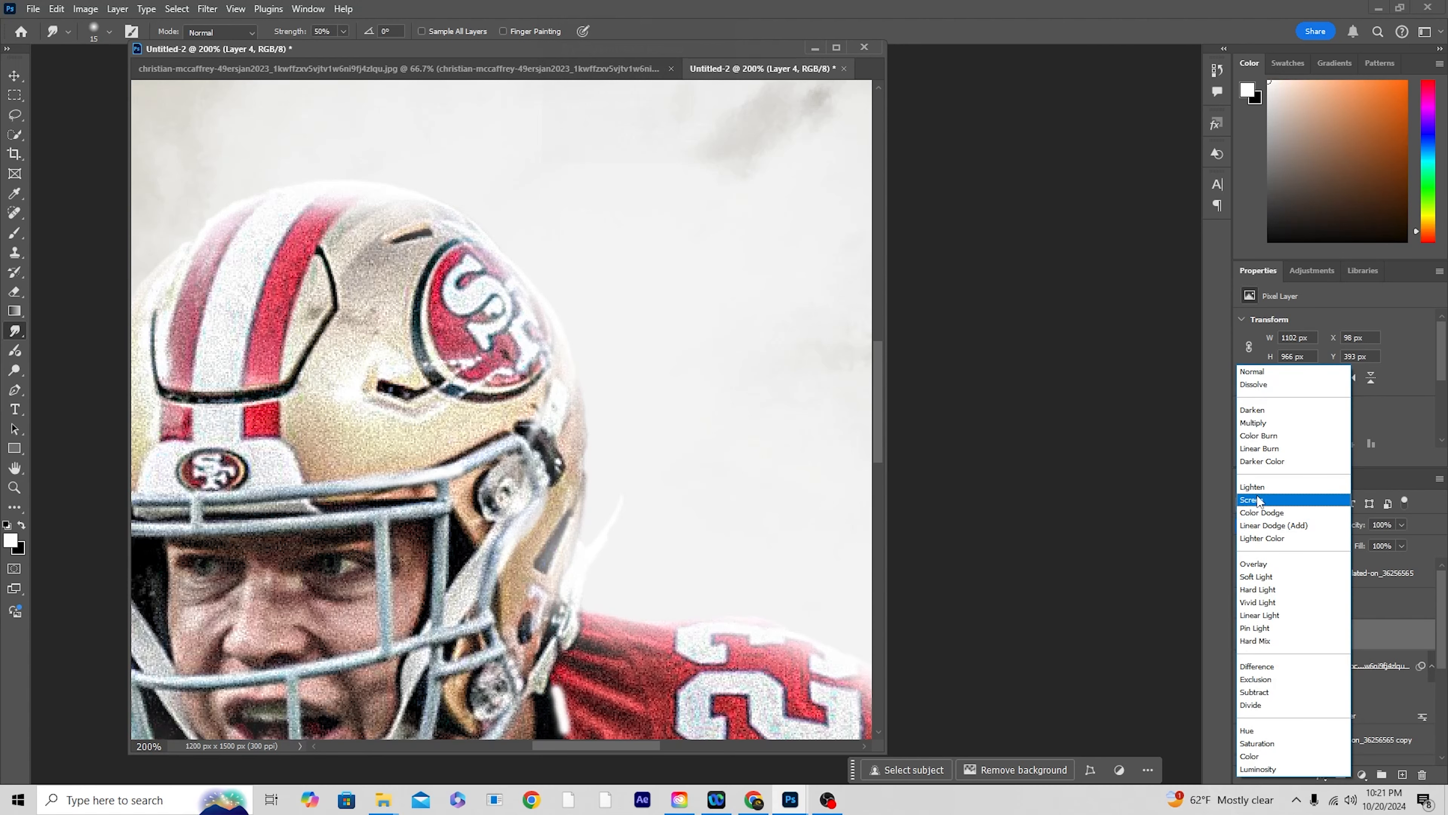
{"action": "left_click", "coordinate": [1253, 500]}
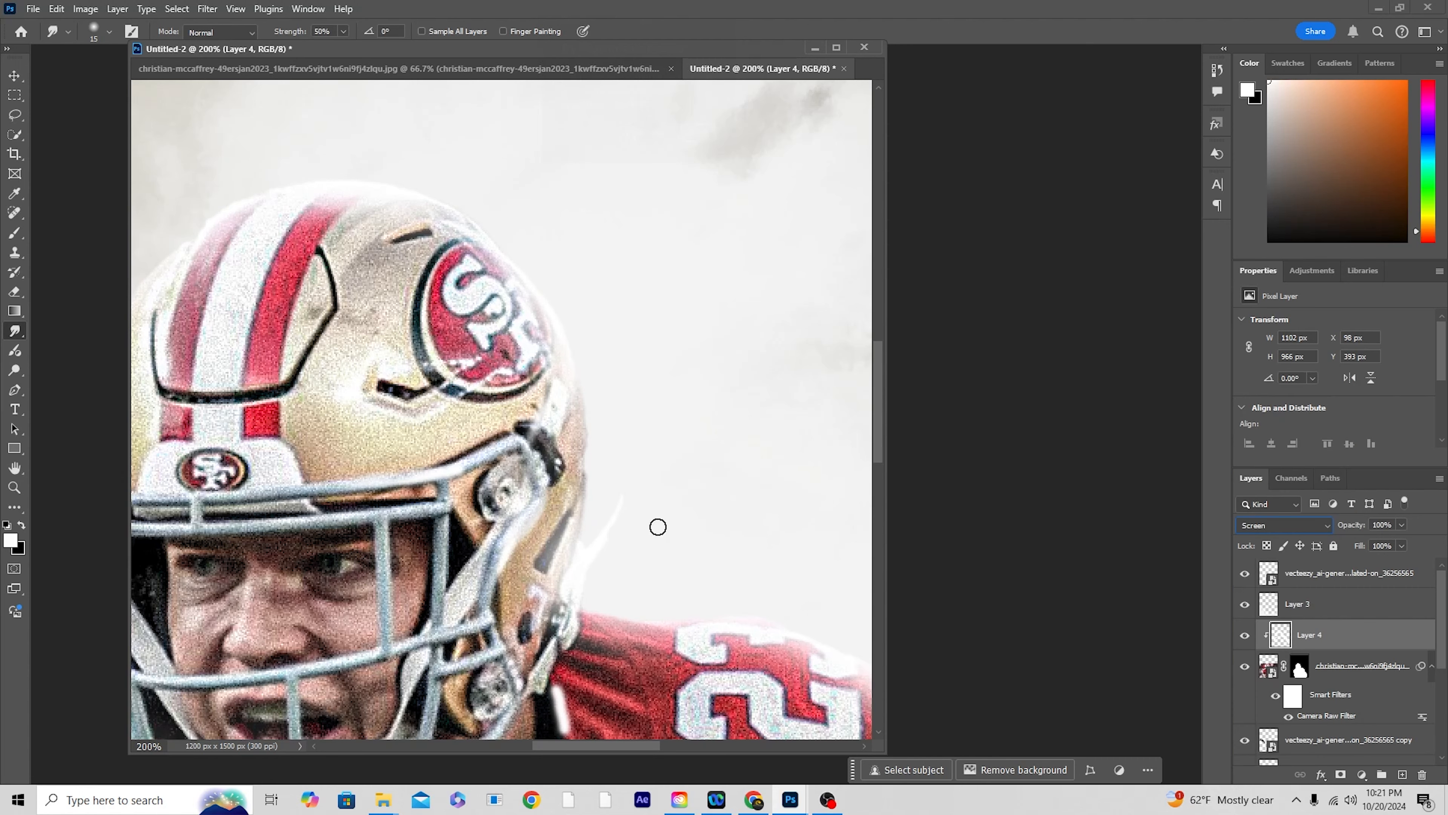
{"action": "scroll", "coordinate": [662, 534], "scroll_direction": "down", "scroll_amount": 3}
{"action": "left_click_drag", "start_coordinate": [584, 482], "coordinate": [708, 297]}
{"action": "left_click", "coordinate": [1245, 636]}
{"action": "left_click", "coordinate": [1243, 638]}
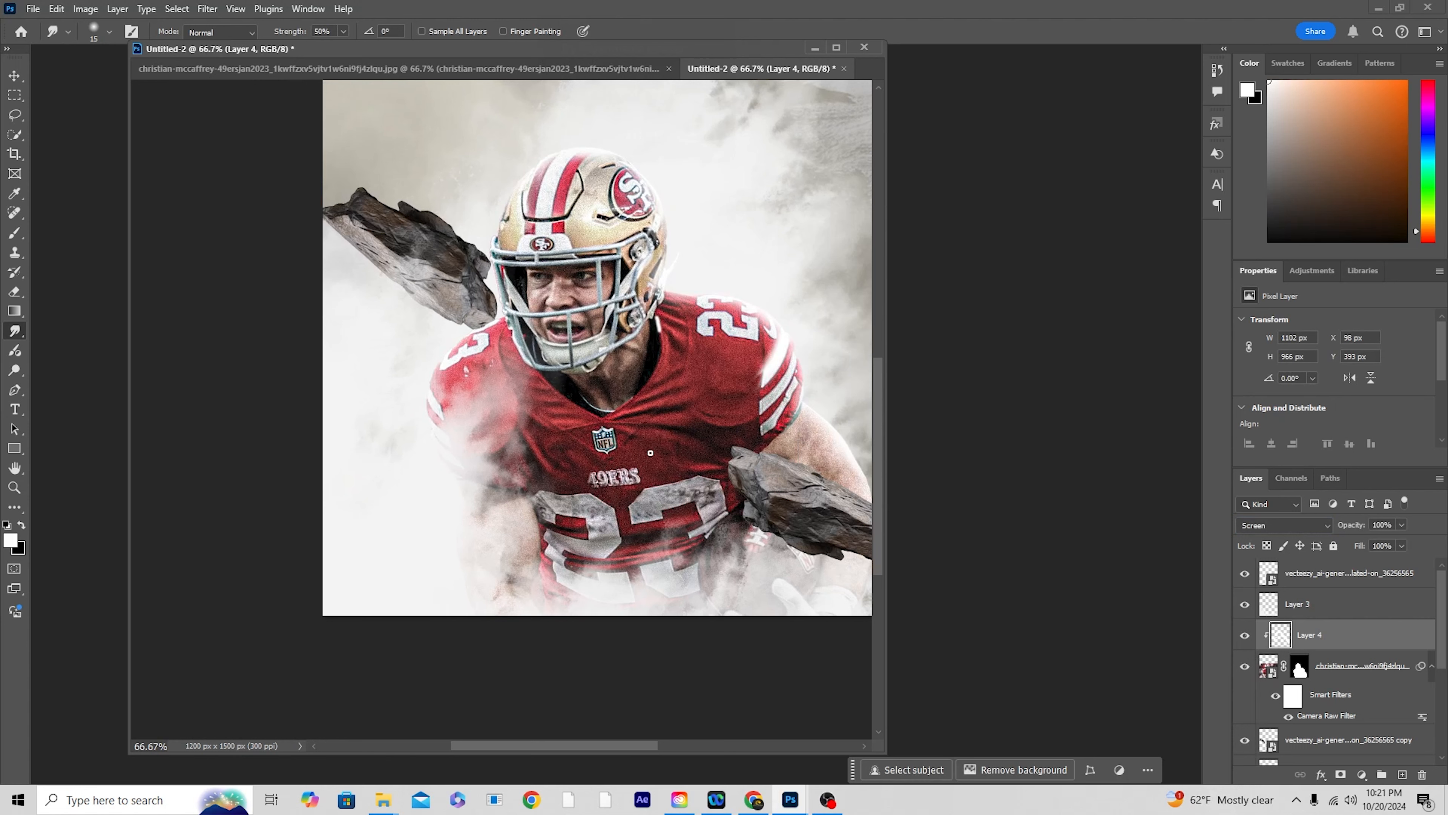
Step: Add a new layer above the clipped highlight layer and choose the Soft Round brush
{"action": "left_click", "coordinate": [1306, 609]}
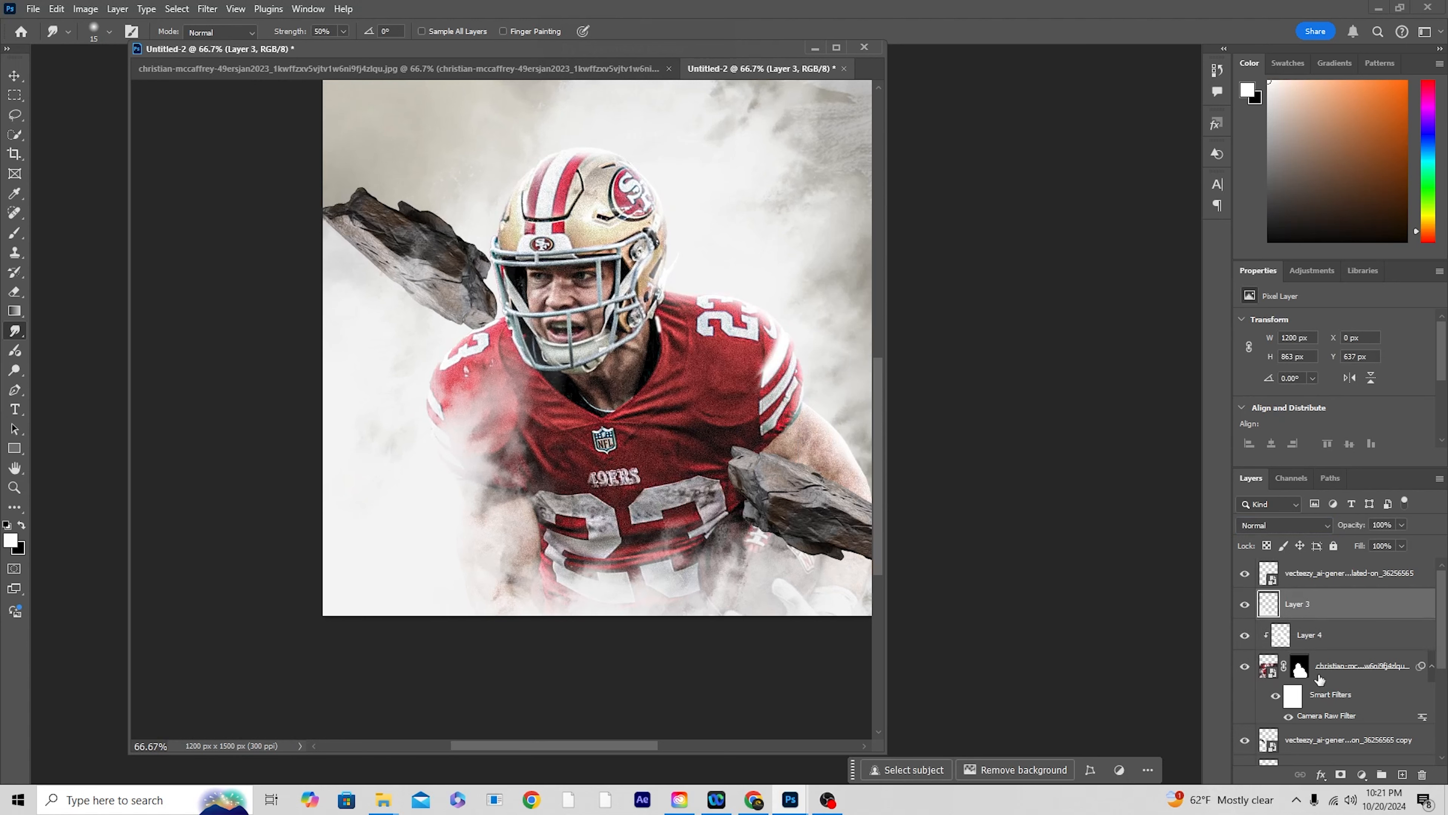
{"action": "left_click", "coordinate": [1311, 635]}
{"action": "left_click", "coordinate": [1404, 775]}
{"action": "key", "text": "b"}
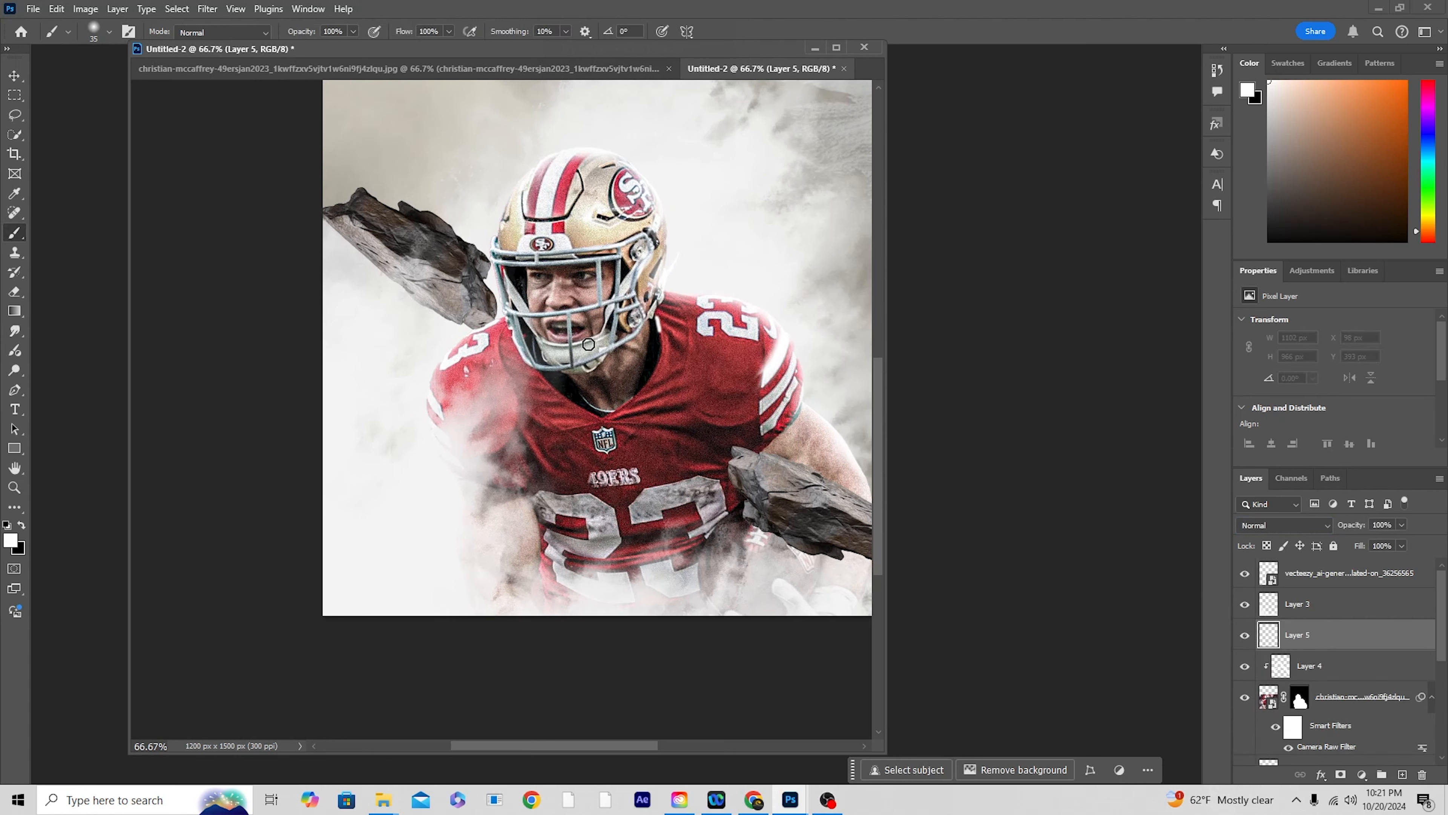
{"action": "left_click", "coordinate": [109, 34]}
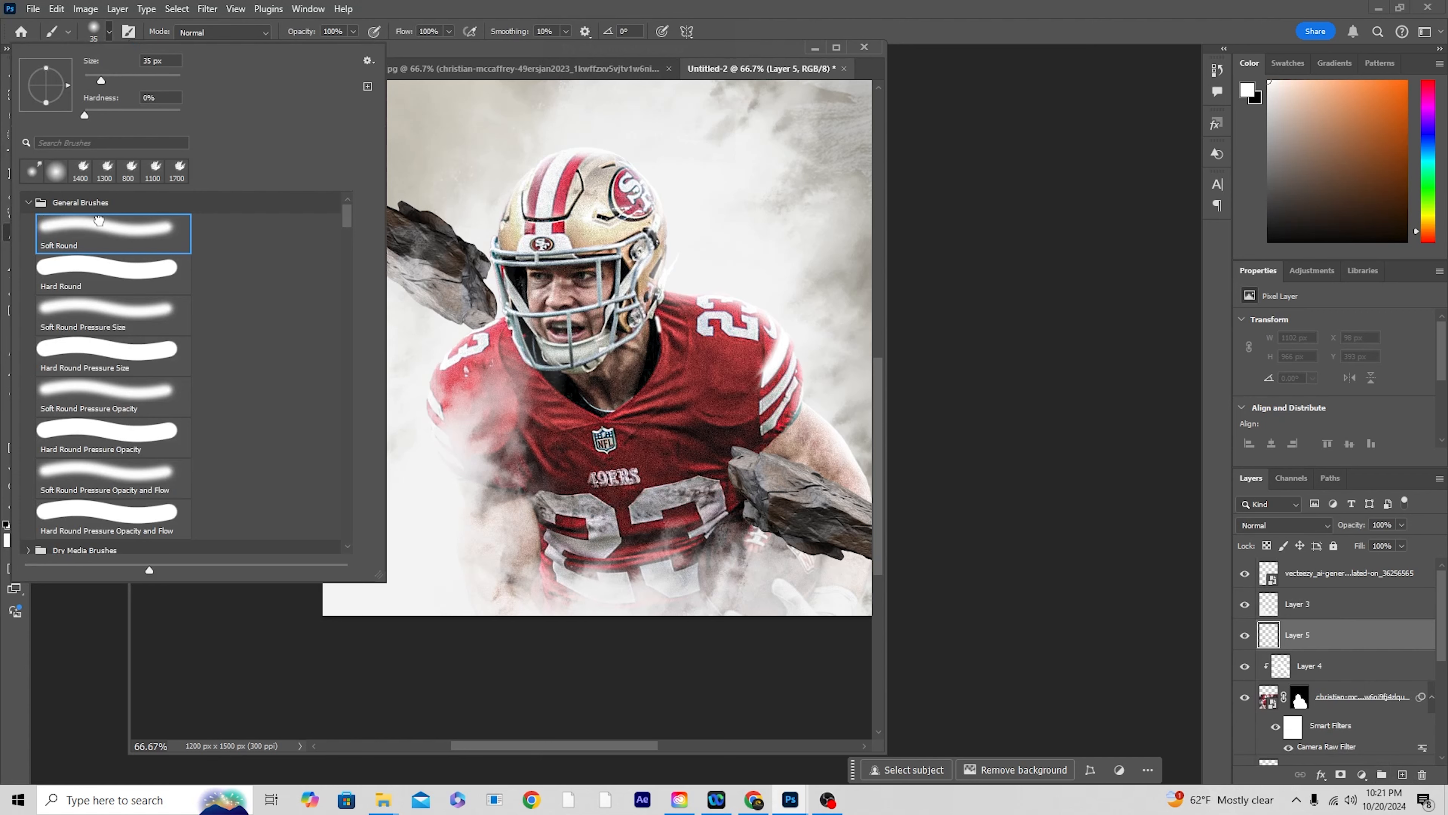
{"action": "double_click", "coordinate": [99, 220]}
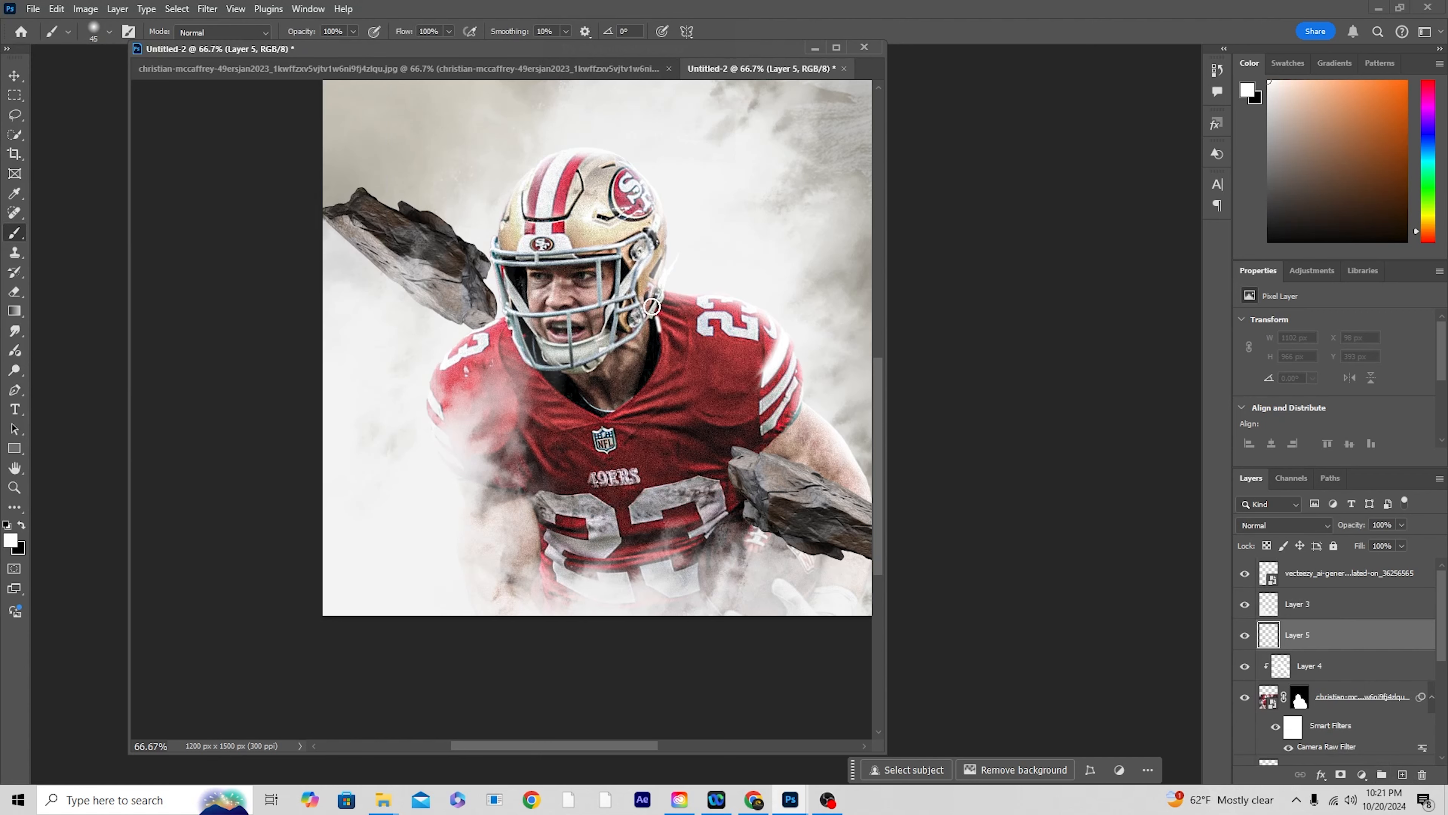
Step: Paint a large soft white glow over the player's face with the brush enlarged to 600 px
{"action": "key", "text": "bracketright"}
{"action": "key", "text": "bracketright"}
{"action": "key", "text": "bracketright"}
{"action": "key", "text": "bracketright"}
{"action": "key", "text": "bracketright"}
{"action": "key", "text": "bracketright"}
{"action": "key", "text": "bracketright"}
{"action": "key", "text": "bracketright"}
{"action": "key", "text": "bracketright"}
{"action": "key", "text": "bracketright"}
{"action": "key", "text": "bracketright"}
{"action": "key", "text": "bracketright"}
{"action": "key", "text": "bracketright"}
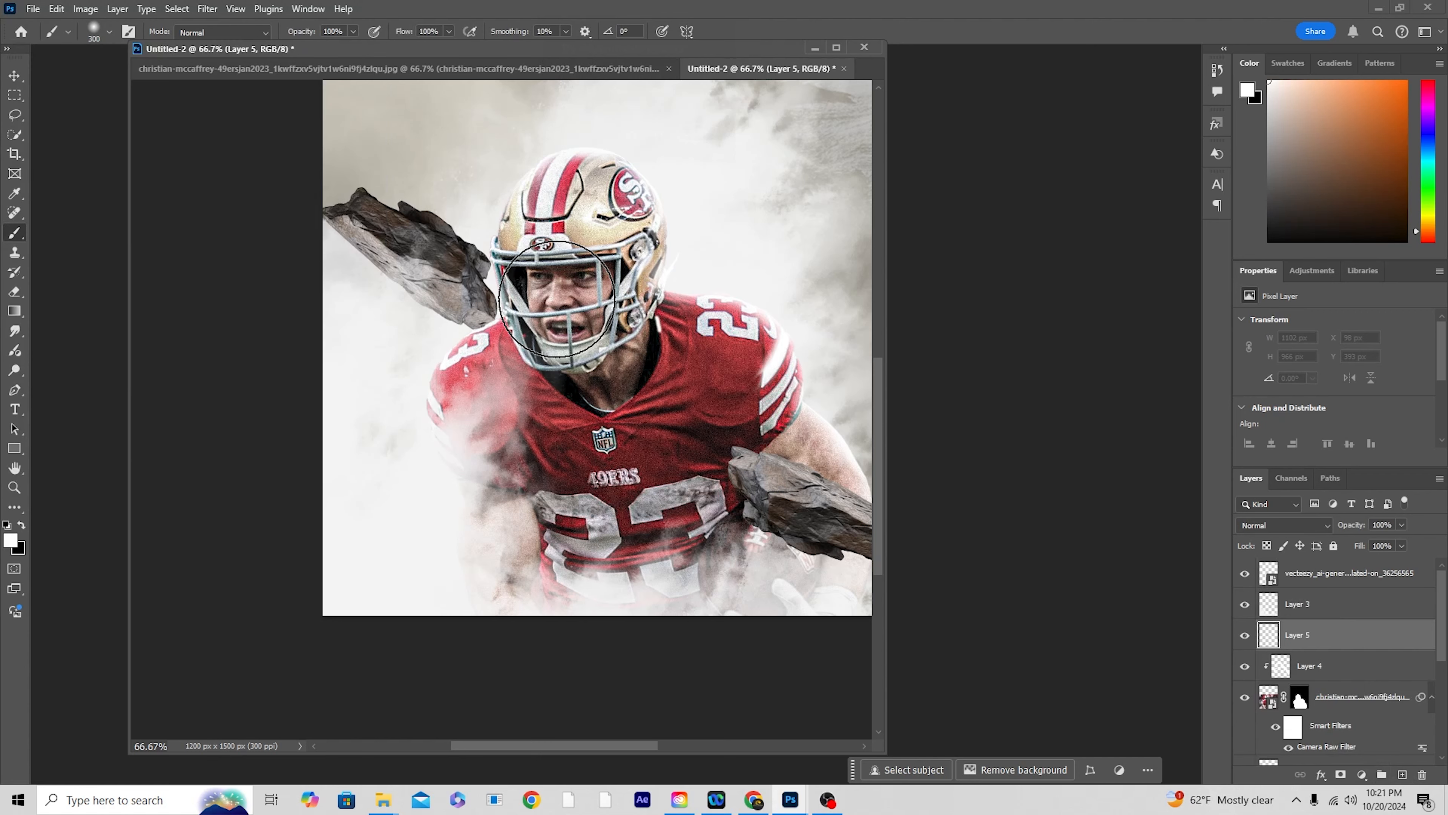
{"action": "key", "text": "bracketright"}
{"action": "left_click", "coordinate": [559, 283]}
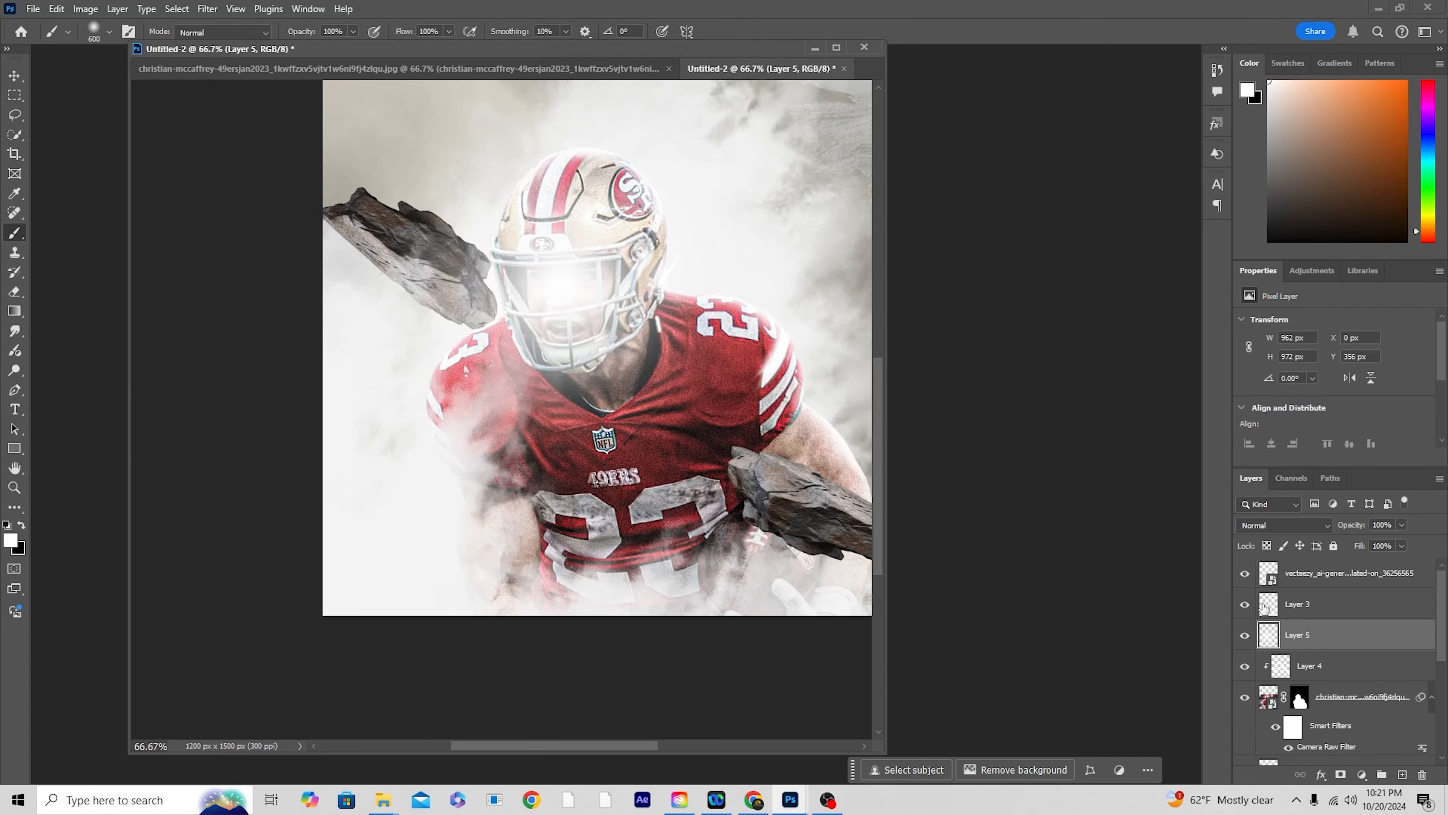
Step: Set the glow layer to Soft Light blending and lower its opacity to 25%
{"action": "left_click", "coordinate": [1276, 529]}
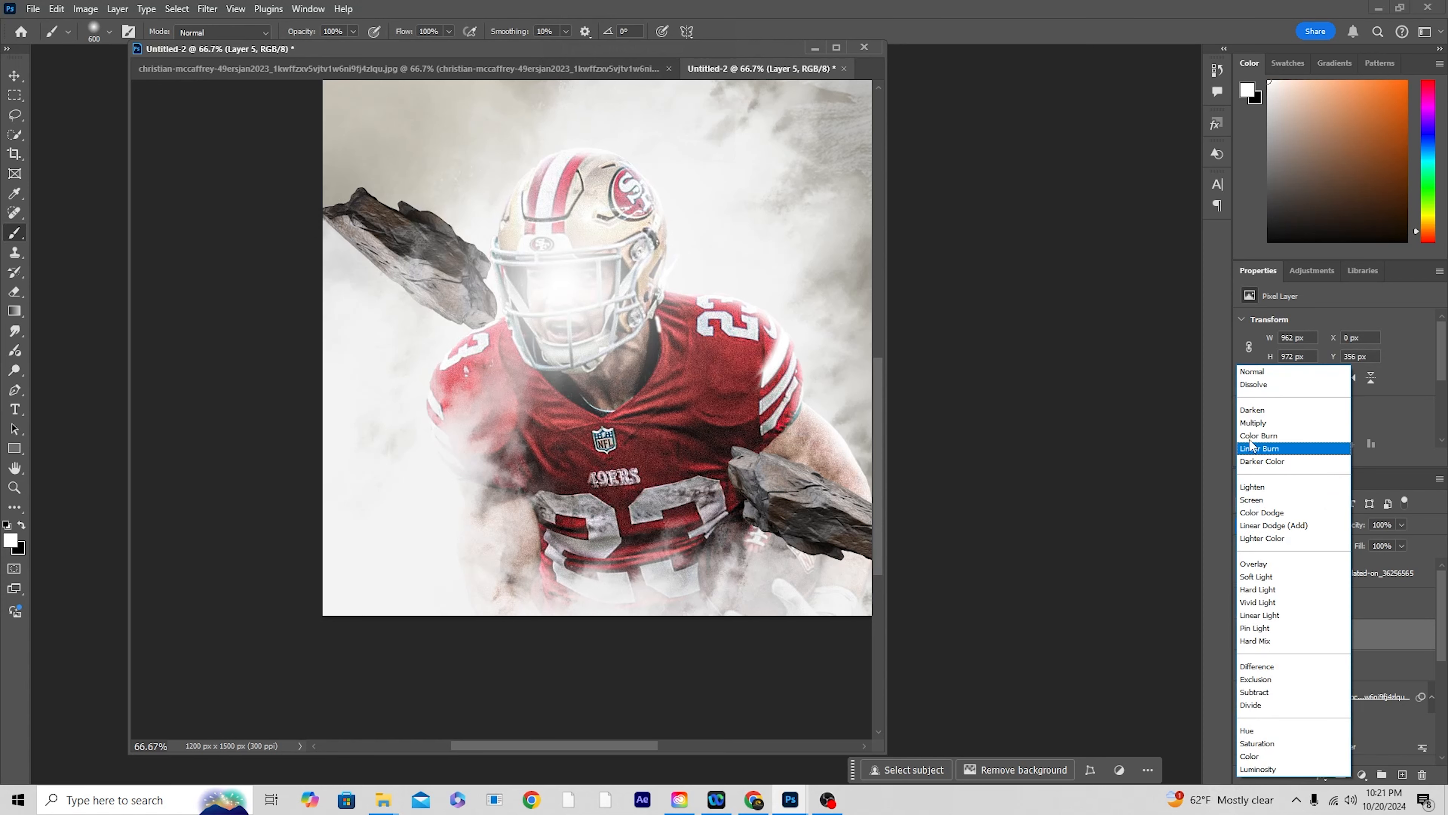
{"action": "left_click", "coordinate": [1254, 577]}
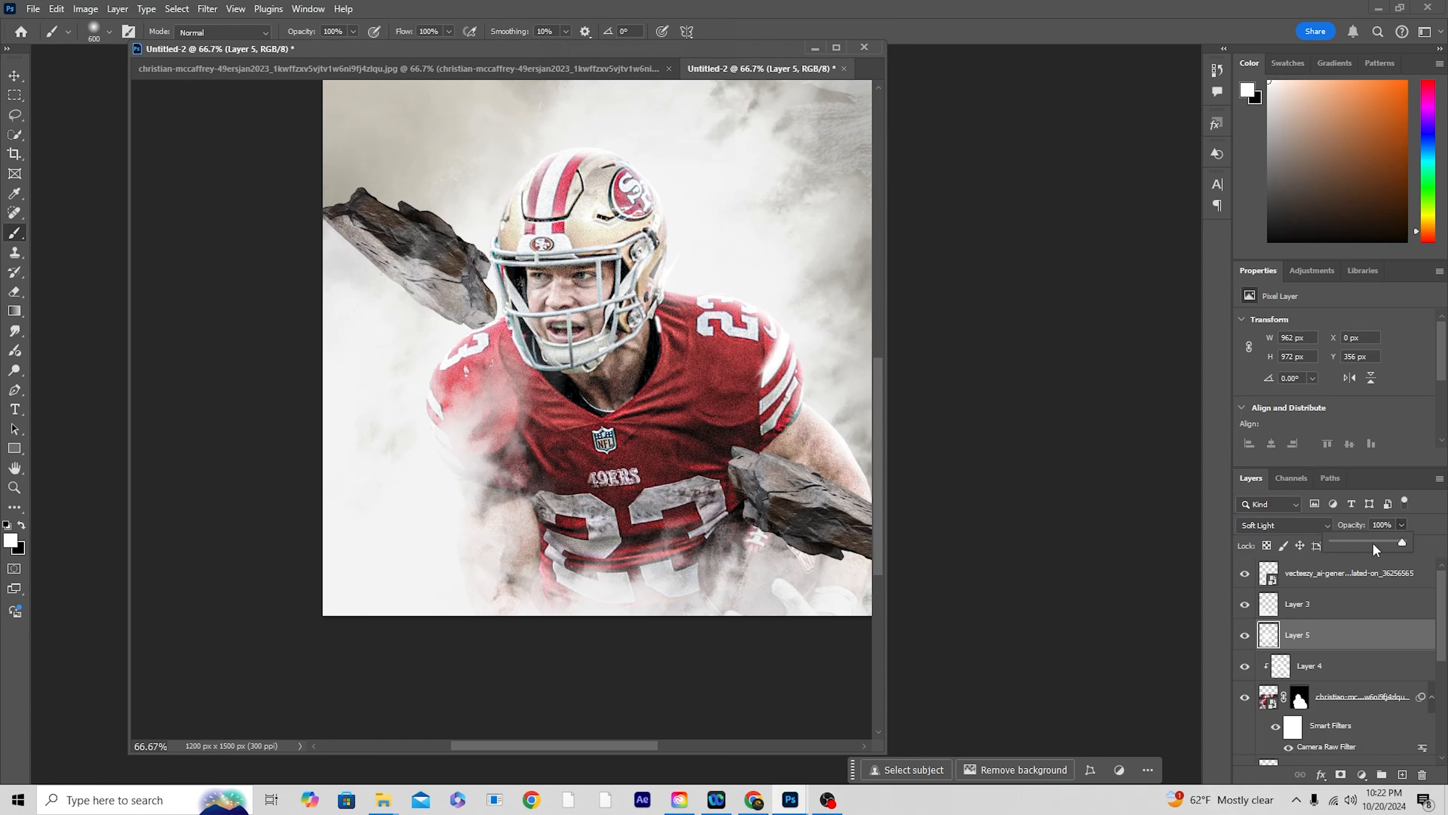
{"action": "left_click_drag", "start_coordinate": [1353, 545], "coordinate": [1350, 546]}
Step: Extend the soft white glow near the stone behind the helmet and, with a 200 px brush, over the numbered shoulder
{"action": "left_click", "coordinate": [476, 237]}
{"action": "key", "text": "bracketleft"}
{"action": "key", "text": "bracketleft"}
{"action": "key", "text": "bracketleft"}
{"action": "key", "text": "bracketleft"}
{"action": "key", "text": "bracketleft"}
{"action": "mouse_move", "coordinate": [710, 279]}
{"action": "left_mouse_down"}
{"action": "mouse_move", "coordinate": [770, 365]}
{"action": "mouse_move", "coordinate": [781, 400]}
{"action": "mouse_move", "coordinate": [764, 422]}
{"action": "mouse_move", "coordinate": [834, 401]}
{"action": "mouse_move", "coordinate": [715, 273]}
{"action": "mouse_move", "coordinate": [735, 343]}
{"action": "mouse_move", "coordinate": [760, 336]}
{"action": "mouse_move", "coordinate": [758, 362]}
{"action": "left_mouse_up"}
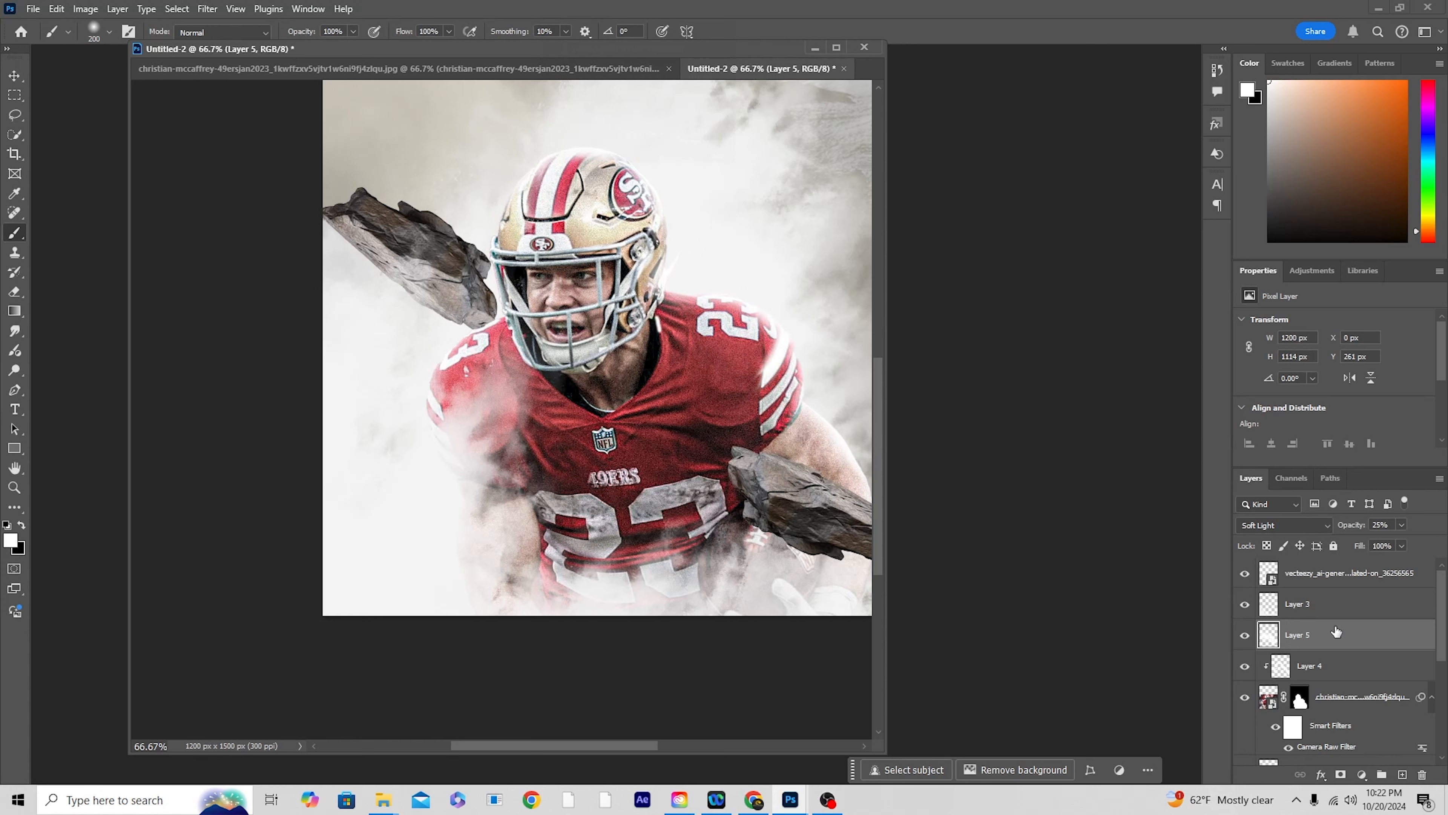
Step: Add another layer above the glow and paint soft white light along the numbered shoulder and upper arm at 200 px
{"action": "left_click", "coordinate": [1403, 775]}
{"action": "mouse_move", "coordinate": [677, 311]}
{"action": "left_mouse_down"}
{"action": "mouse_move", "coordinate": [779, 333]}
{"action": "mouse_move", "coordinate": [777, 362]}
{"action": "mouse_move", "coordinate": [705, 311]}
{"action": "mouse_move", "coordinate": [753, 338]}
{"action": "mouse_move", "coordinate": [843, 448]}
{"action": "left_mouse_up"}
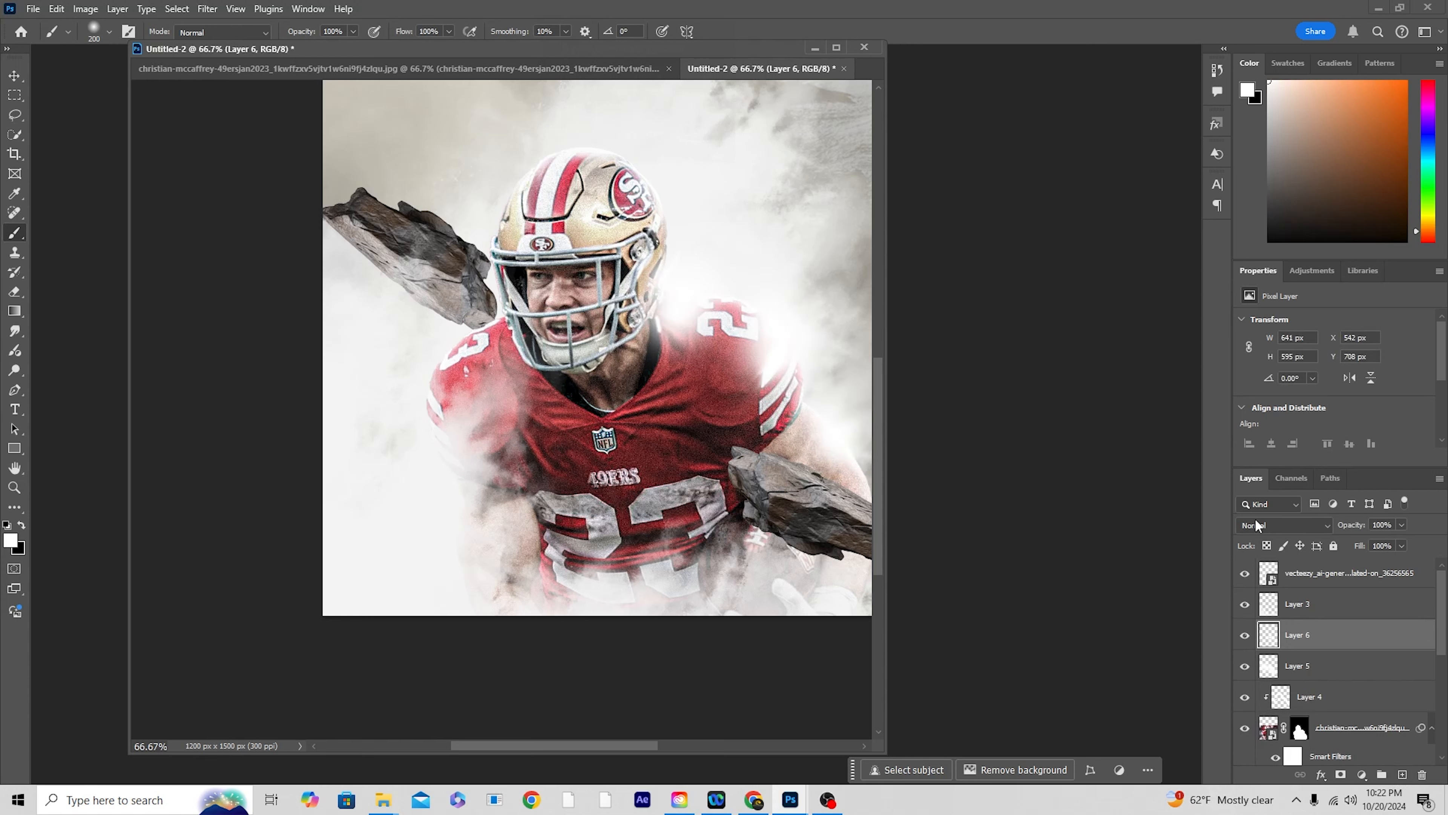
Step: Set the shoulder glow layer to Soft Light blending and lower its opacity to 60%
{"action": "left_click", "coordinate": [1265, 524]}
{"action": "left_click", "coordinate": [1262, 574]}
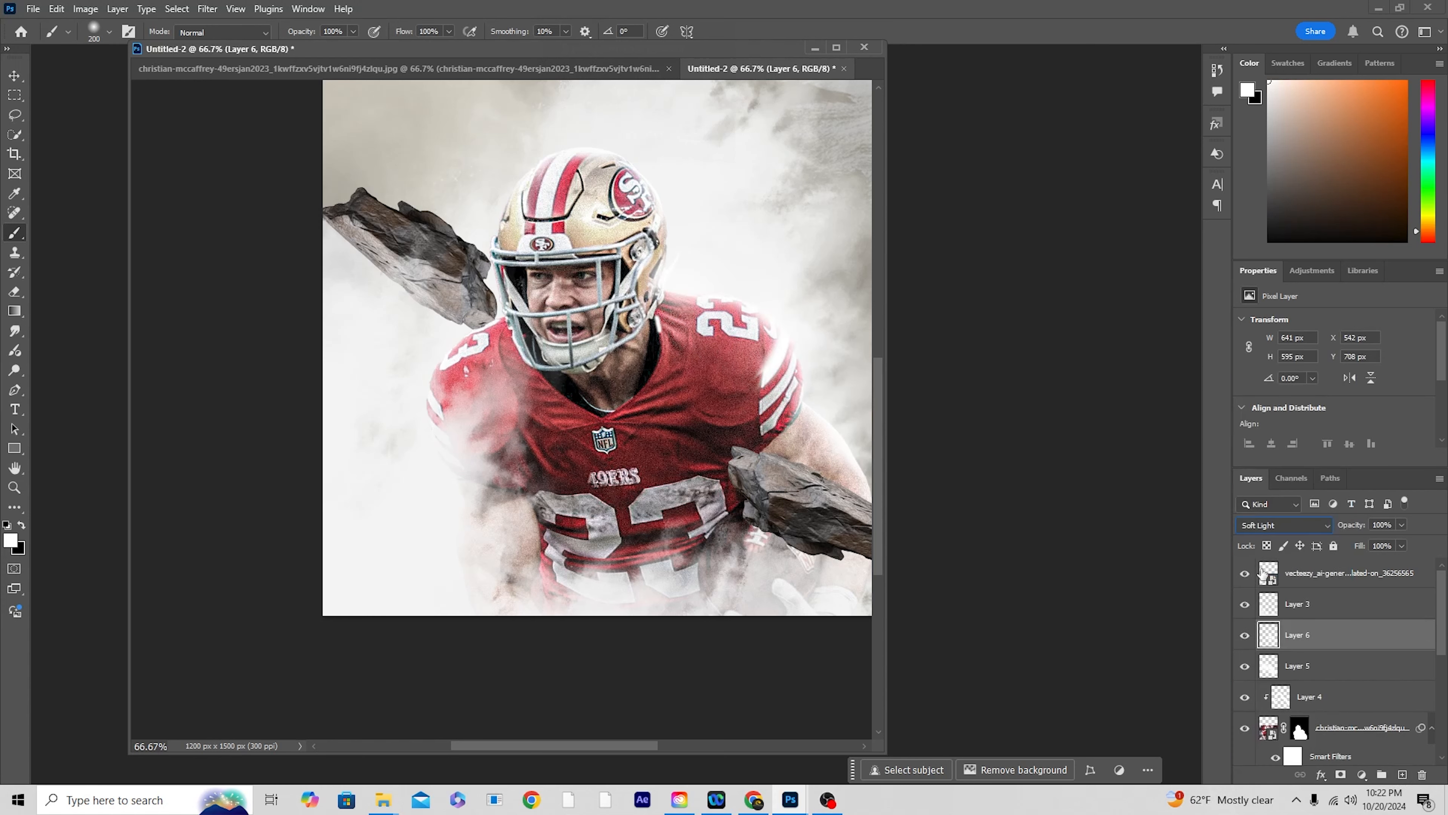
{"action": "left_click", "coordinate": [1404, 526]}
{"action": "left_click_drag", "start_coordinate": [1371, 544], "coordinate": [1377, 544]}
Step: Extend the soft white glow down the player's outer arm, along the opposite shoulder and over the stone behind the helmet
{"action": "left_click_drag", "start_coordinate": [801, 320], "coordinate": [857, 438]}
{"action": "left_click_drag", "start_coordinate": [432, 384], "coordinate": [434, 408]}
{"action": "left_click_drag", "start_coordinate": [456, 359], "coordinate": [459, 331]}
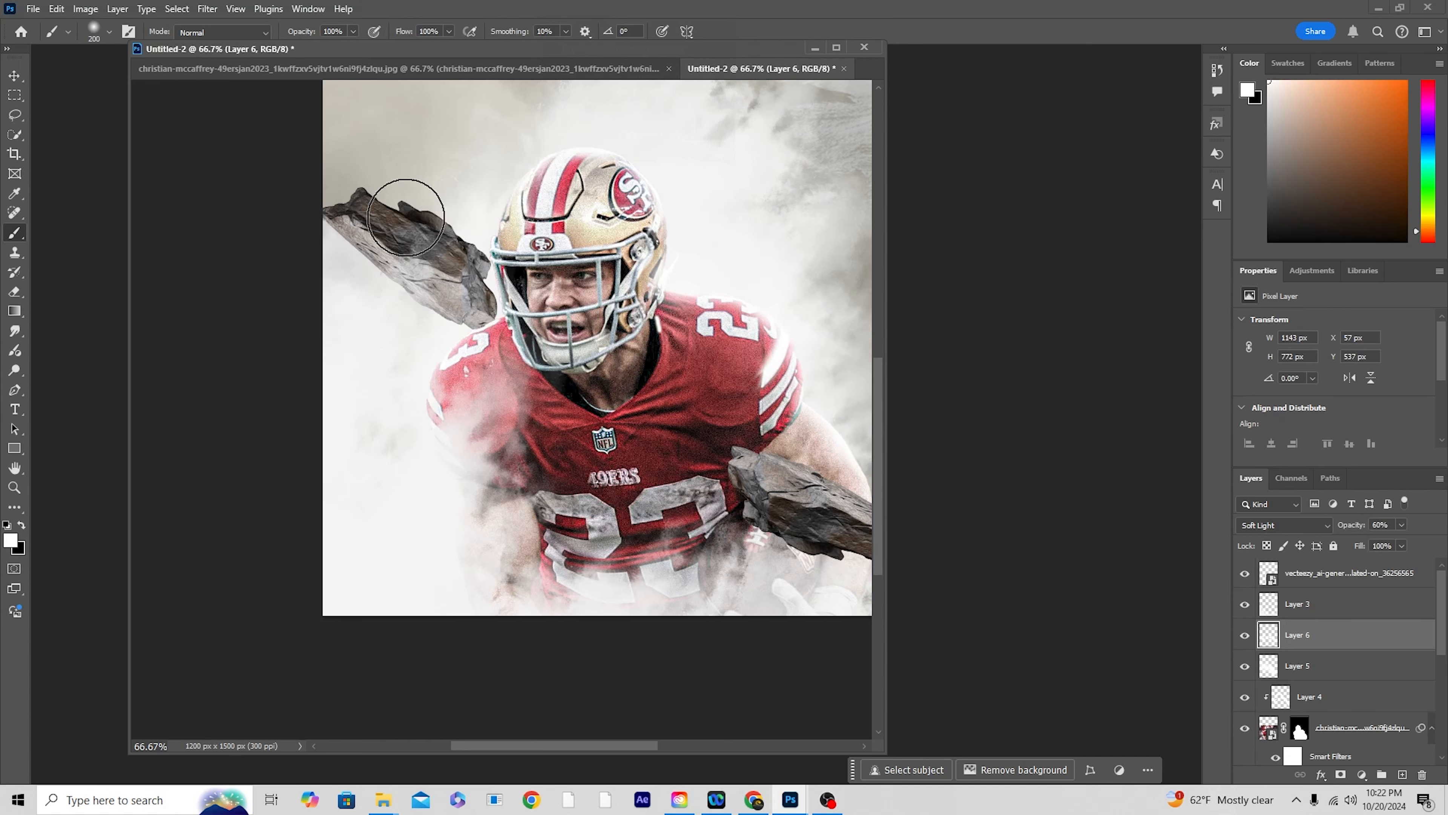
{"action": "left_click", "coordinate": [406, 215]}
{"action": "key", "text": "ctrl+minus"}
{"action": "key", "text": "ctrl+minus"}
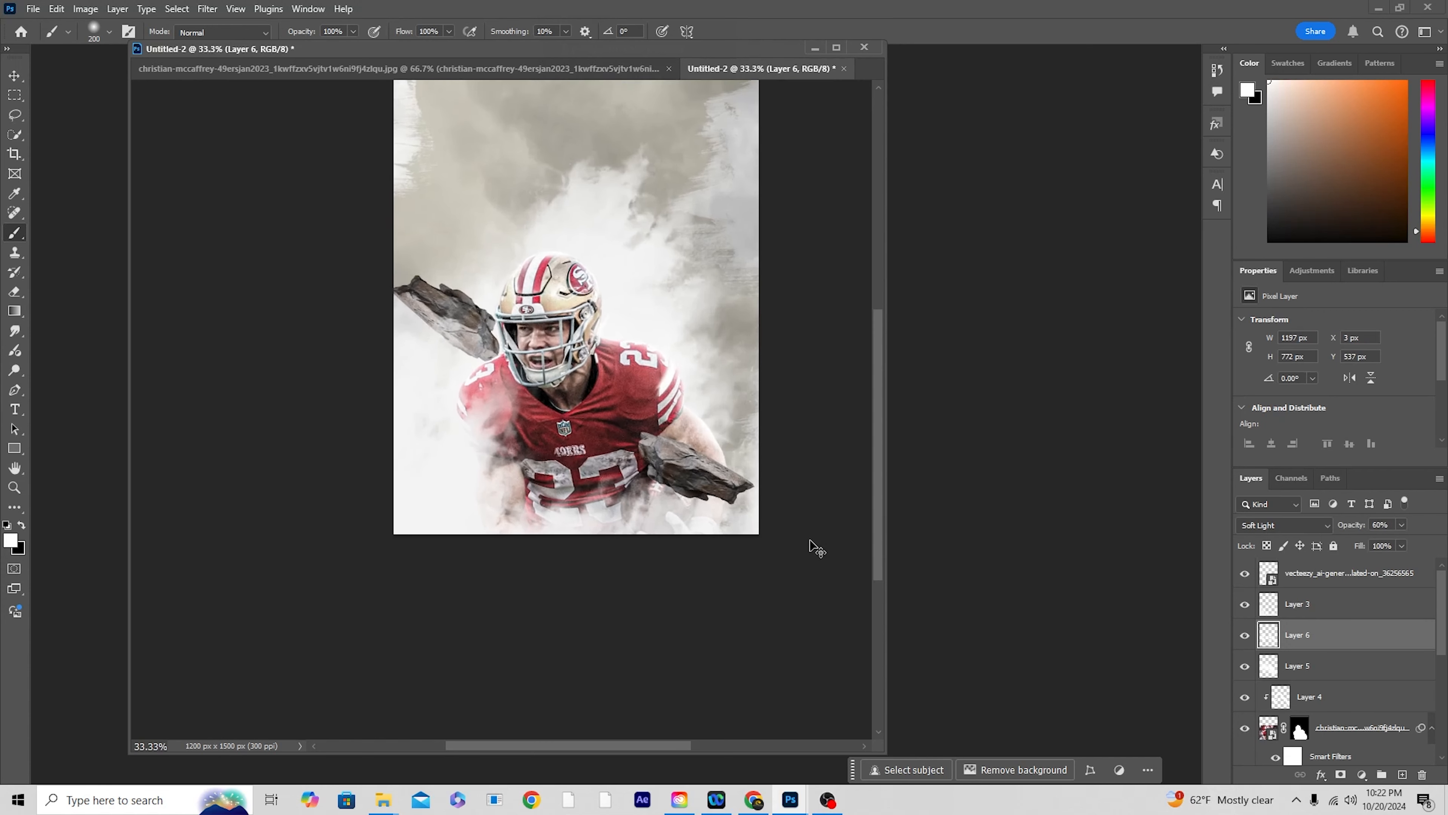
{"action": "key", "text": "ctrl+plus"}
{"action": "key", "text": "ctrl+plus"}
{"action": "left_click_drag", "start_coordinate": [763, 575], "coordinate": [574, 408]}
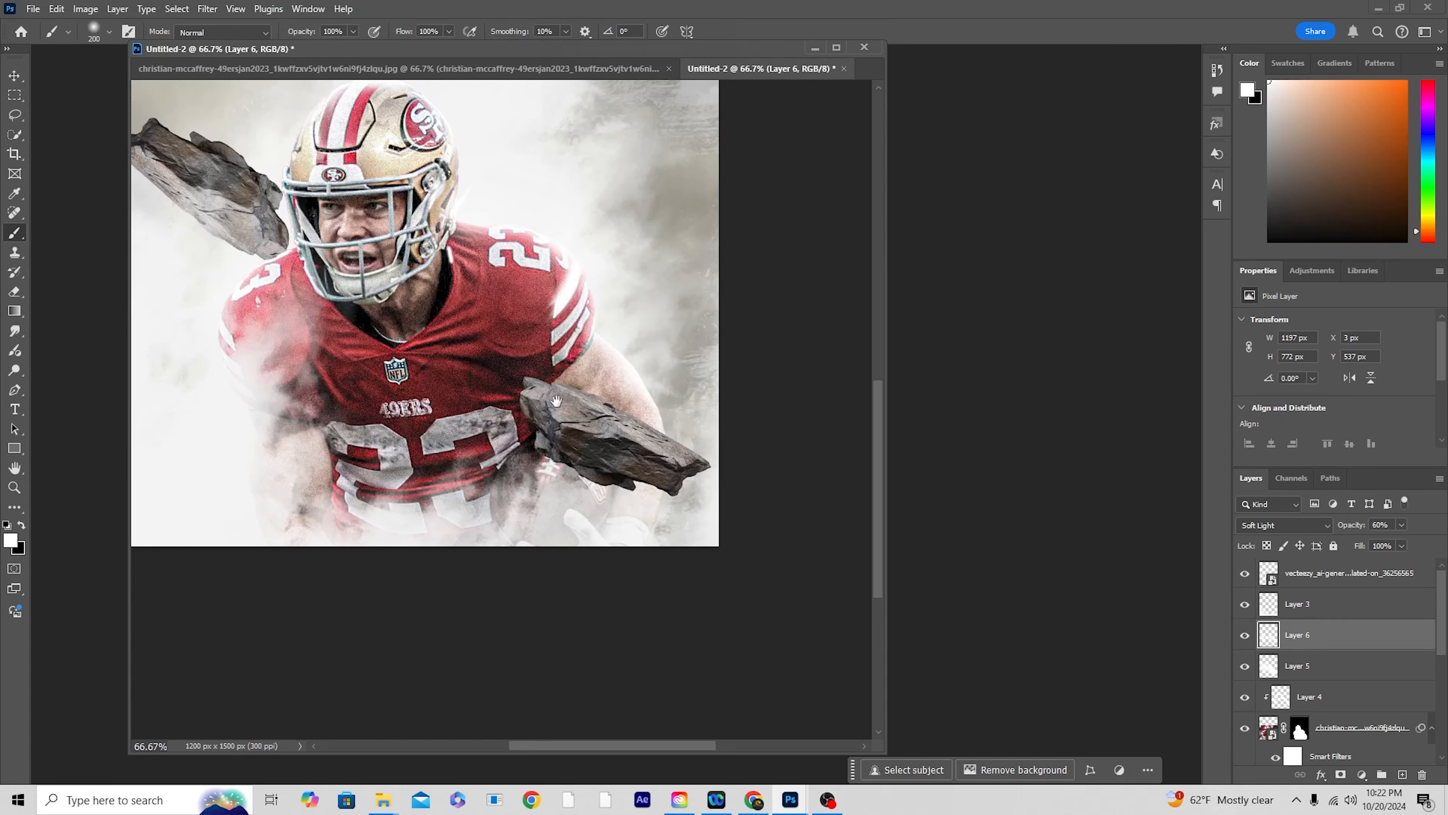
Step: Add a new layer directly above the stone behind the helmet and clip it to that stone
{"action": "left_click", "coordinate": [15, 77]}
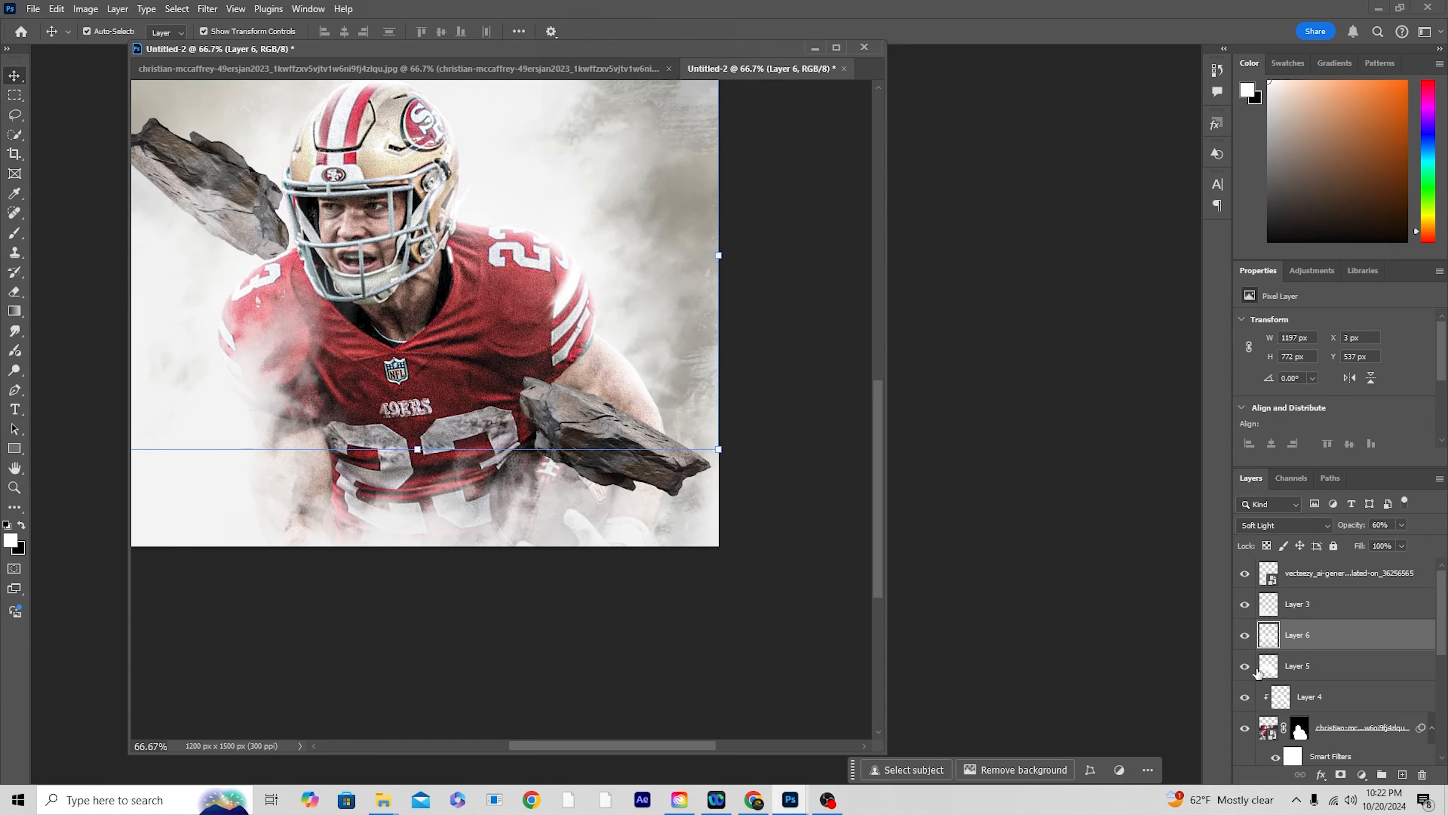
{"action": "scroll", "coordinate": [1363, 663], "scroll_direction": "down", "scroll_amount": 5}
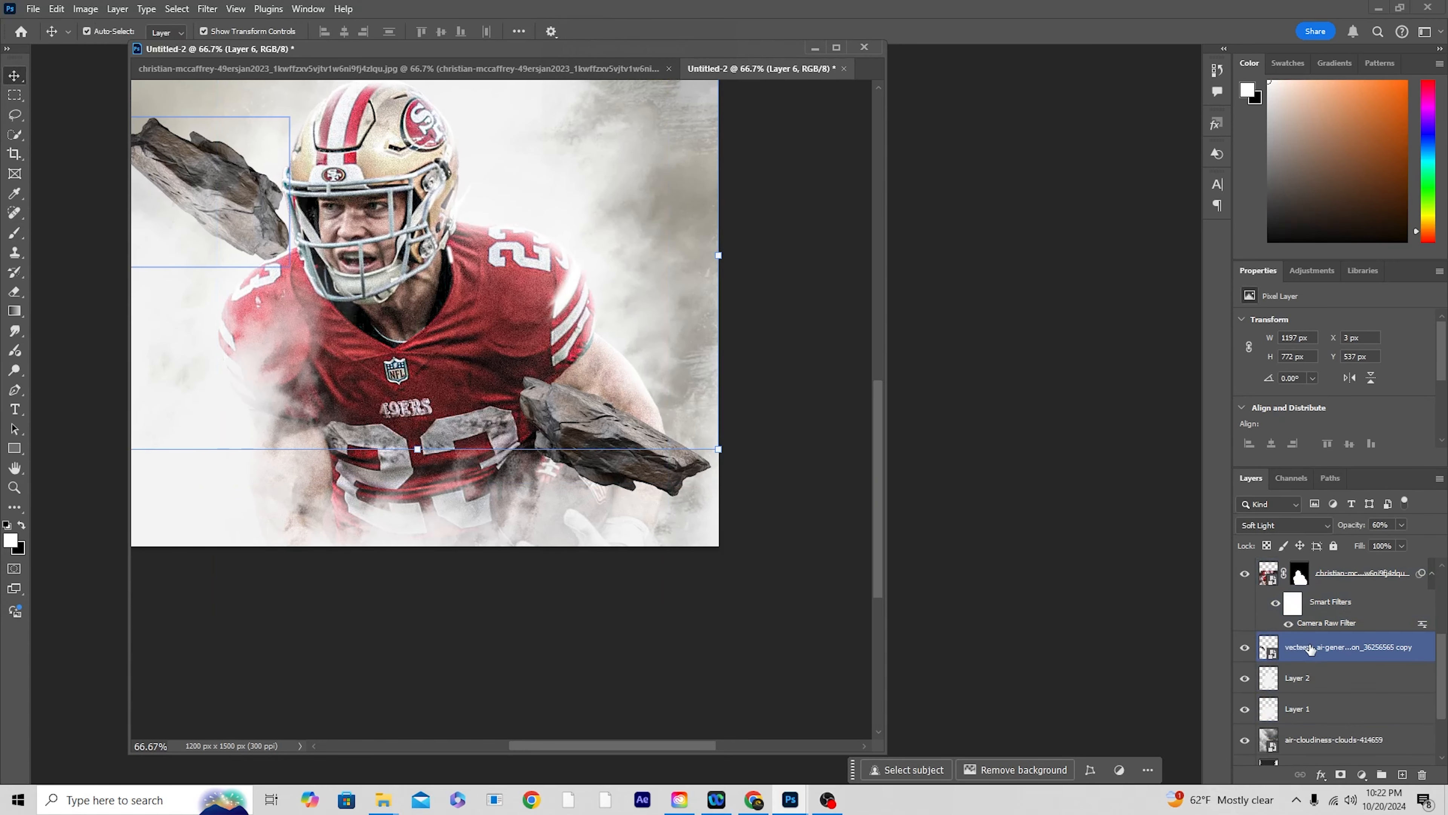
{"action": "left_click", "coordinate": [1310, 649]}
{"action": "left_click", "coordinate": [1399, 777]}
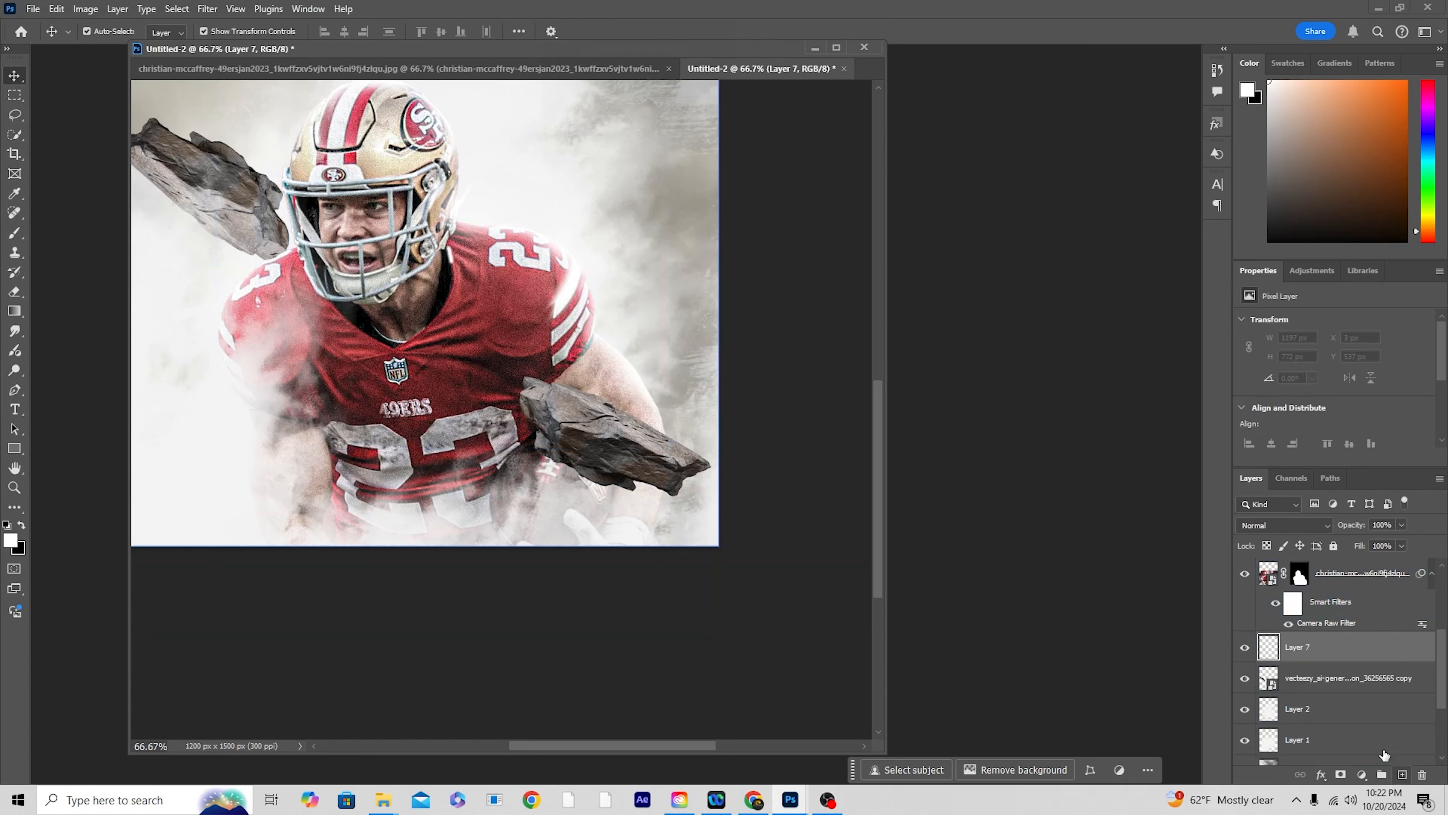
{"action": "right_click", "coordinate": [1340, 645]}
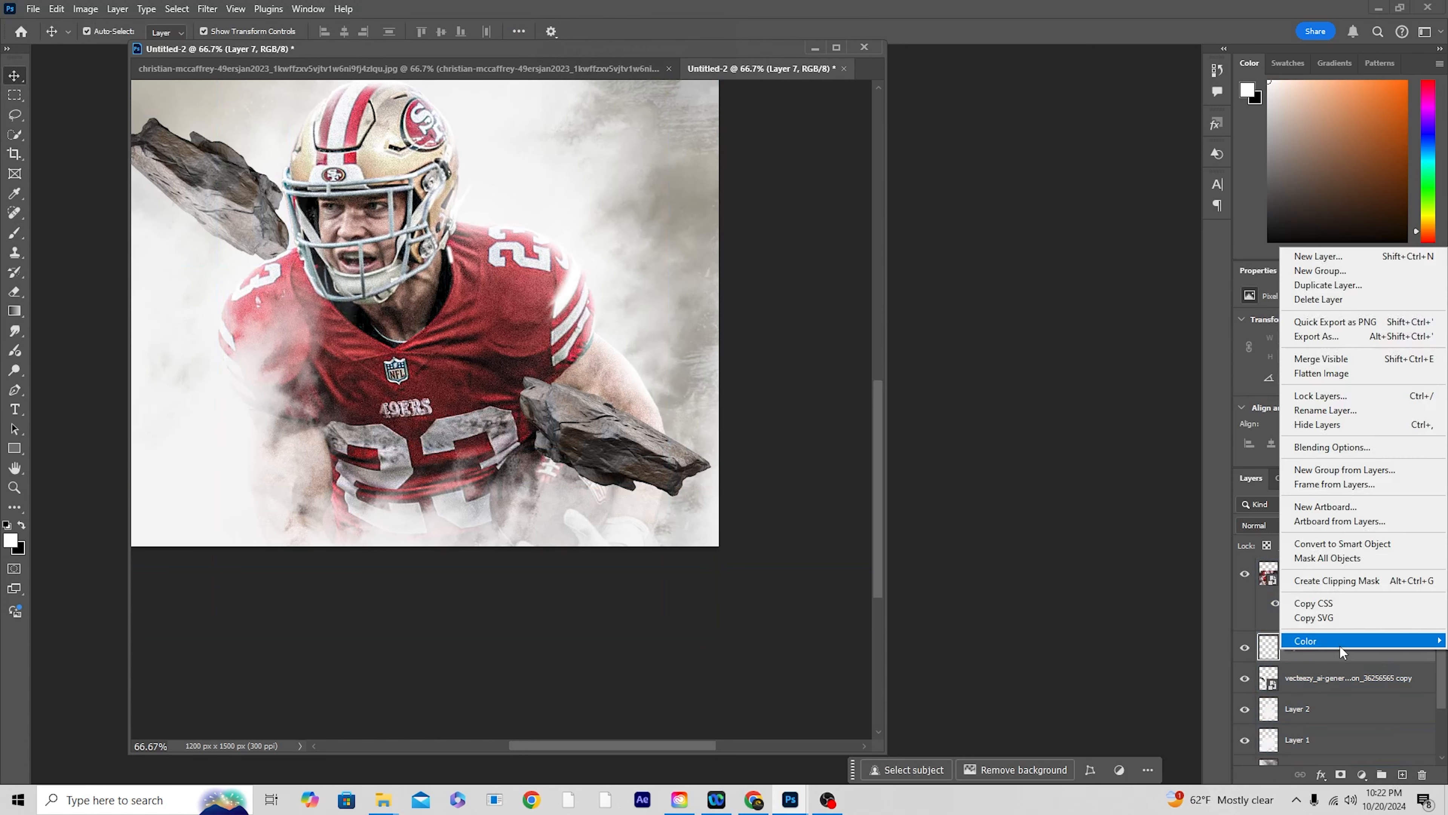
{"action": "left_click", "coordinate": [1334, 580]}
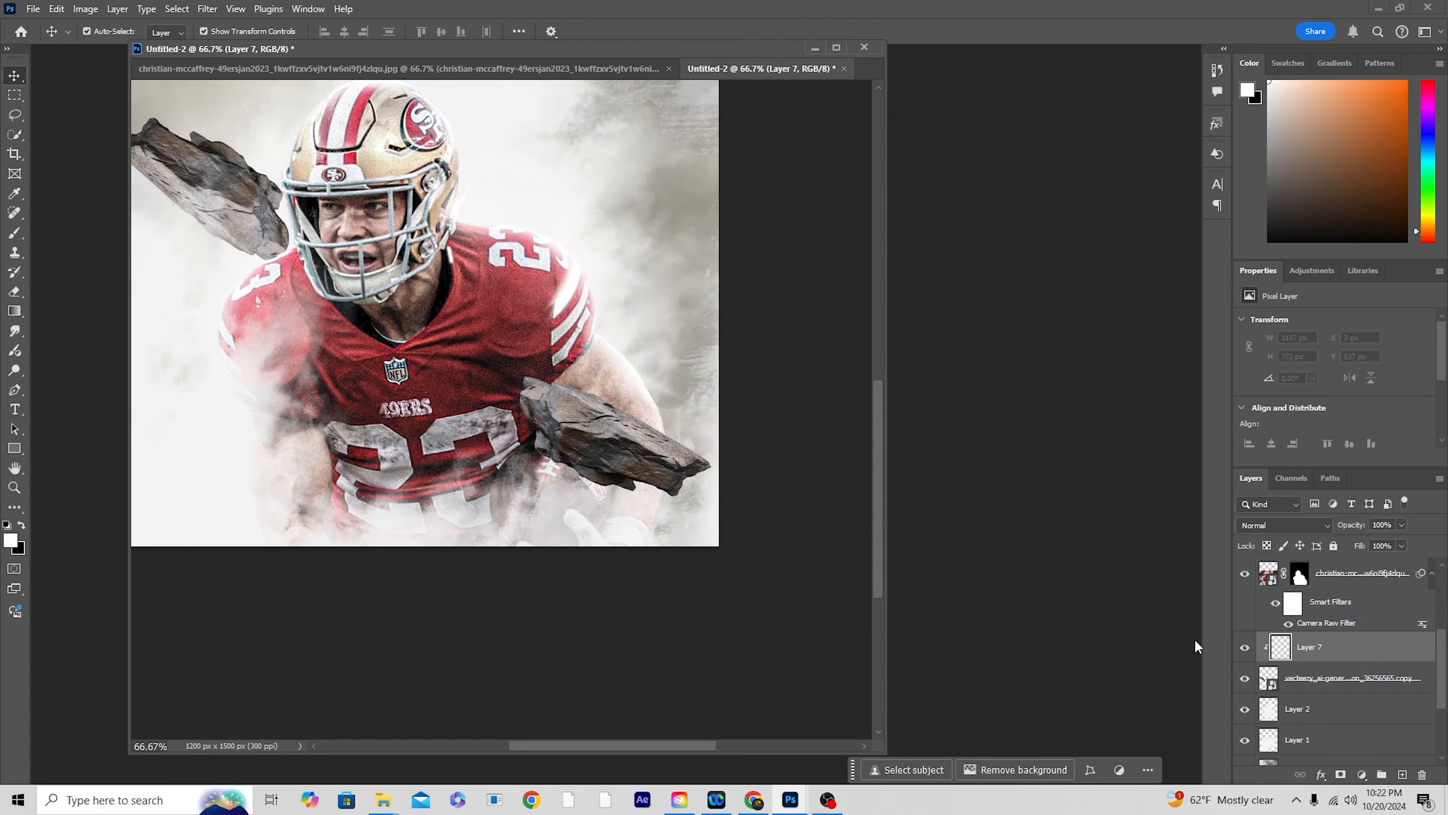
Step: Paint soft white light on the clipped layer over the stone behind the helmet with the 200 px brush
{"action": "key", "text": "b"}
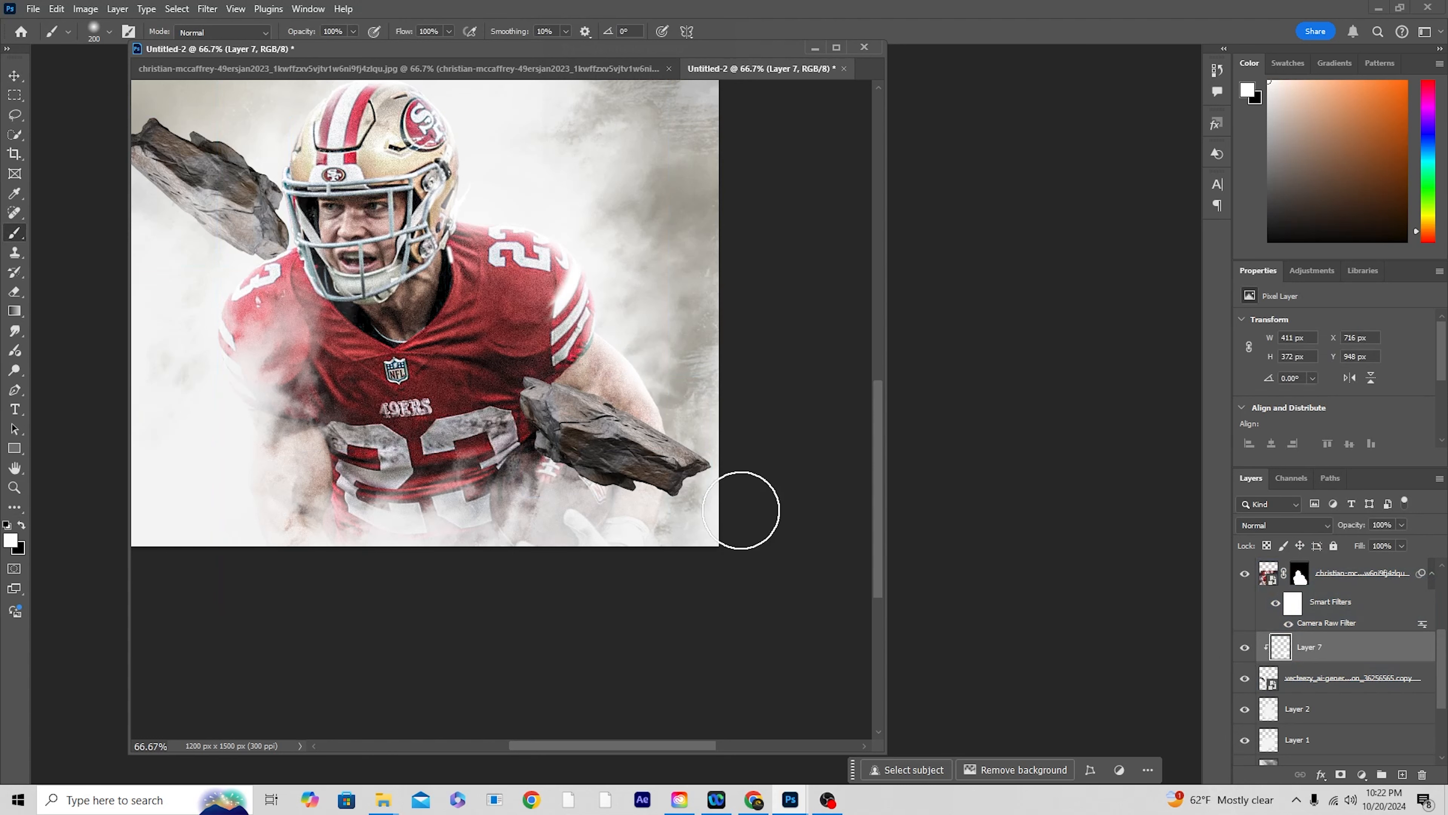
{"action": "left_click_drag", "start_coordinate": [571, 368], "coordinate": [624, 395]}
{"action": "left_click_drag", "start_coordinate": [328, 248], "coordinate": [638, 419]}
{"action": "mouse_move", "coordinate": [530, 283]}
{"action": "left_mouse_down"}
{"action": "mouse_move", "coordinate": [617, 315]}
{"action": "mouse_move", "coordinate": [631, 368]}
{"action": "left_mouse_up"}
{"action": "mouse_move", "coordinate": [451, 229]}
{"action": "left_mouse_down"}
{"action": "mouse_move", "coordinate": [435, 265]}
{"action": "mouse_move", "coordinate": [413, 264]}
{"action": "left_mouse_up"}
{"action": "left_click_drag", "start_coordinate": [826, 405], "coordinate": [473, 241]}
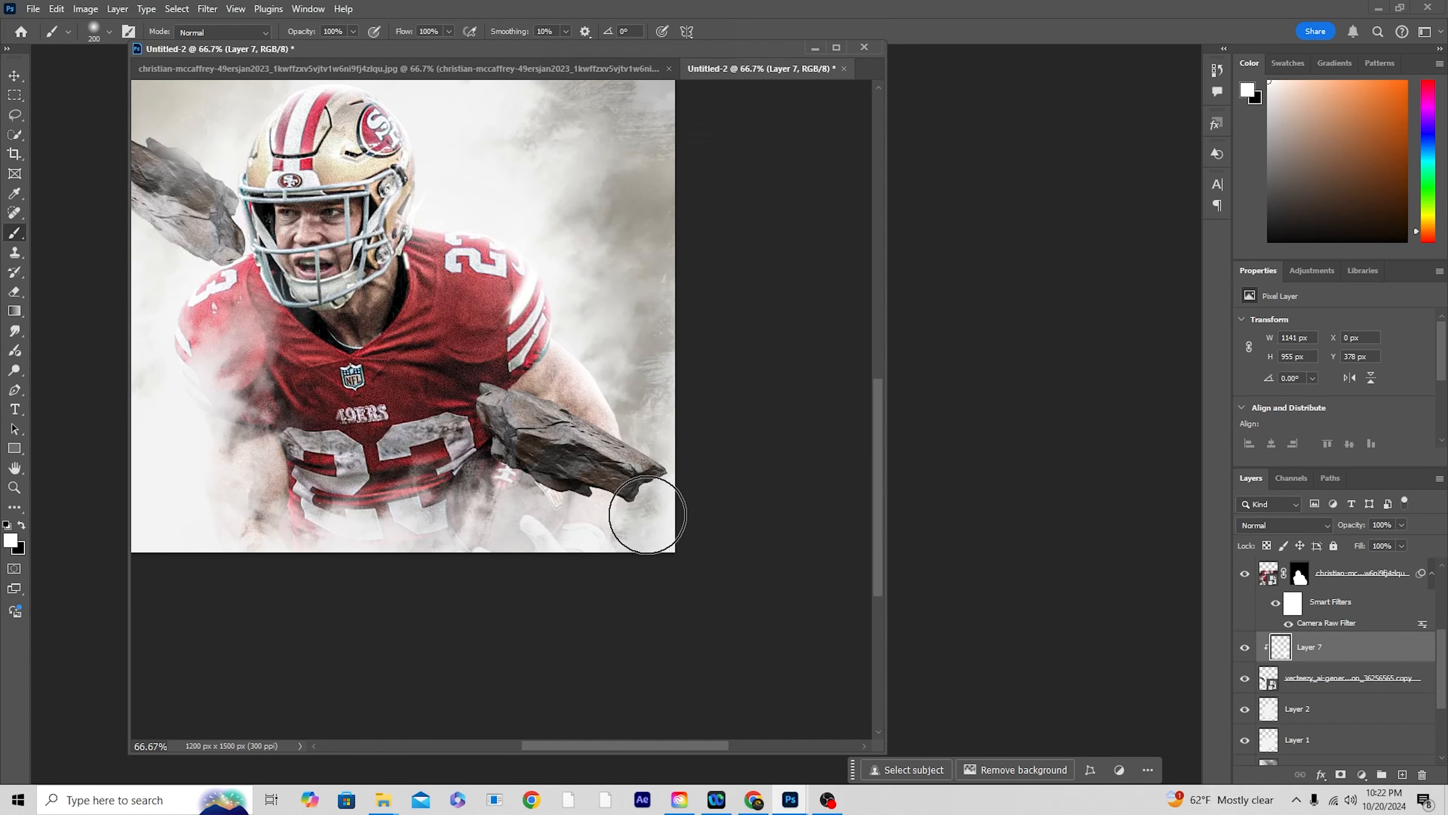
Step: Add a new layer directly above the stone in front of the player's arm and clip it to that stone
{"action": "key", "text": "v"}
{"action": "left_click", "coordinate": [646, 503]}
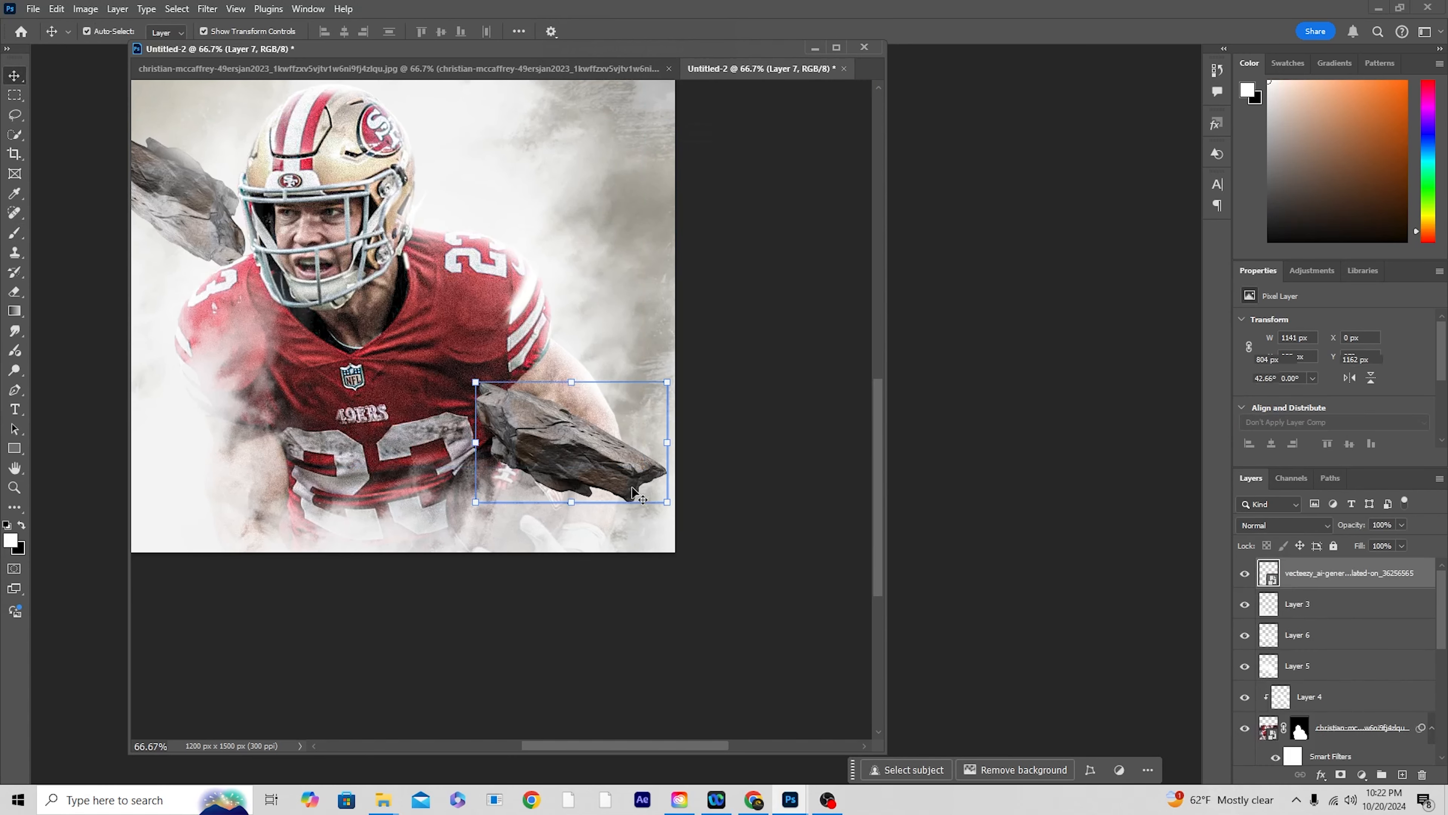
{"action": "left_click_drag", "start_coordinate": [1293, 735], "coordinate": [1402, 781]}
{"action": "left_click", "coordinate": [1403, 775]}
{"action": "right_click", "coordinate": [1313, 574]}
{"action": "left_click", "coordinate": [1335, 511]}
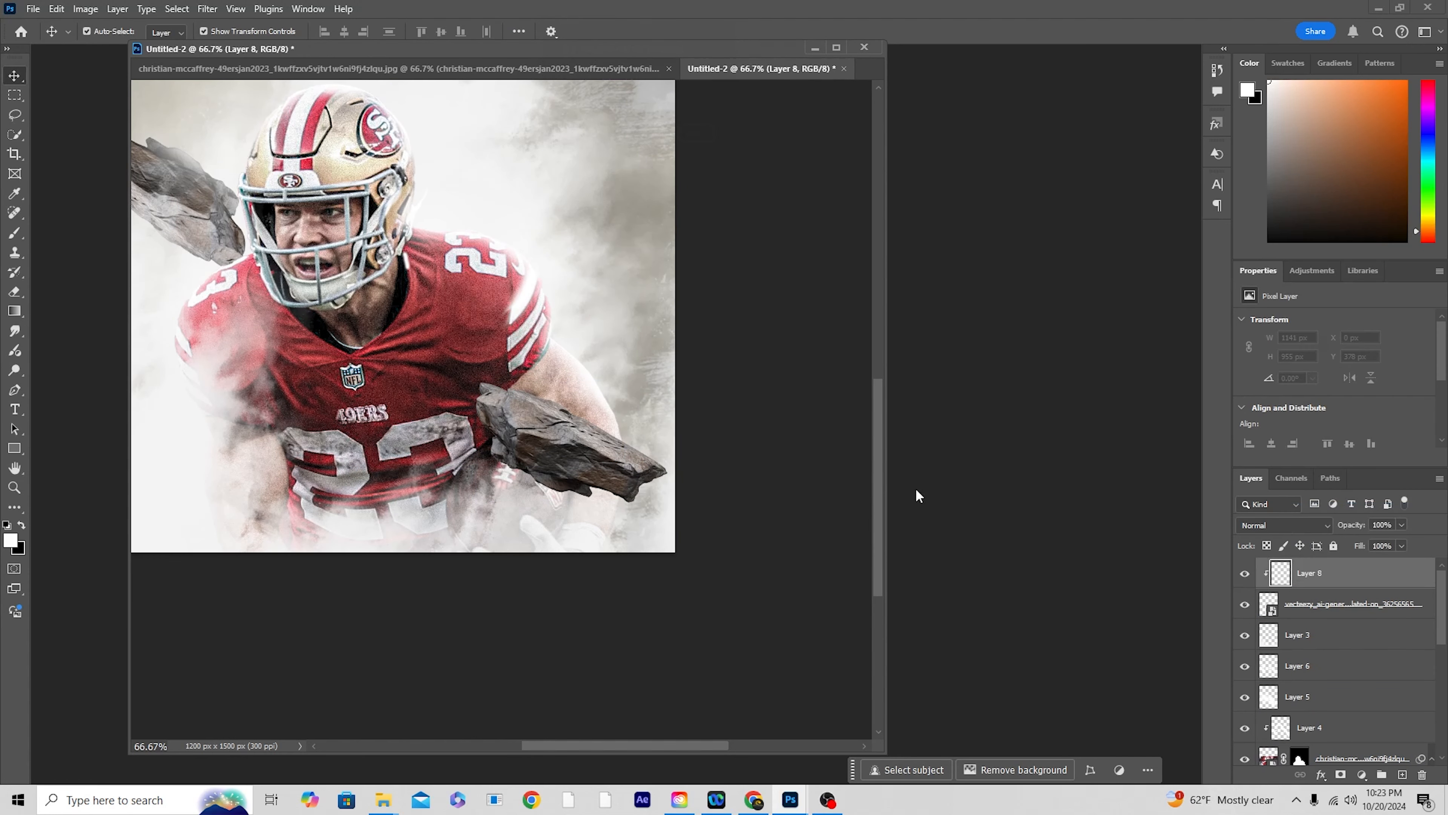
Step: Paint soft white light along the upper edge of the front stone with the 200 px brush
{"action": "key", "text": "b"}
{"action": "mouse_move", "coordinate": [506, 355]}
{"action": "left_mouse_down"}
{"action": "mouse_move", "coordinate": [645, 403]}
{"action": "mouse_move", "coordinate": [668, 433]}
{"action": "left_mouse_up"}
{"action": "mouse_move", "coordinate": [566, 332]}
{"action": "left_mouse_down"}
{"action": "mouse_move", "coordinate": [485, 324]}
{"action": "mouse_move", "coordinate": [524, 360]}
{"action": "mouse_move", "coordinate": [689, 434]}
{"action": "left_mouse_up"}
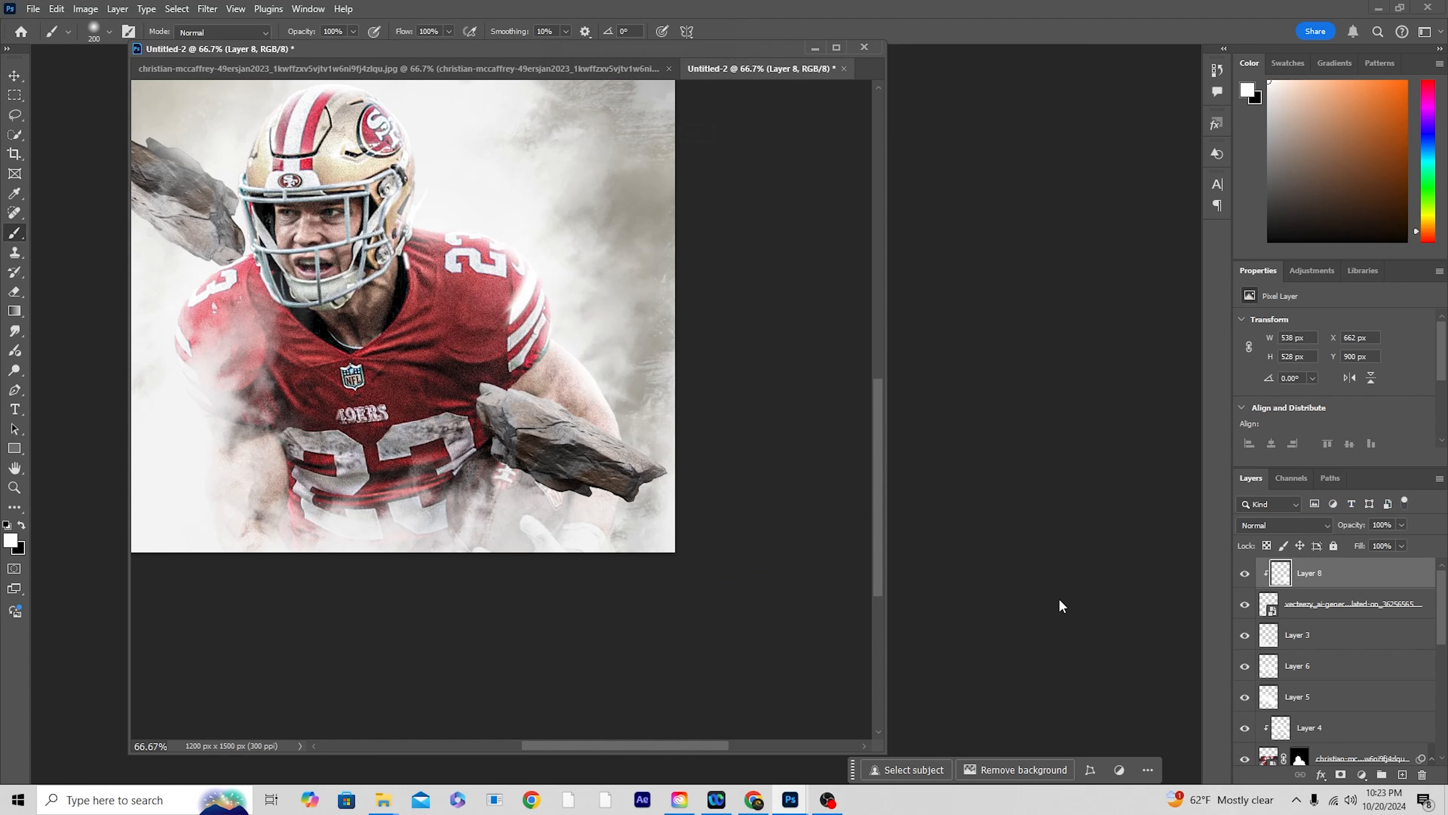
Step: Apply a Camera Raw filter to the front stone: Texture +67, Clarity +47, Highlights -100, Shadows +50, Vibrance -49
{"action": "left_click", "coordinate": [1270, 613]}
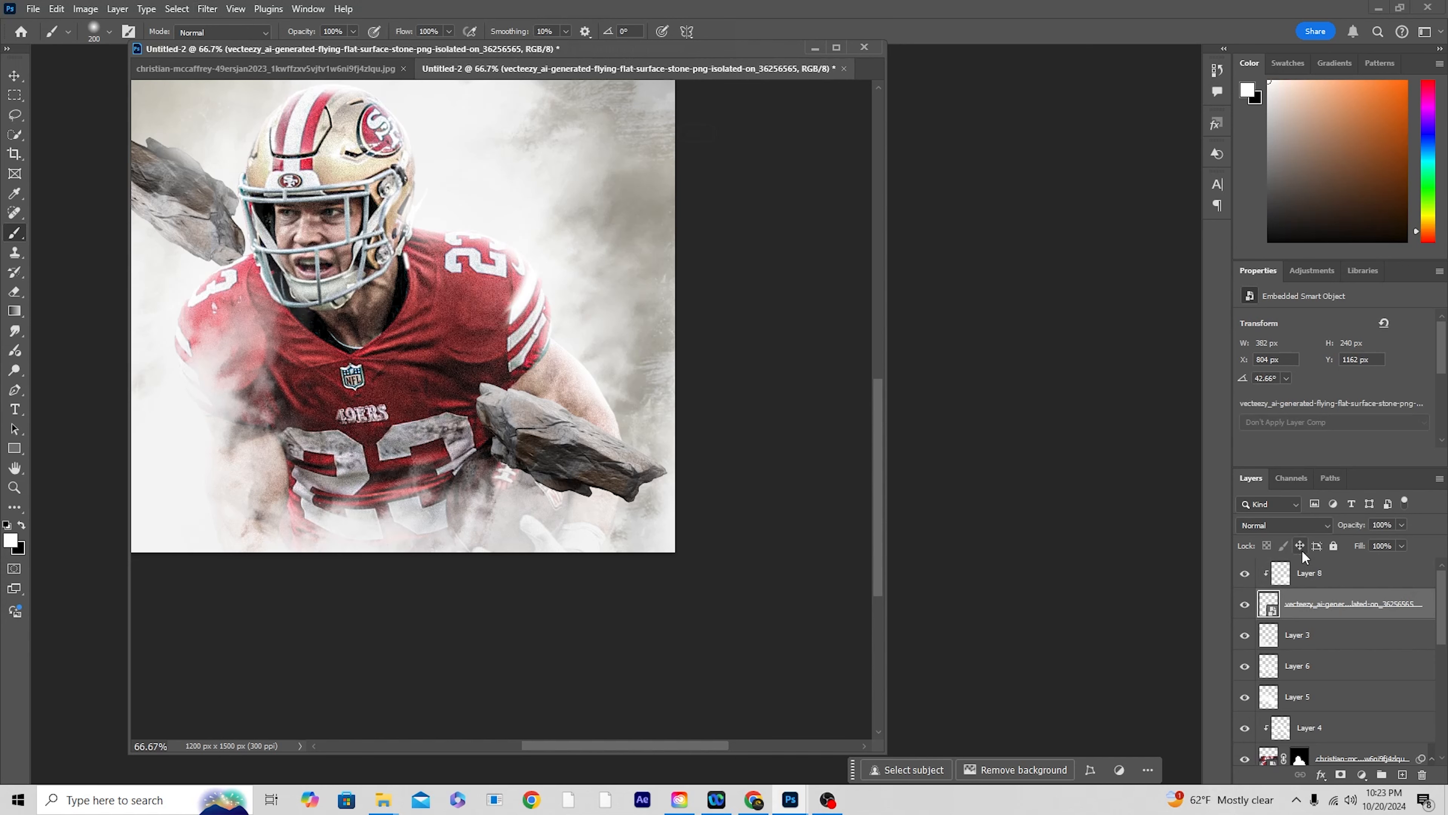
{"action": "left_click", "coordinate": [208, 11]}
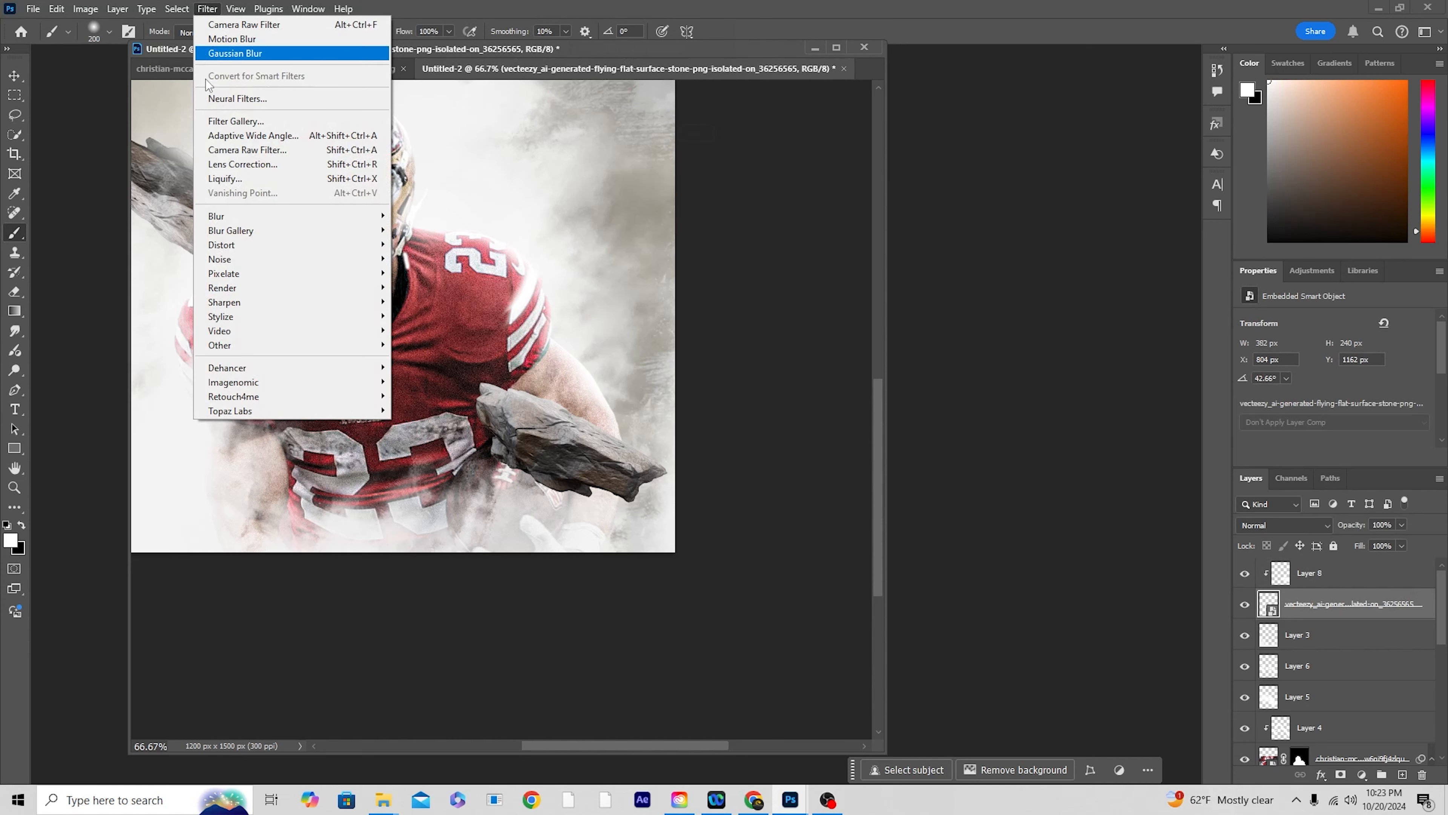
{"action": "left_click", "coordinate": [227, 150]}
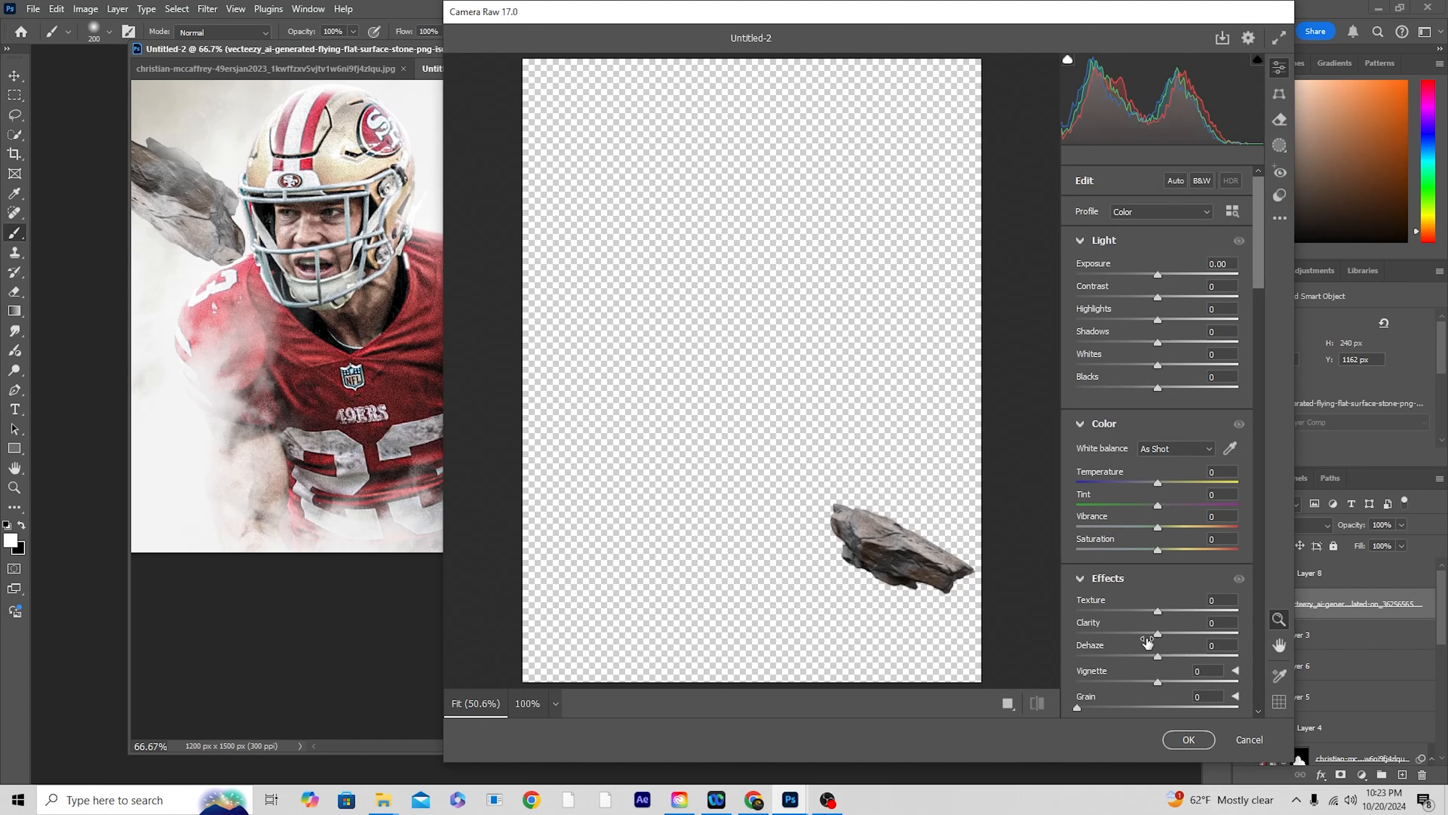
{"action": "mouse_move", "coordinate": [1191, 610]}
{"action": "left_mouse_down"}
{"action": "mouse_move", "coordinate": [1211, 611]}
{"action": "mouse_move", "coordinate": [1212, 632]}
{"action": "mouse_move", "coordinate": [1193, 632]}
{"action": "left_mouse_up"}
{"action": "left_click_drag", "start_coordinate": [1086, 321], "coordinate": [1056, 320]}
{"action": "left_click_drag", "start_coordinate": [1210, 343], "coordinate": [1200, 347]}
{"action": "mouse_move", "coordinate": [1116, 530]}
{"action": "left_mouse_down"}
{"action": "mouse_move", "coordinate": [1100, 531]}
{"action": "mouse_move", "coordinate": [1126, 530]}
{"action": "left_mouse_up"}
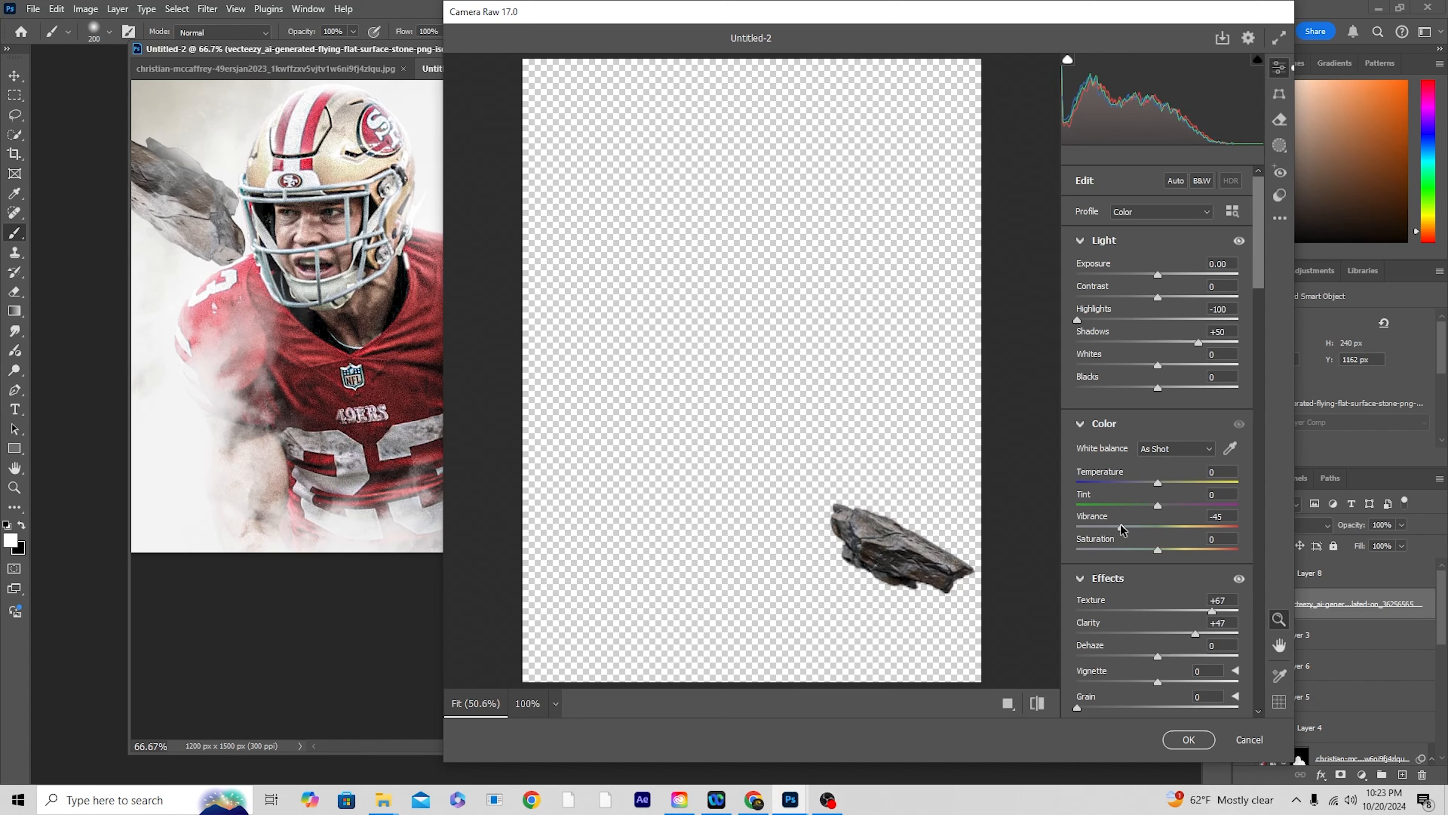
{"action": "left_click", "coordinate": [1188, 739]}
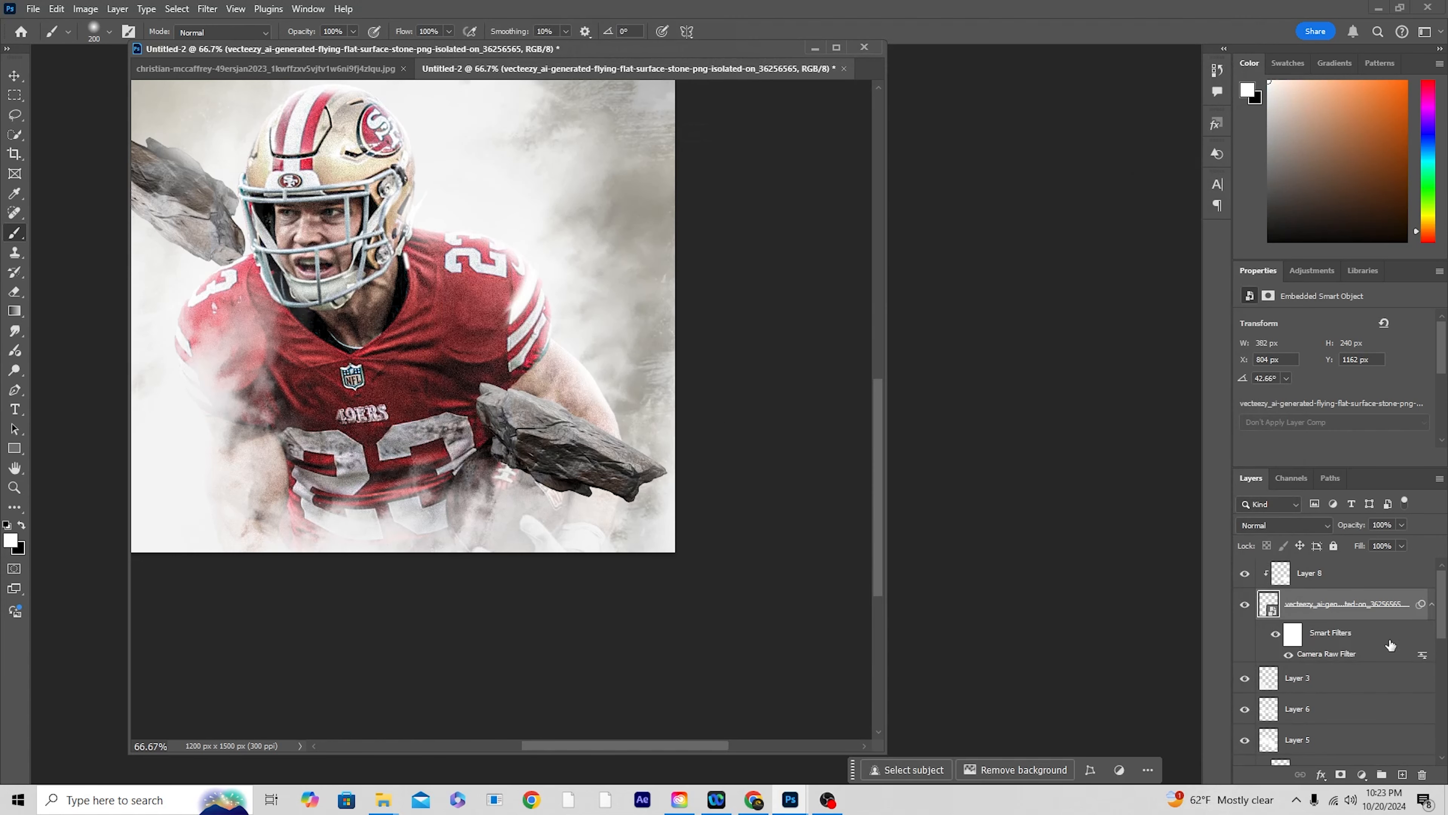
Step: Apply the previous Camera Raw settings to the stone behind the helmet: Highlights -100, Shadows +50, Vibrance -49, Texture +67, Clarity +47
{"action": "scroll", "coordinate": [1289, 704], "scroll_direction": "down", "scroll_amount": 5}
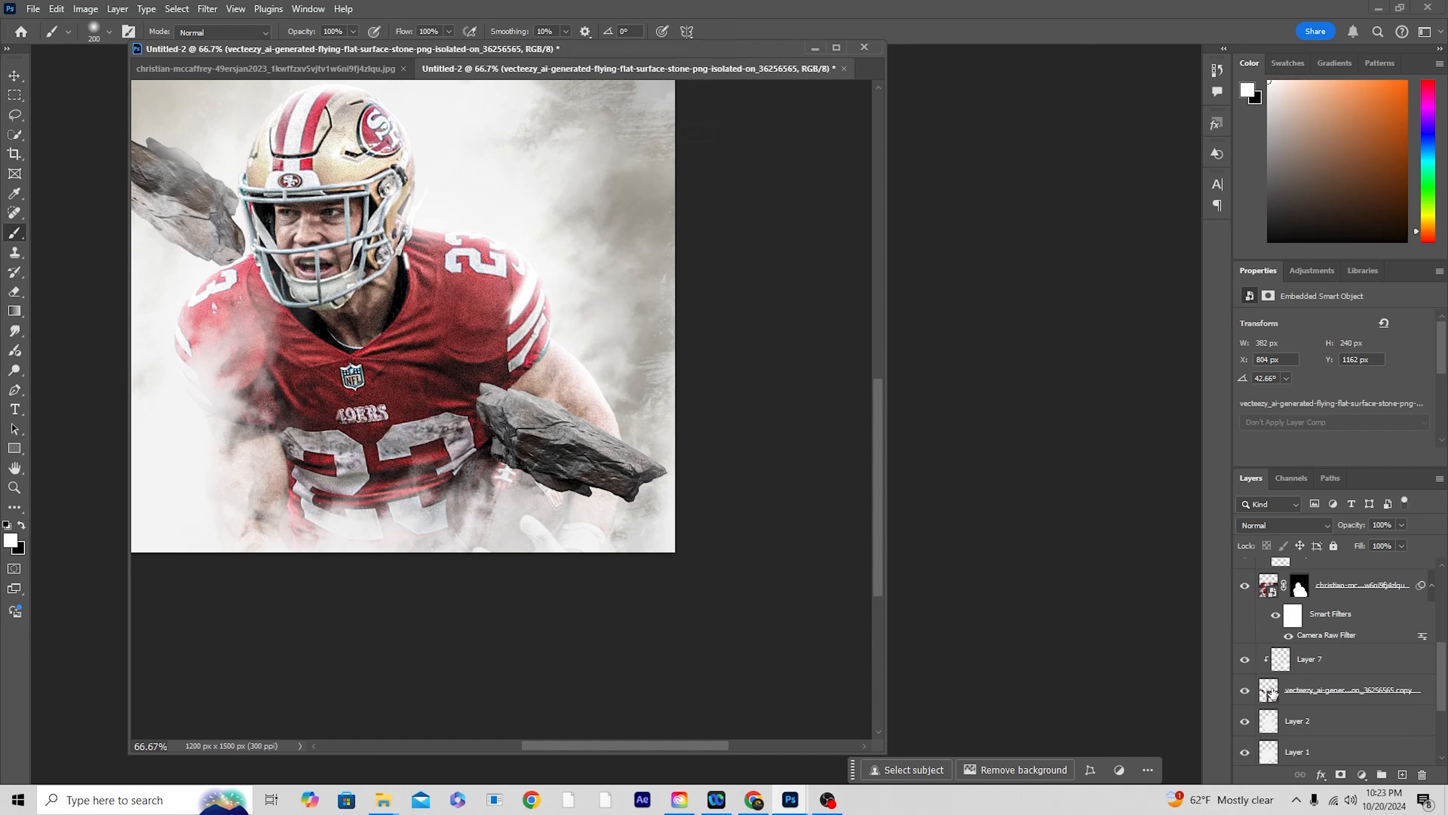
{"action": "left_click", "coordinate": [1270, 694]}
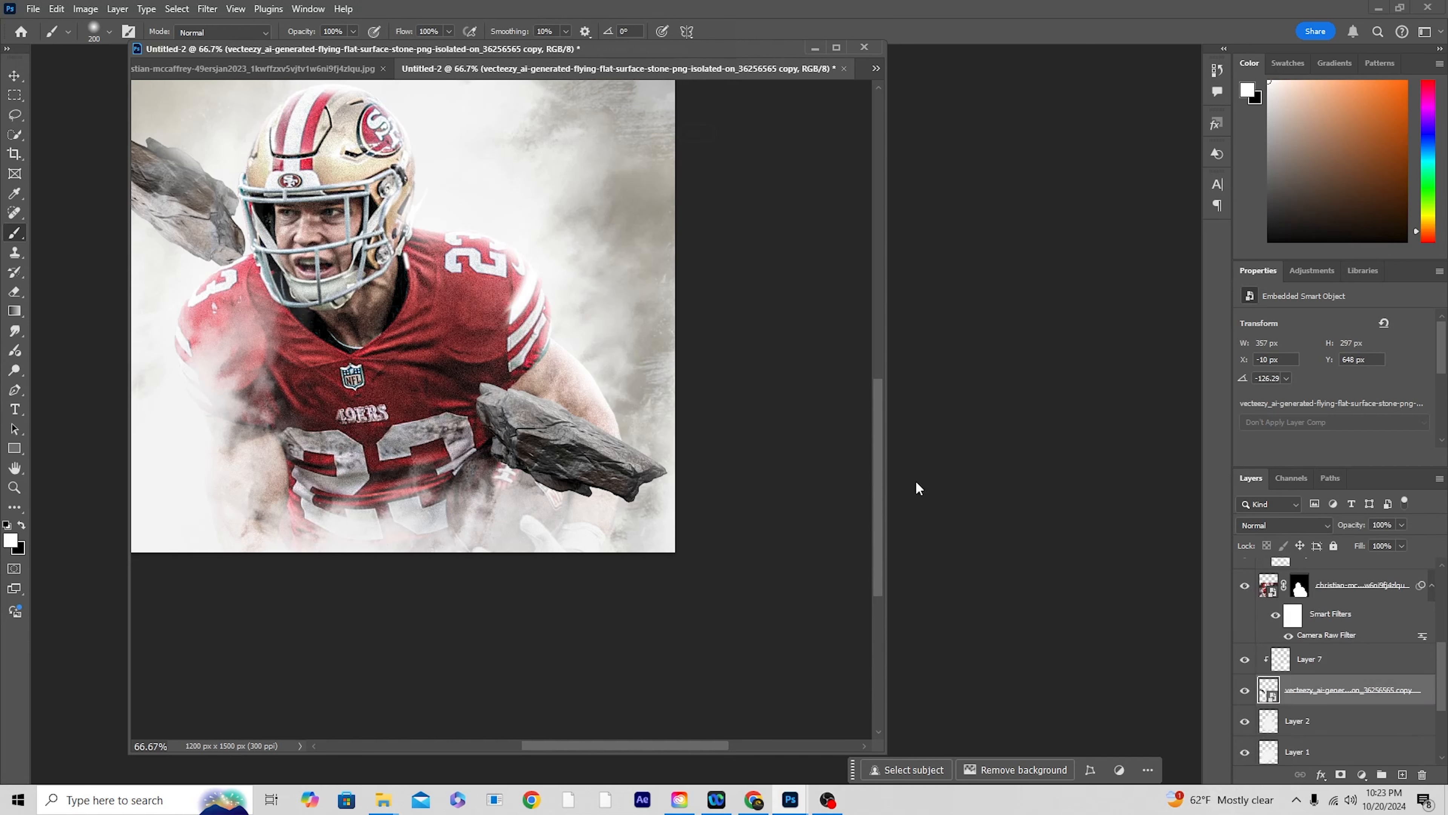
{"action": "left_click", "coordinate": [208, 9]}
{"action": "left_click", "coordinate": [268, 24]}
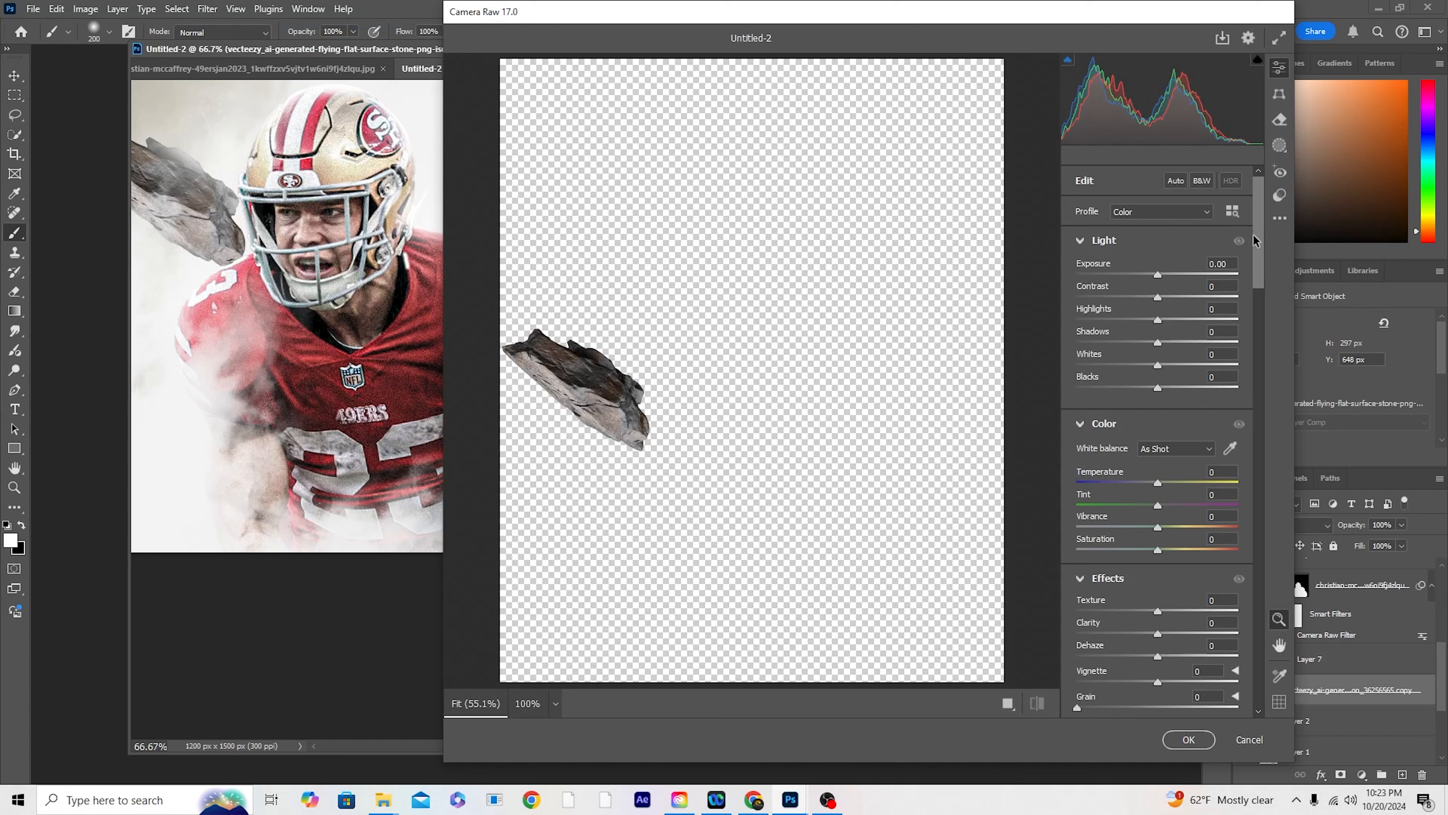
{"action": "left_click", "coordinate": [1280, 218]}
{"action": "left_click", "coordinate": [1254, 278]}
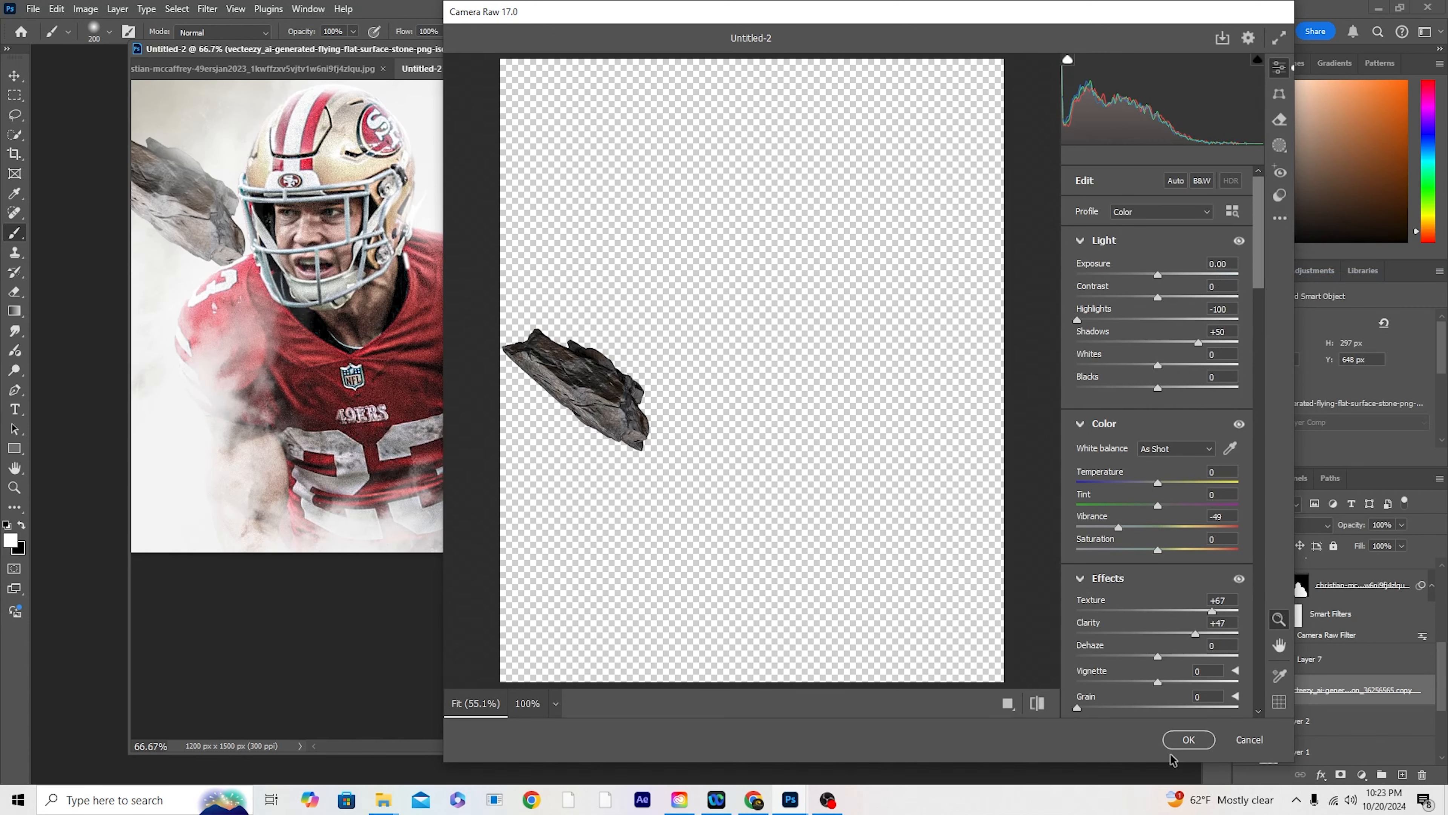
{"action": "left_click", "coordinate": [1188, 740]}
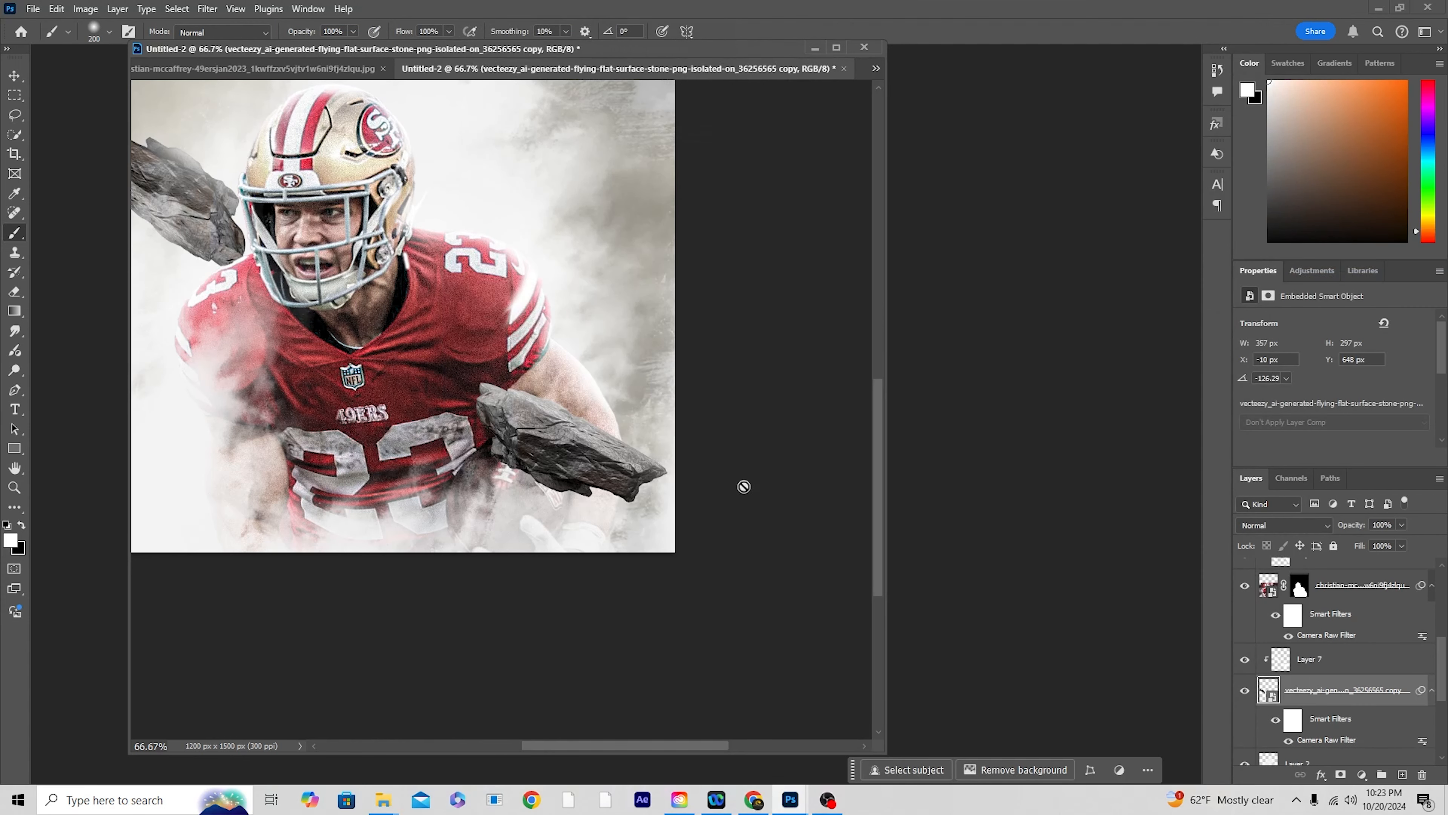
Step: Place the flying rocks and meteorites image over the upper part of the poster at 6.40% scale
{"action": "key", "text": "ctrl+minus"}
{"action": "key", "text": "ctrl+minus"}
{"action": "key", "text": "ctrl+plus"}
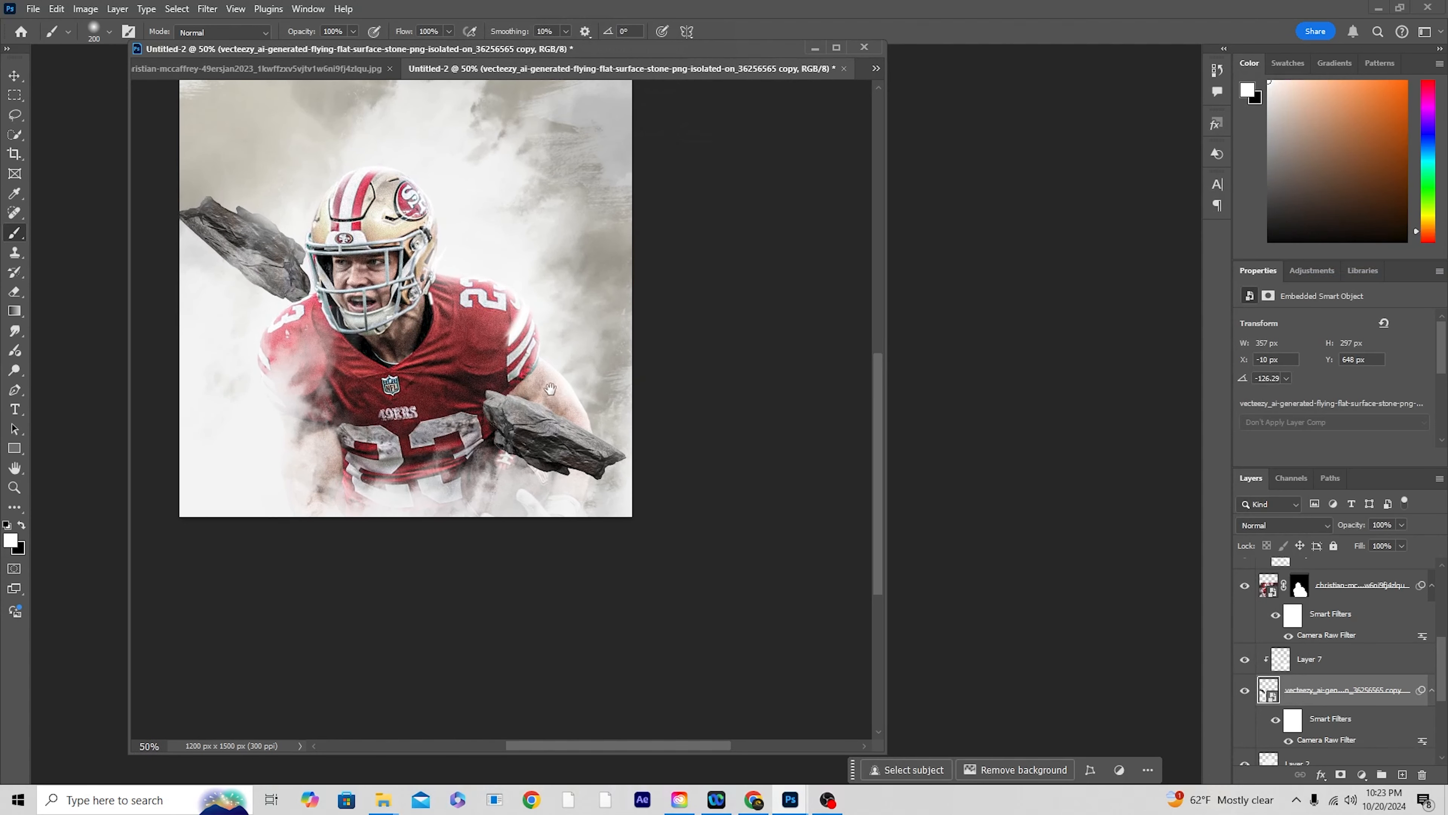
{"action": "left_click_drag", "start_coordinate": [551, 389], "coordinate": [738, 417]}
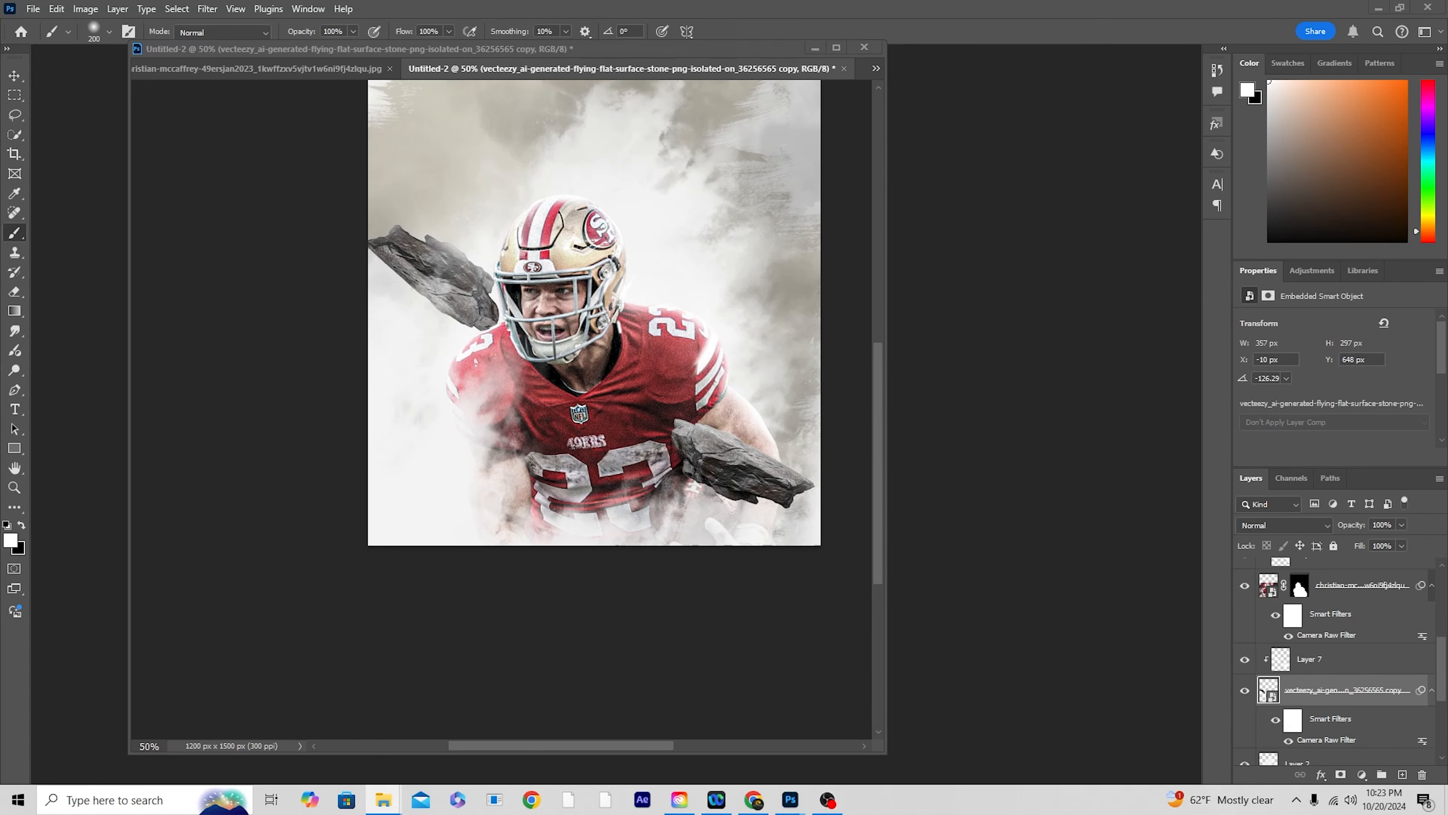
{"action": "left_click_drag", "start_coordinate": [1366, 614], "coordinate": [592, 316]}
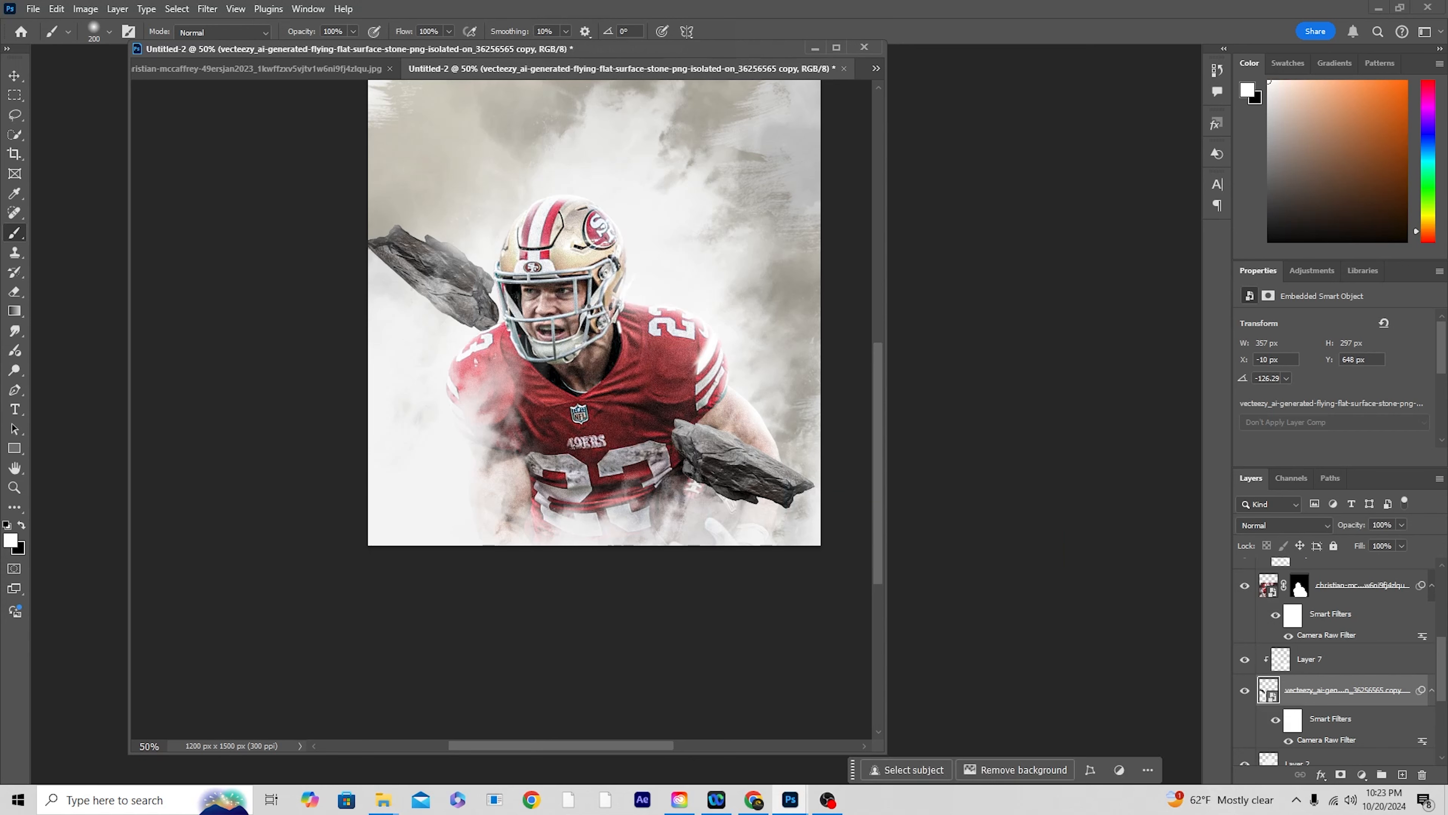
{"action": "left_click_drag", "start_coordinate": [727, 275], "coordinate": [695, 212]}
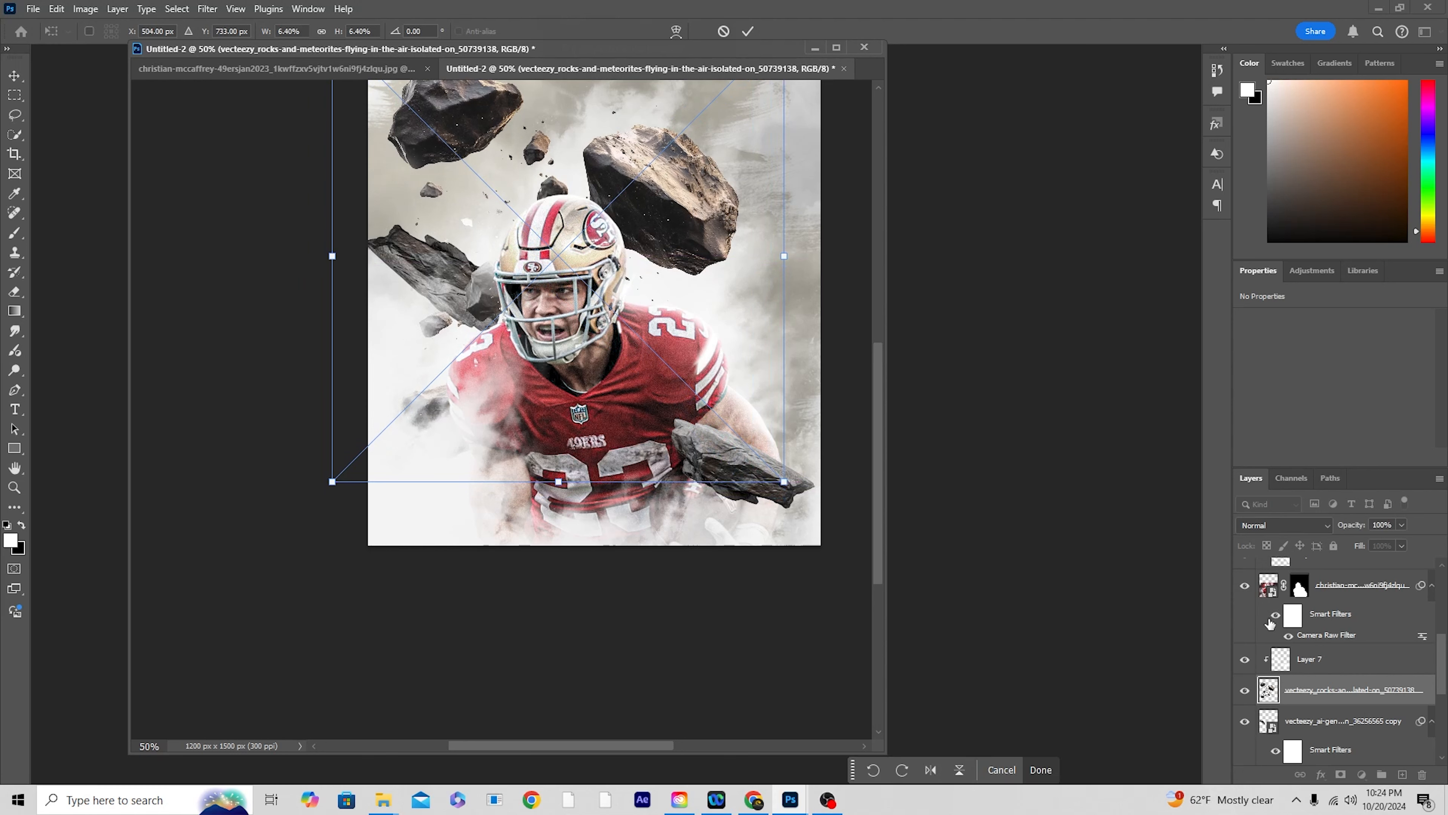
{"action": "key", "text": "Return"}
{"action": "key", "text": "b"}
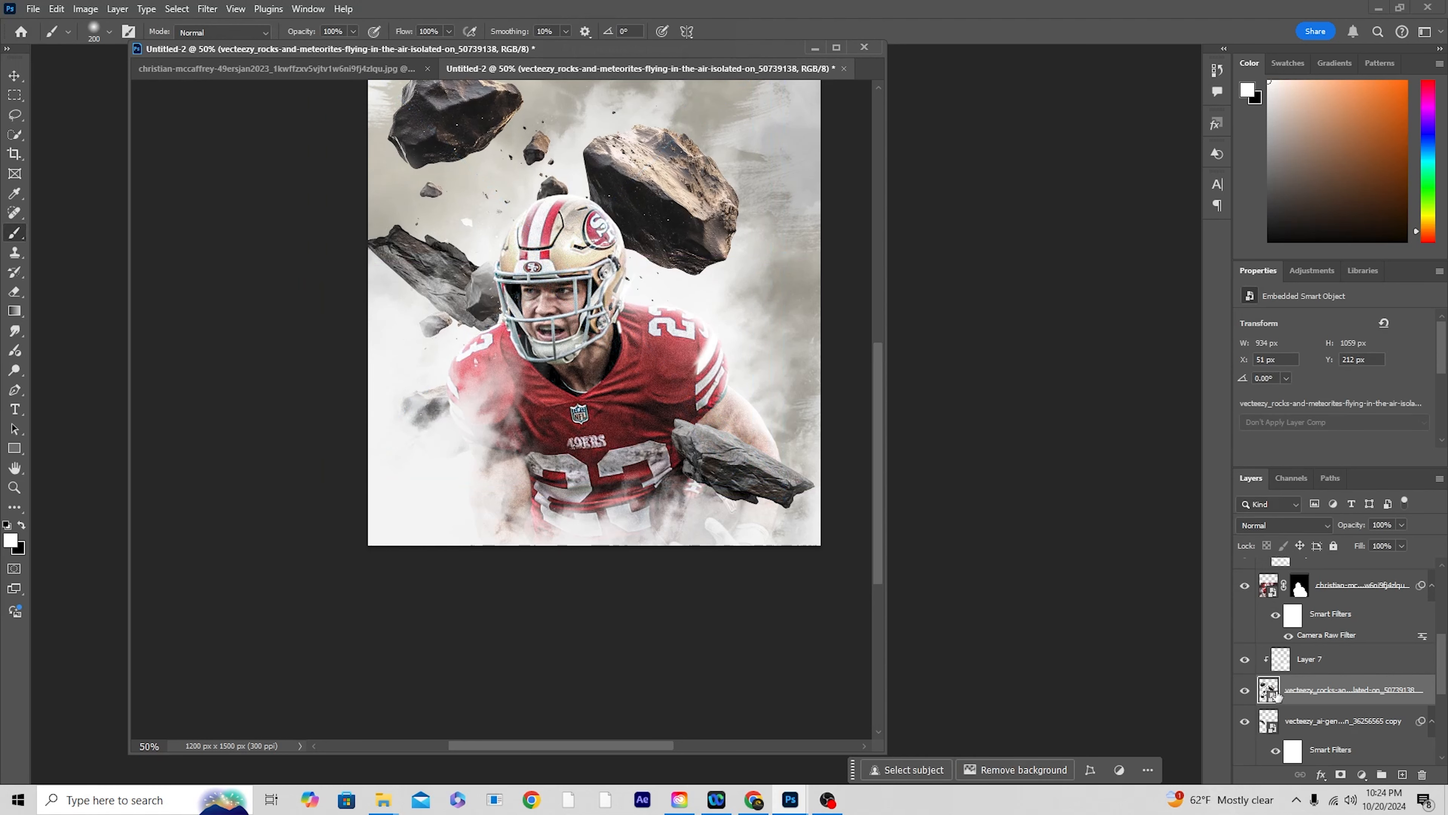
Step: Move the rocks and meteorites layer in front of the player, between Layer 3 and Layer 6, and add a layer mask
{"action": "left_click_drag", "start_coordinate": [1273, 690], "coordinate": [1333, 588]}
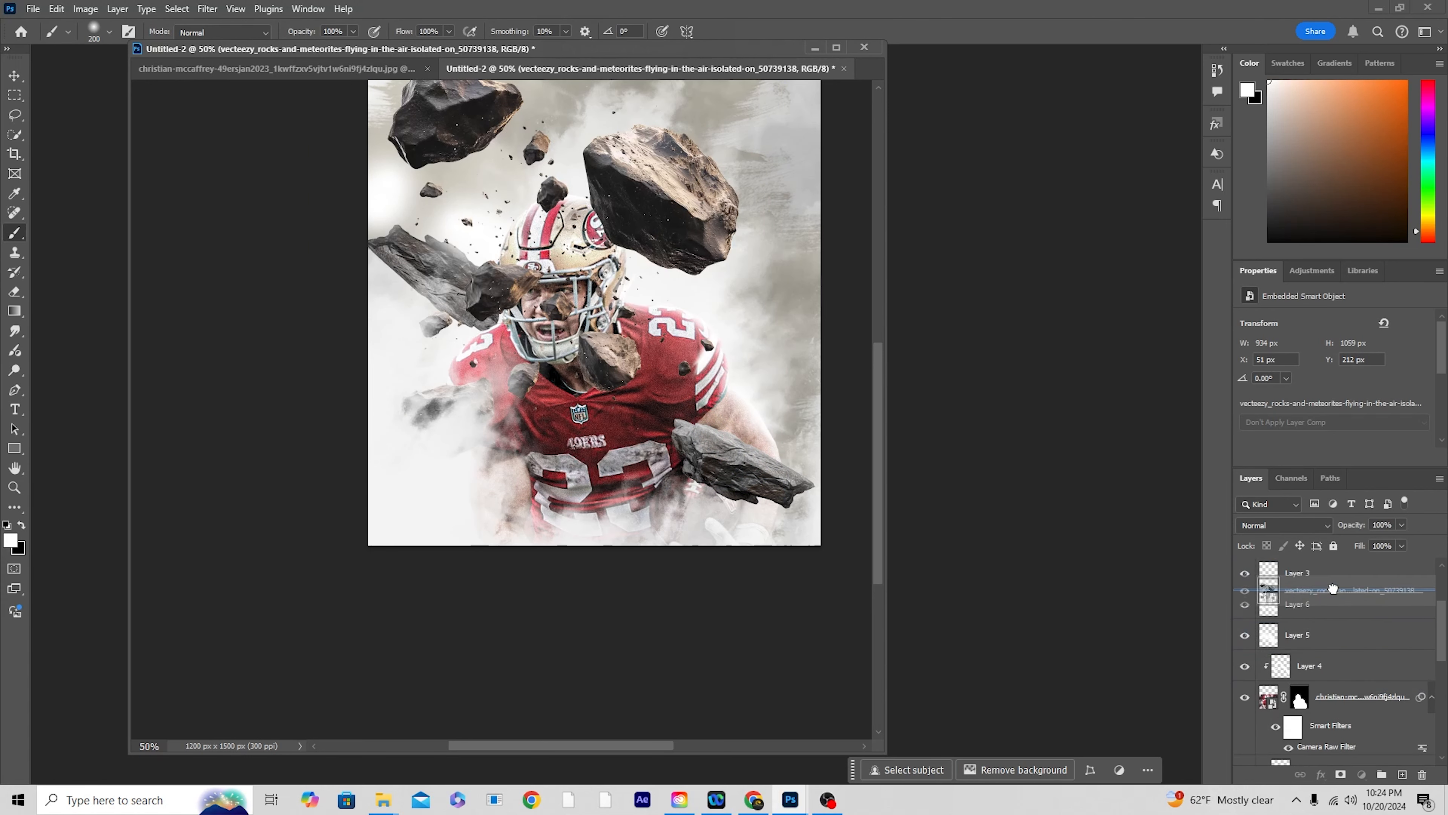
{"action": "left_click_drag", "start_coordinate": [1333, 588], "coordinate": [1332, 596]}
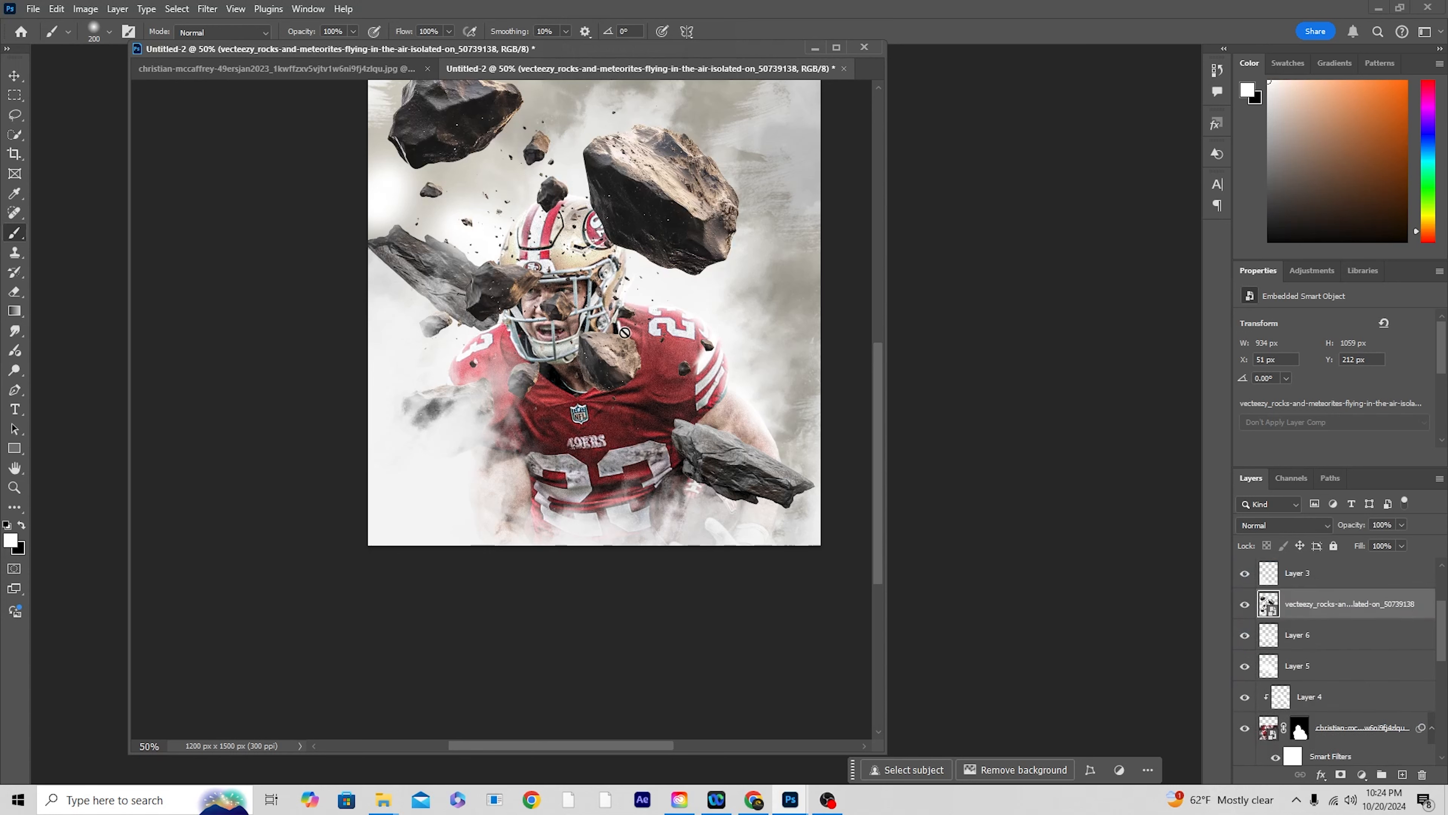
{"action": "left_click", "coordinate": [1338, 777]}
Step: Enlarge the soft brush to 500 px and paint black on the mask over the large rock beside the helmet
{"action": "key", "text": "bracketright"}
{"action": "key", "text": "bracketright"}
{"action": "key", "text": "bracketright"}
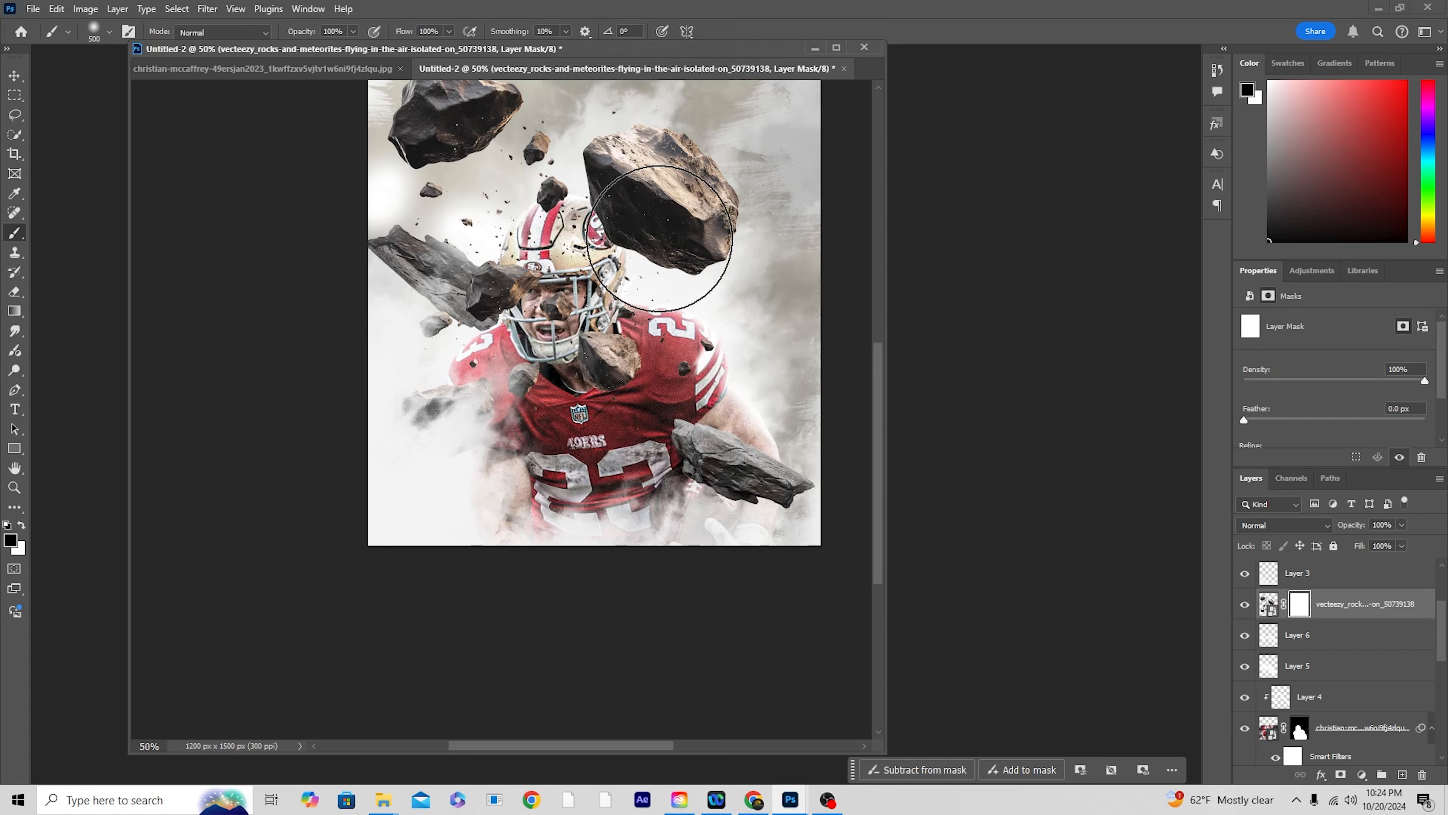
{"action": "left_click", "coordinate": [656, 184]}
{"action": "left_click", "coordinate": [664, 181]}
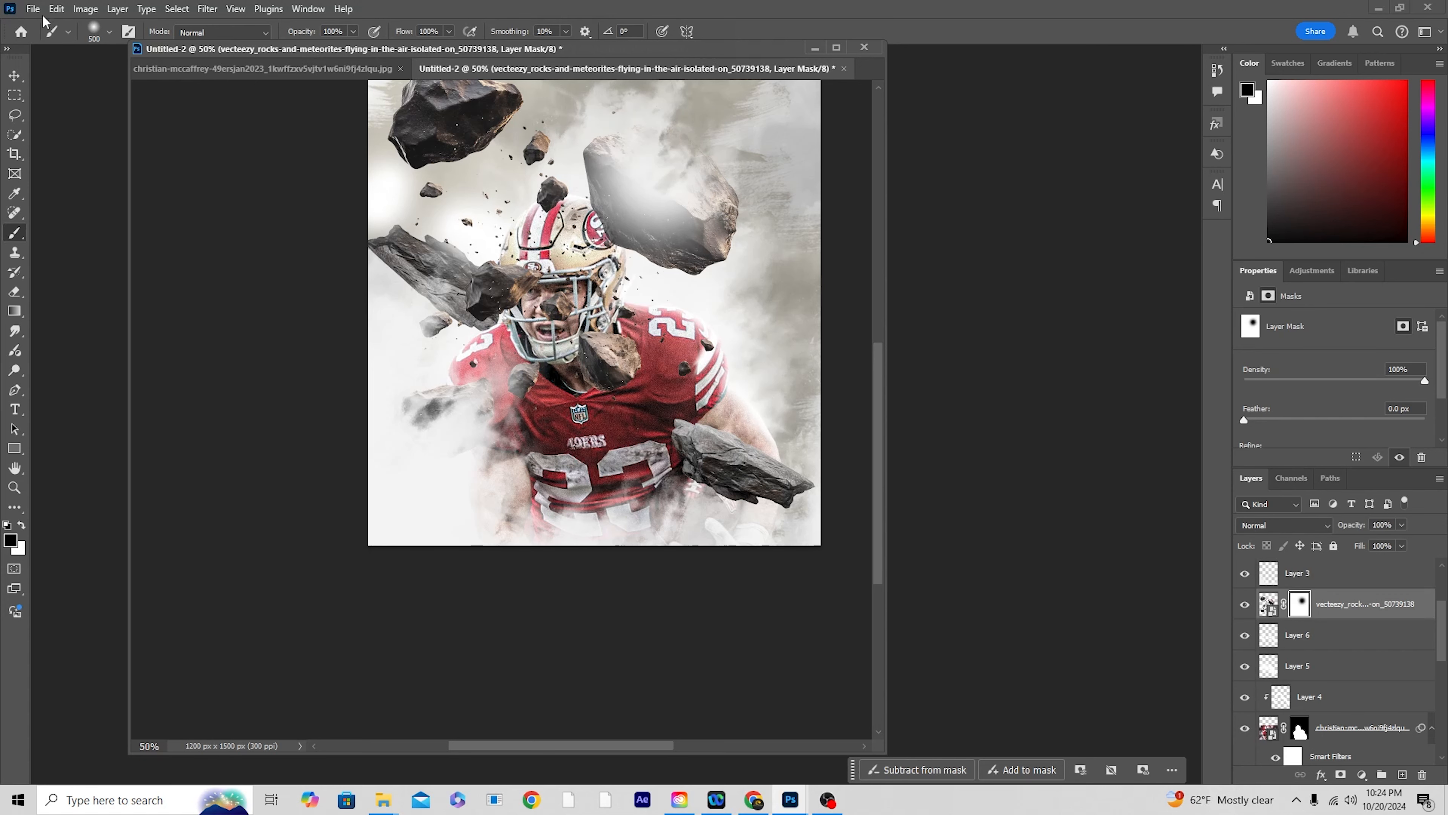
Step: Switch to the Hard Round brush and mask out the whole large rock beside the helmet
{"action": "left_click", "coordinate": [109, 34]}
{"action": "left_click", "coordinate": [117, 278]}
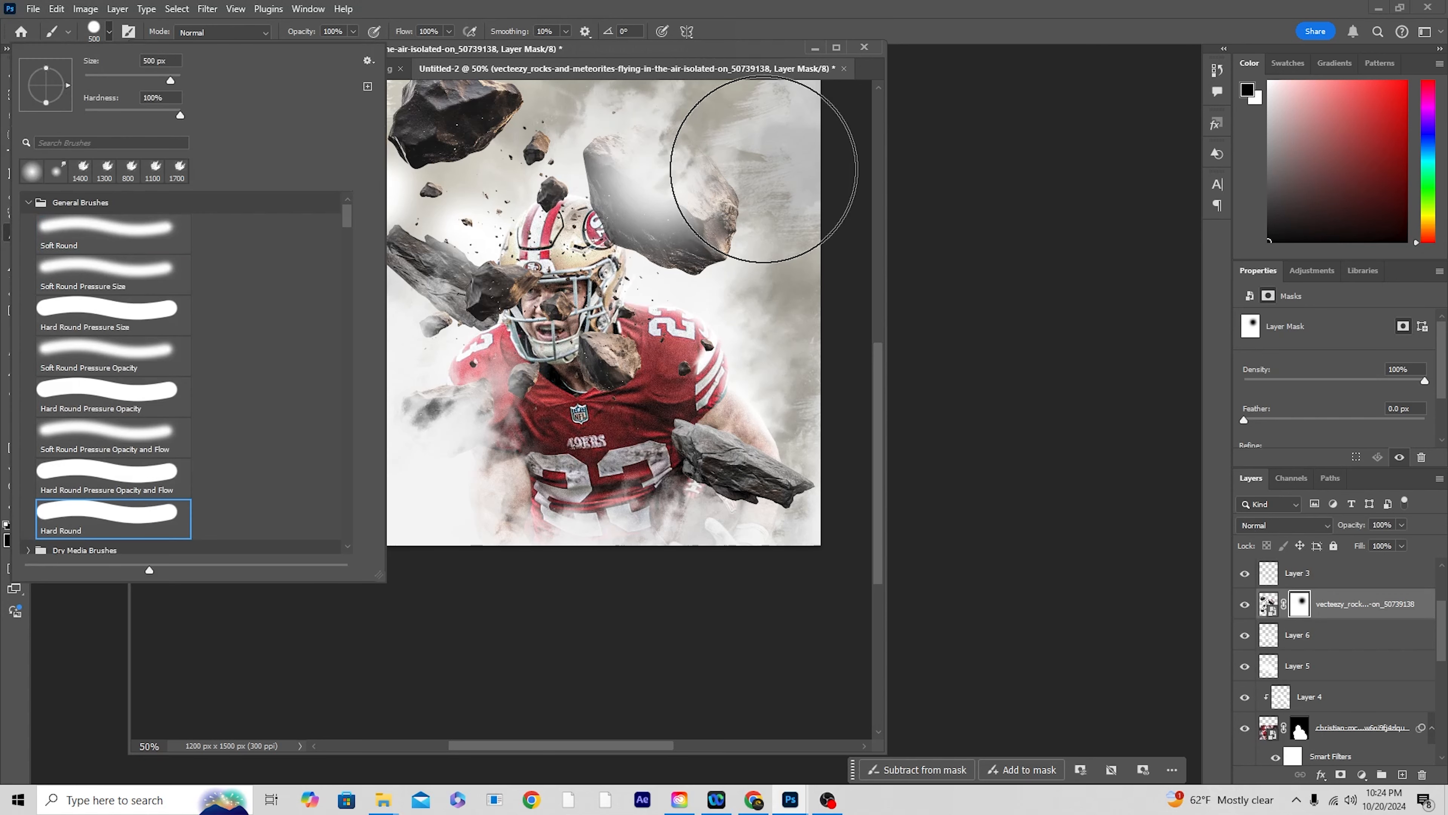
{"action": "left_click", "coordinate": [662, 178]}
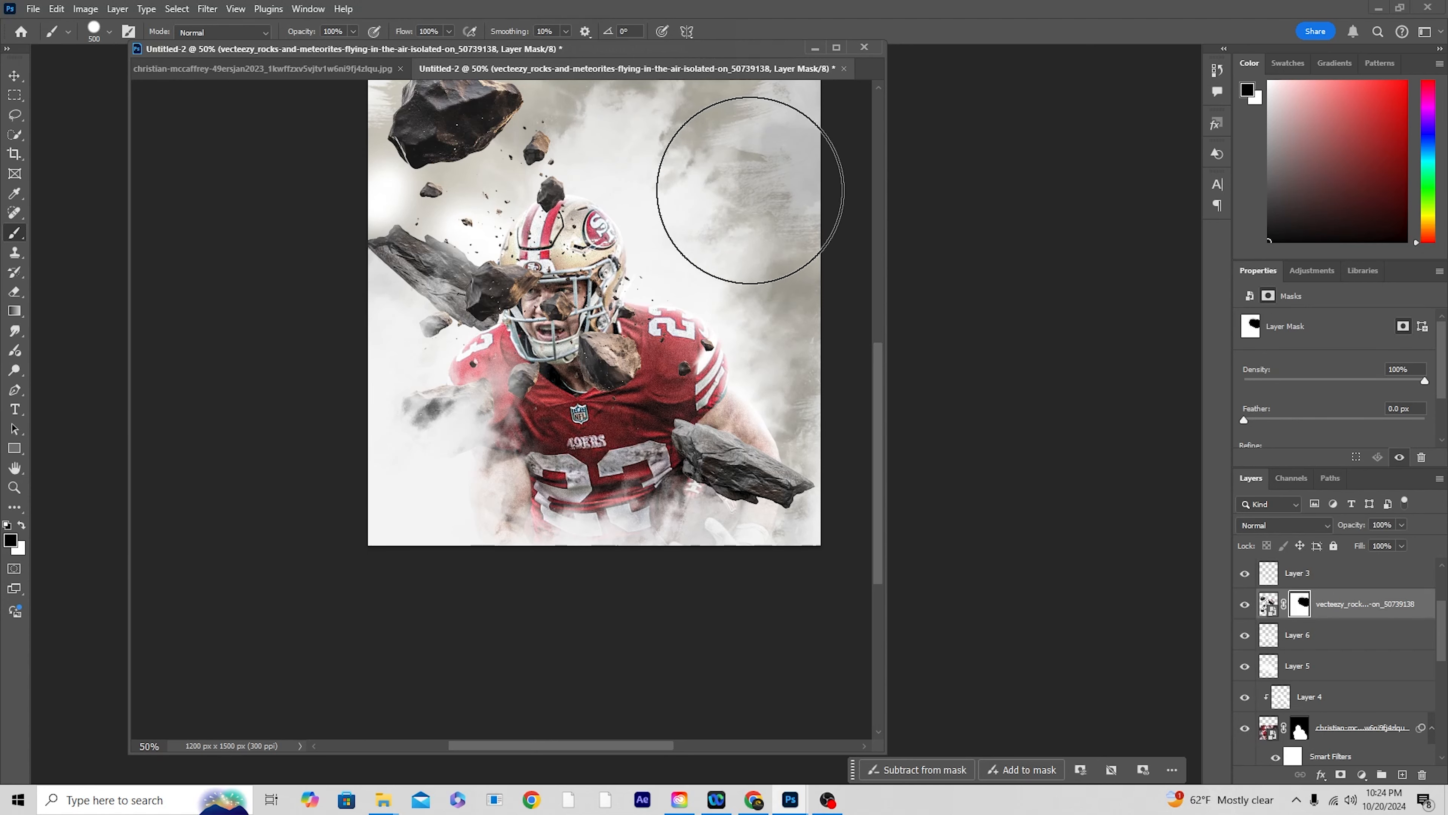
Step: Reduce the brush to 250 px and 125 px and mask out the rocks covering the player's face, chin and collar
{"action": "key", "text": "bracketleft"}
{"action": "key", "text": "bracketleft"}
{"action": "key", "text": "bracketleft"}
{"action": "key", "text": "bracketleft"}
{"action": "key", "text": "bracketleft"}
{"action": "key", "text": "bracketleft"}
{"action": "key", "text": "bracketleft"}
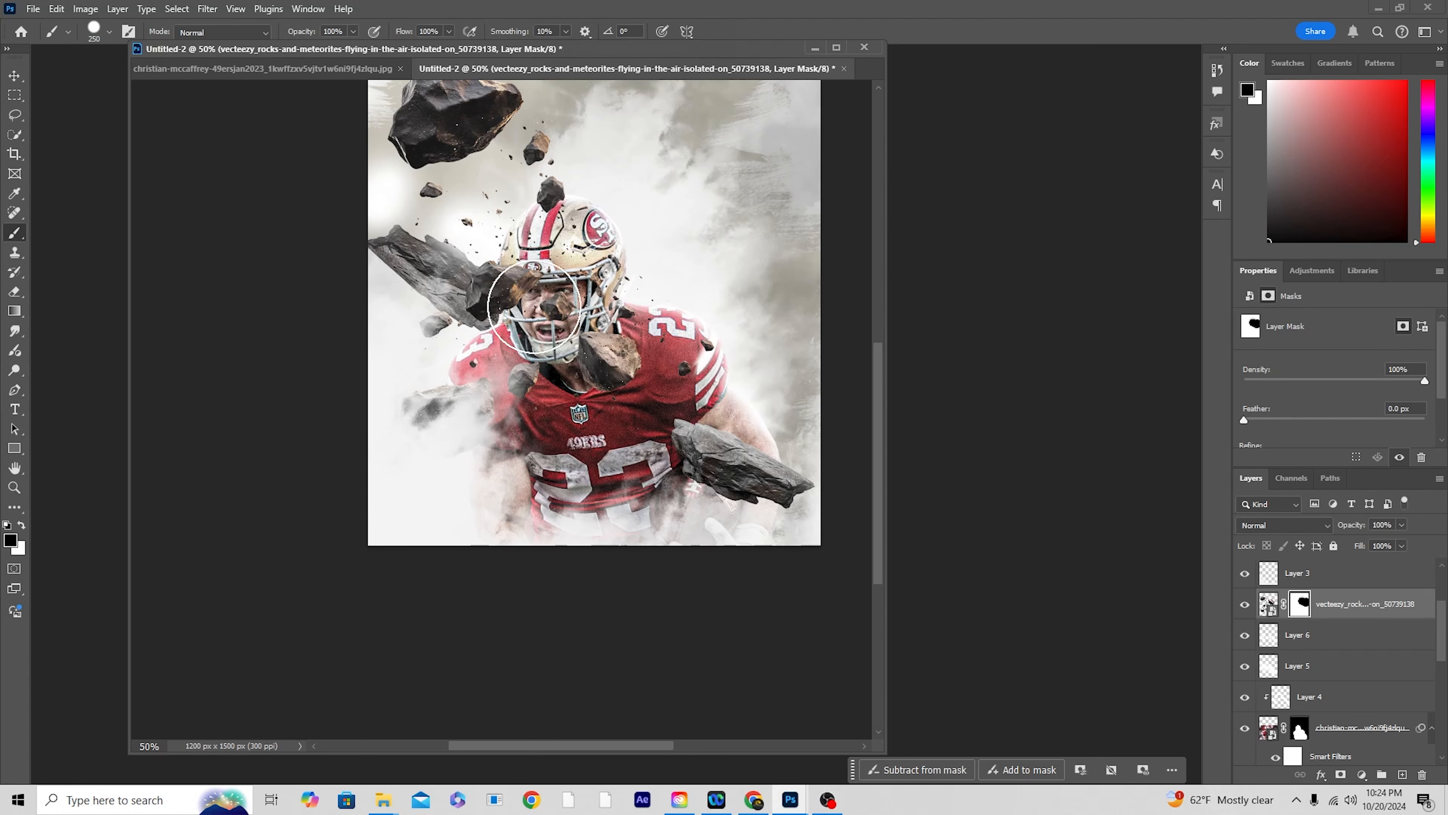
{"action": "left_click", "coordinate": [554, 307]}
{"action": "mouse_move", "coordinate": [524, 295]}
{"action": "left_mouse_down"}
{"action": "mouse_move", "coordinate": [478, 283]}
{"action": "mouse_move", "coordinate": [477, 305]}
{"action": "mouse_move", "coordinate": [500, 325]}
{"action": "left_mouse_up"}
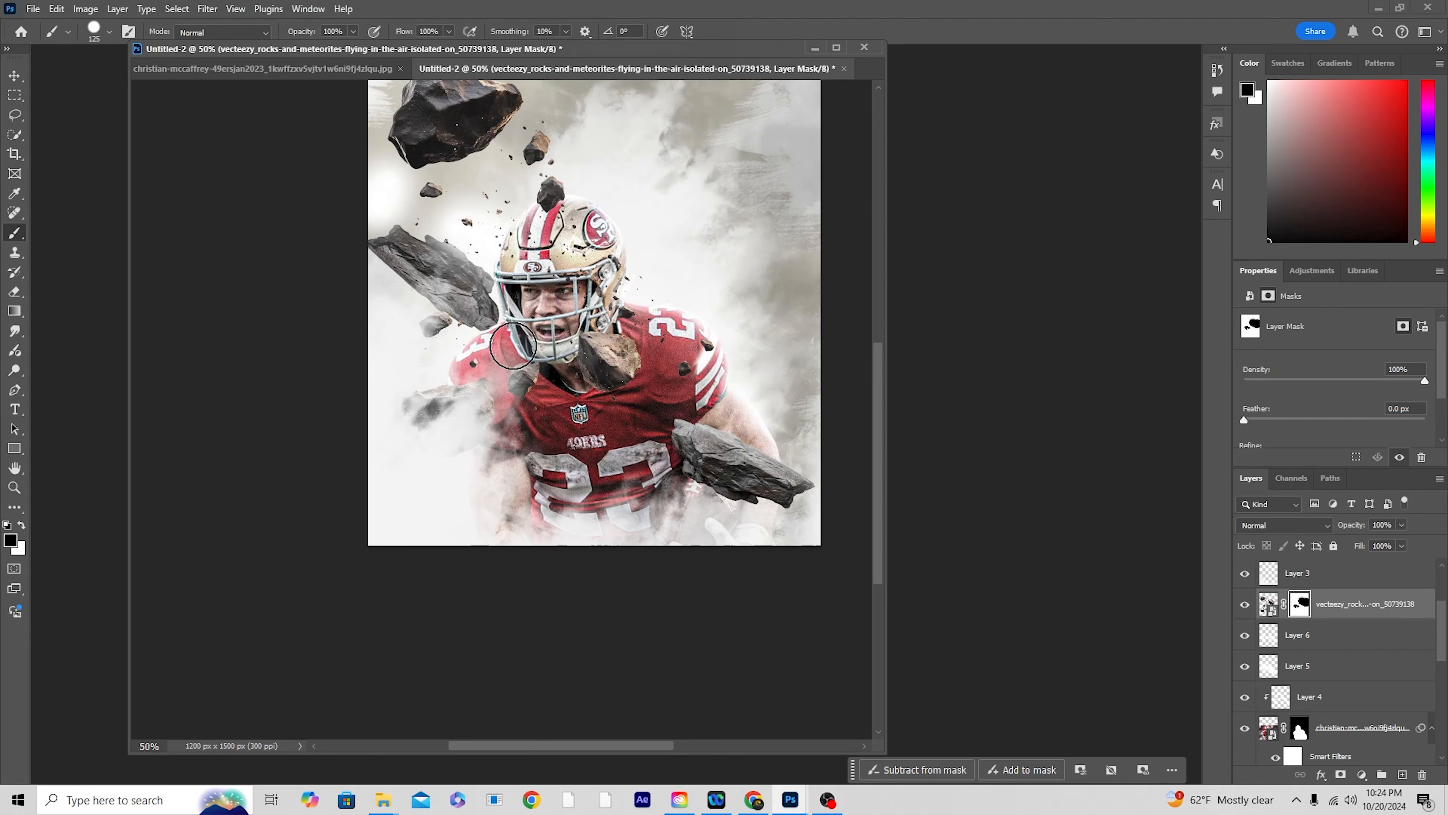
{"action": "mouse_move", "coordinate": [587, 344]}
{"action": "left_mouse_down"}
{"action": "mouse_move", "coordinate": [620, 384]}
{"action": "mouse_move", "coordinate": [639, 354]}
{"action": "mouse_move", "coordinate": [596, 397]}
{"action": "left_mouse_up"}
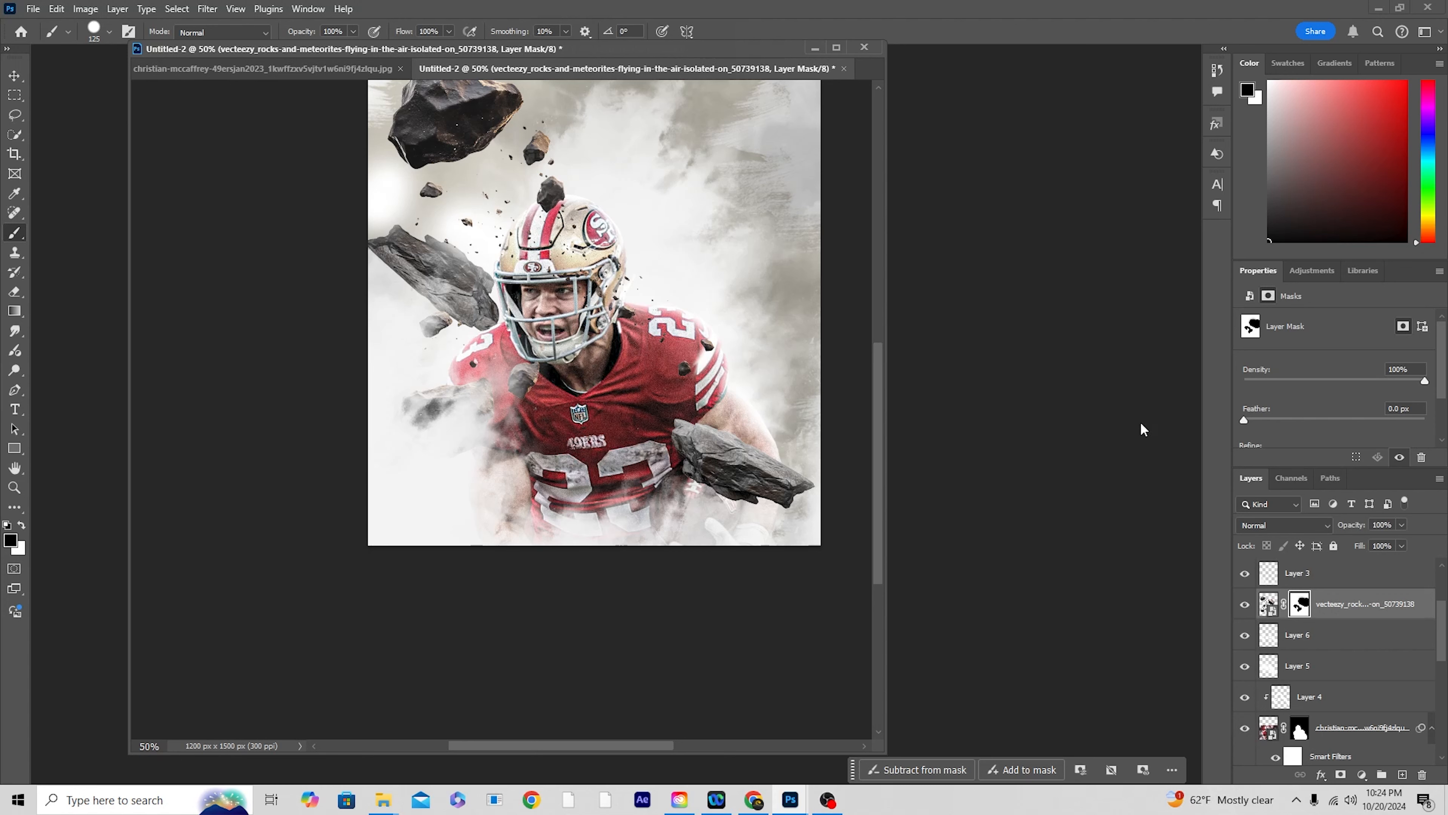
Step: Duplicate the masked rocks layer, move the original behind the player just above Layer 7, and delete its layer mask
{"action": "left_click", "coordinate": [1268, 606]}
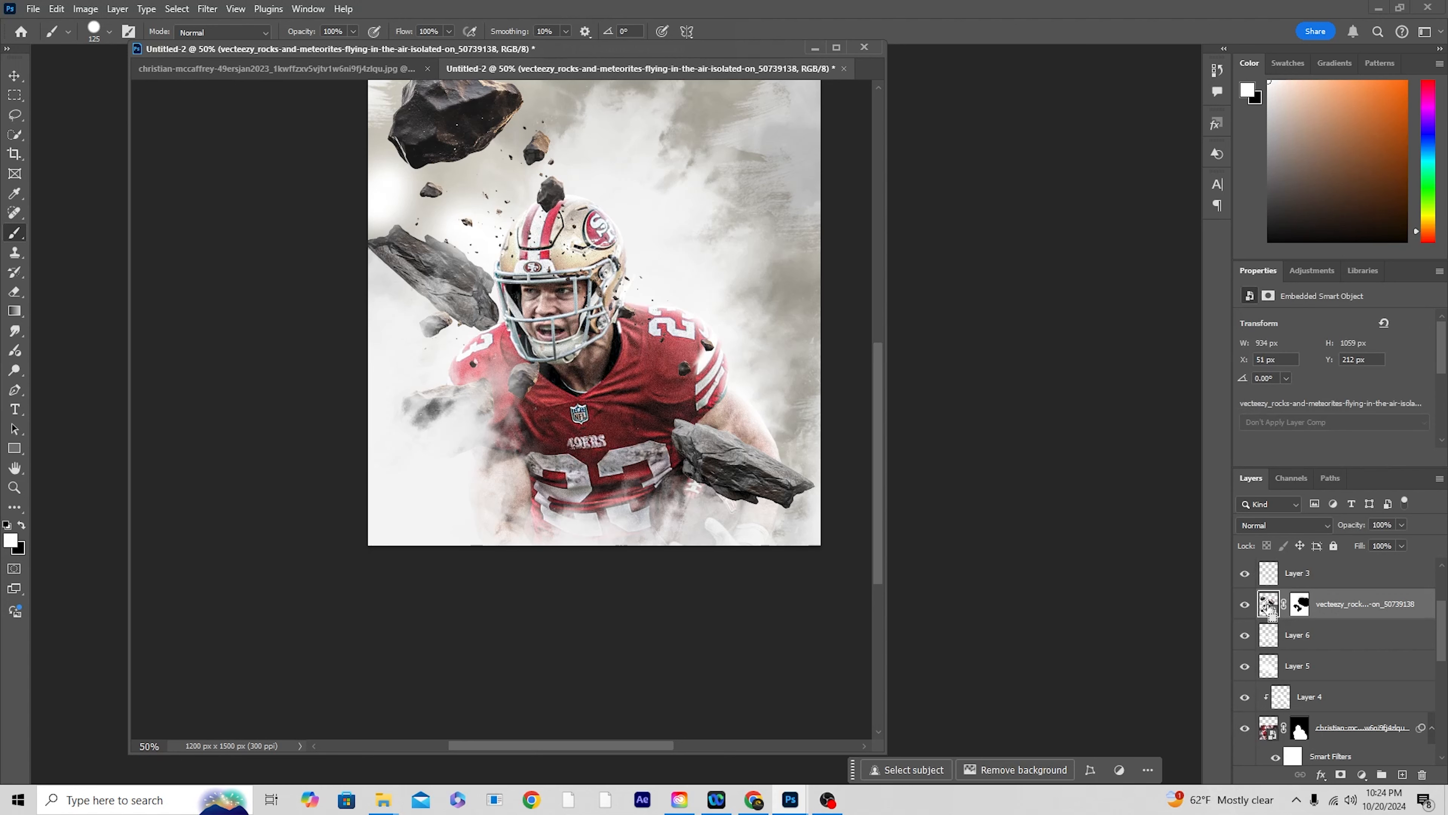
{"action": "key", "text": "ctrl+j"}
{"action": "left_click_drag", "start_coordinate": [1269, 639], "coordinate": [1307, 663]}
{"action": "left_click", "coordinate": [1300, 644]}
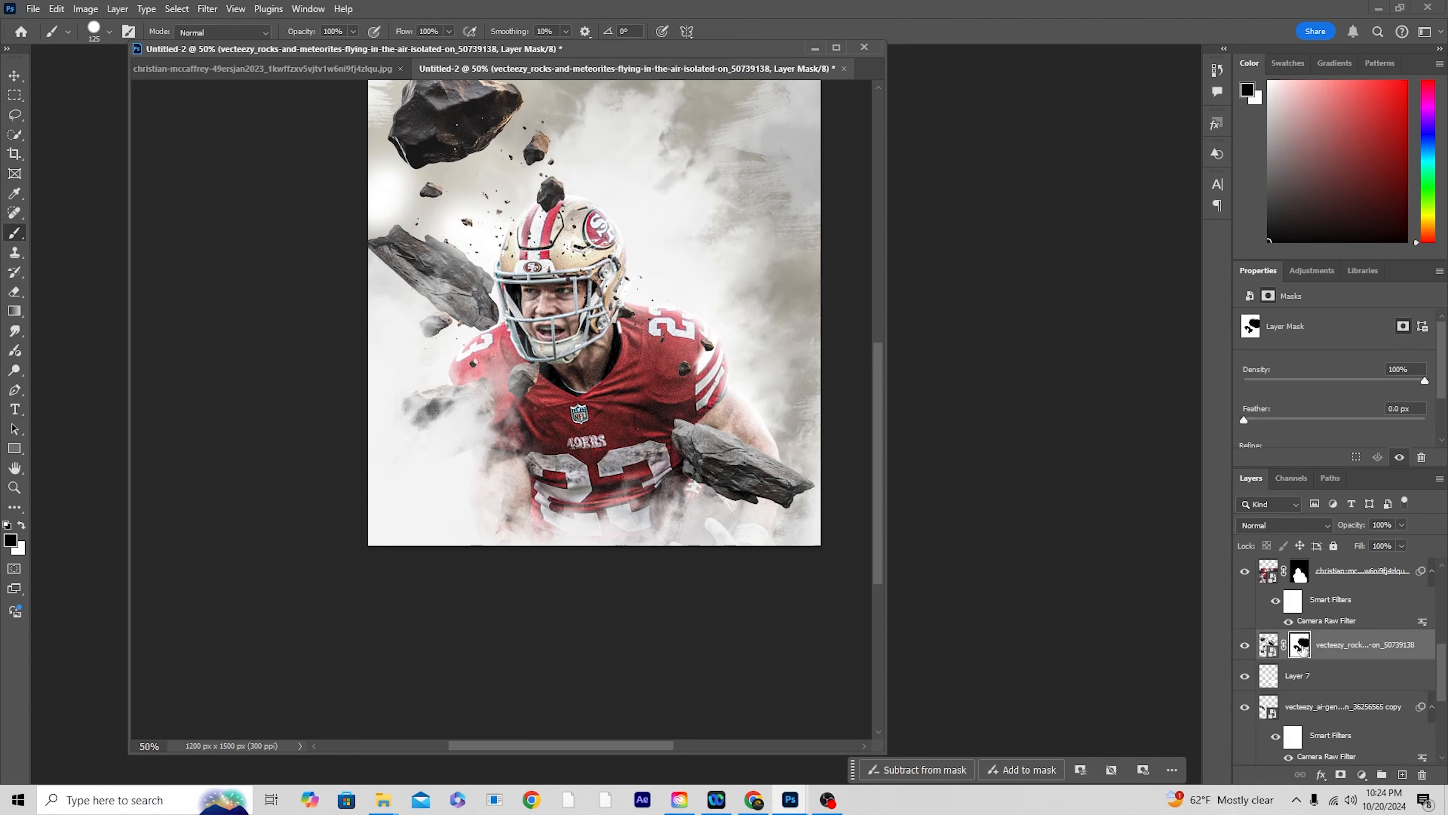
{"action": "key", "text": "Delete"}
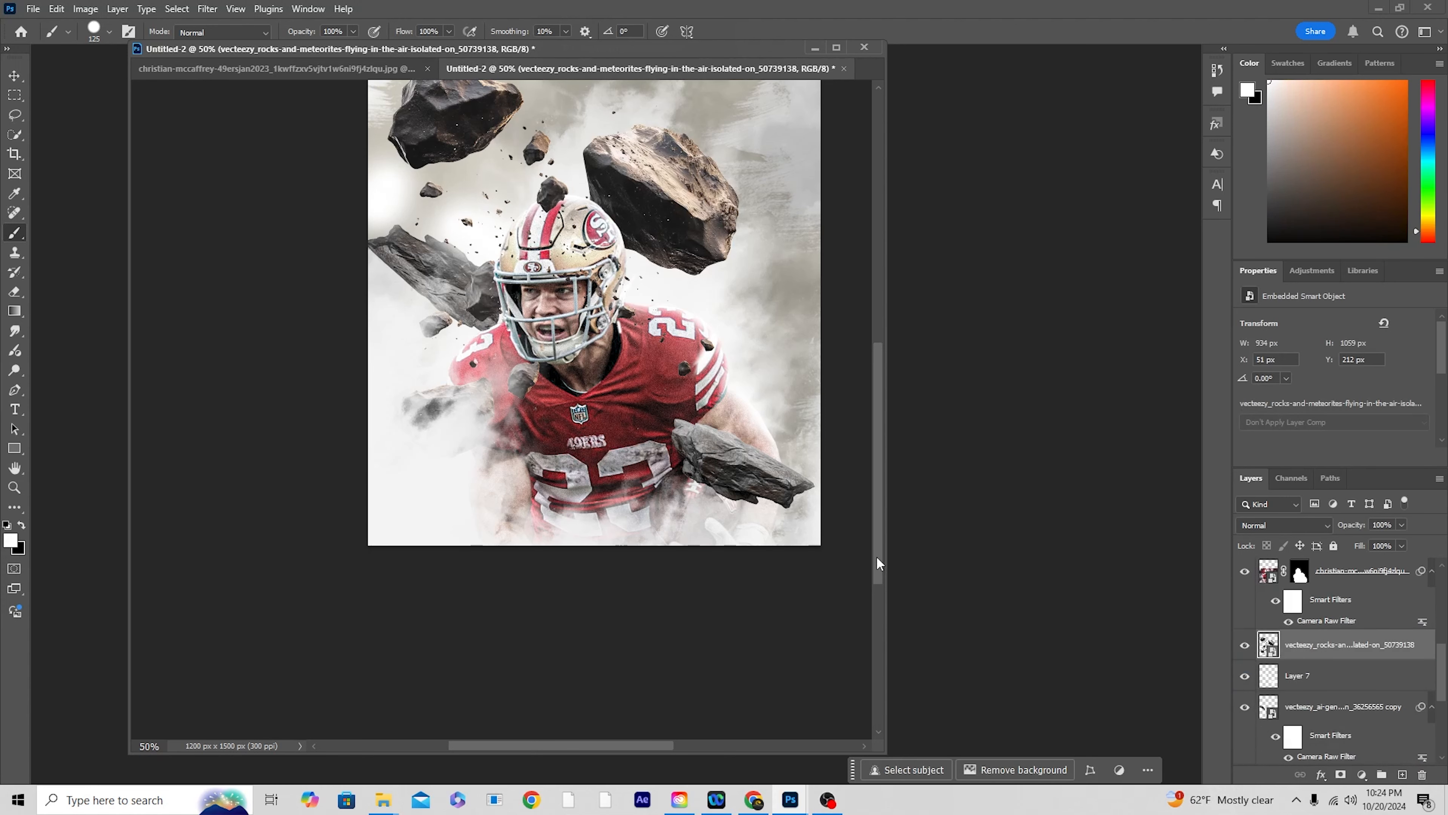
Step: Open the rocks layer behind the player in the Camera Raw Filter and apply the previous settings
{"action": "key", "text": "ctrl+minus"}
{"action": "key", "text": "ctrl+minus"}
{"action": "key", "text": "ctrl+minus"}
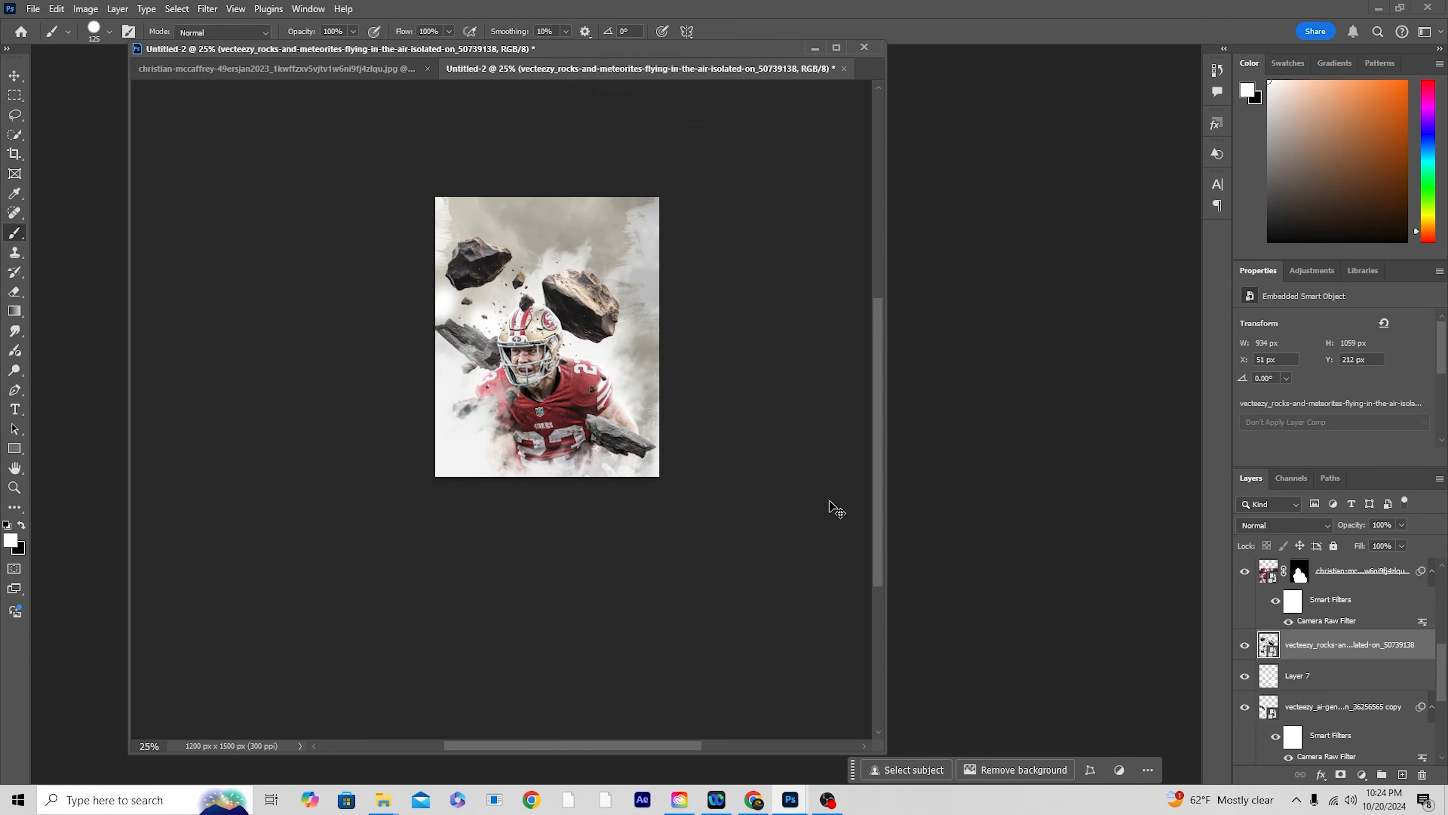
{"action": "key", "text": "ctrl+plus"}
{"action": "key", "text": "ctrl+plus"}
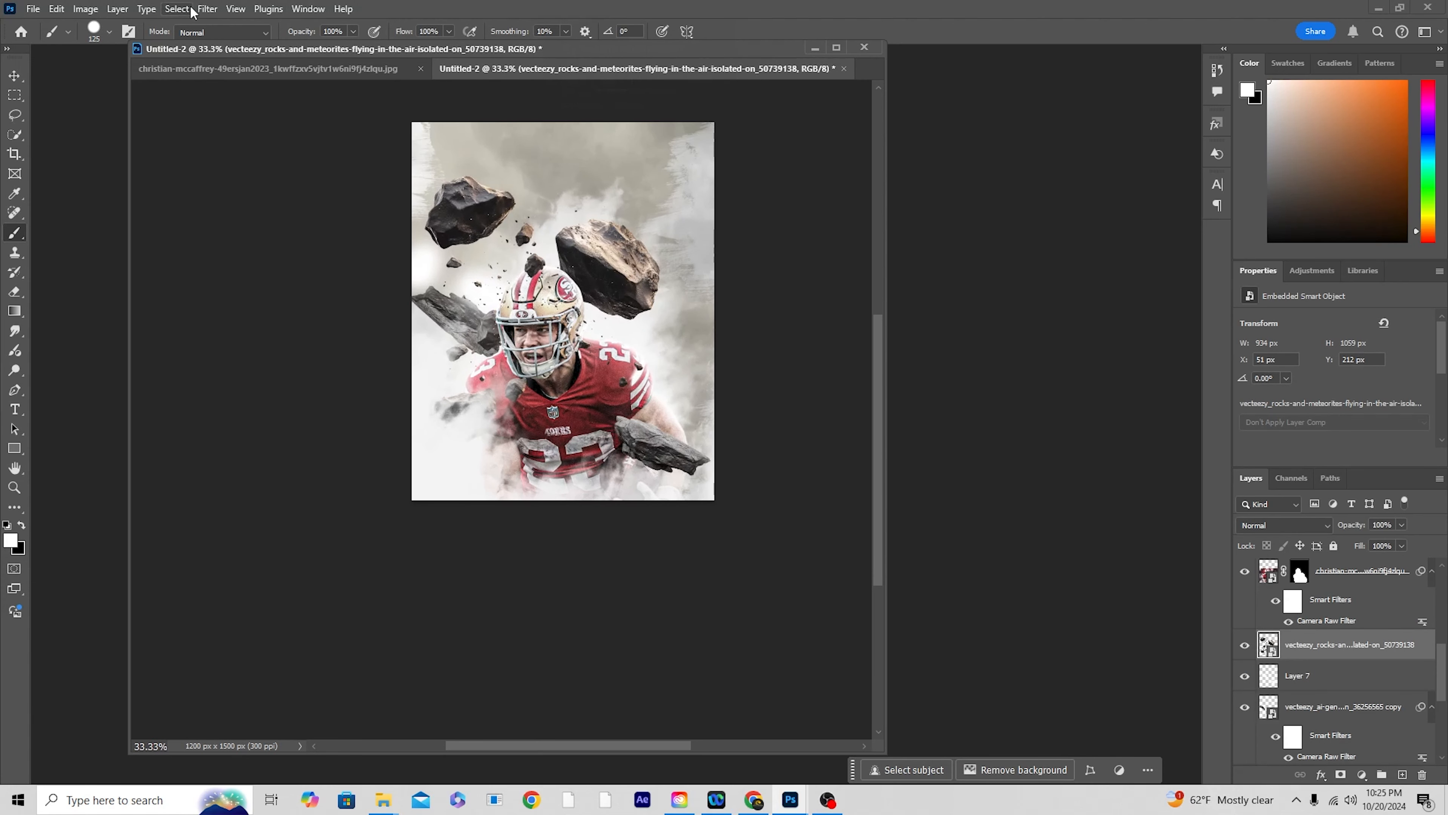
{"action": "left_click", "coordinate": [207, 9]}
{"action": "left_click", "coordinate": [223, 26]}
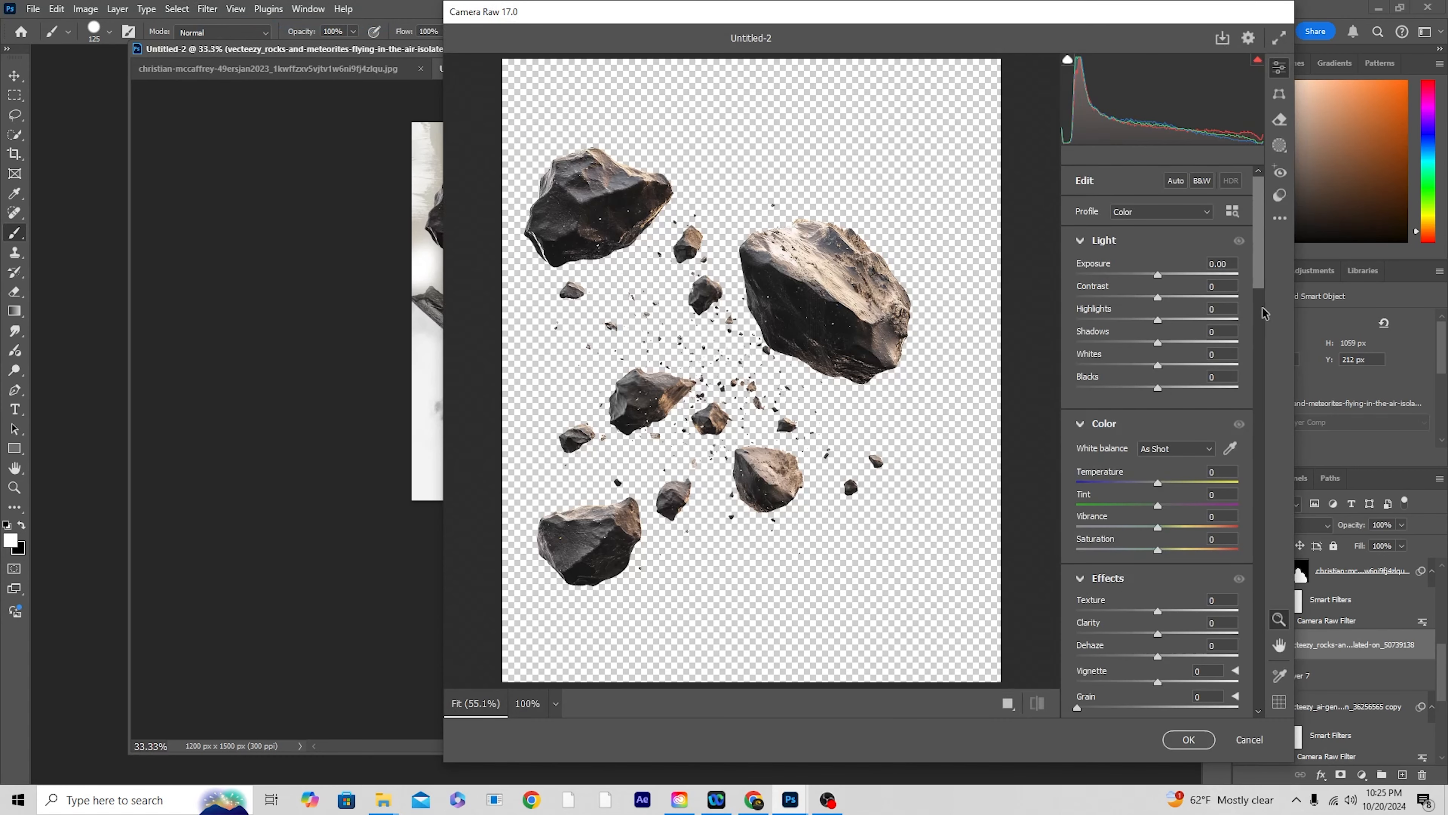
{"action": "left_click", "coordinate": [1280, 218]}
{"action": "left_click", "coordinate": [1271, 276]}
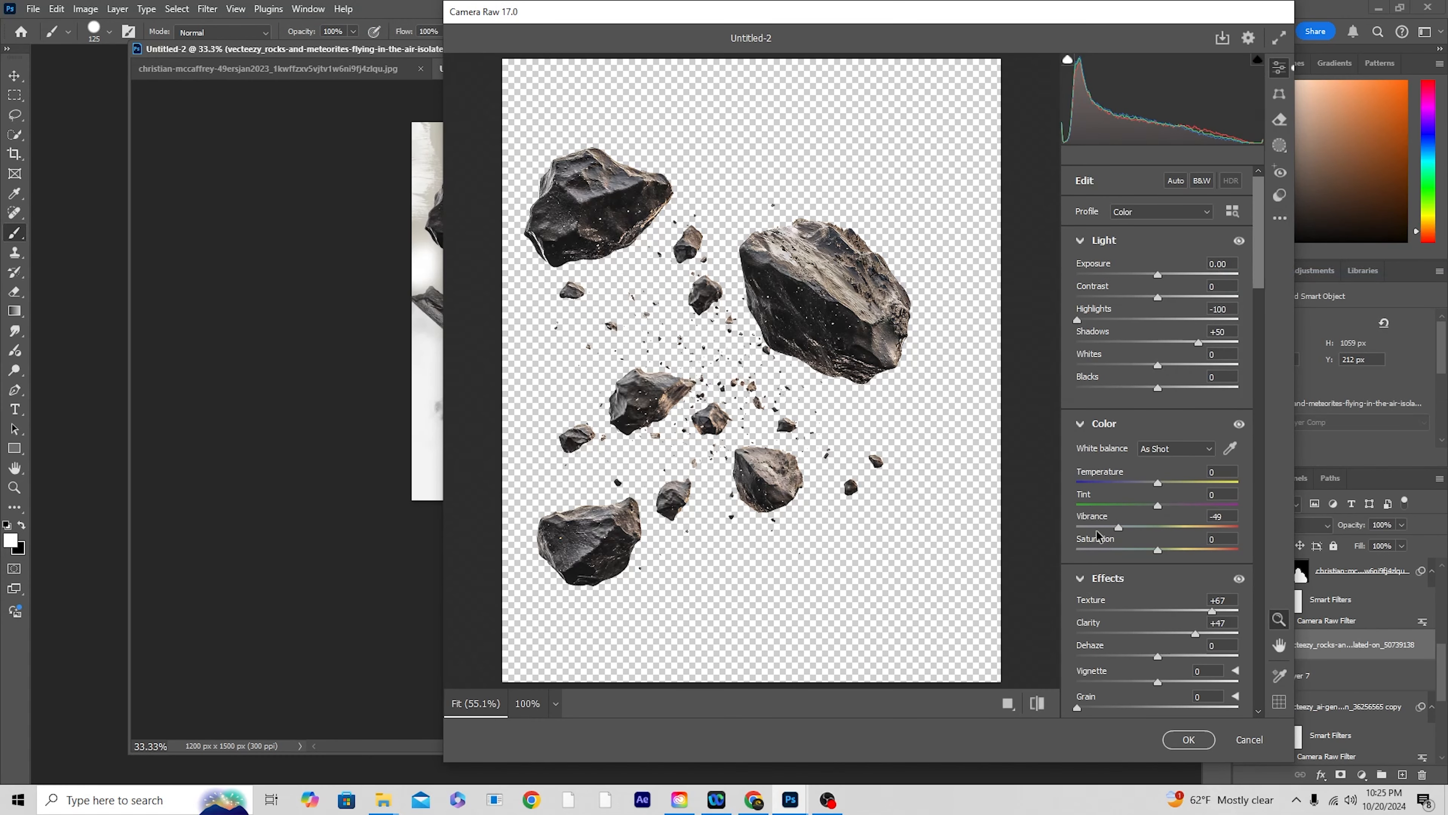
Step: Set the rocks' Camera Raw highlights to -65, shadows to +58 and vibrance to -28, and apply the filter
{"action": "left_click", "coordinate": [1106, 320]}
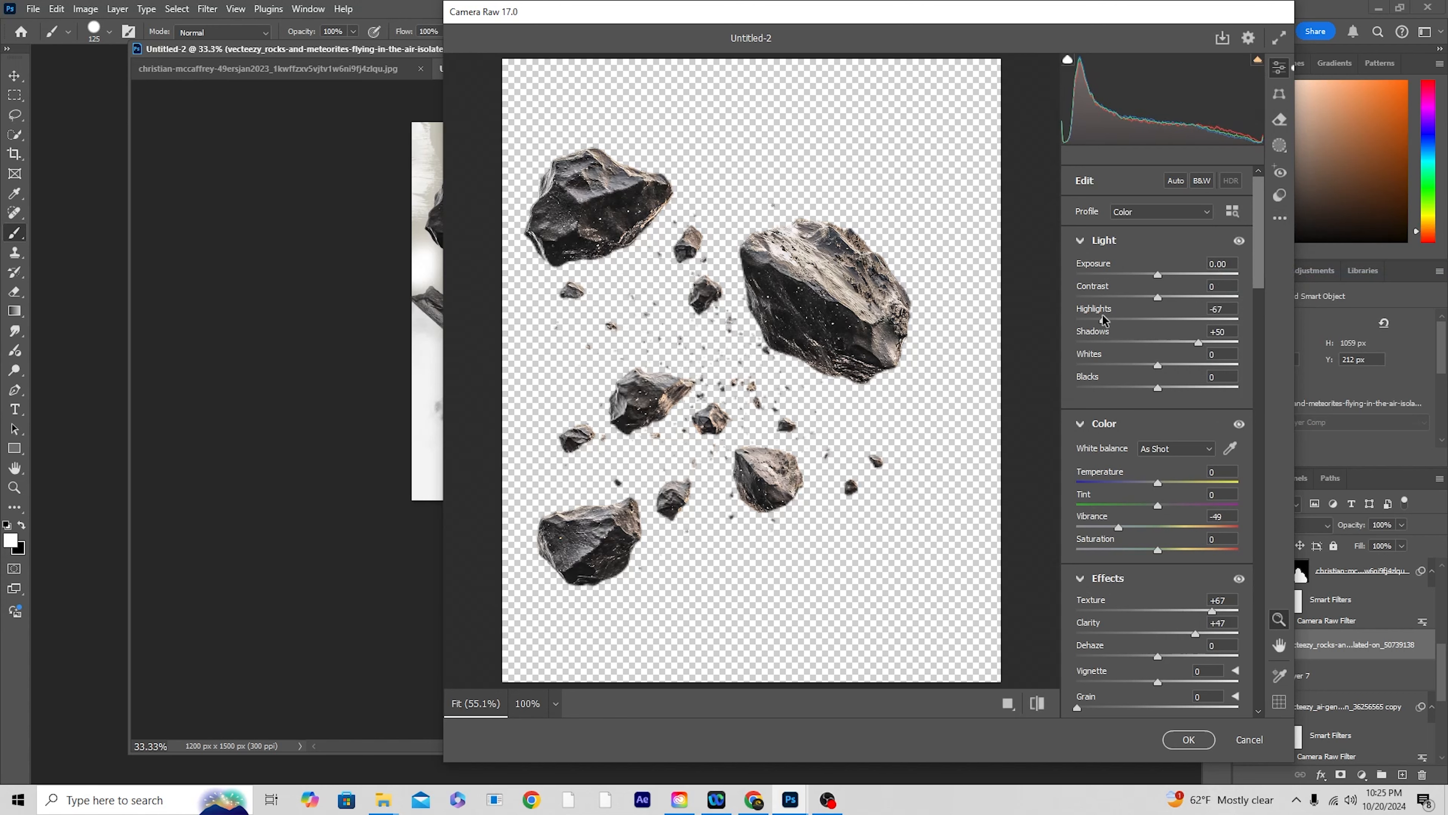
{"action": "left_click", "coordinate": [1203, 342]}
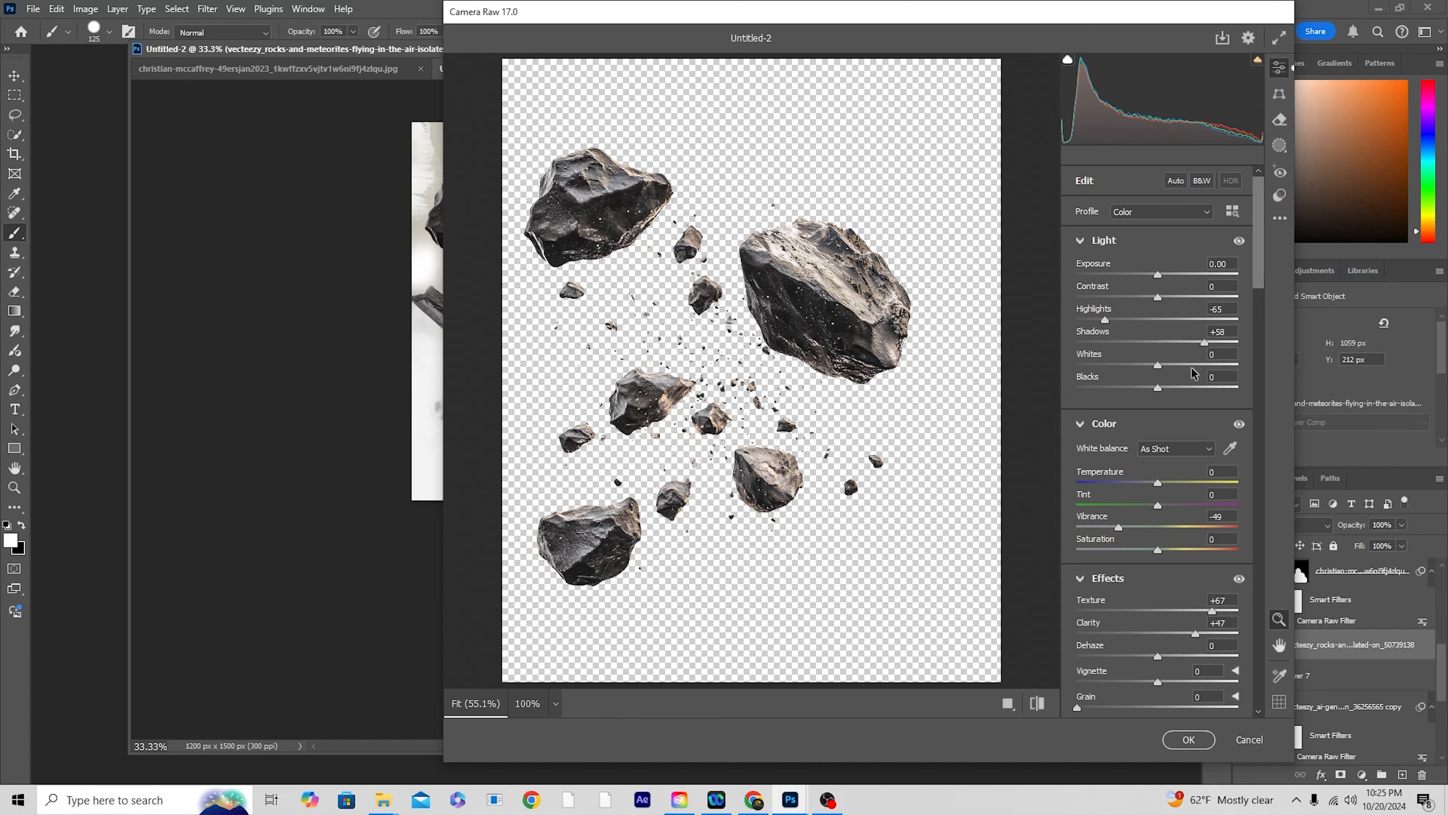
{"action": "left_click", "coordinate": [1135, 527]}
{"action": "left_click", "coordinate": [1188, 739]}
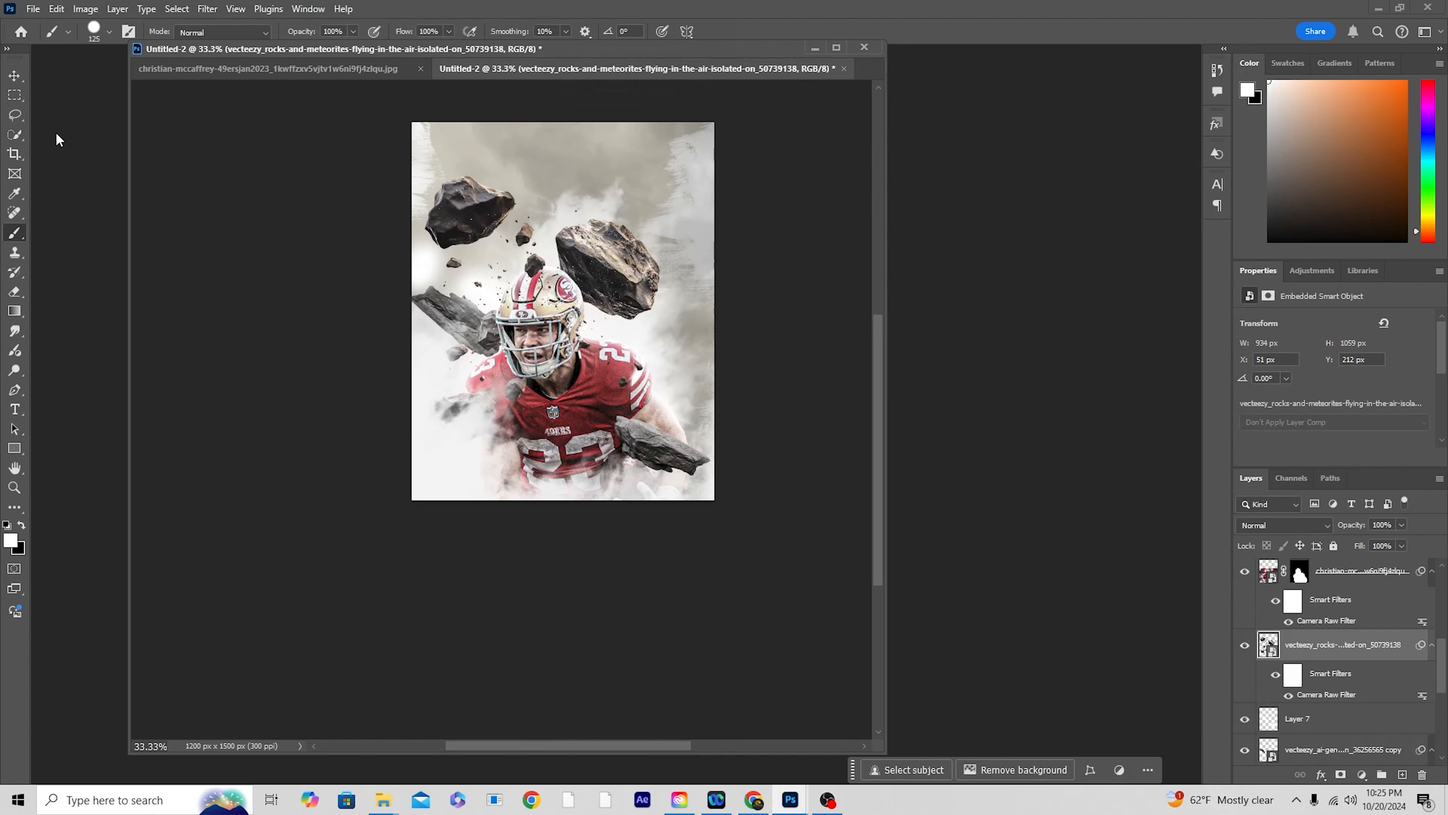
Step: Apply the Camera Raw Filter with the previous settings to the masked rocks copy in front of the player
{"action": "scroll", "coordinate": [1310, 644], "scroll_direction": "up", "scroll_amount": 5}
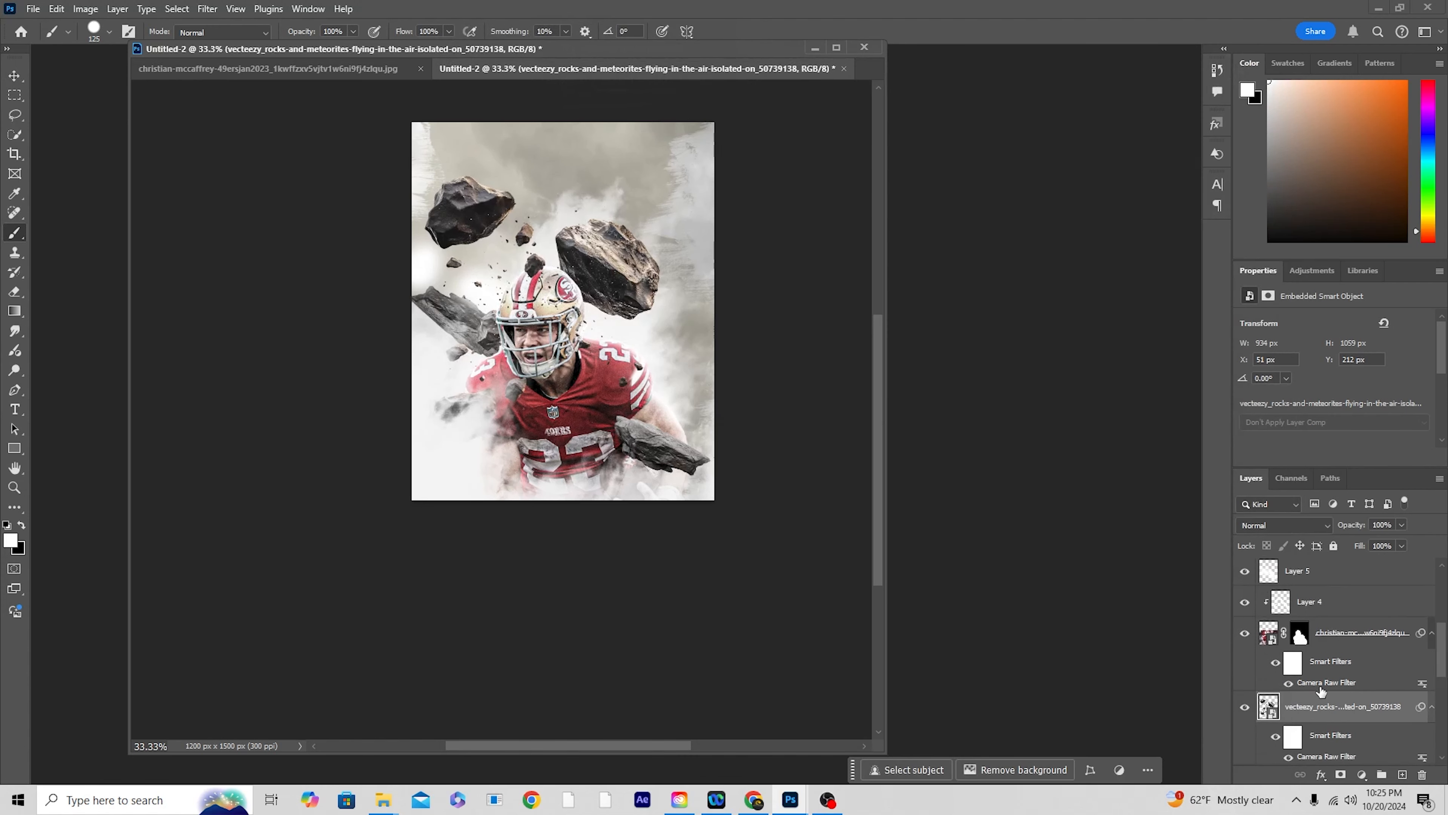
{"action": "left_click", "coordinate": [1265, 606]}
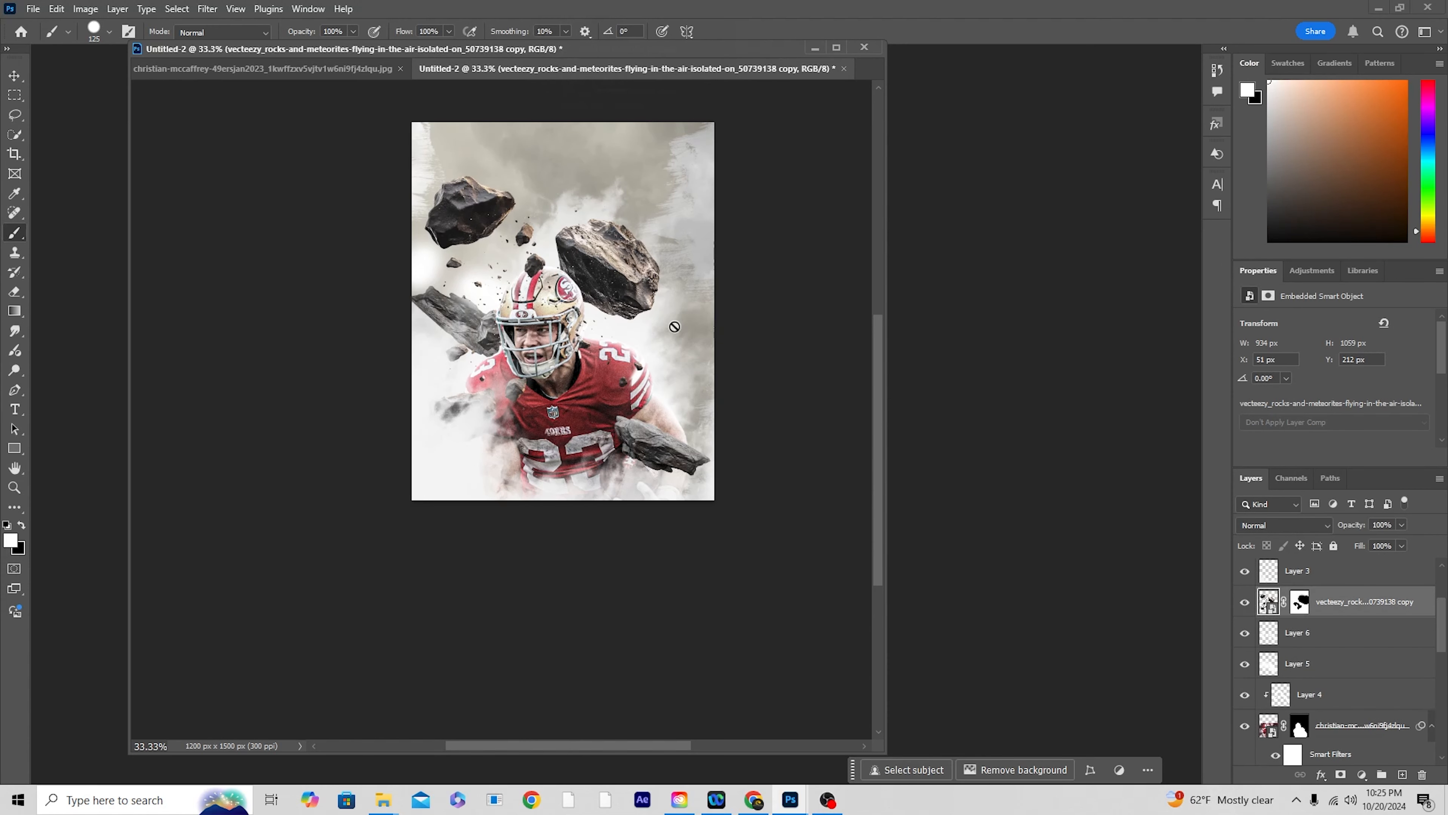
{"action": "left_click", "coordinate": [208, 9]}
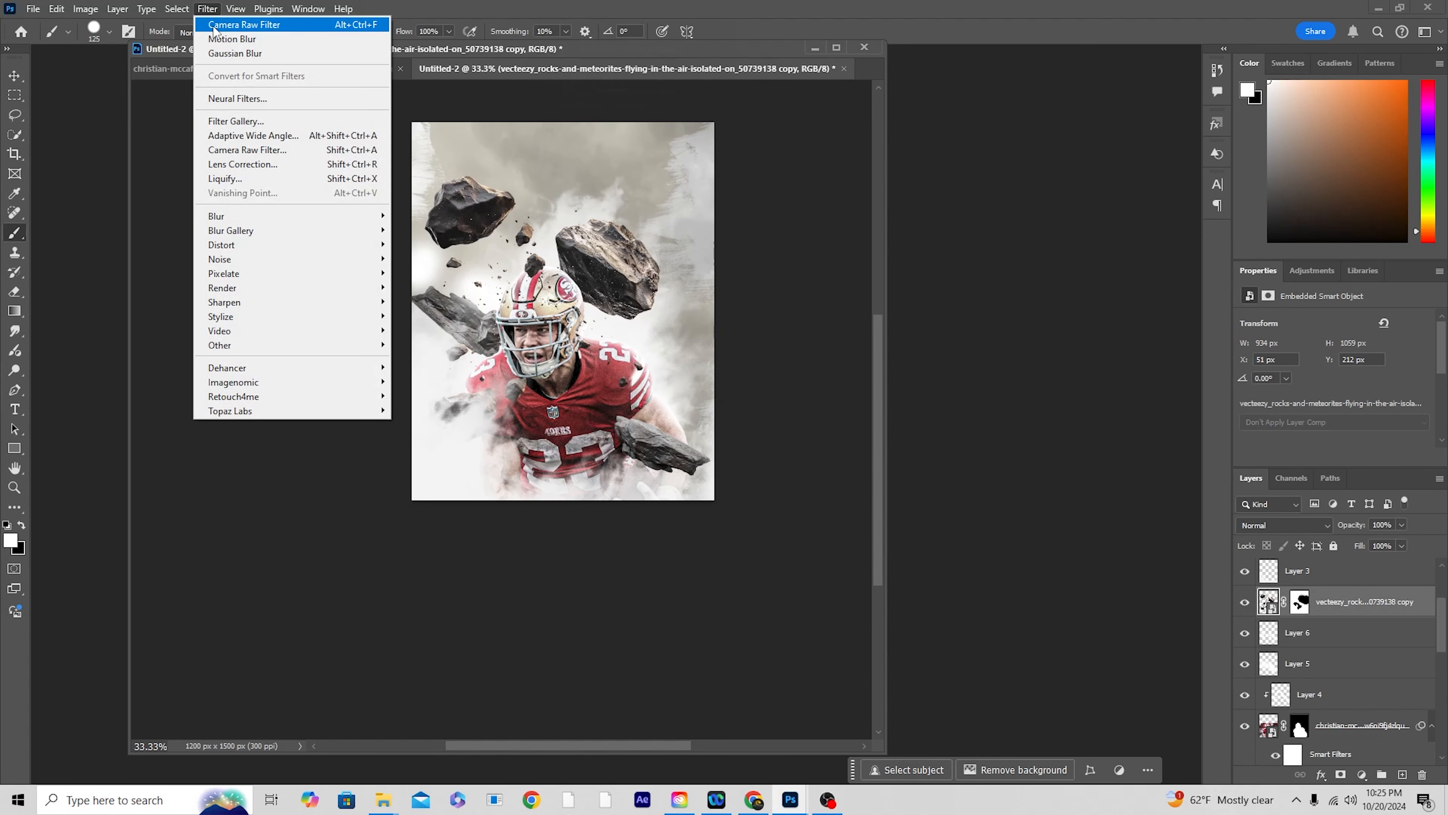
{"action": "left_click", "coordinate": [725, 125]}
{"action": "key", "text": "ctrl+shift+a"}
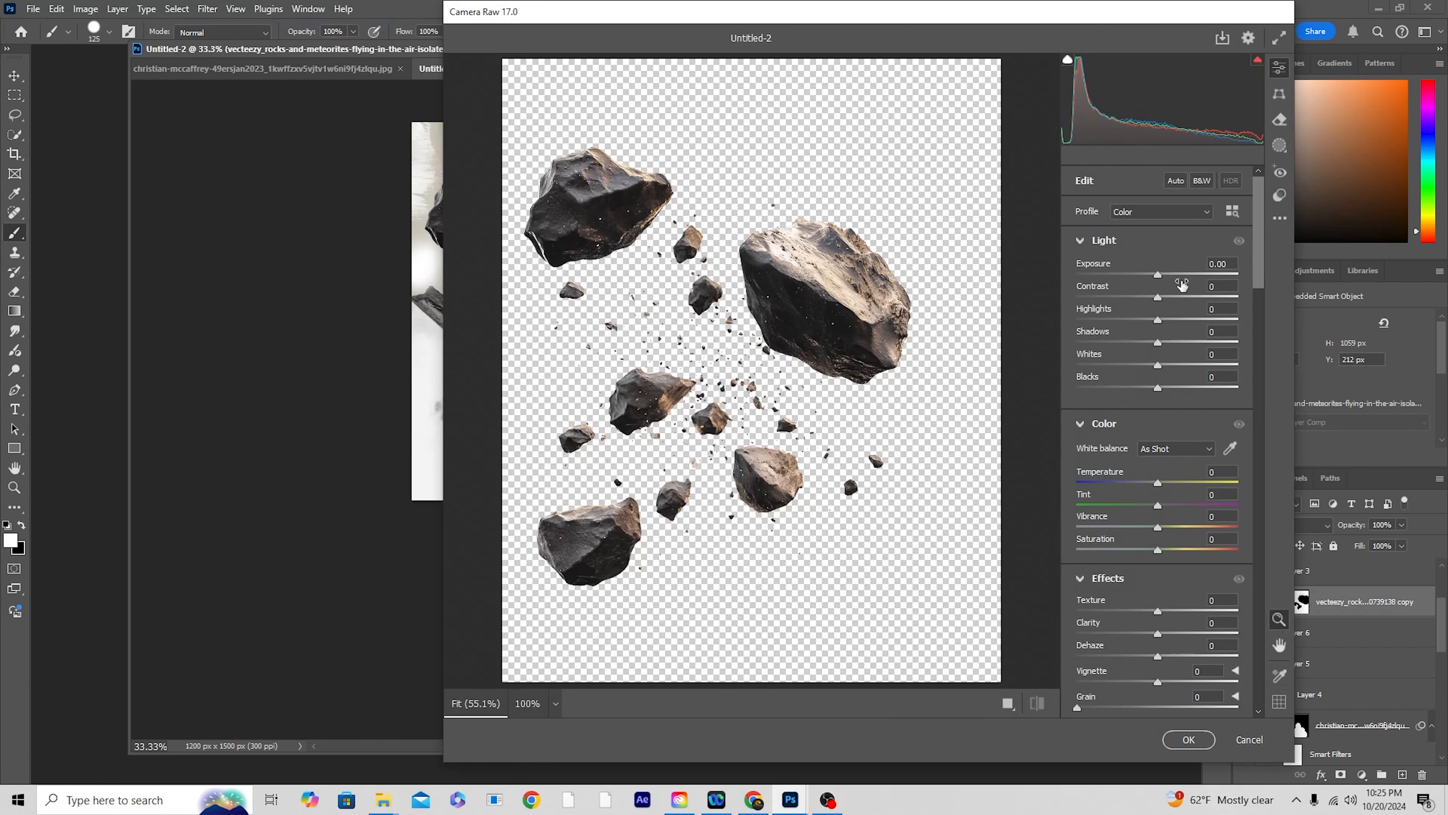
{"action": "left_click", "coordinate": [1278, 219]}
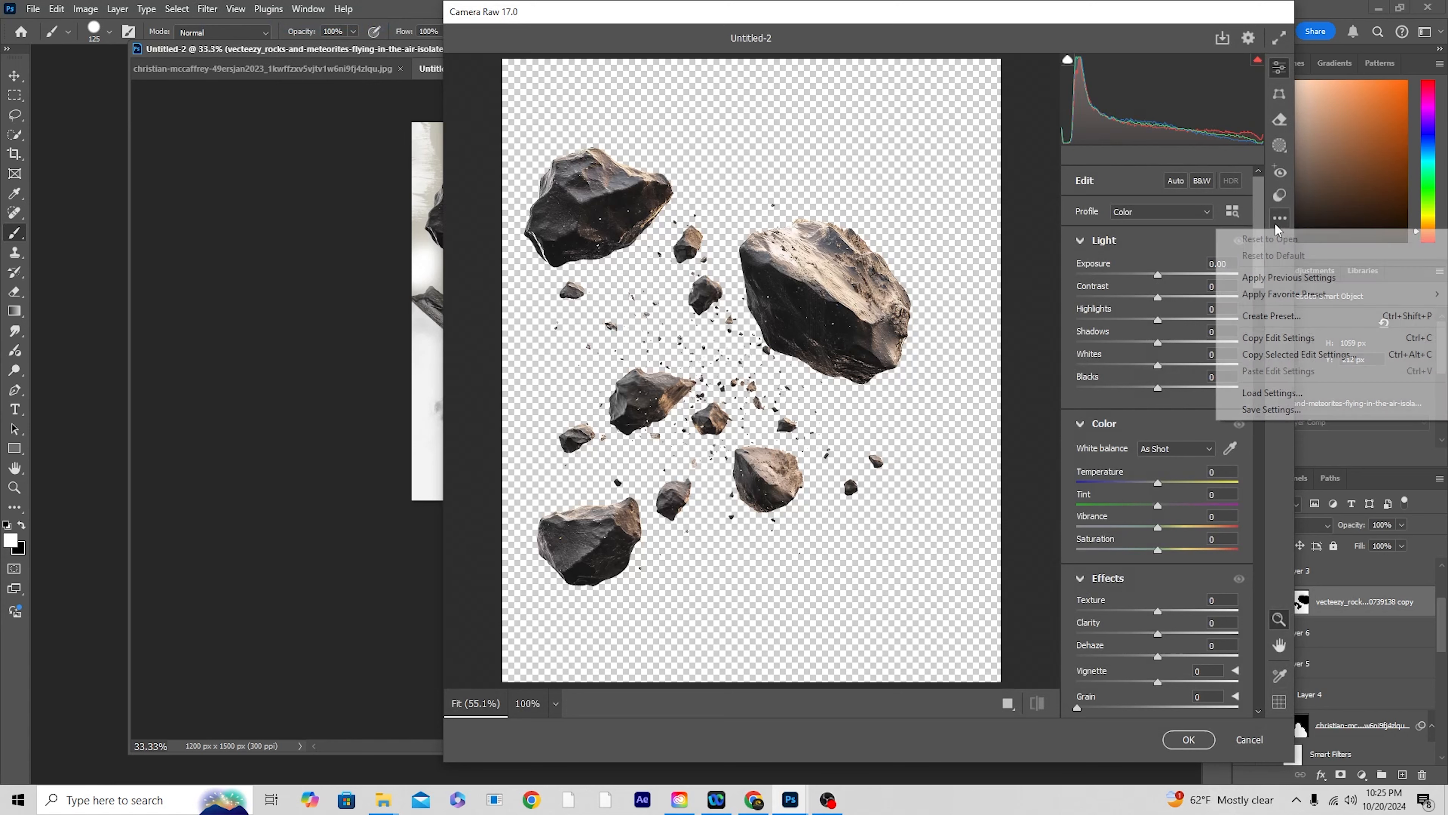
{"action": "left_click", "coordinate": [1280, 278]}
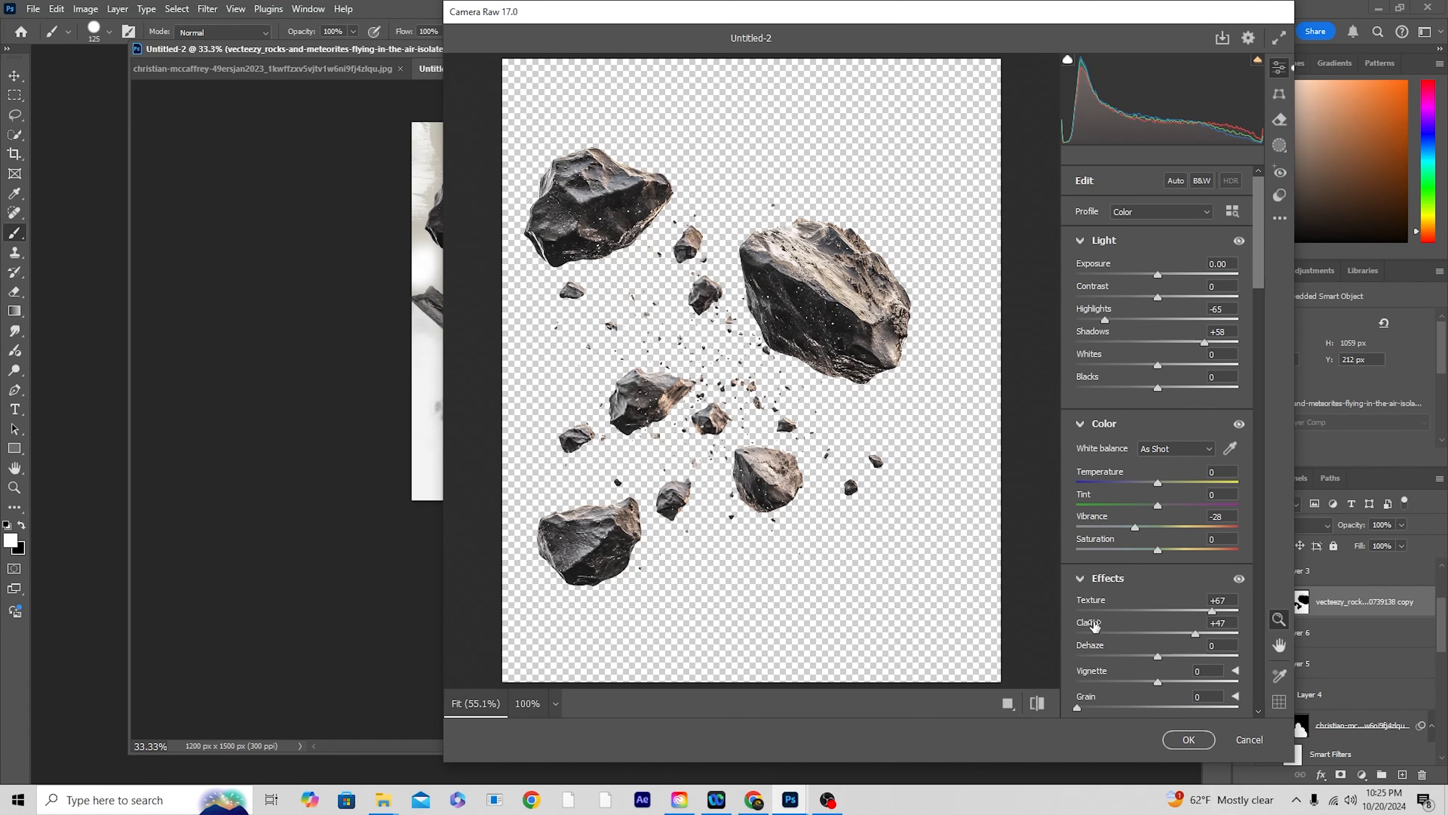
{"action": "left_click", "coordinate": [1189, 739]}
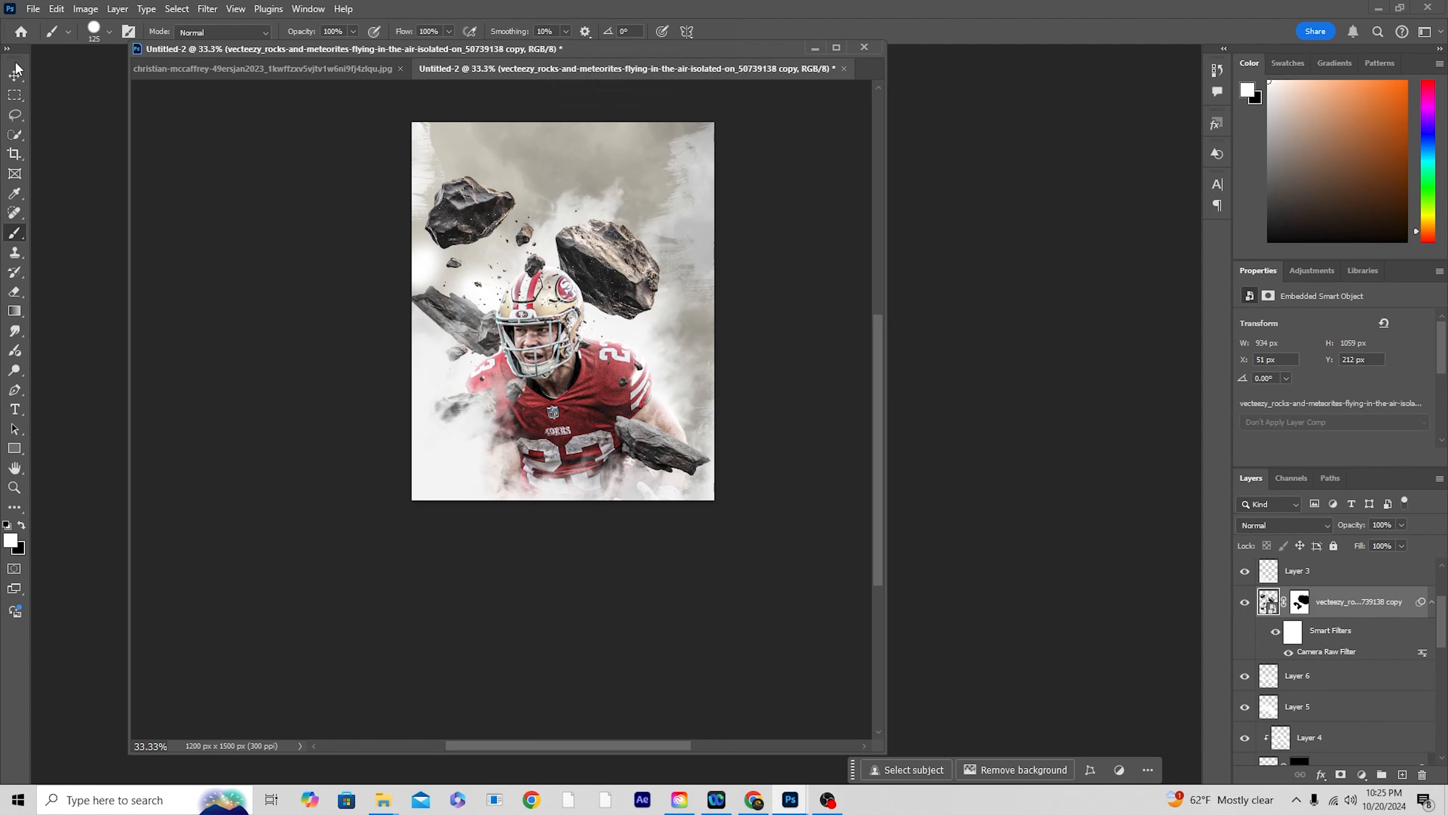
Step: Apply a Motion Blur with angle -30° and distance 40 pixels to the flat stone beside the player's forearm
{"action": "left_click", "coordinate": [15, 77]}
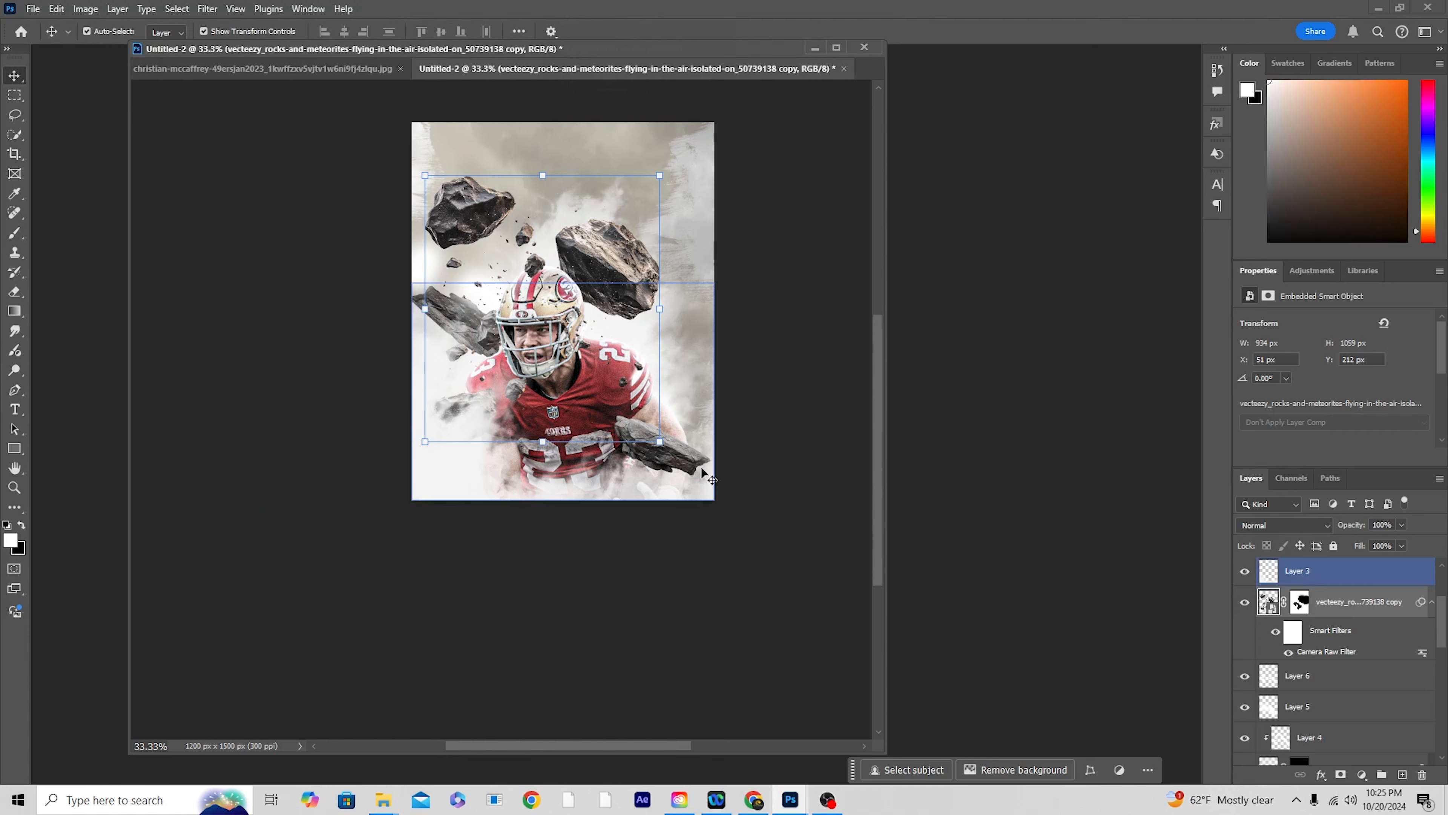
{"action": "left_click", "coordinate": [684, 456]}
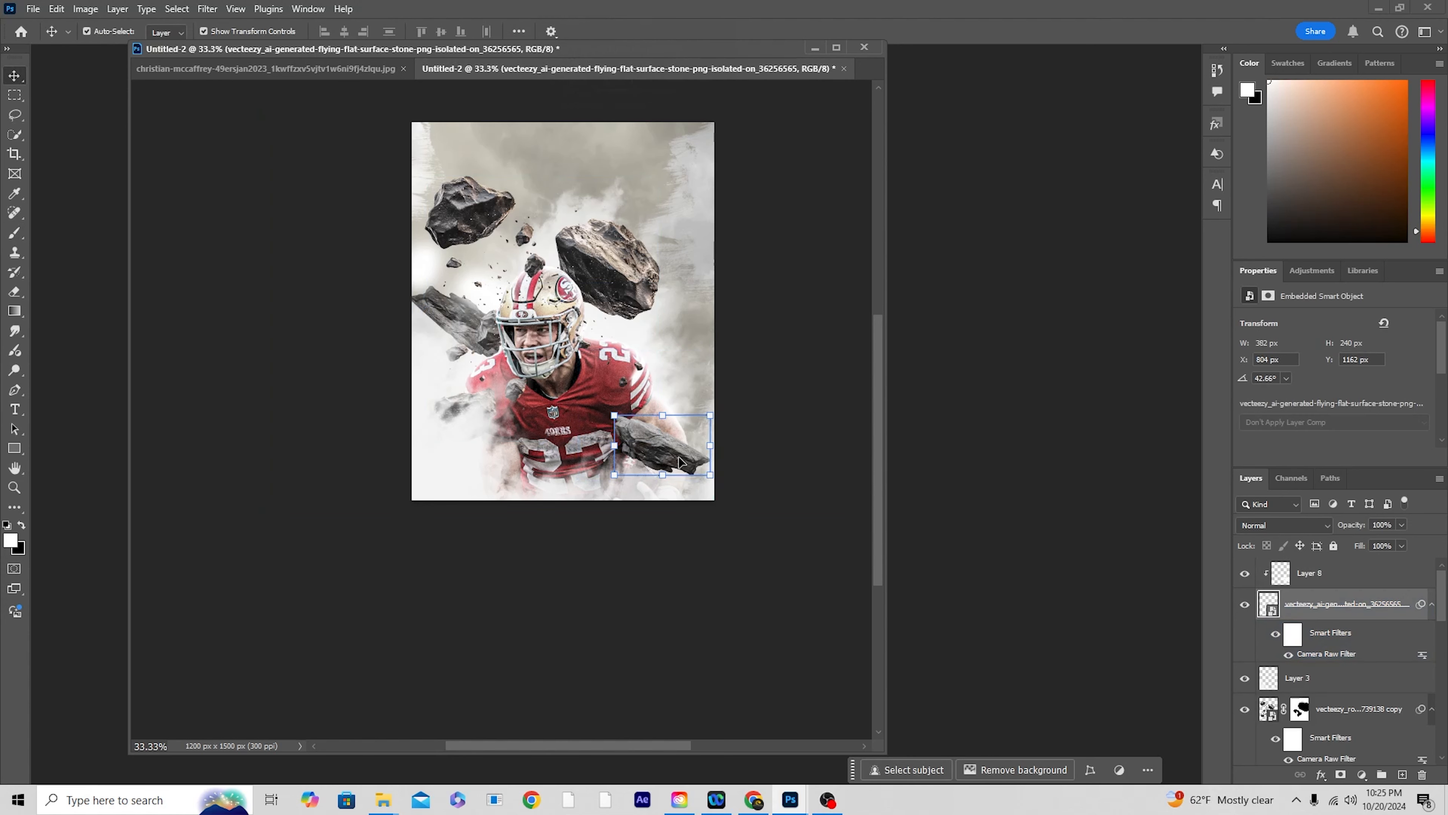
{"action": "left_click", "coordinate": [207, 8]}
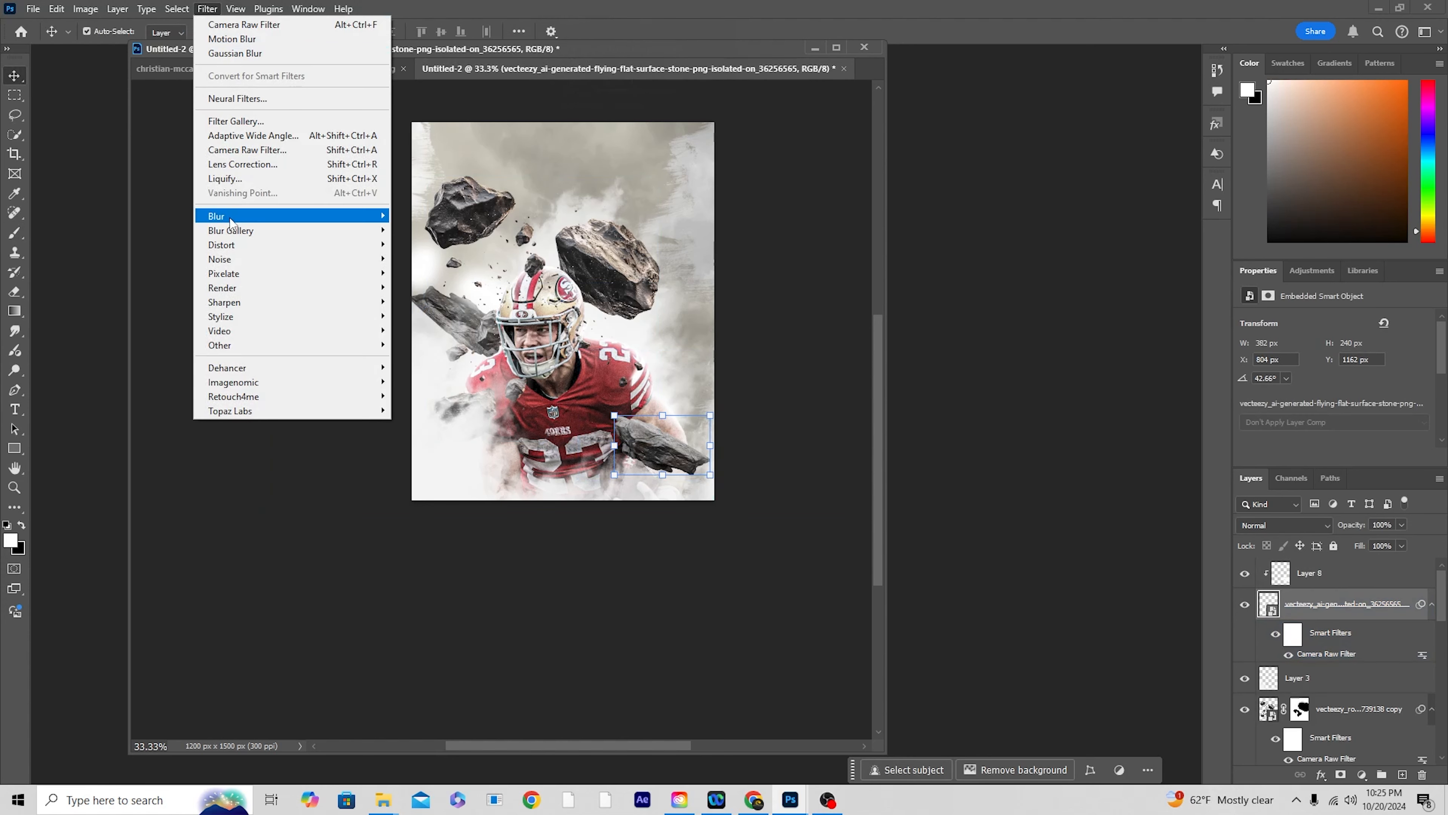
{"action": "mouse_move", "coordinate": [234, 217]}
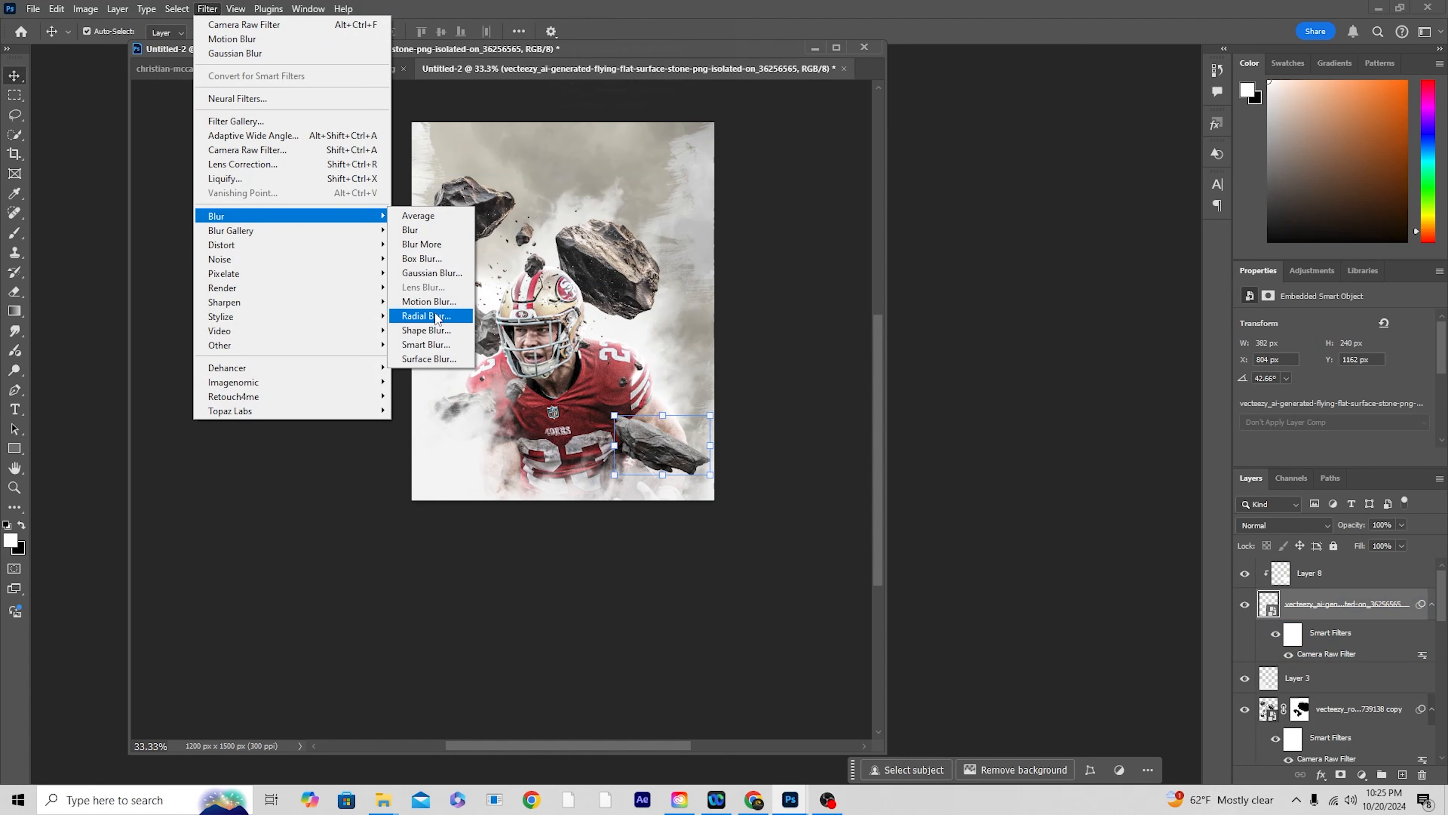
{"action": "left_click", "coordinate": [437, 303]}
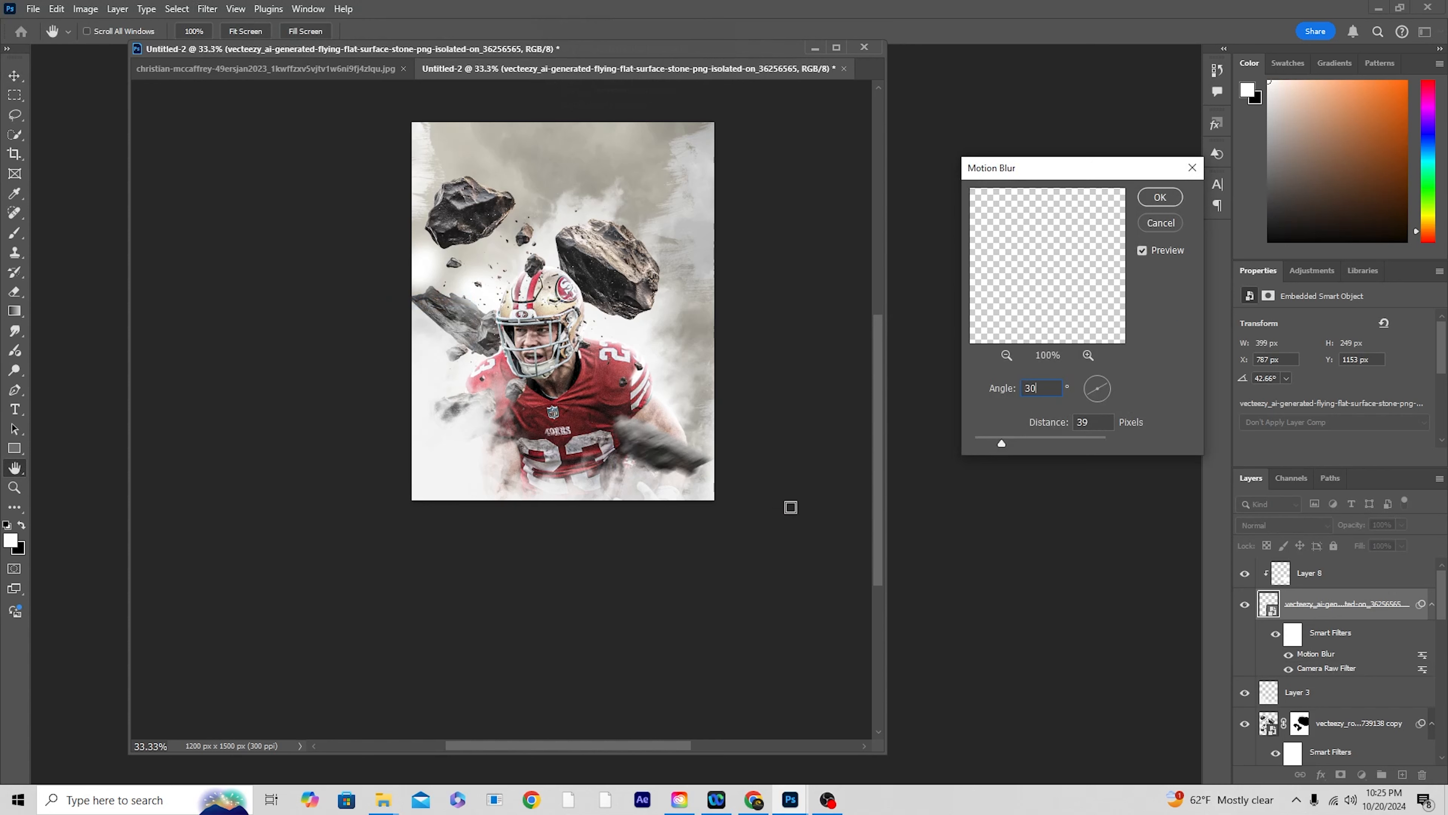
{"action": "left_click_drag", "start_coordinate": [1102, 384], "coordinate": [1110, 389]}
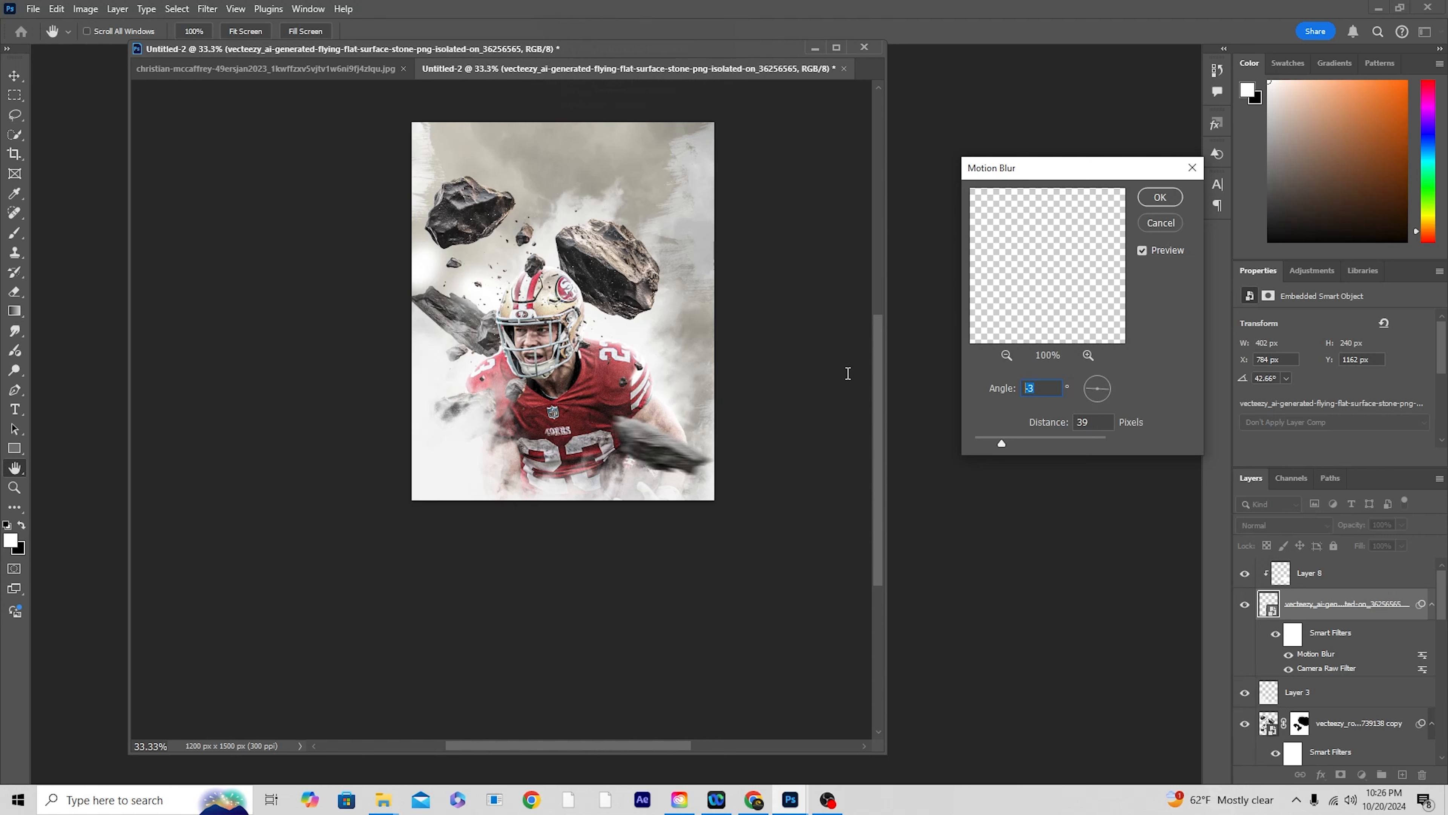
{"action": "type", "text": "-"}
{"action": "type", "text": "3"}
{"action": "type", "text": "-30"}
{"action": "type", "text": "40"}
{"action": "left_click", "coordinate": [1146, 202]}
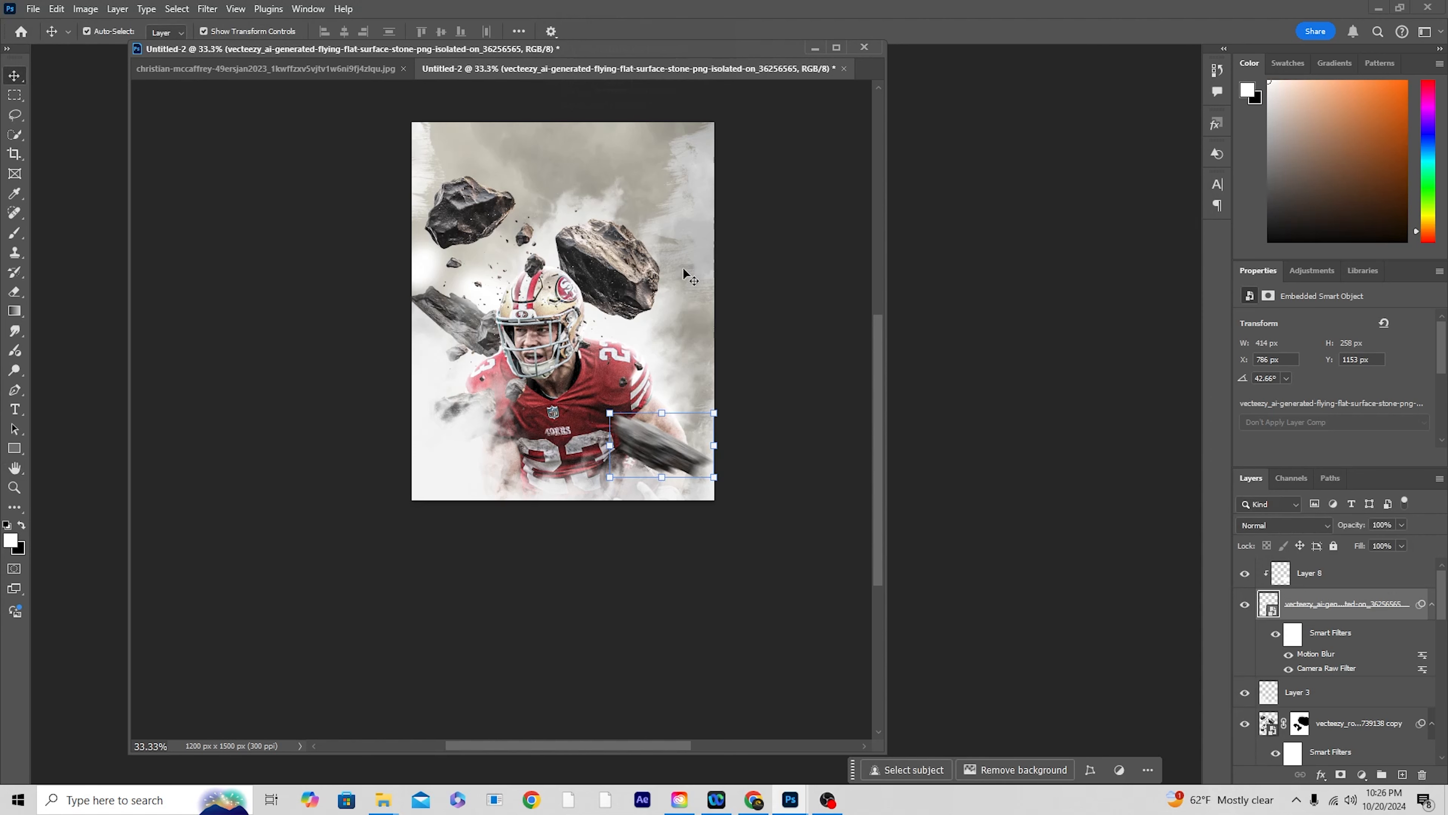
Step: Apply the same Motion Blur, angle -30° and distance 40 pixels, to the masked rocks copy in front of the player
{"action": "key", "text": "v"}
{"action": "left_click", "coordinate": [456, 331]}
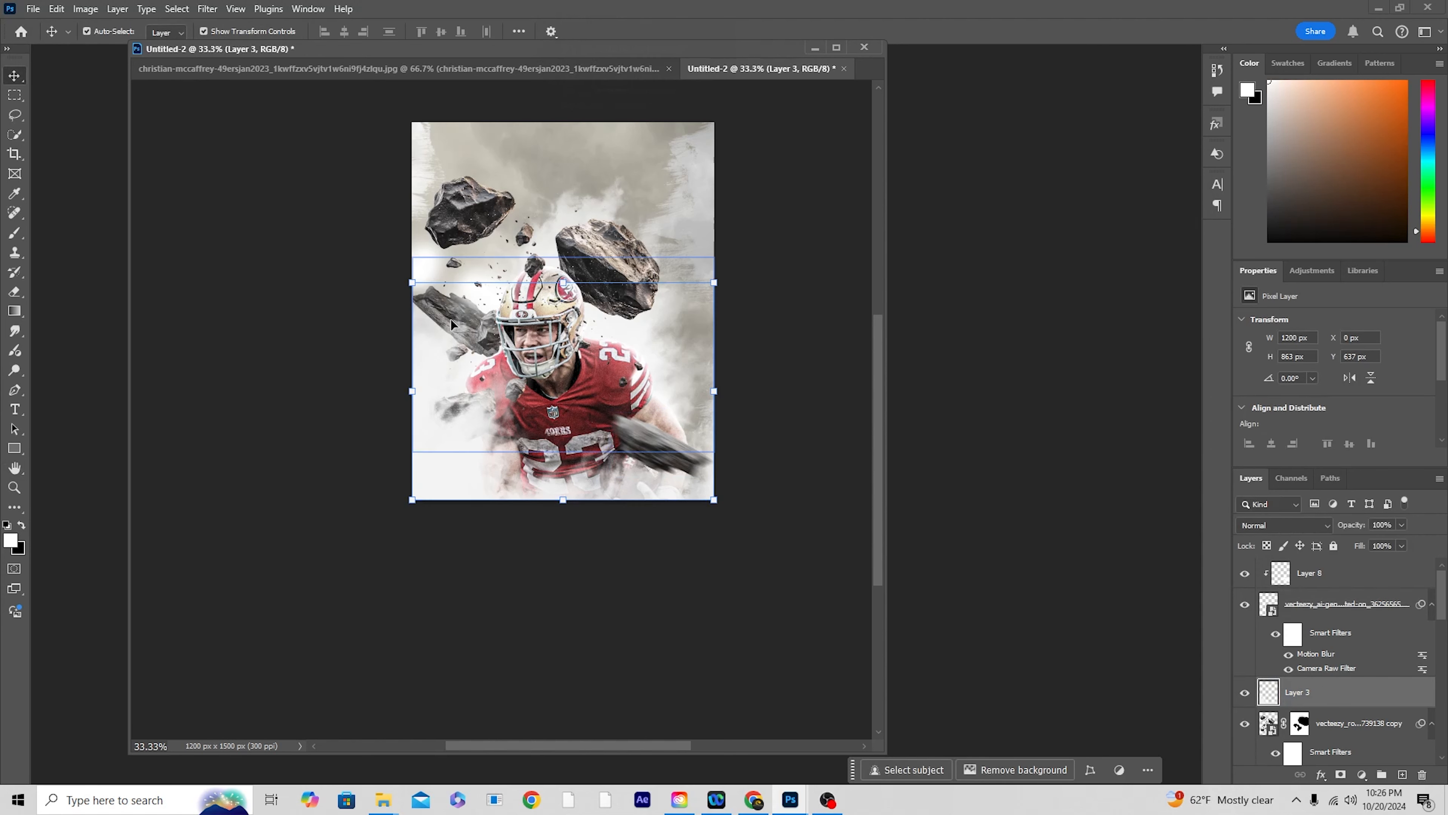
{"action": "left_click", "coordinate": [1253, 736]}
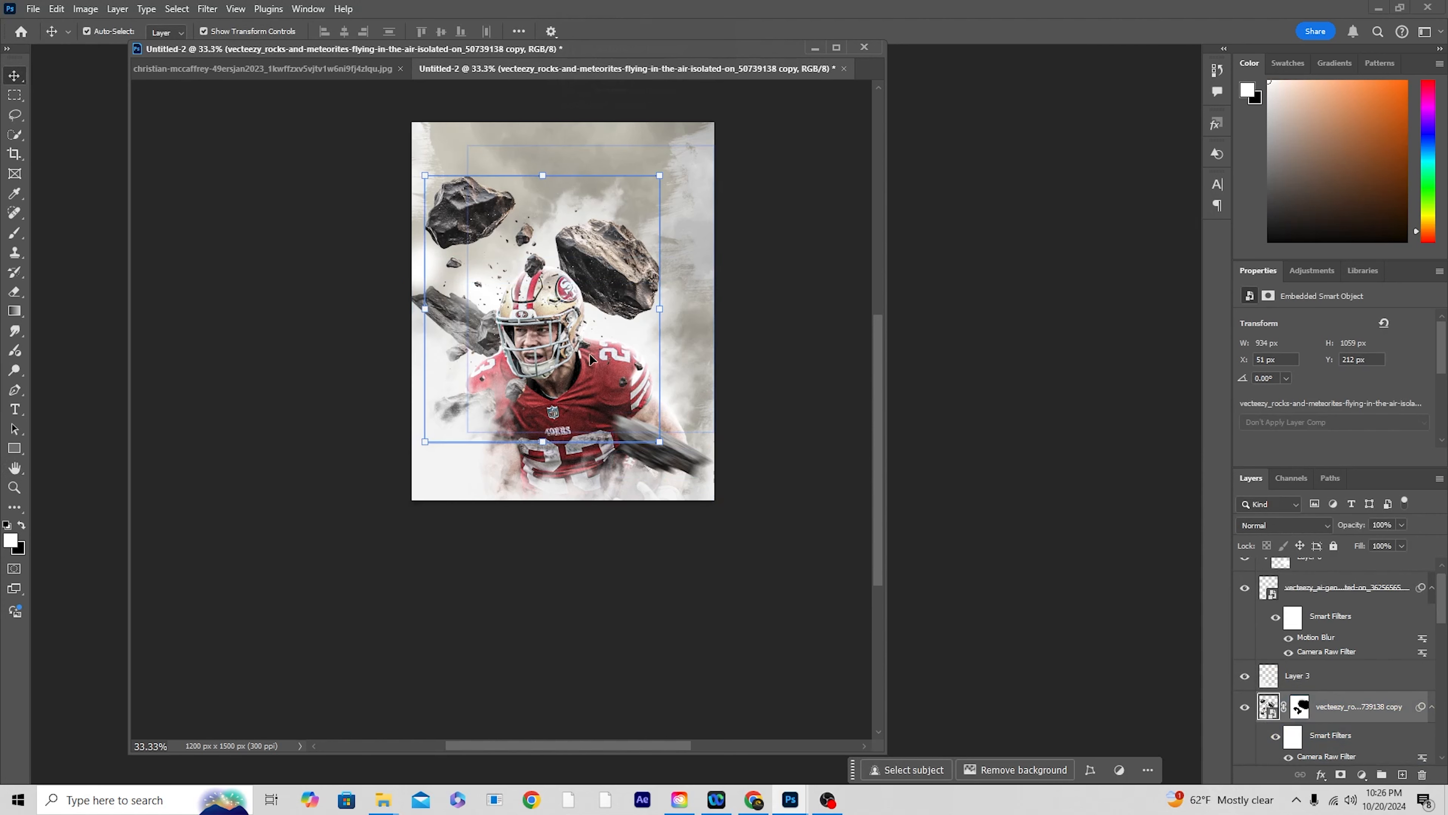
{"action": "left_click", "coordinate": [207, 9]}
{"action": "left_click", "coordinate": [226, 25]}
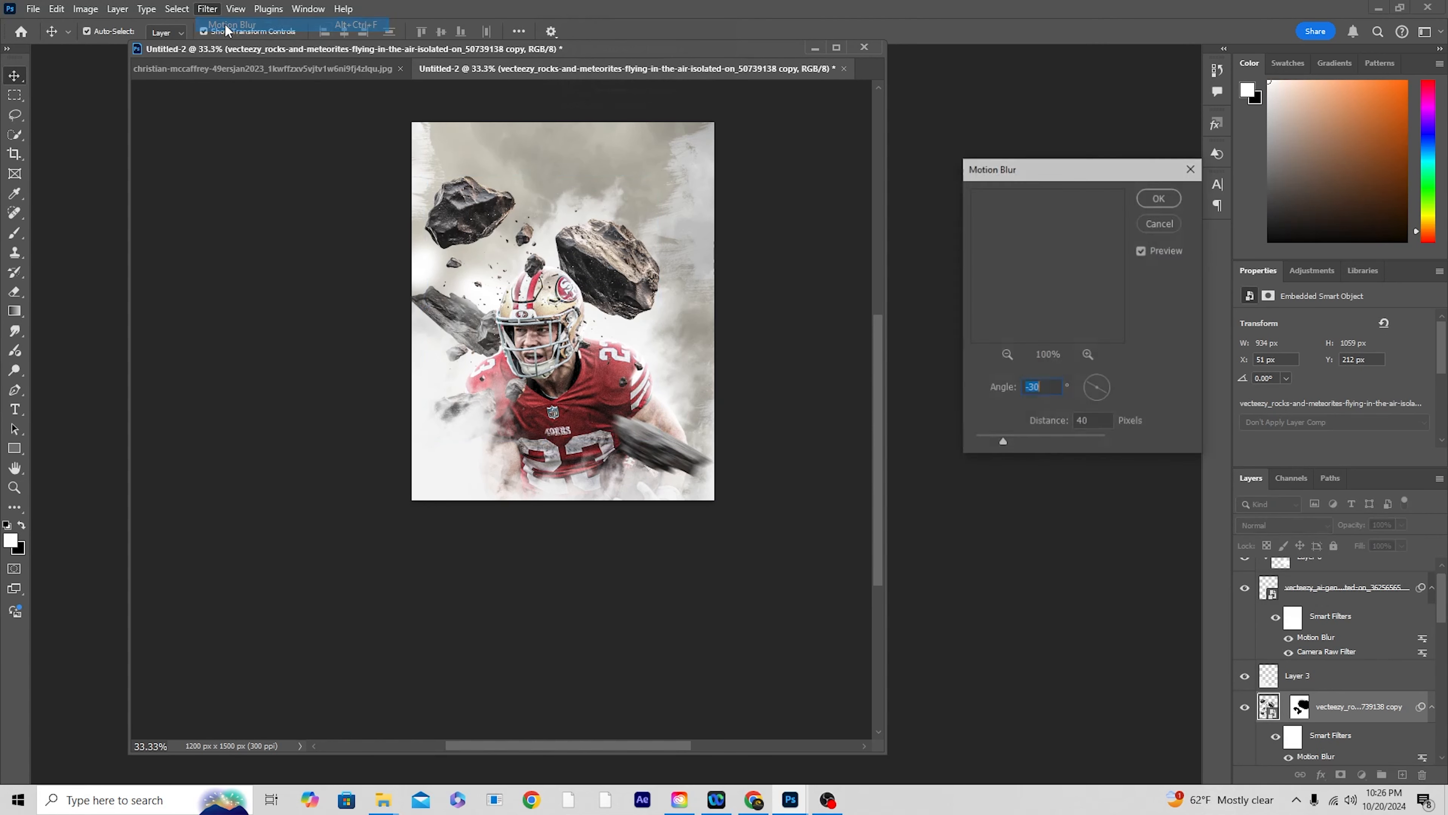
{"action": "left_click", "coordinate": [1161, 198]}
Step: Apply the Motion Blur at angle -30° and distance 40 pixels to the unmasked rocks layer behind the player
{"action": "left_click", "coordinate": [613, 262]}
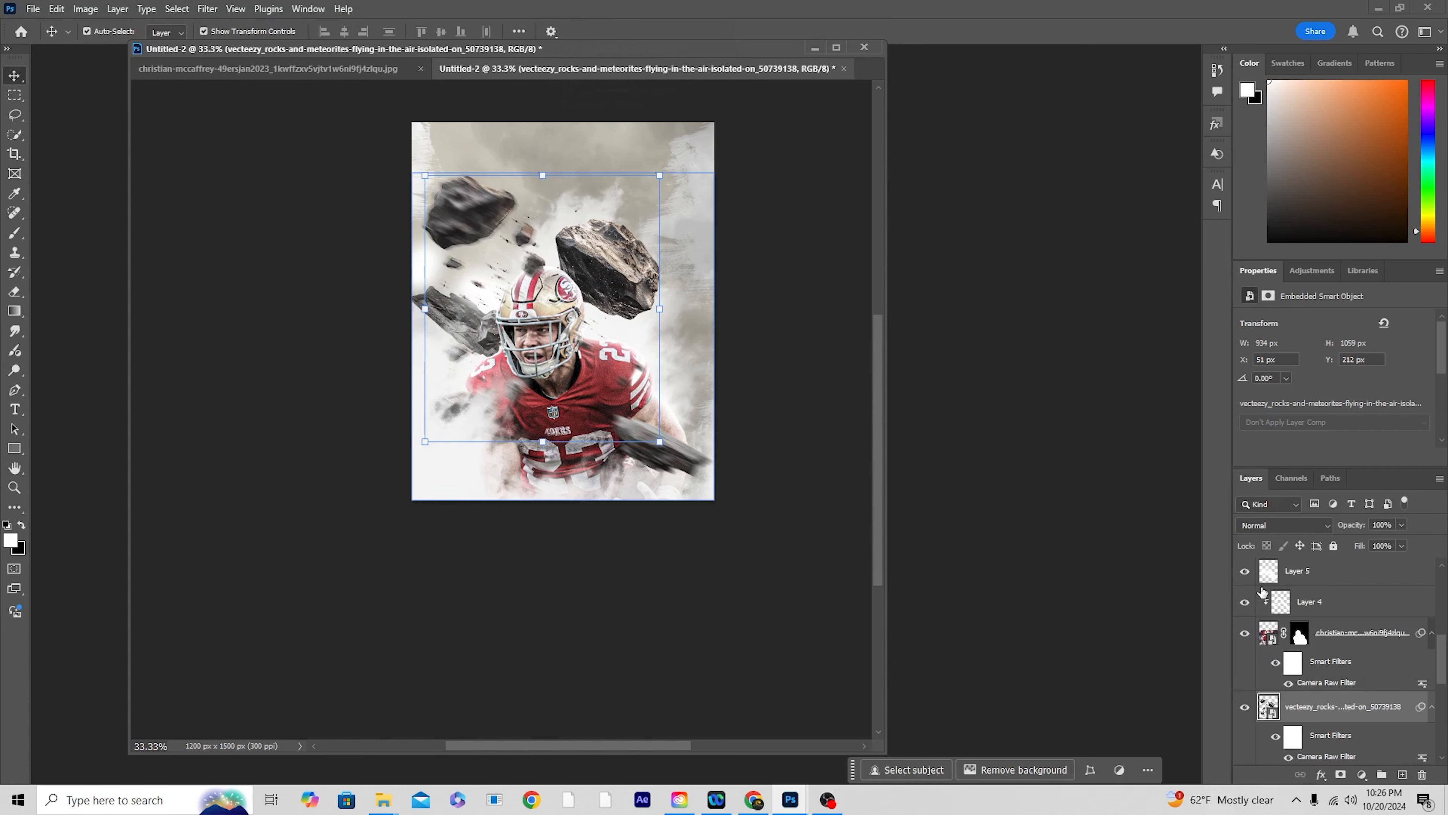
{"action": "scroll", "coordinate": [1315, 739], "scroll_direction": "down", "scroll_amount": 1}
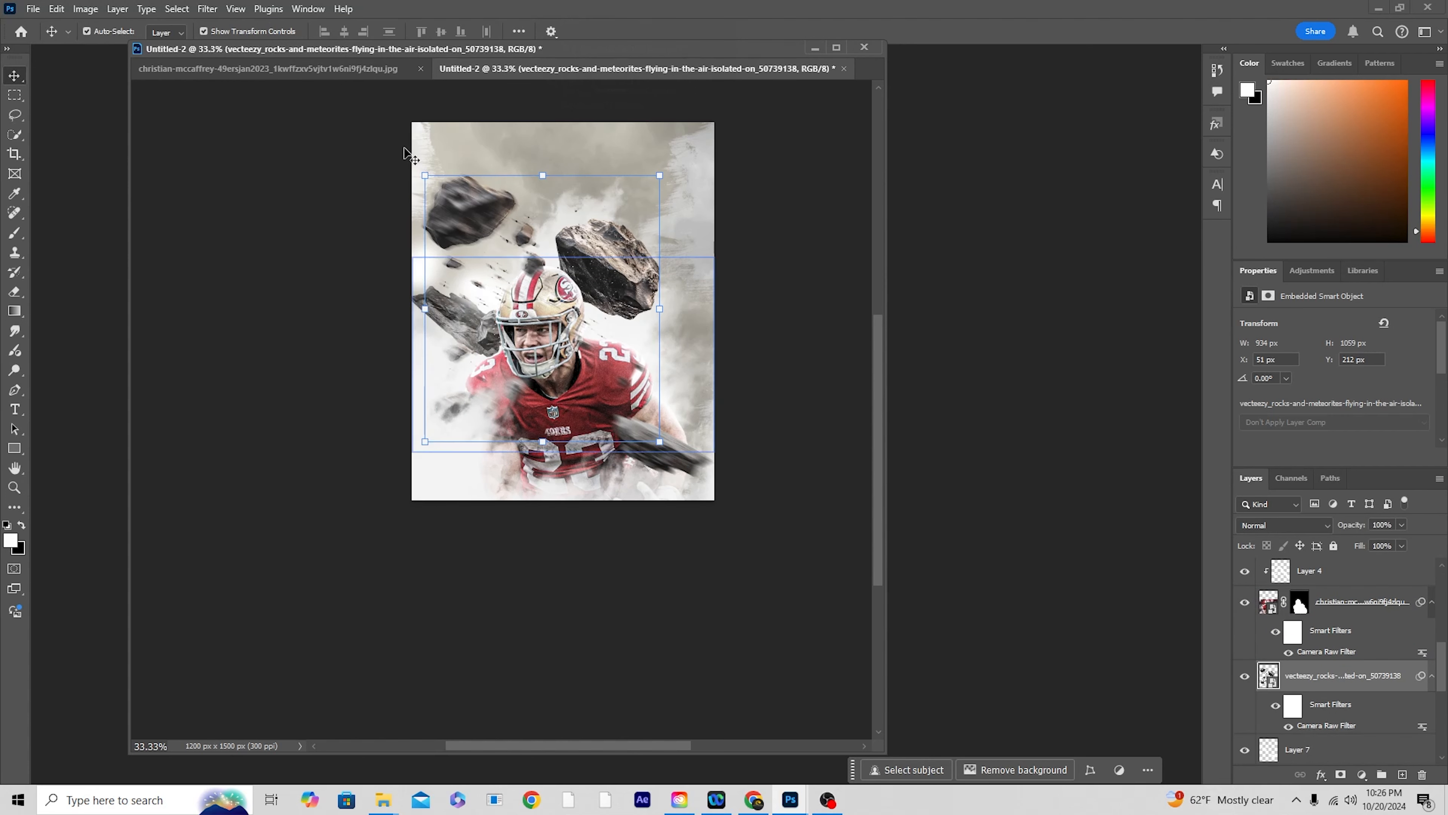
{"action": "left_click", "coordinate": [207, 9]}
{"action": "left_click", "coordinate": [216, 24]}
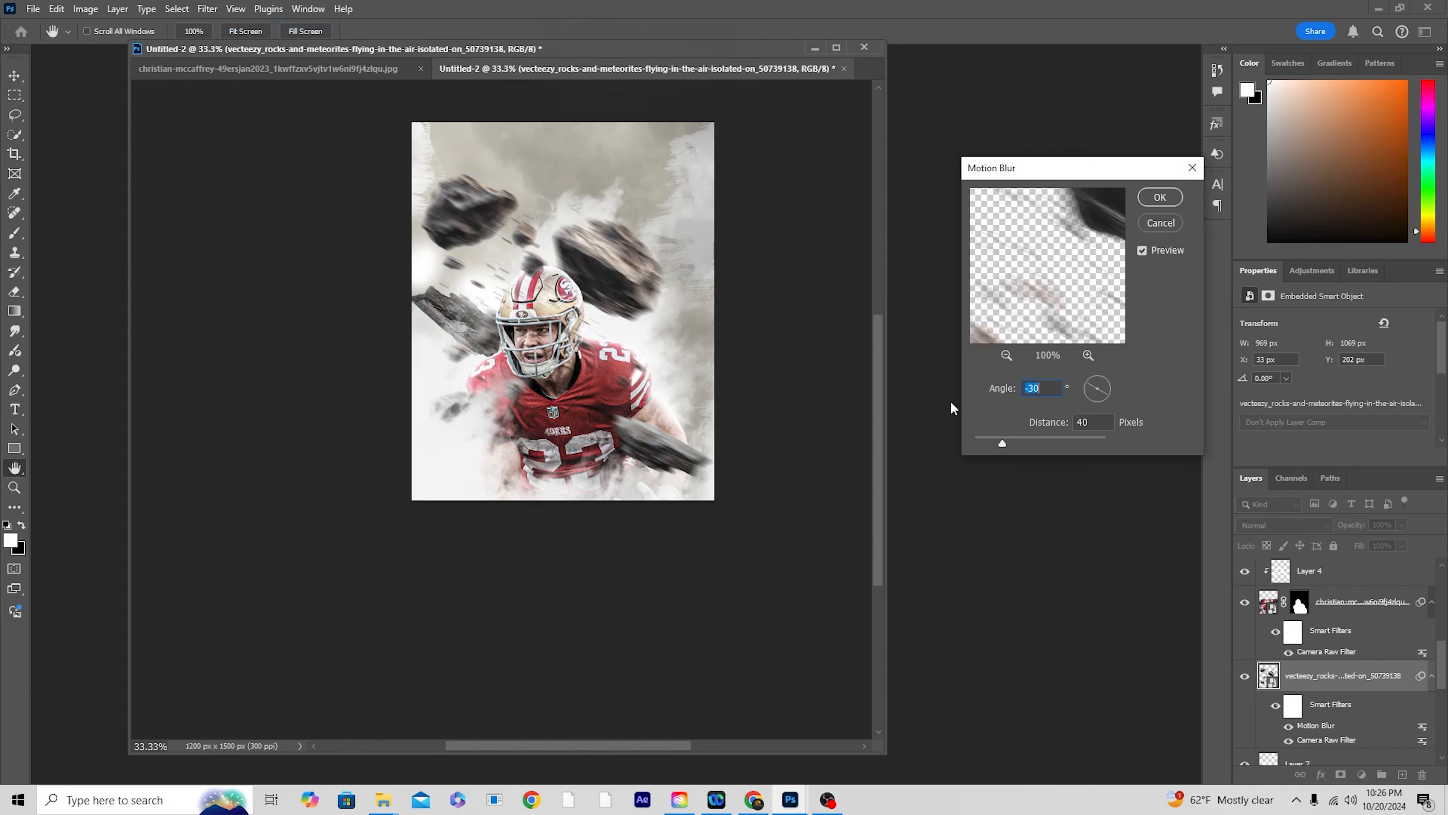
{"action": "left_click", "coordinate": [1159, 195]}
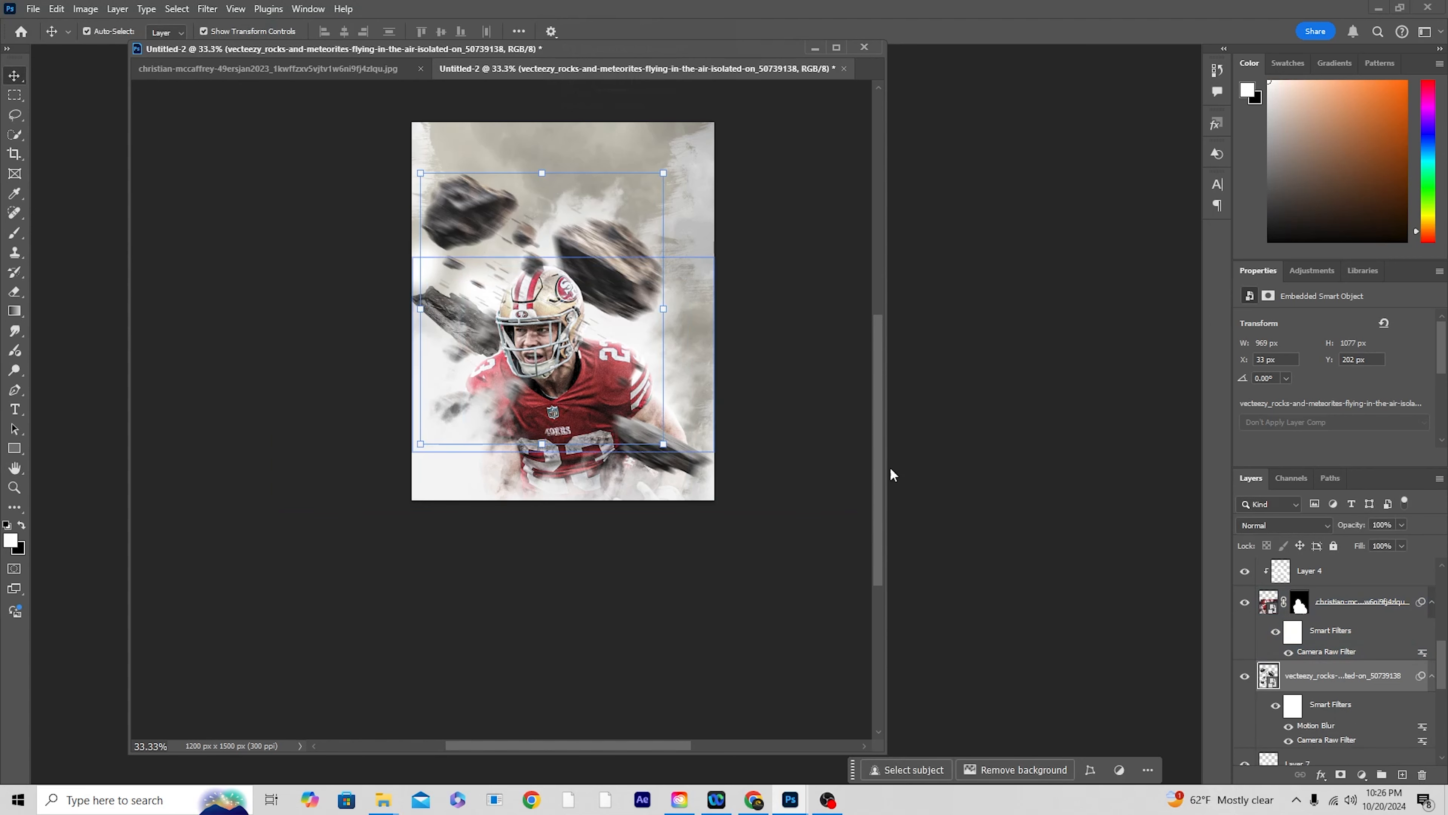
{"action": "scroll", "coordinate": [1311, 622], "scroll_direction": "up", "scroll_amount": 3}
{"action": "scroll", "coordinate": [1311, 618], "scroll_direction": "up", "scroll_amount": 5}
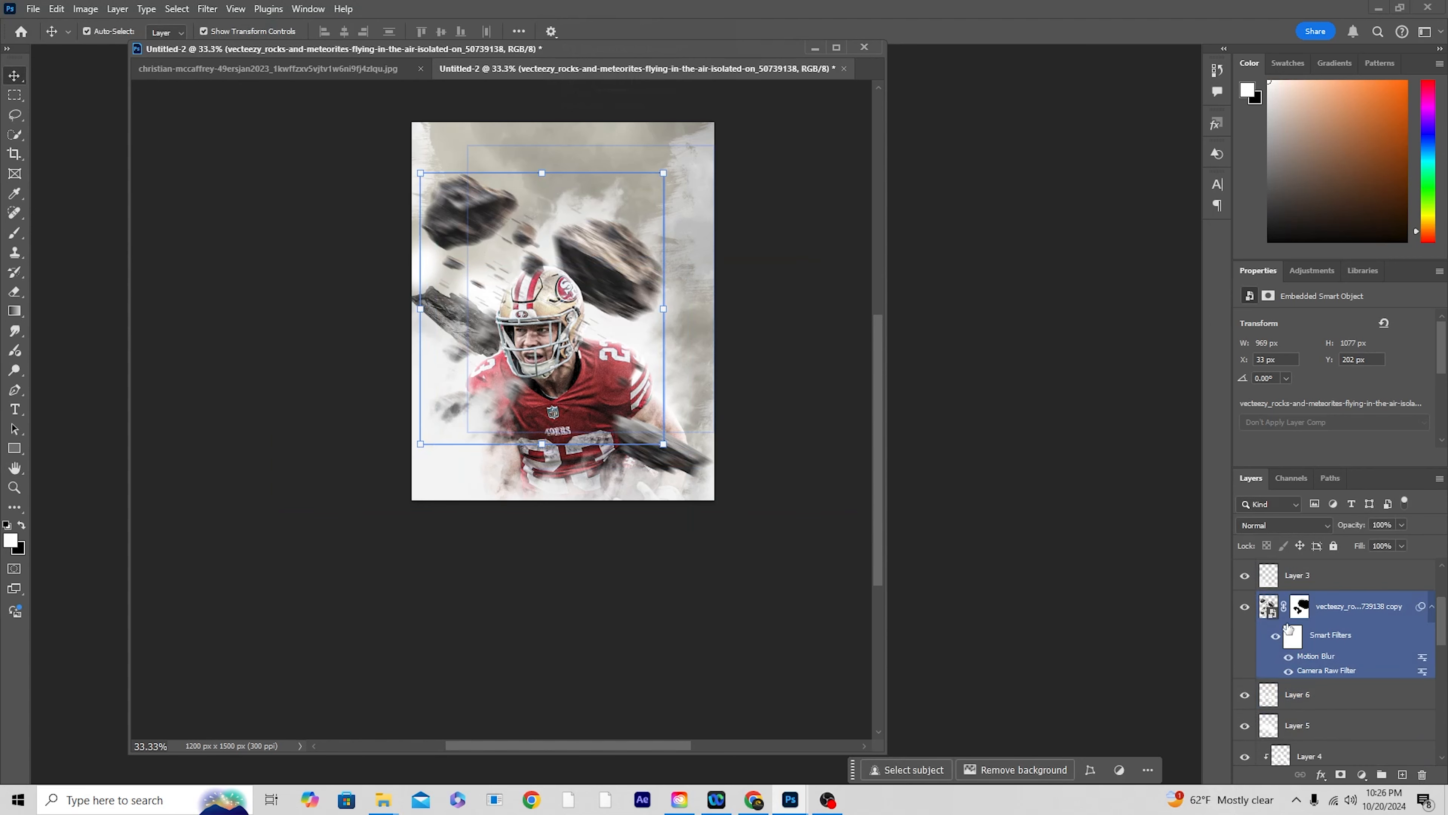
Step: Apply the Motion Blur at angle -30° and distance 40 pixels again to the stone beside the forearm, and hide the duplicate filter
{"action": "left_click", "coordinate": [1265, 609]}
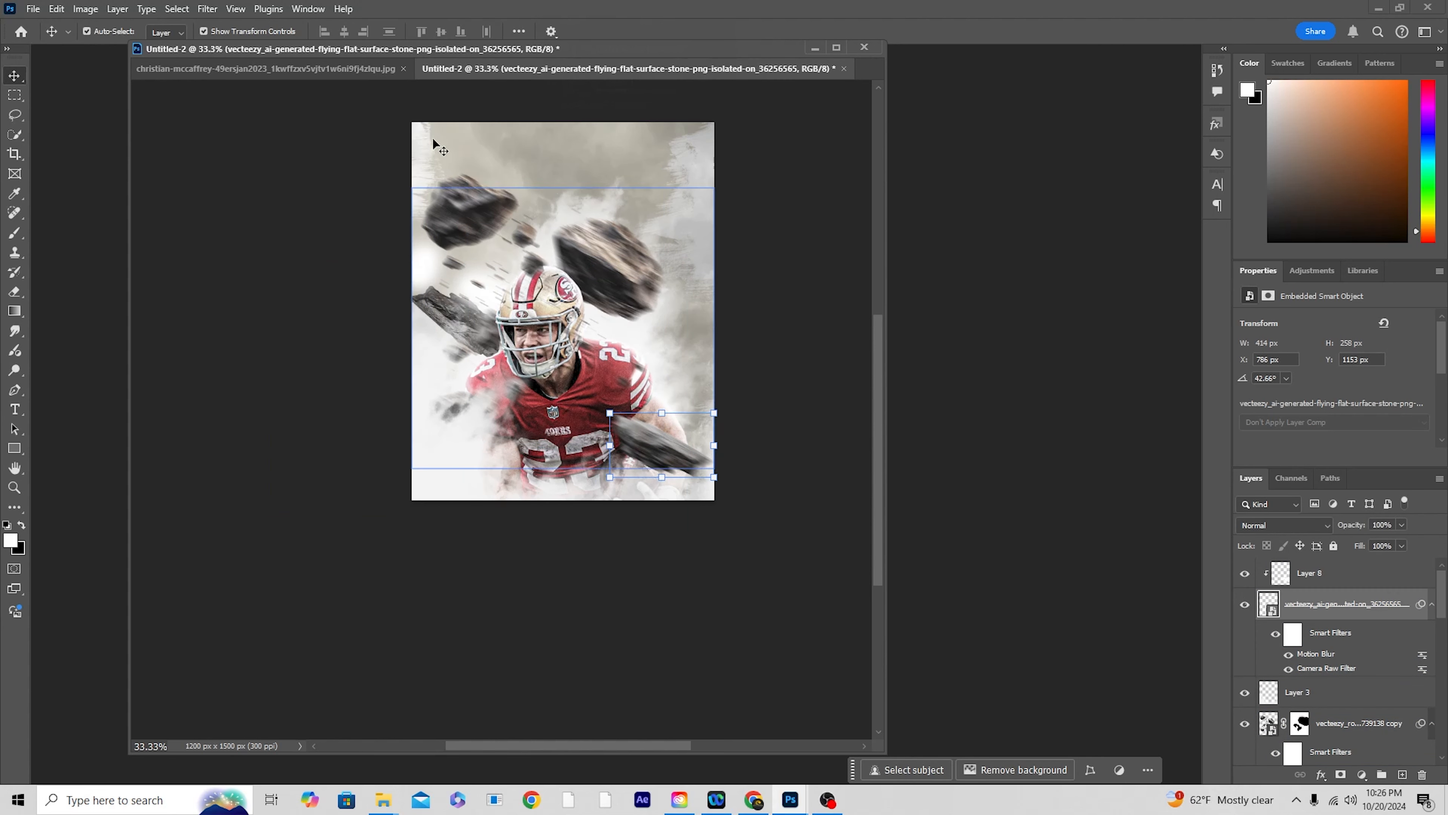
{"action": "left_click", "coordinate": [214, 9]}
{"action": "left_click", "coordinate": [219, 38]}
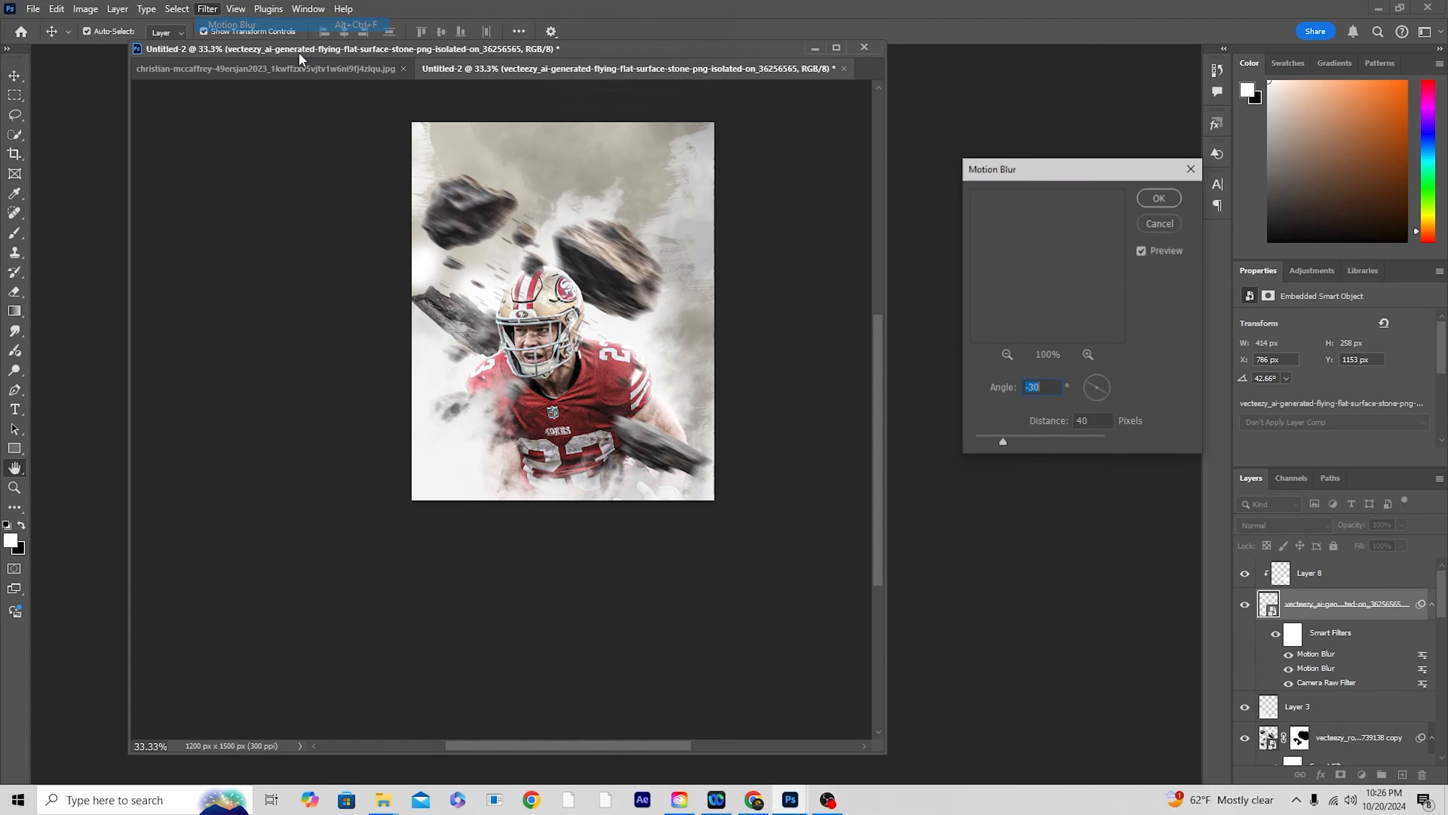
{"action": "left_click", "coordinate": [1160, 196]}
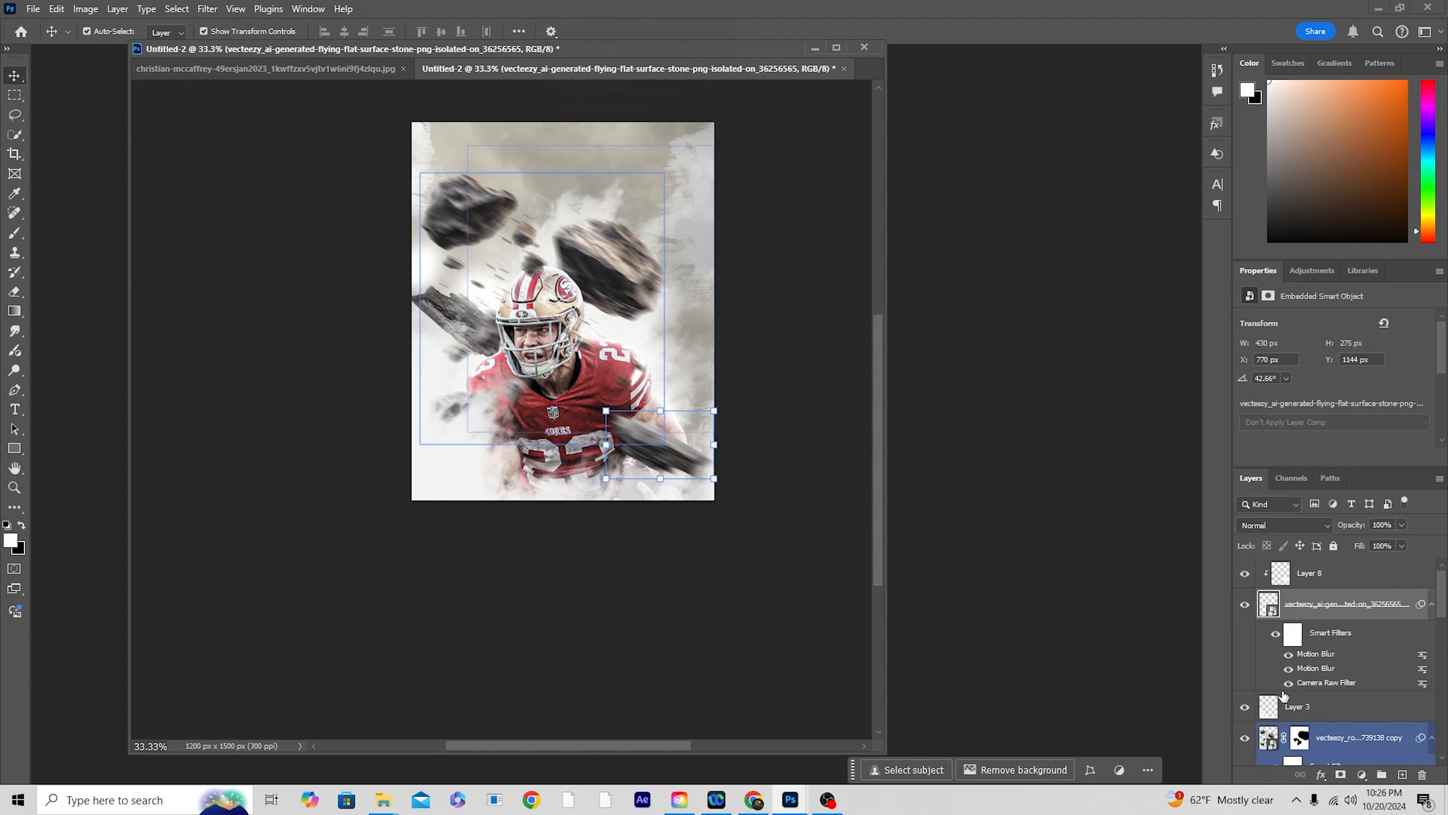
{"action": "left_click", "coordinate": [1288, 668]}
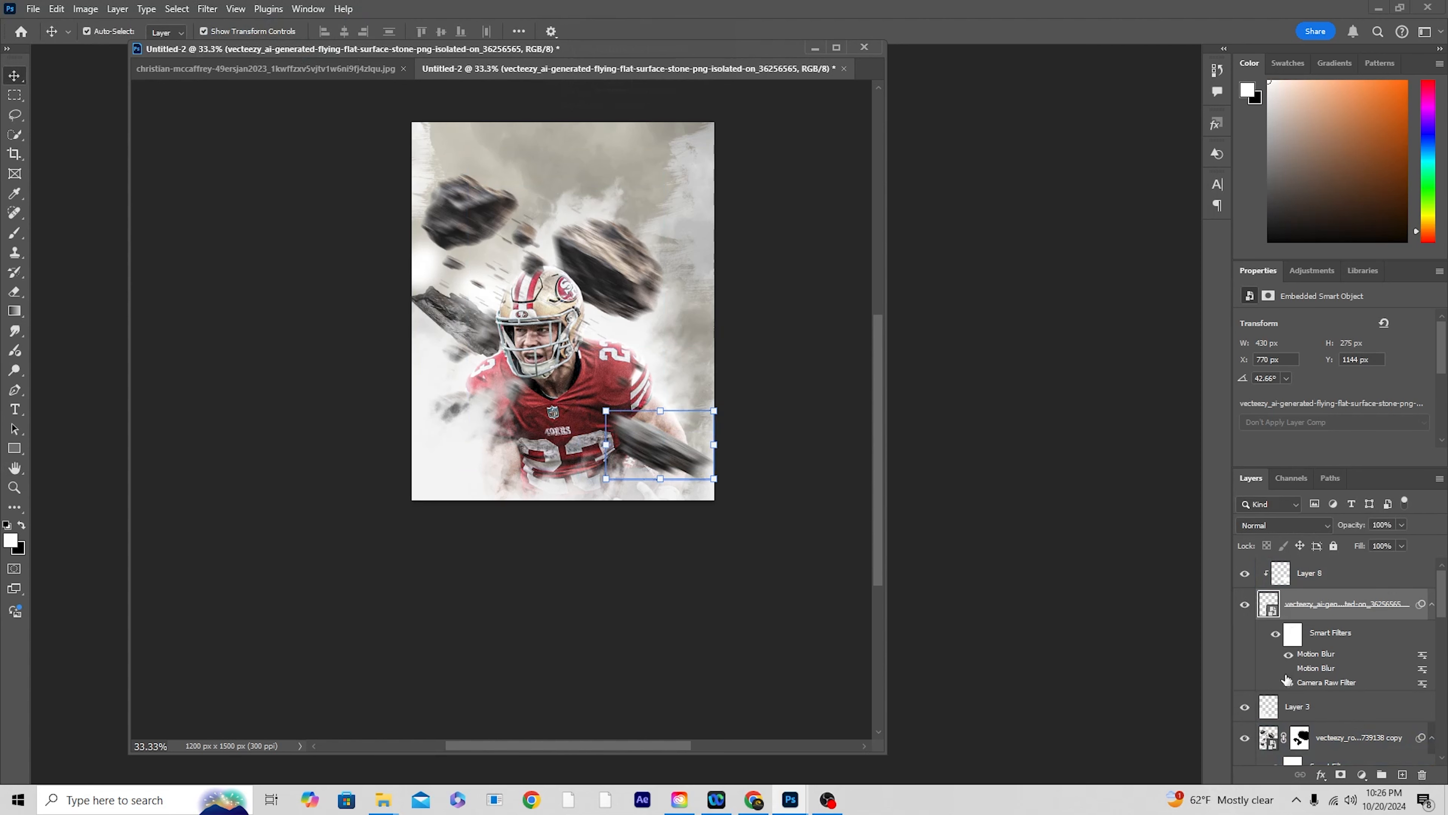
Step: Apply the same Motion Blur to the flat stone copy beside the player's helmet
{"action": "left_click", "coordinate": [1303, 582]}
{"action": "scroll", "coordinate": [1301, 590], "scroll_direction": "down", "scroll_amount": 3}
{"action": "left_click", "coordinate": [1268, 625]}
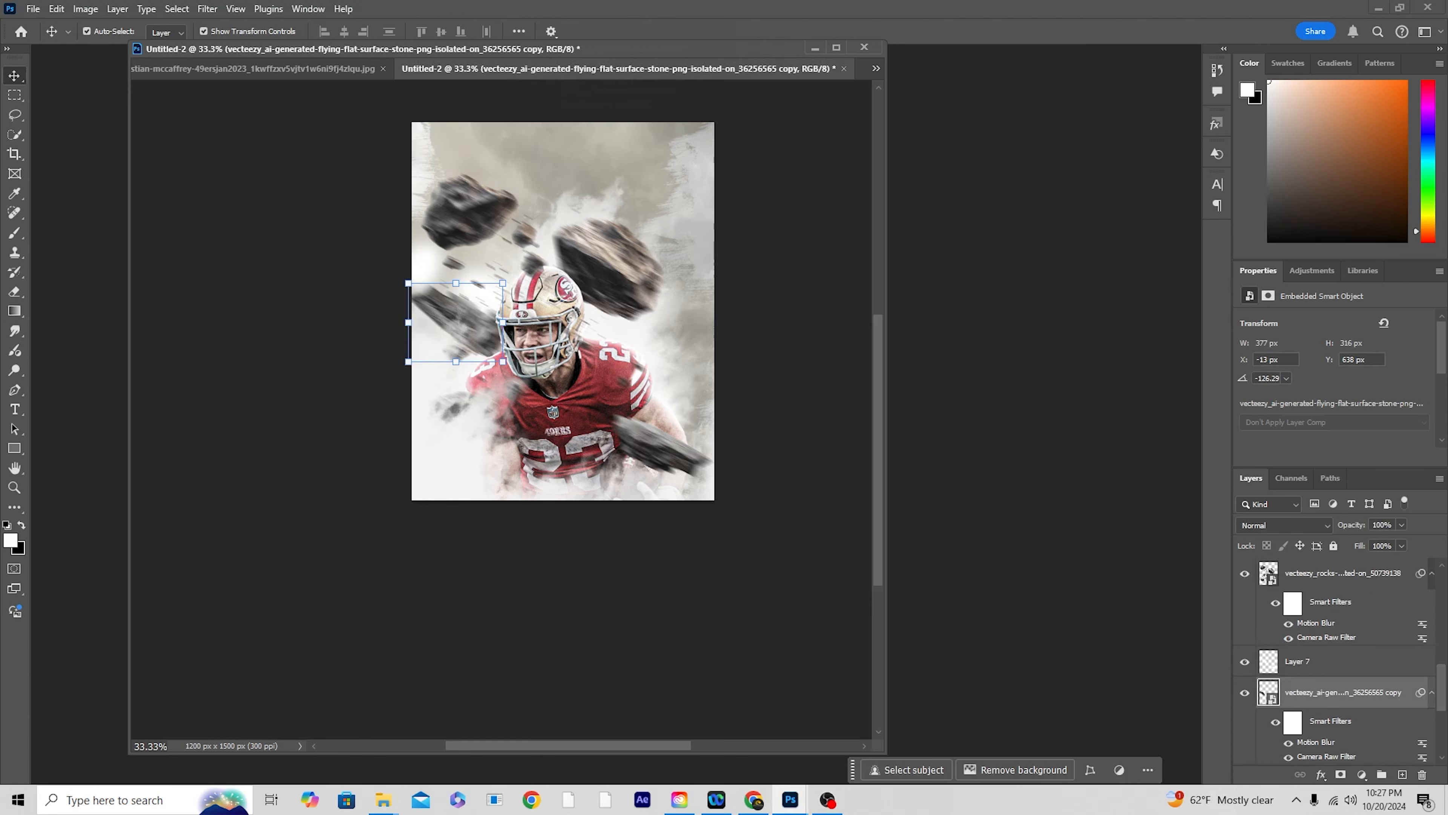
Step: Place the grey cement wall texture as the uppermost layer and blend it in Hard Light mode at 49% opacity
{"action": "left_click_drag", "start_coordinate": [1342, 573], "coordinate": [610, 182]}
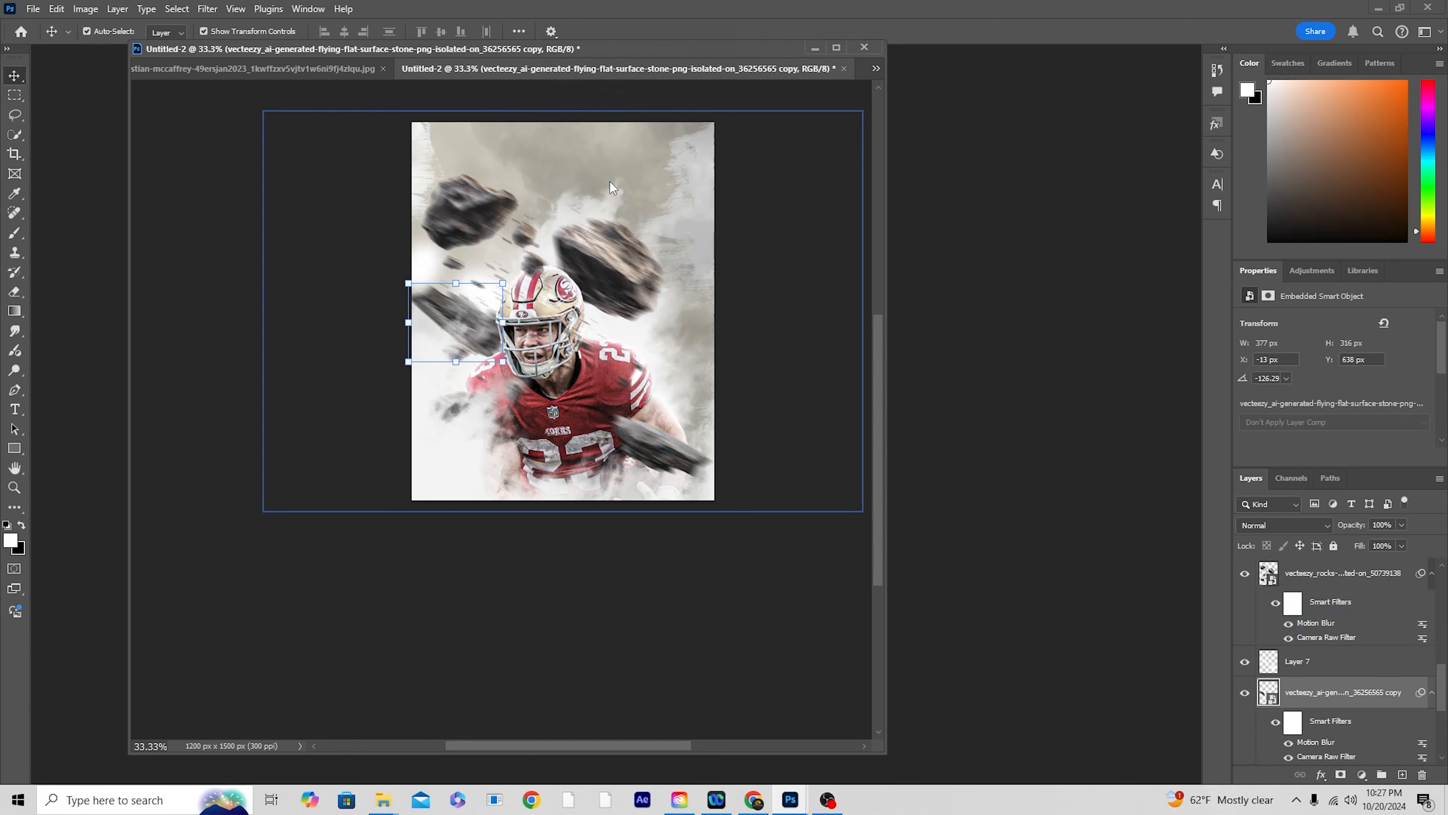
{"action": "mouse_move", "coordinate": [1272, 689]}
{"action": "left_mouse_down"}
{"action": "mouse_move", "coordinate": [1303, 500]}
{"action": "mouse_move", "coordinate": [1298, 567]}
{"action": "left_mouse_up"}
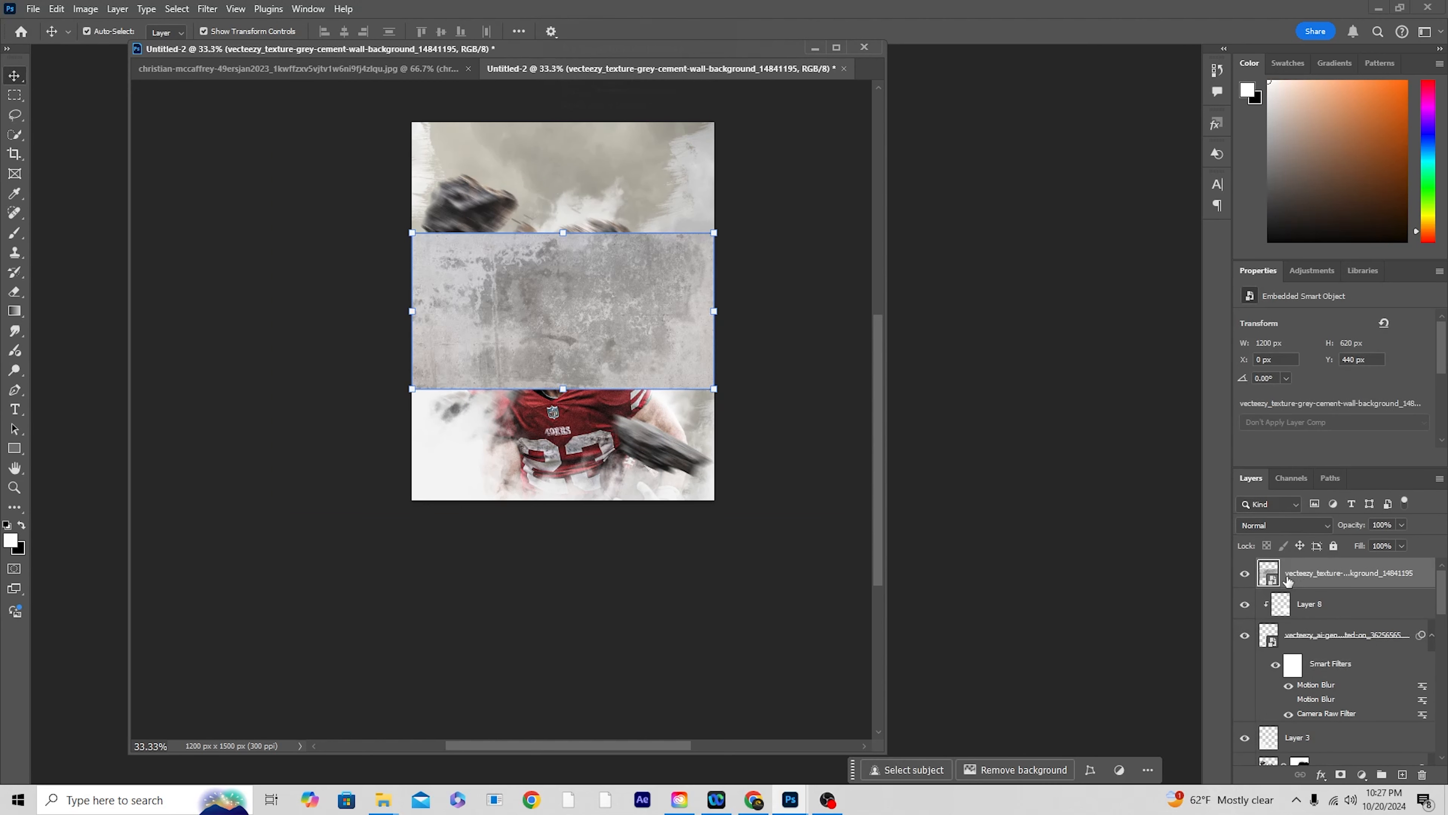
{"action": "left_click", "coordinate": [1295, 525]}
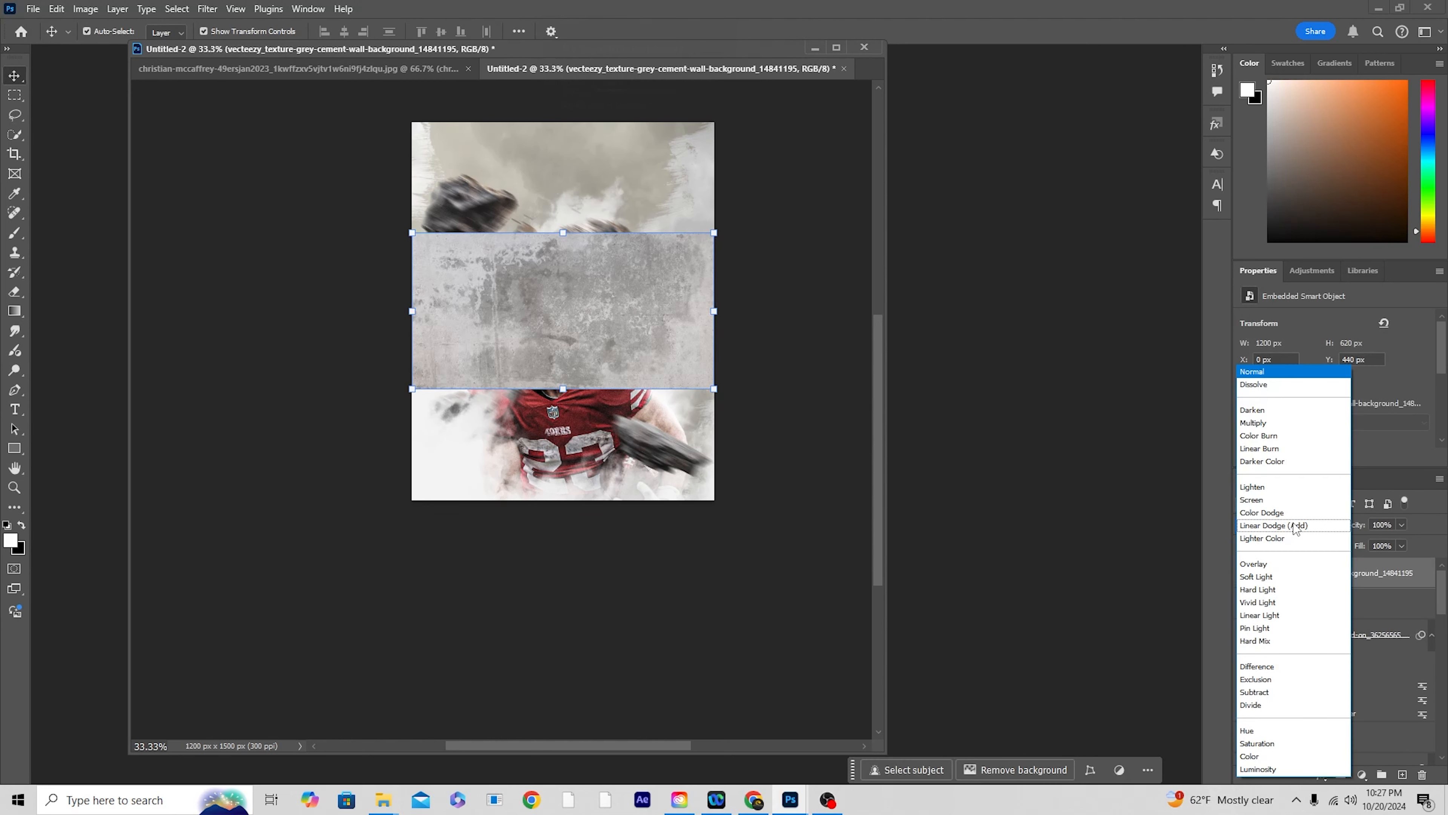
{"action": "left_click", "coordinate": [1271, 589]}
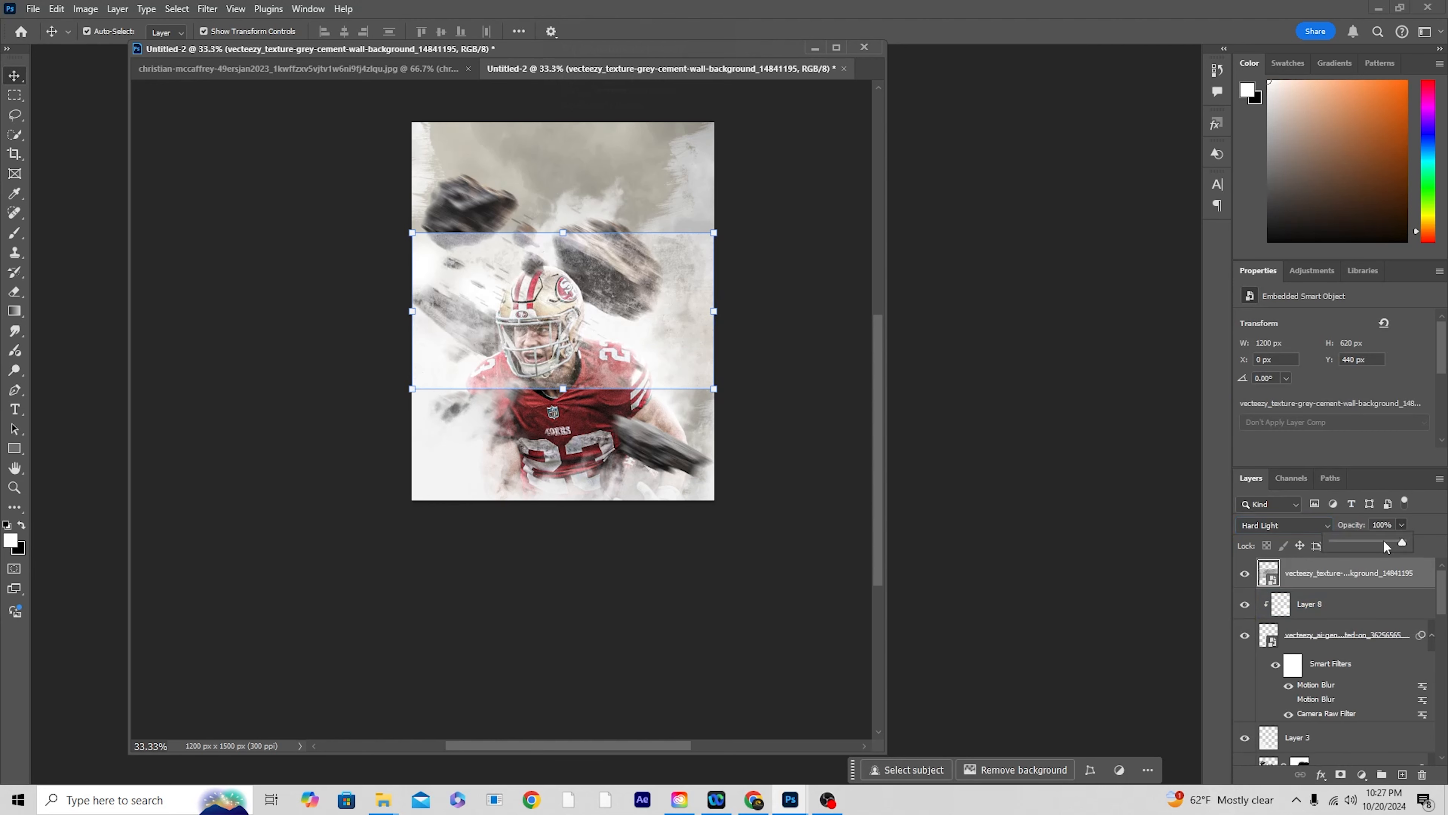
{"action": "left_click_drag", "start_coordinate": [1367, 546], "coordinate": [1368, 546]}
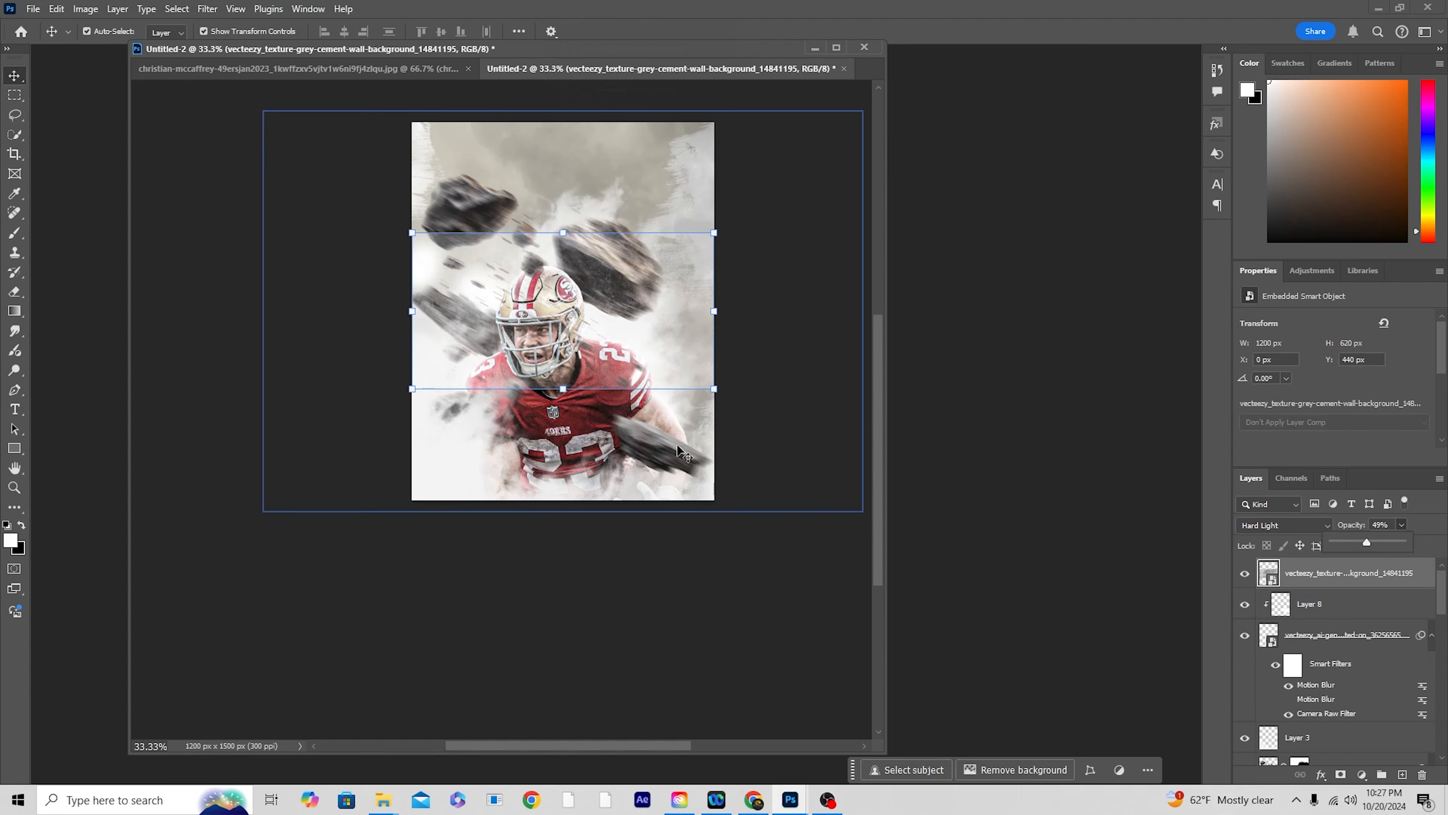
Step: Scale the cement wall texture up to about 3090 × 1598 px, centred over the poster, so it covers the whole canvas
{"action": "left_click_drag", "start_coordinate": [713, 389], "coordinate": [511, 342]}
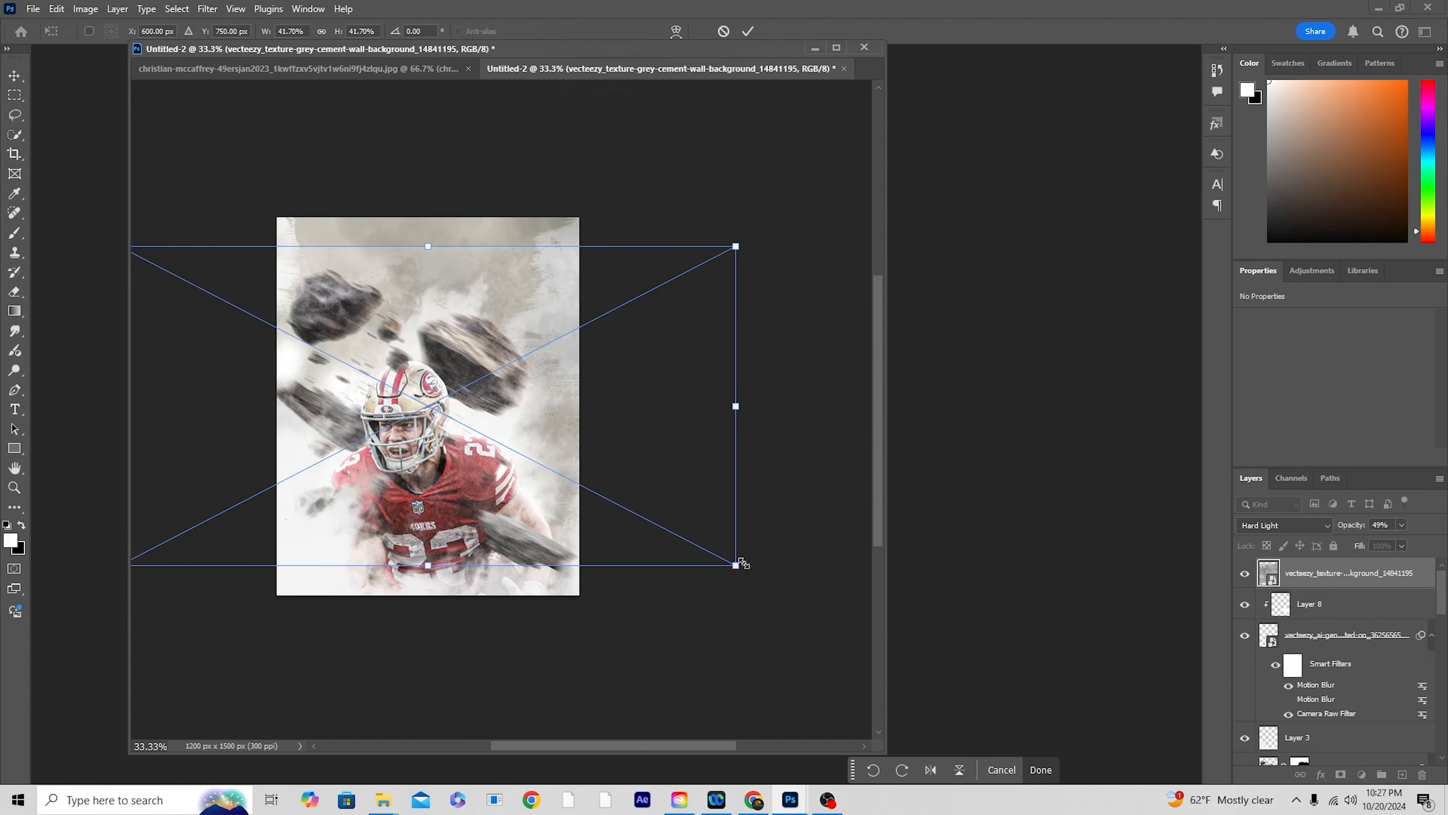
{"action": "left_click_drag", "start_coordinate": [740, 563], "coordinate": [814, 628]}
{"action": "key", "text": "Return"}
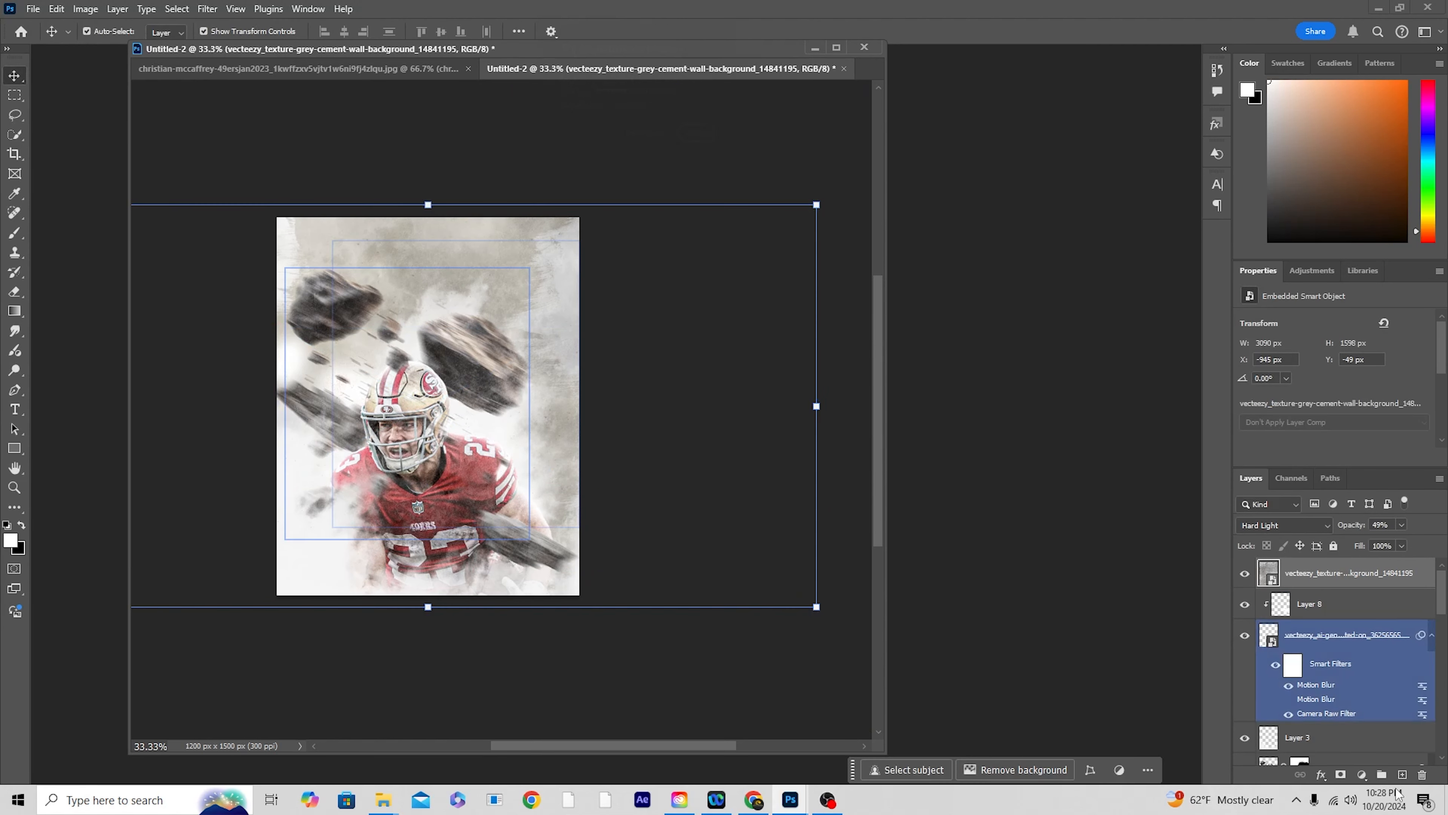
Step: Add a Color Lookup adjustment layer above the texture and load windymoodlut 2024.cube as its 3D LUT
{"action": "left_click", "coordinate": [1362, 774]}
{"action": "left_click", "coordinate": [1365, 699]}
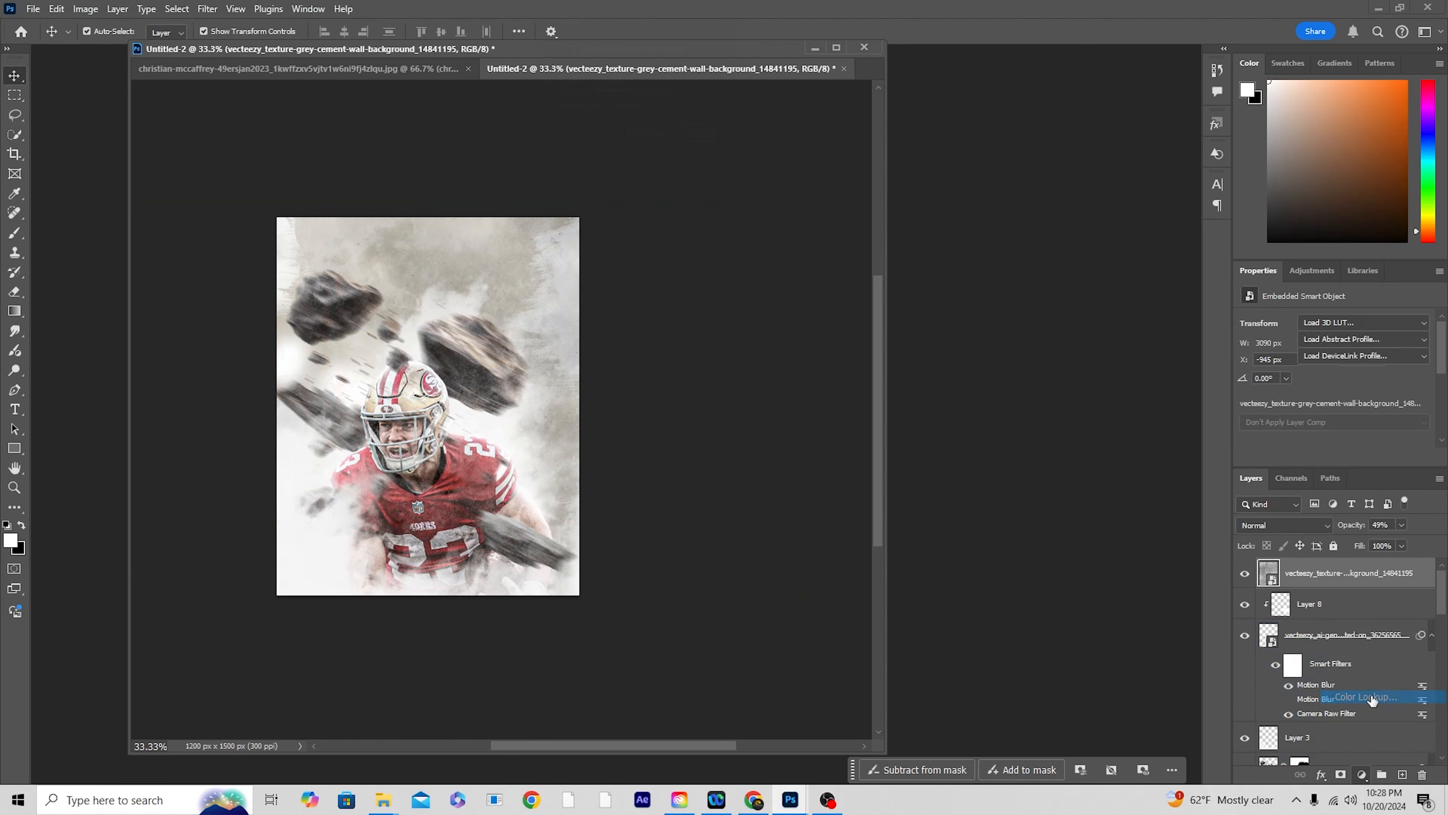
{"action": "left_click", "coordinate": [1341, 317]}
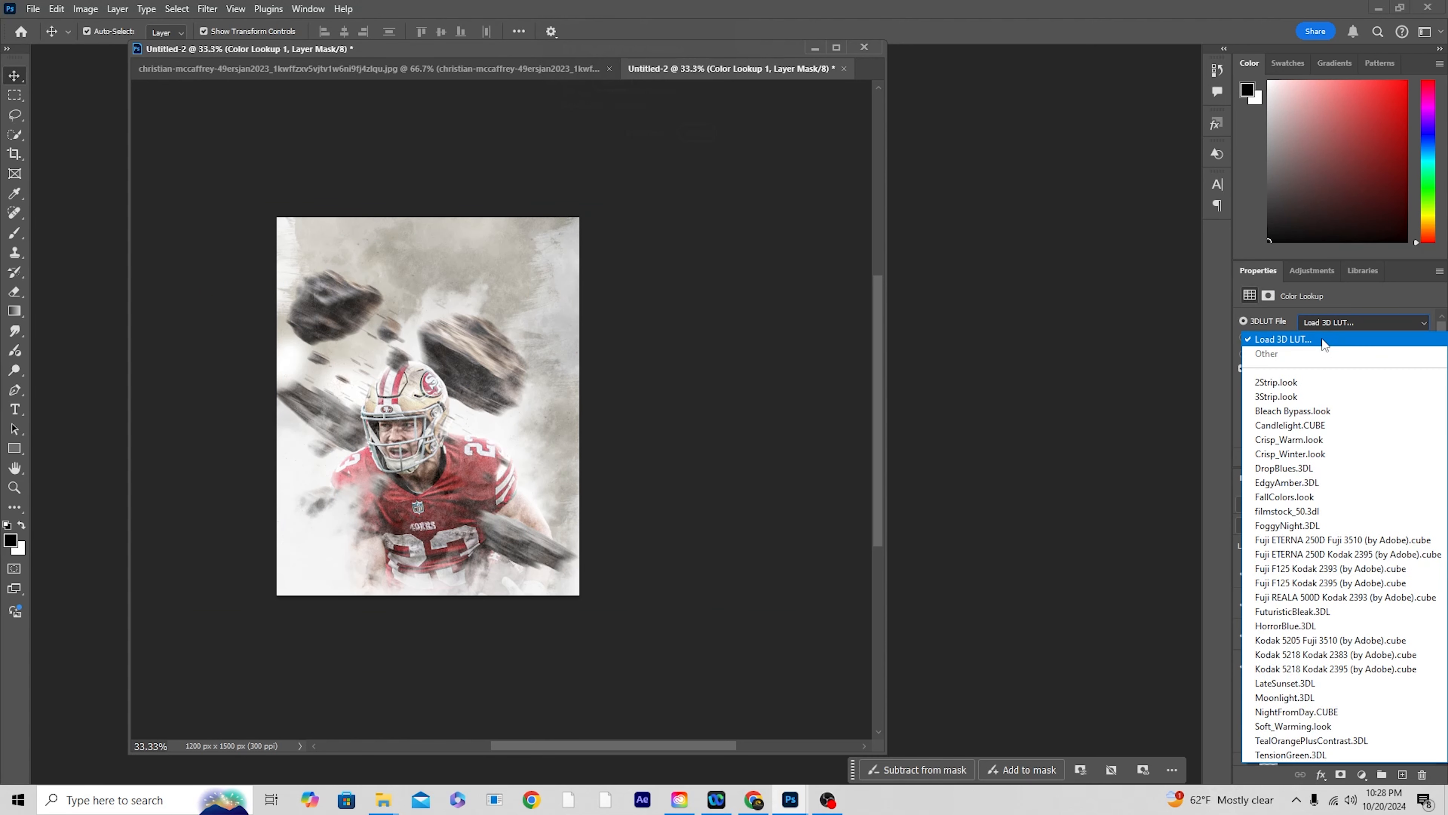
{"action": "left_click", "coordinate": [1322, 330]}
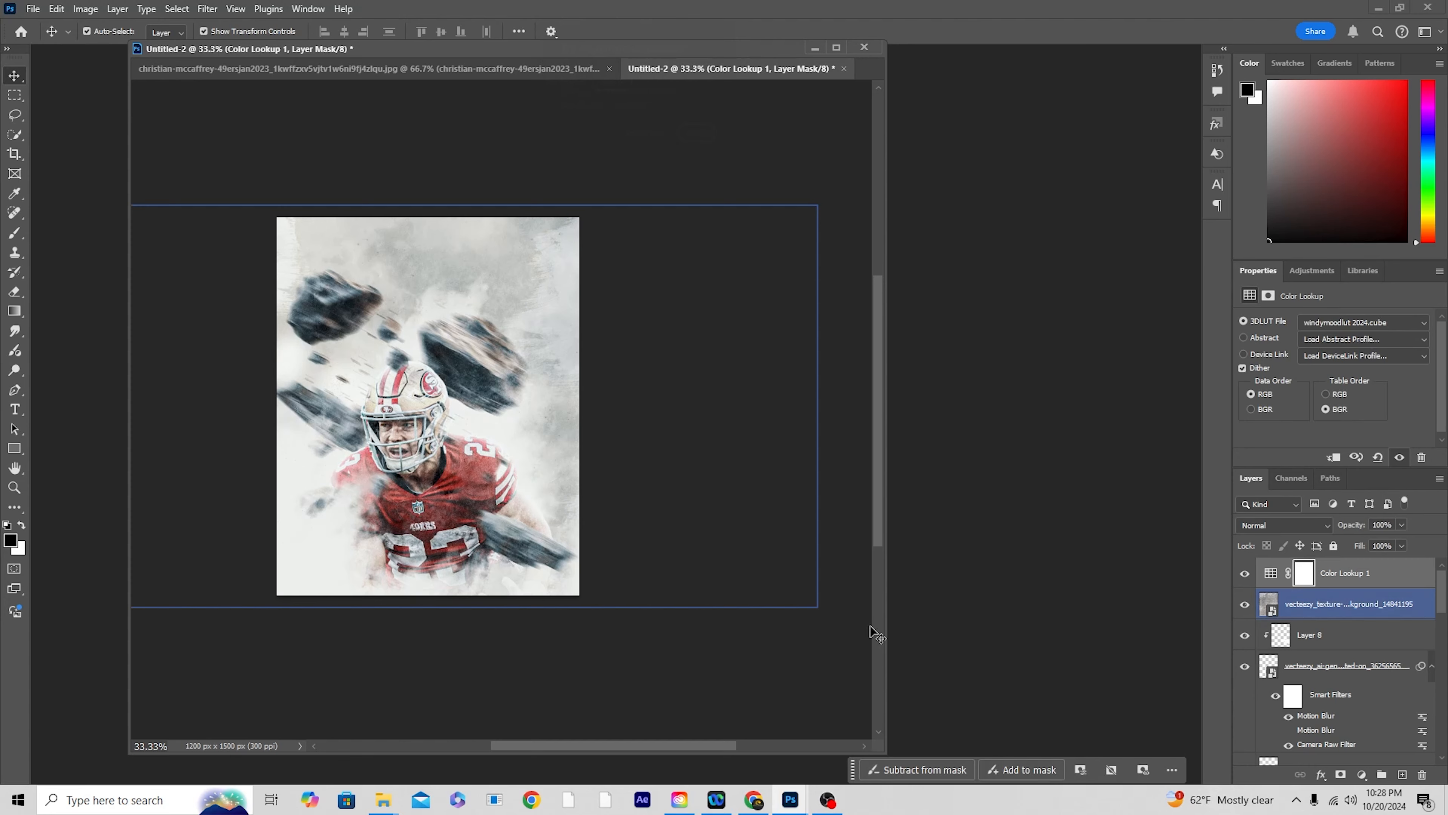
Step: Lower the cement wall texture layer's opacity to 25%
{"action": "left_click_drag", "start_coordinate": [885, 752], "coordinate": [1099, 763]}
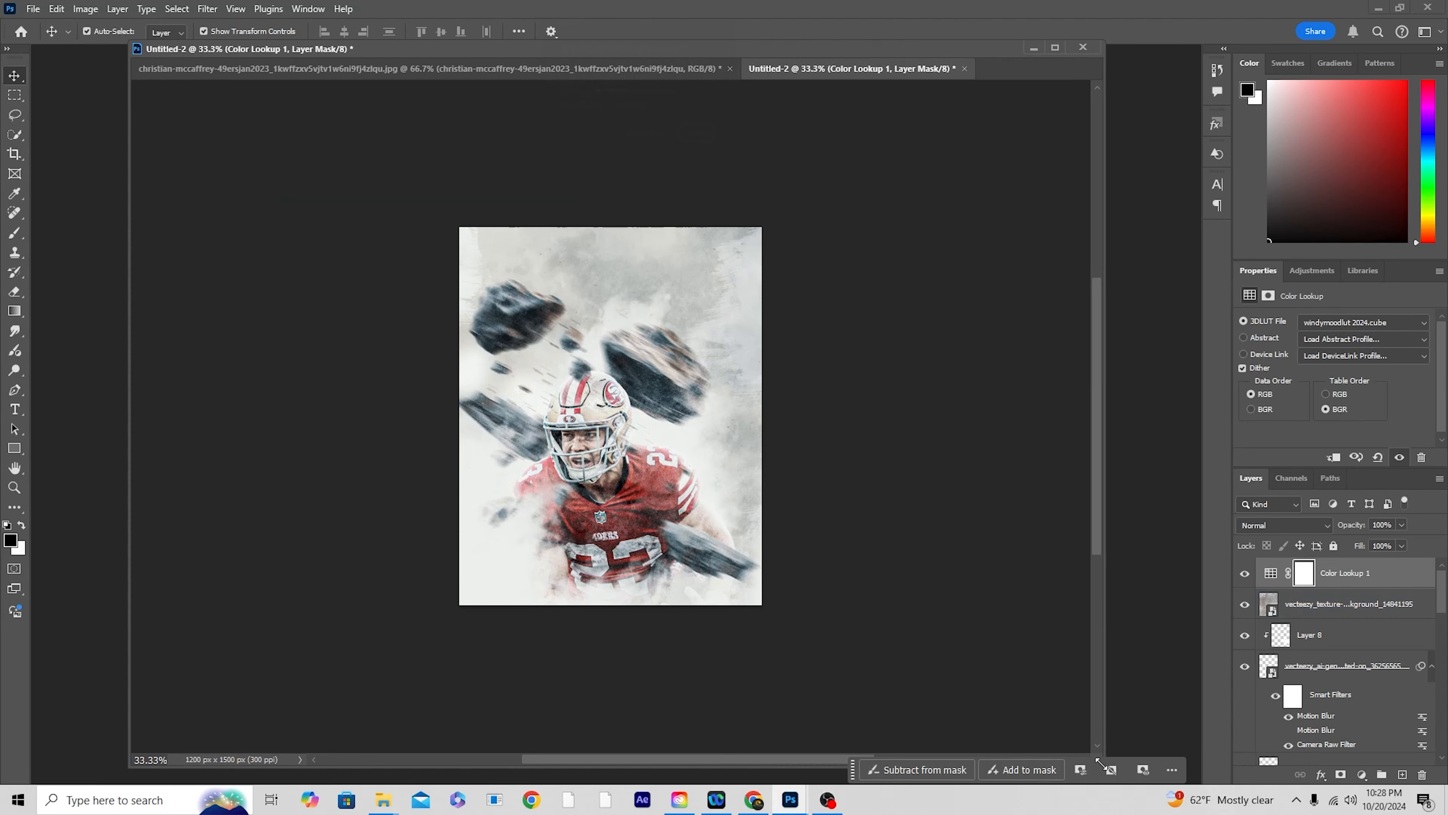
{"action": "key", "text": "ctrl+plus"}
{"action": "left_click", "coordinate": [685, 447]}
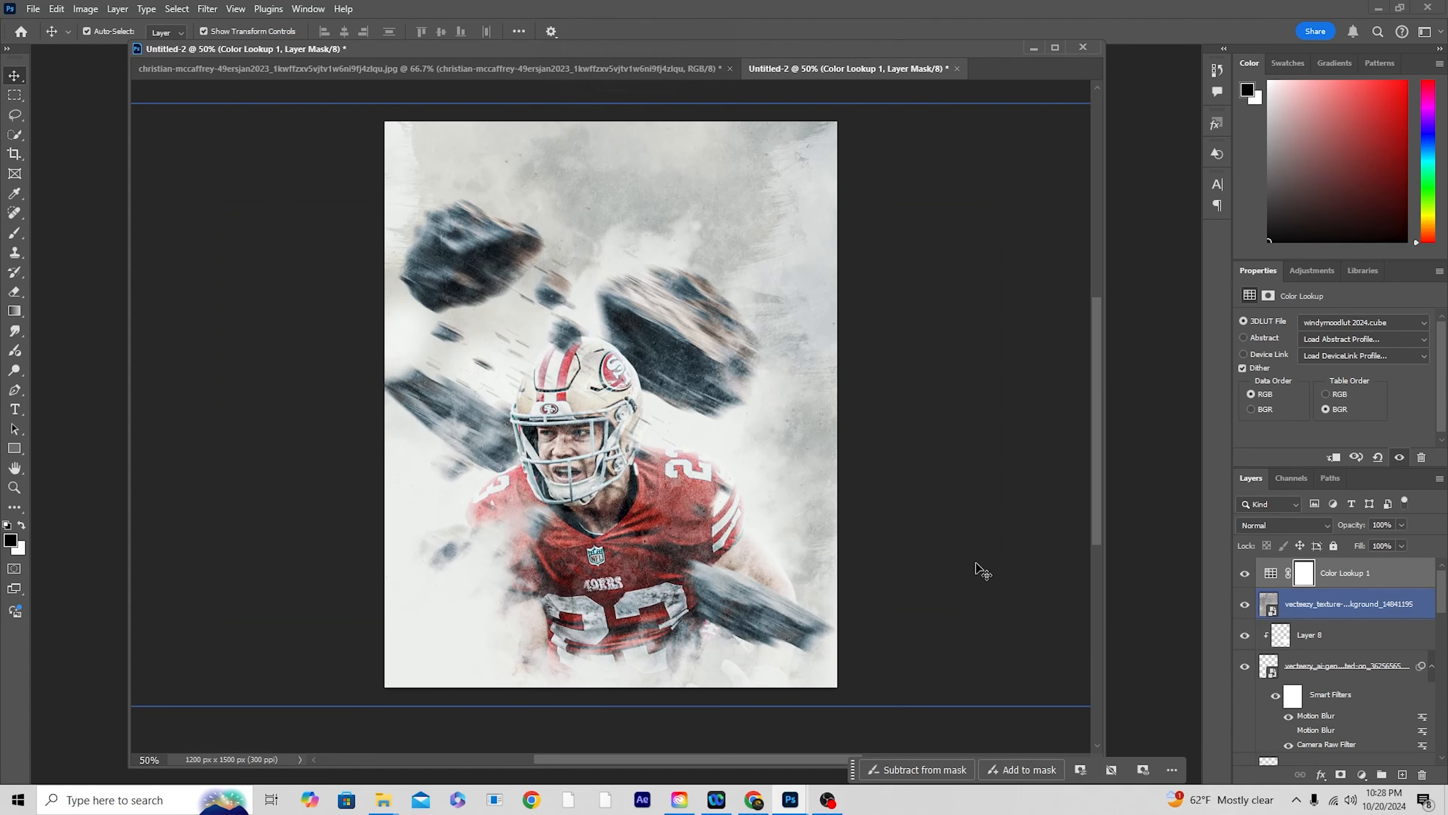
{"action": "scroll", "coordinate": [980, 570], "scroll_direction": "down", "scroll_amount": 1}
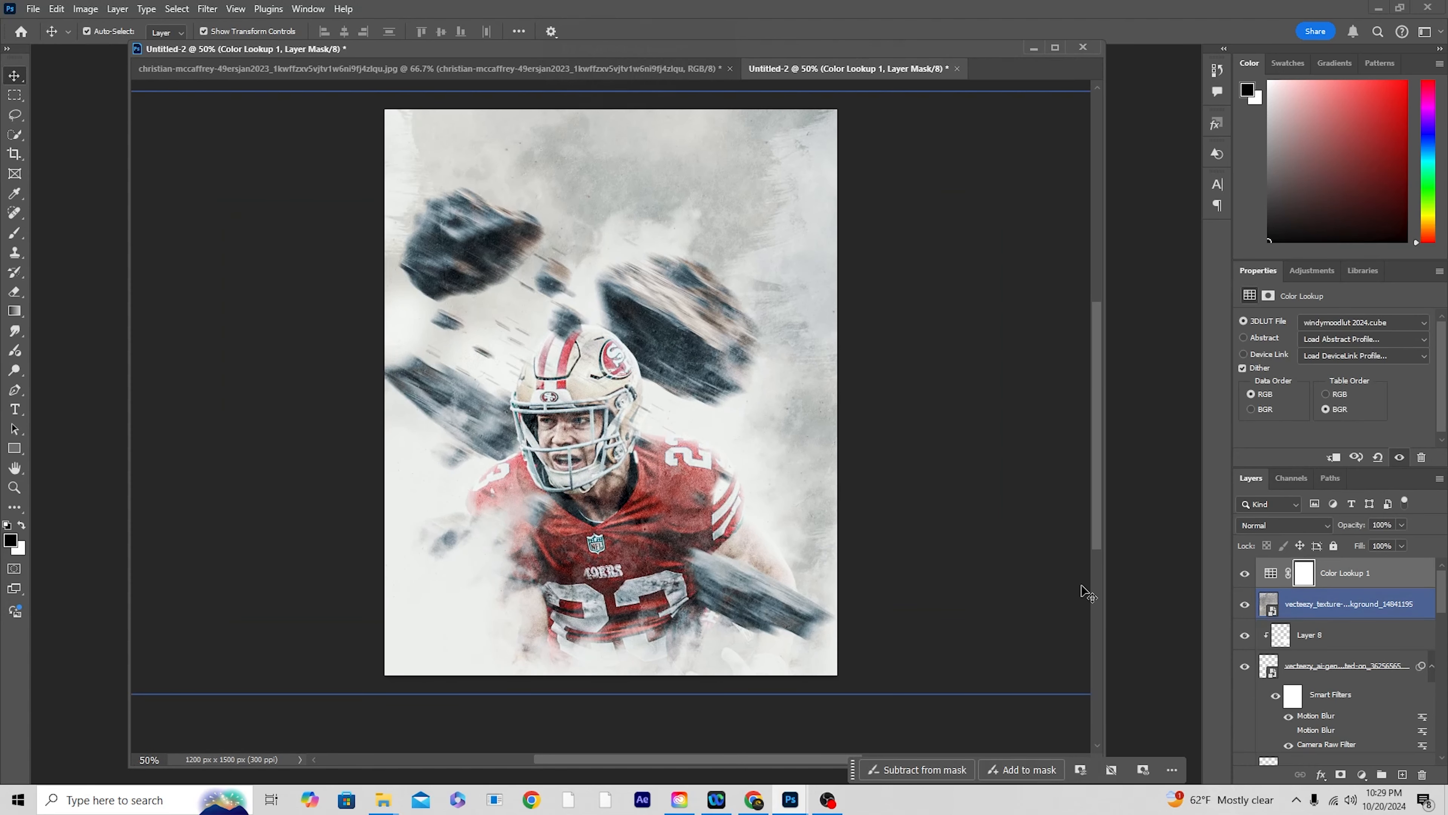
{"action": "left_click", "coordinate": [1269, 610]}
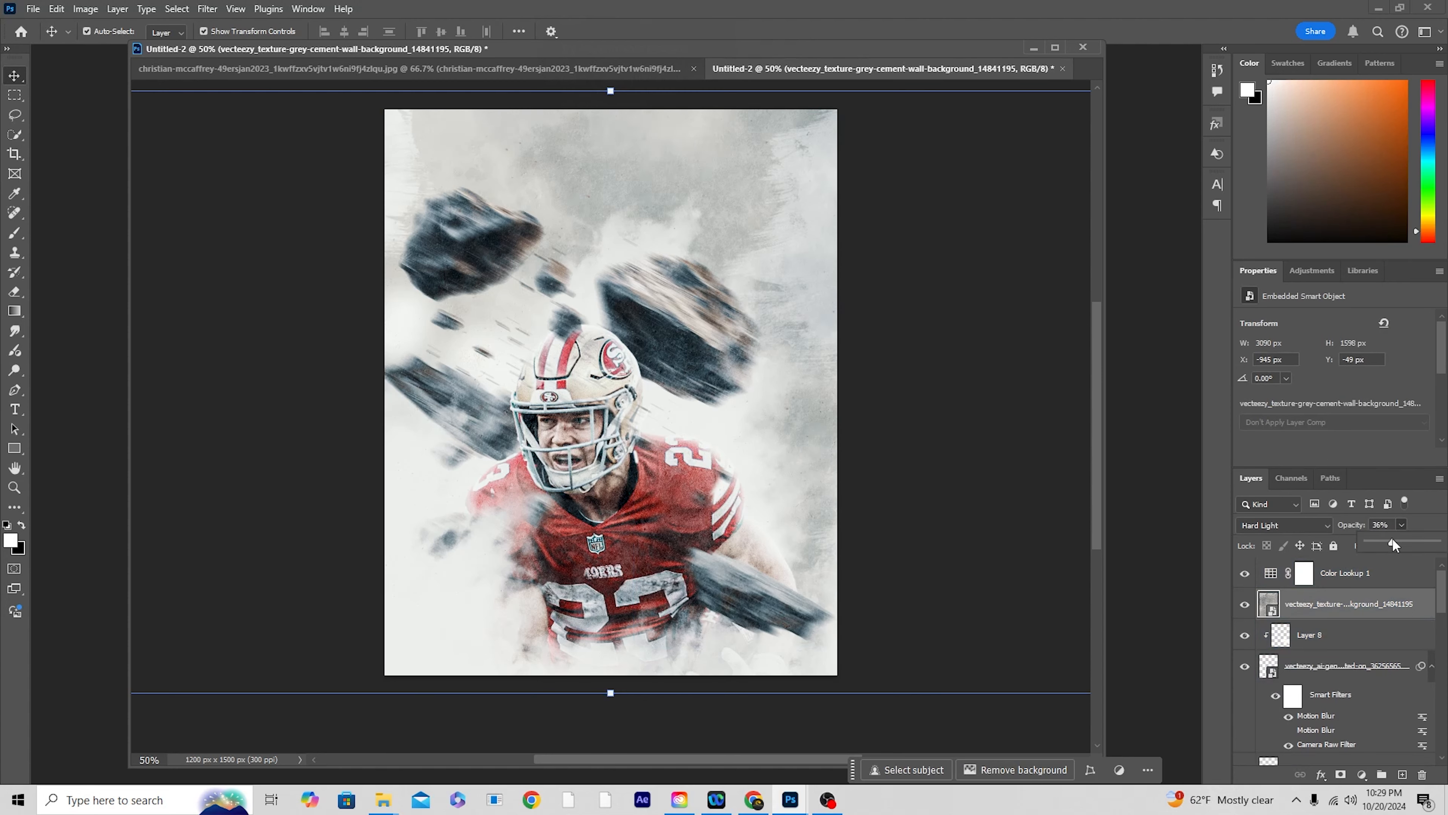
Step: Move the Color Lookup layer beneath the cement wall texture and set its opacity to 90%
{"action": "left_click_drag", "start_coordinate": [1283, 575], "coordinate": [1280, 620]}
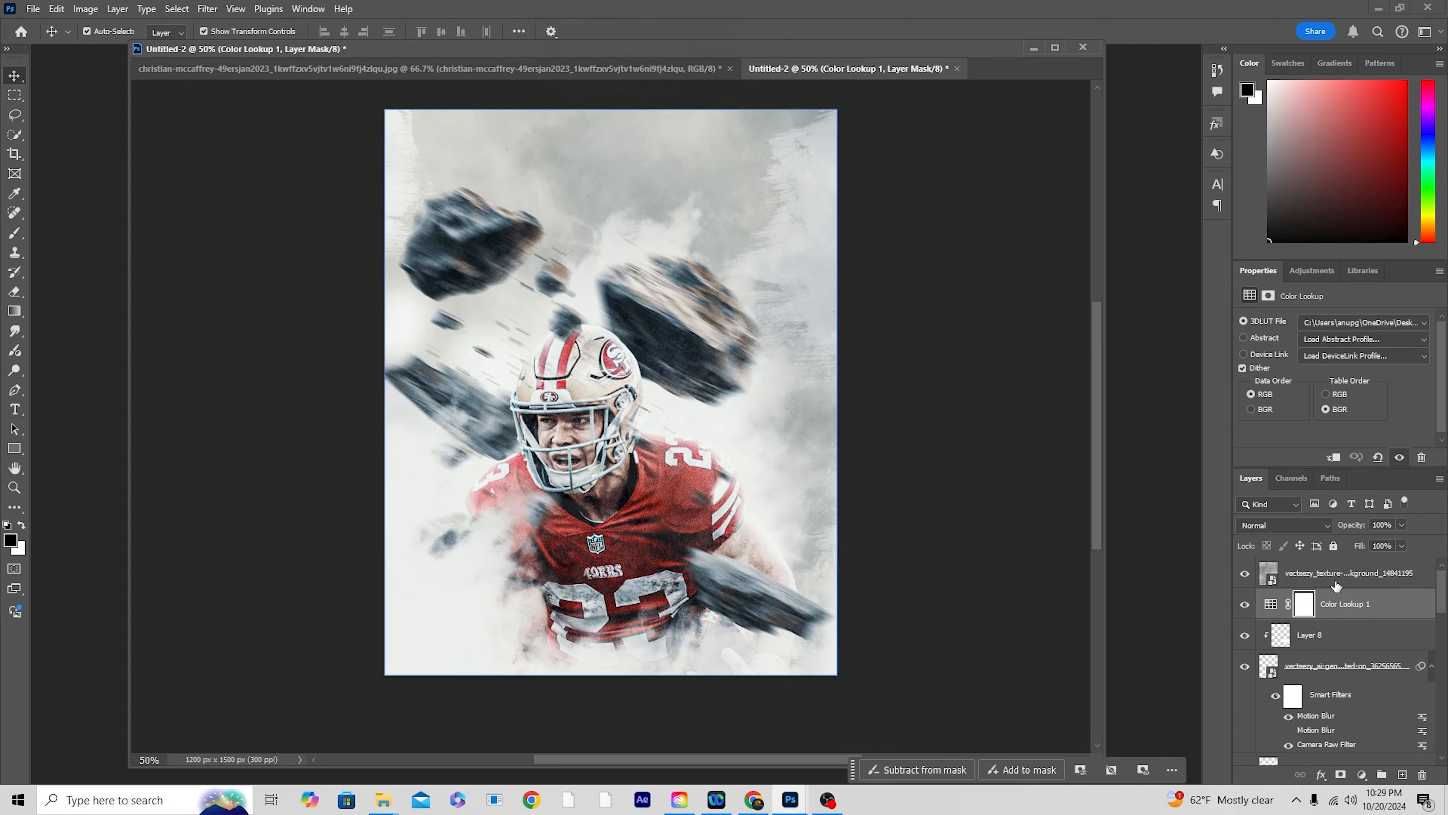
{"action": "left_click", "coordinate": [1401, 524]}
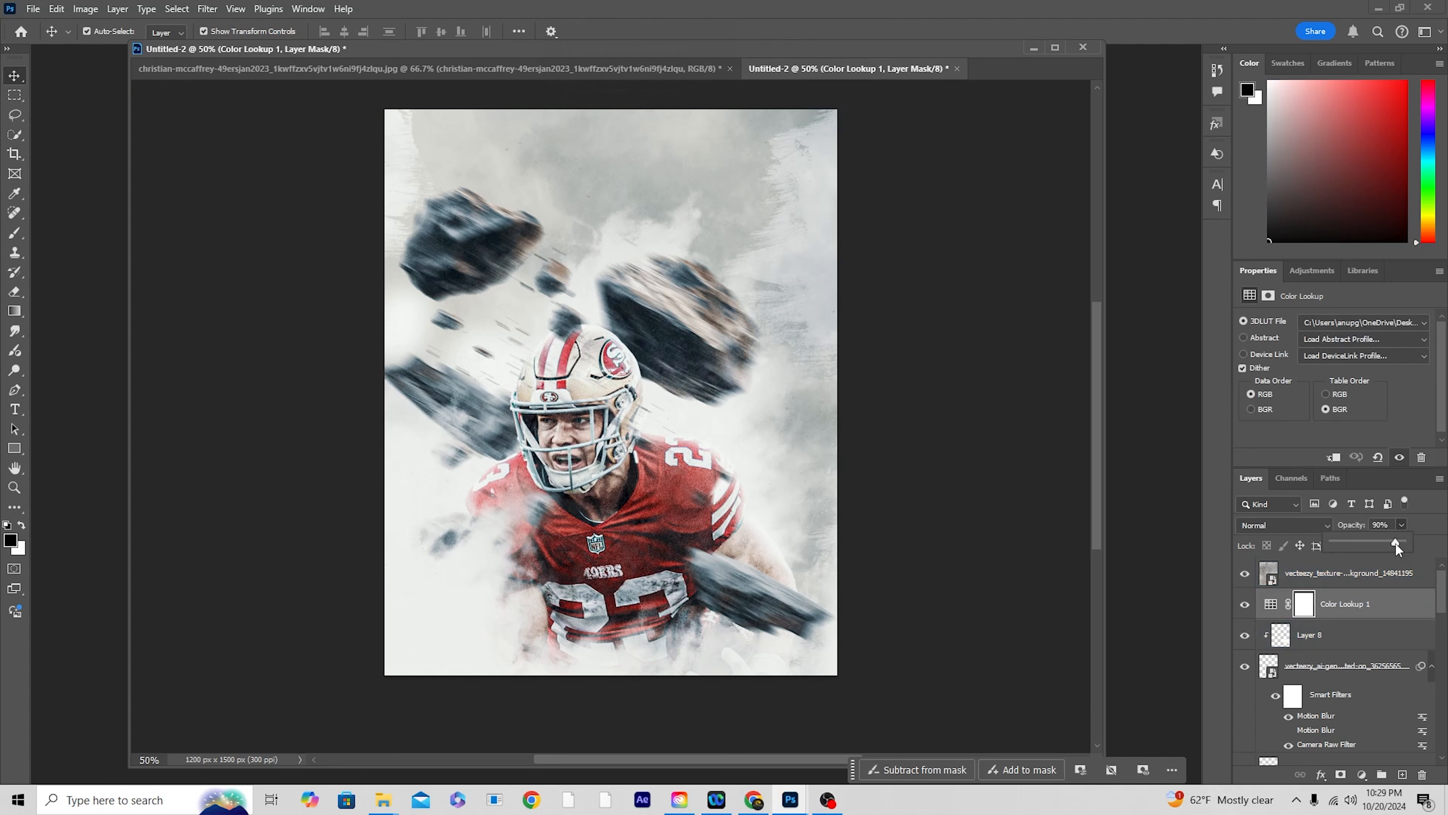
{"action": "left_click", "coordinate": [1430, 537]}
Step: Stamp all visible layers into a new merged layer above the texture and duplicate that merged layer
{"action": "left_click", "coordinate": [1298, 579]}
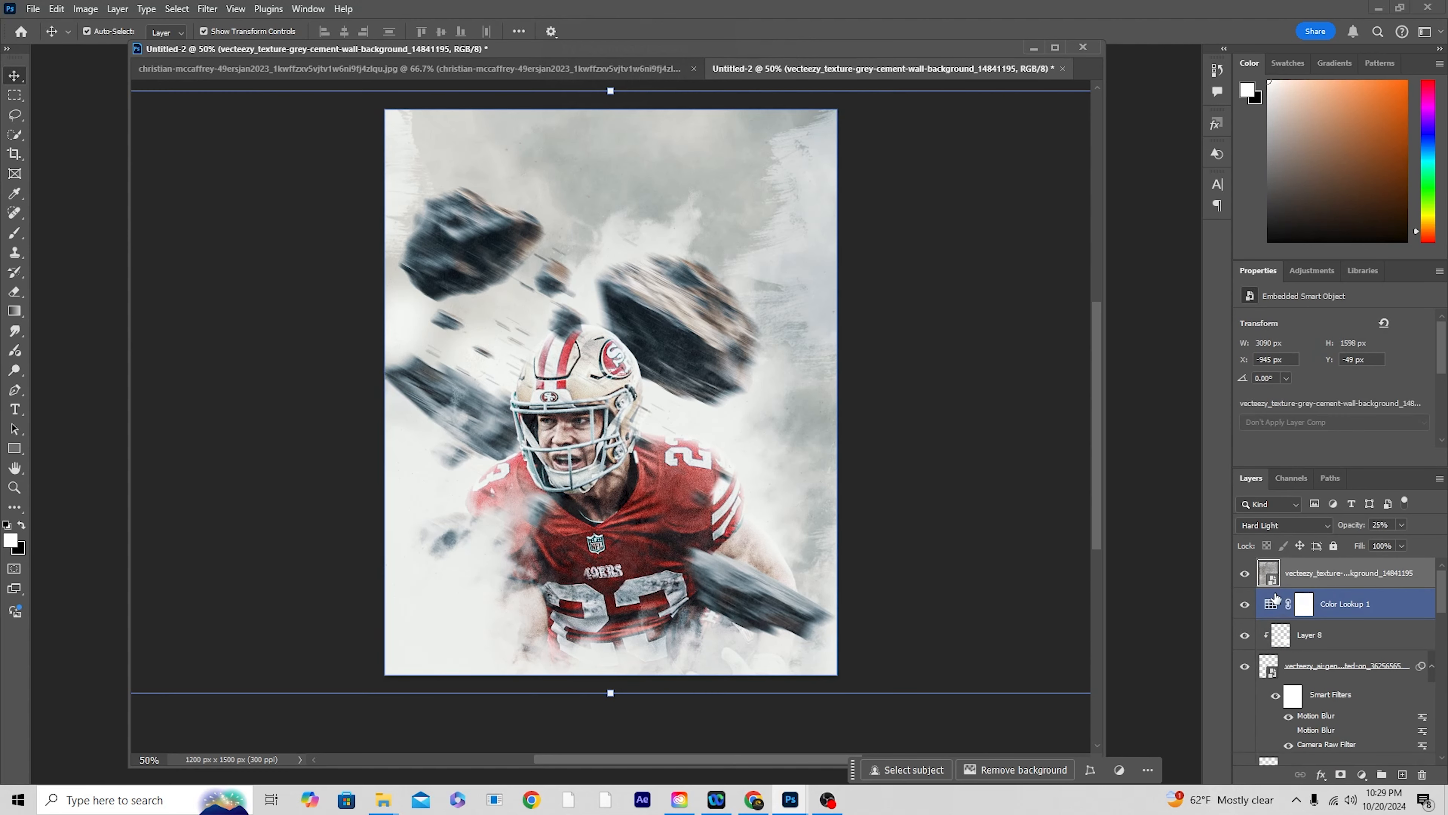
{"action": "key", "text": "ctrl"}
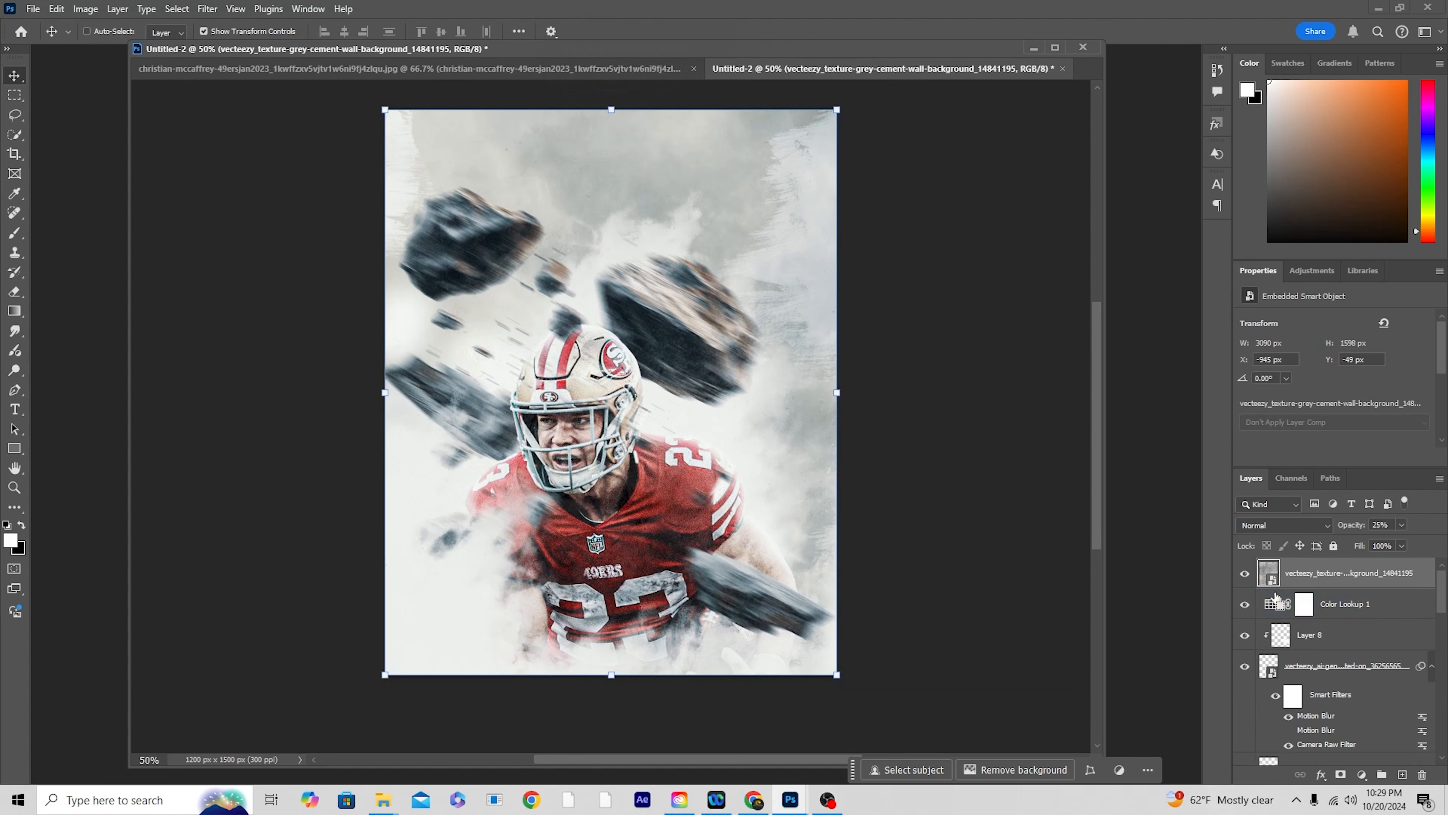
{"action": "key", "text": "ctrl+shift+alt+e"}
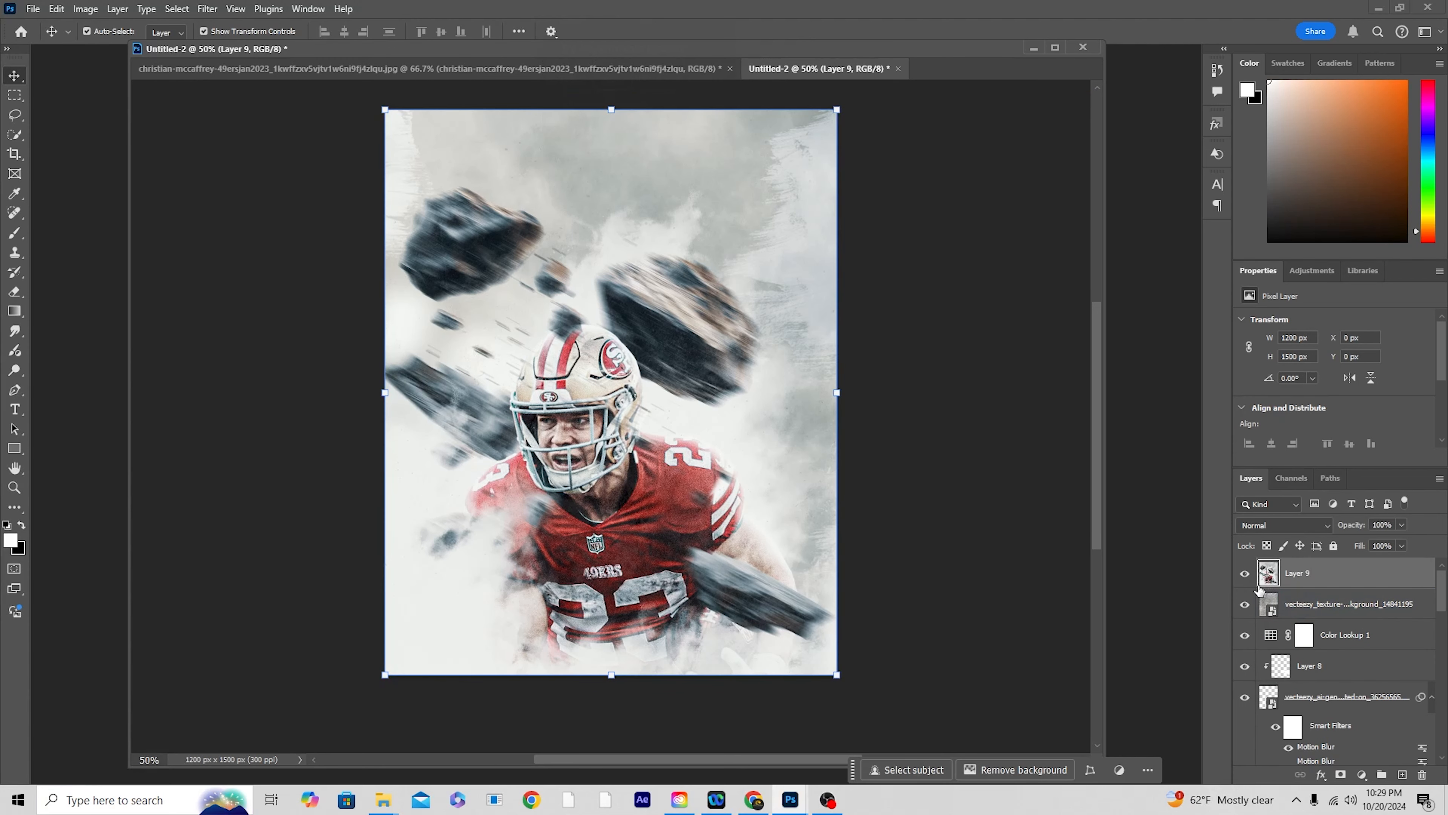
{"action": "key", "text": "ctrl+j"}
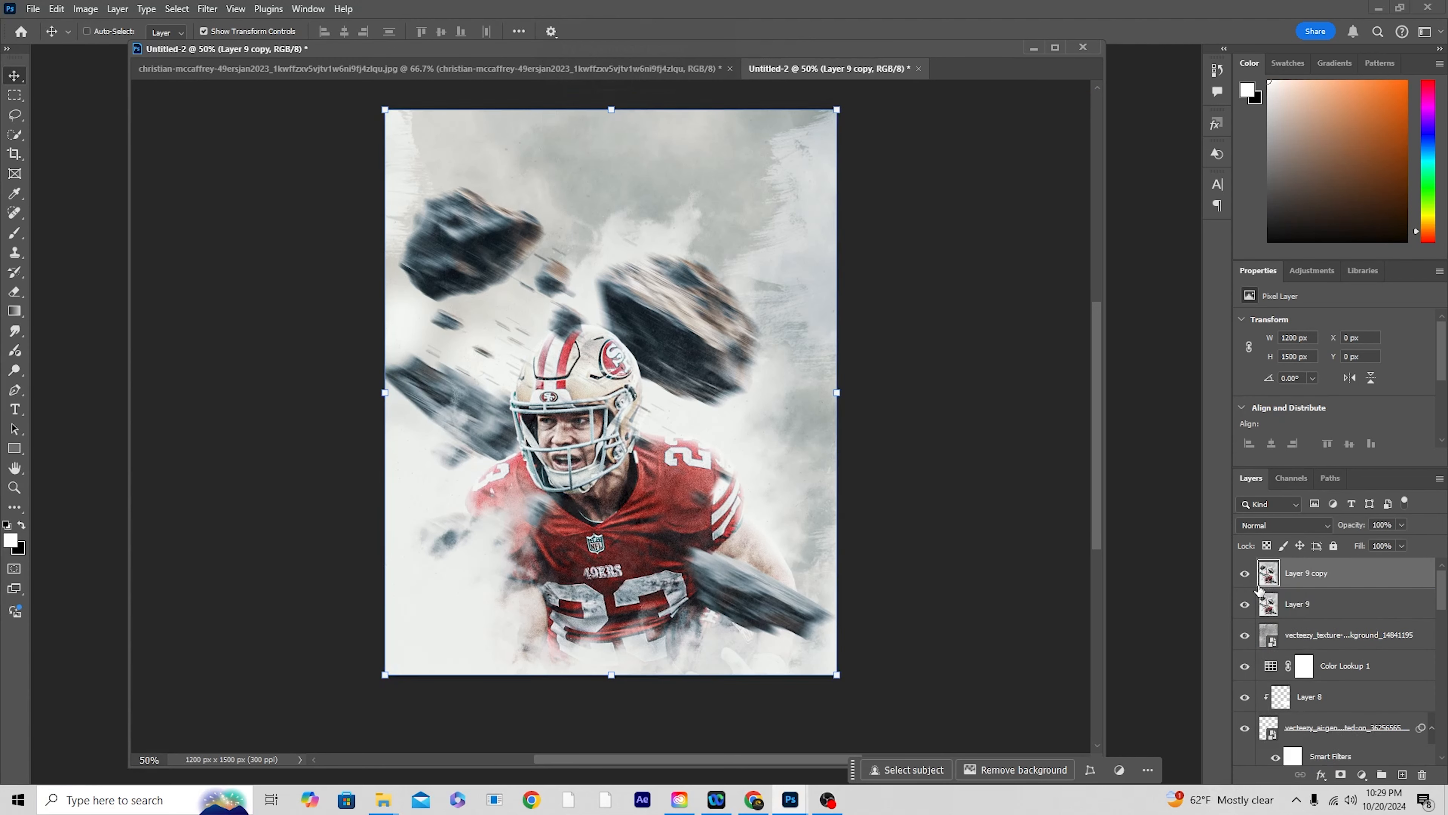
Step: Apply a Motion Blur at angle -30° and distance 14 pixels to the duplicate of the merged layer
{"action": "left_click", "coordinate": [207, 9]}
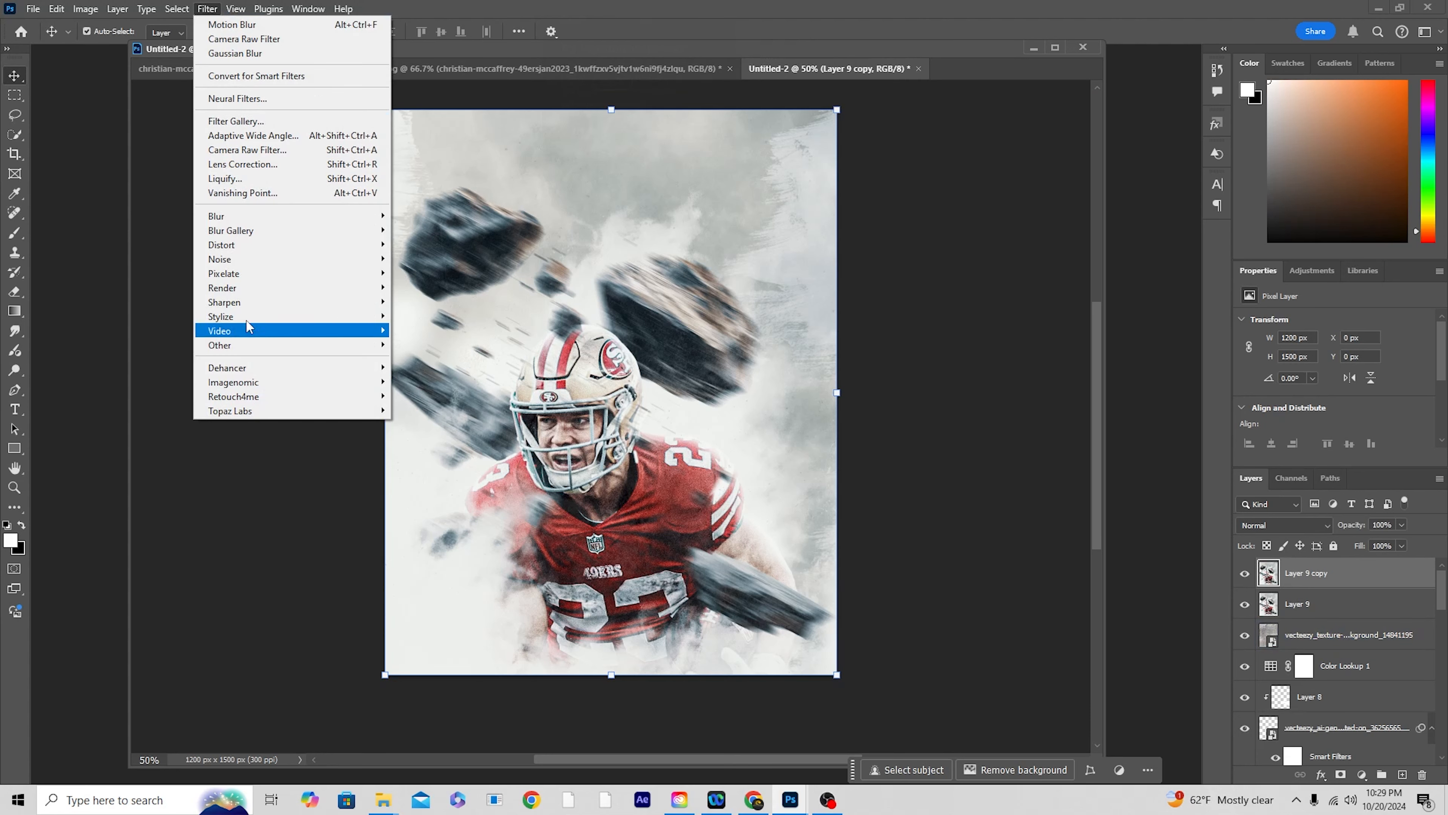
{"action": "mouse_move", "coordinate": [276, 221]}
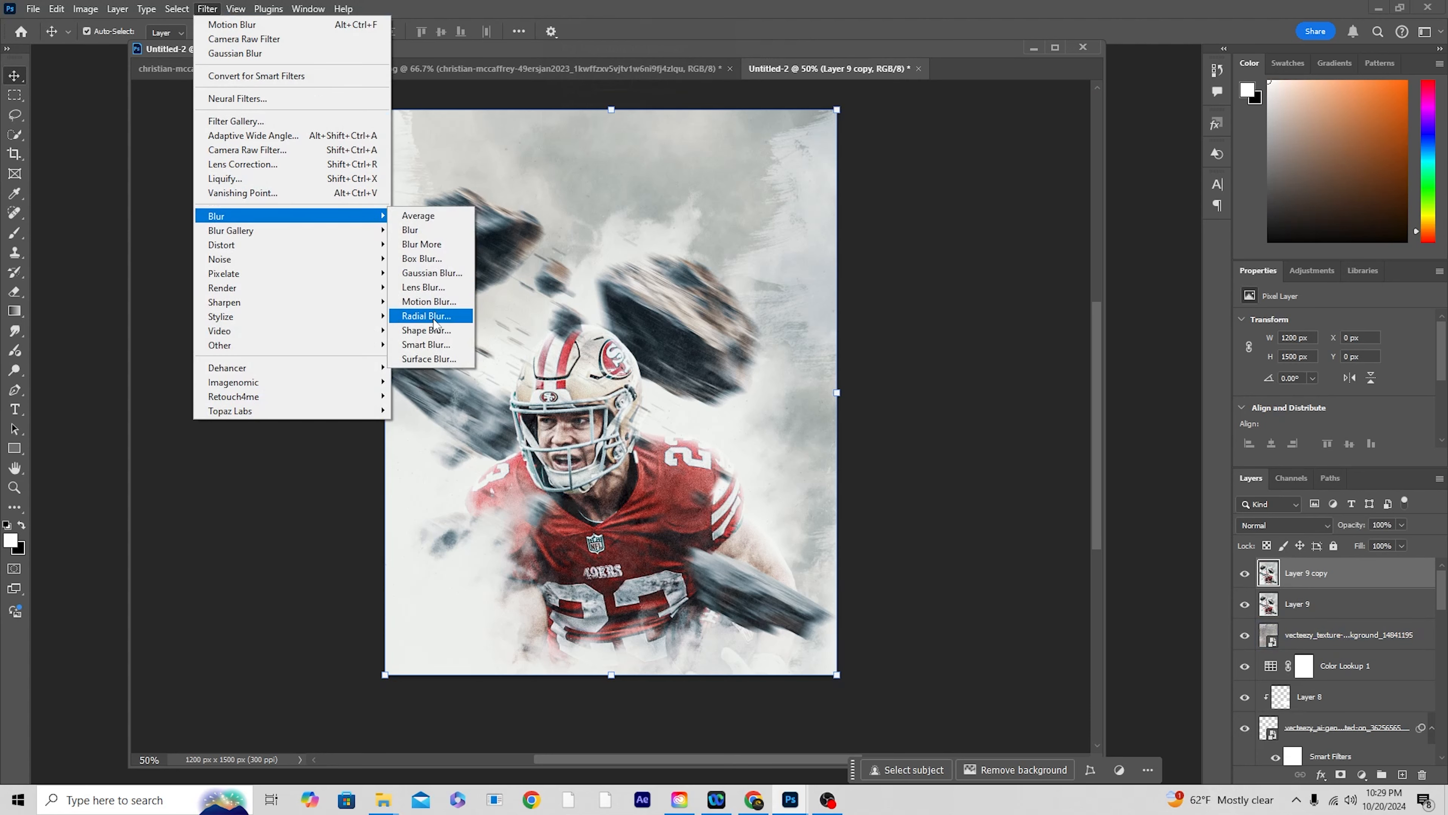
{"action": "left_click", "coordinate": [432, 302]}
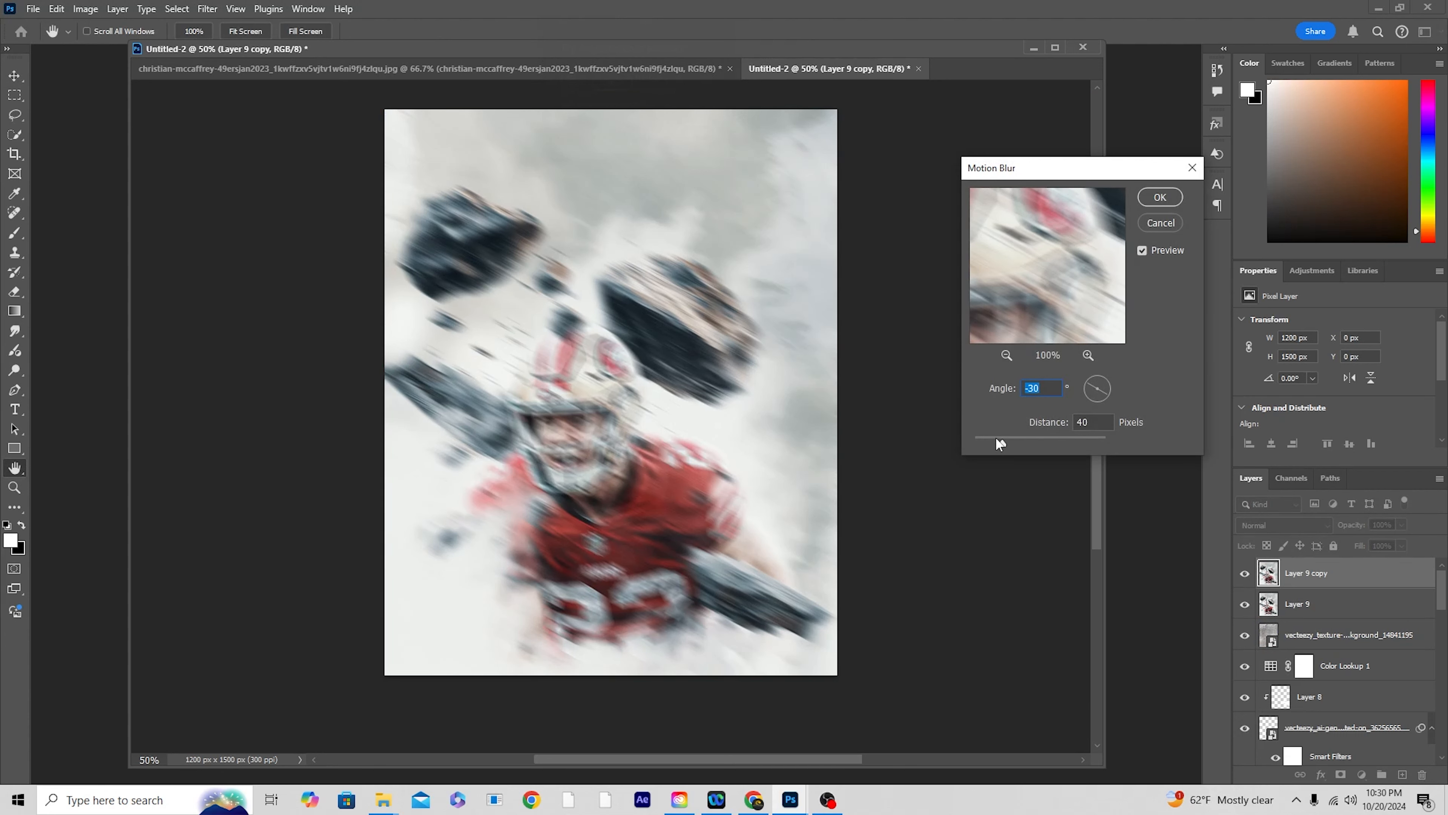
{"action": "left_click_drag", "start_coordinate": [994, 443], "coordinate": [985, 444]}
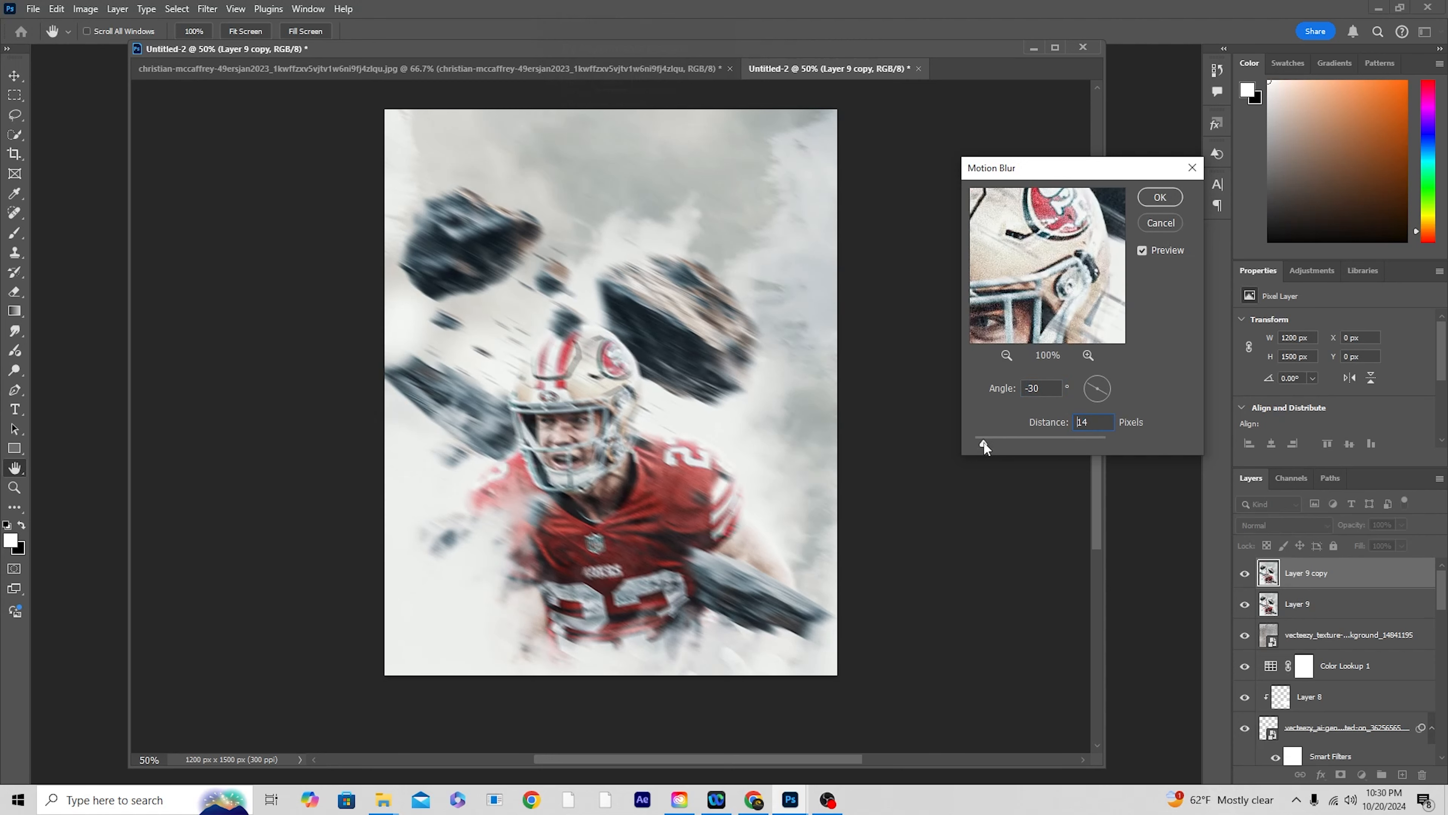
{"action": "left_click", "coordinate": [1164, 203]}
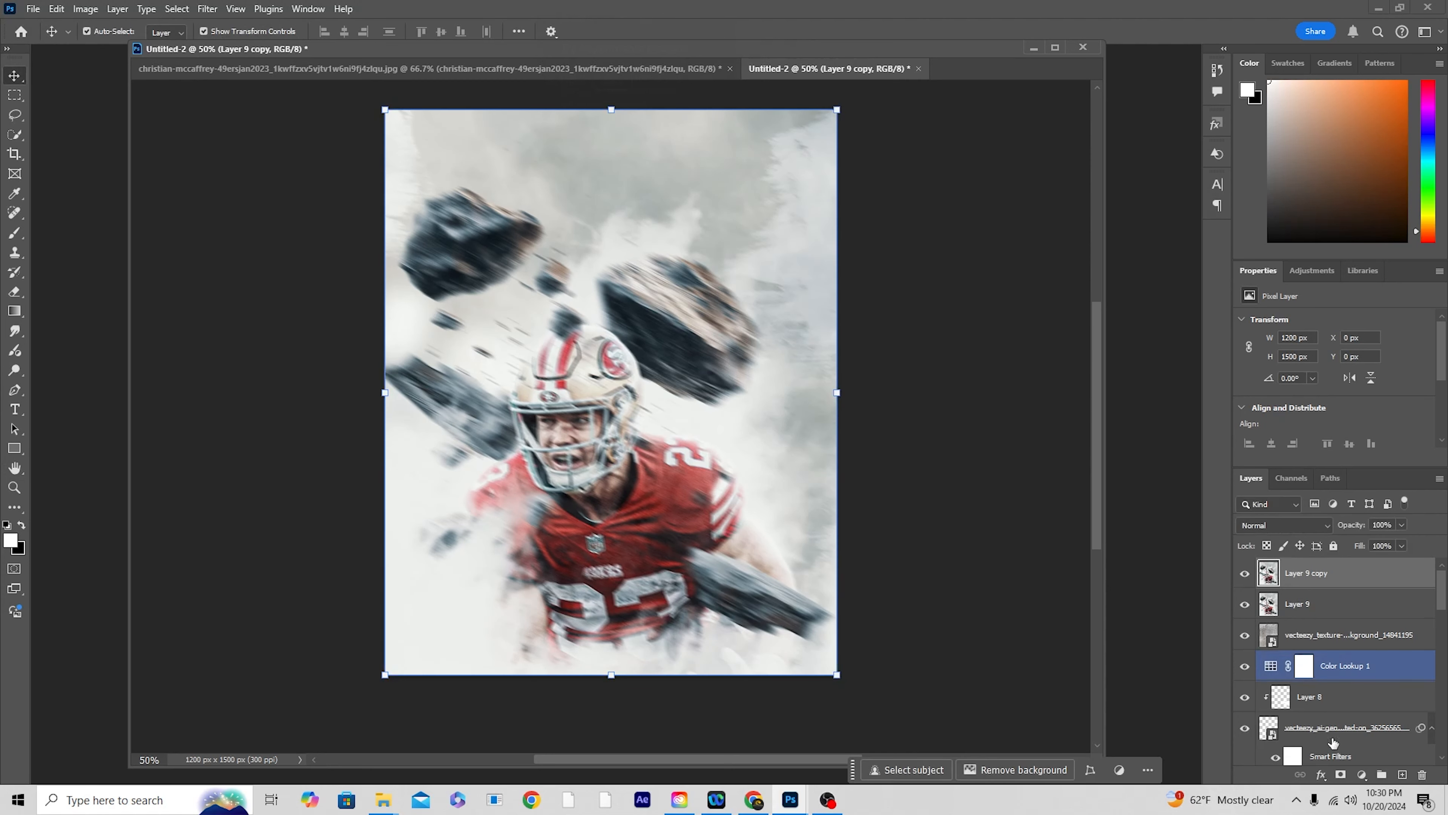
Step: Add a layer mask to the blurred duplicate and paint black with a 250 px brush over the rocks and the player's helmet, face and shoulder
{"action": "left_click", "coordinate": [1341, 775]}
{"action": "key", "text": "x"}
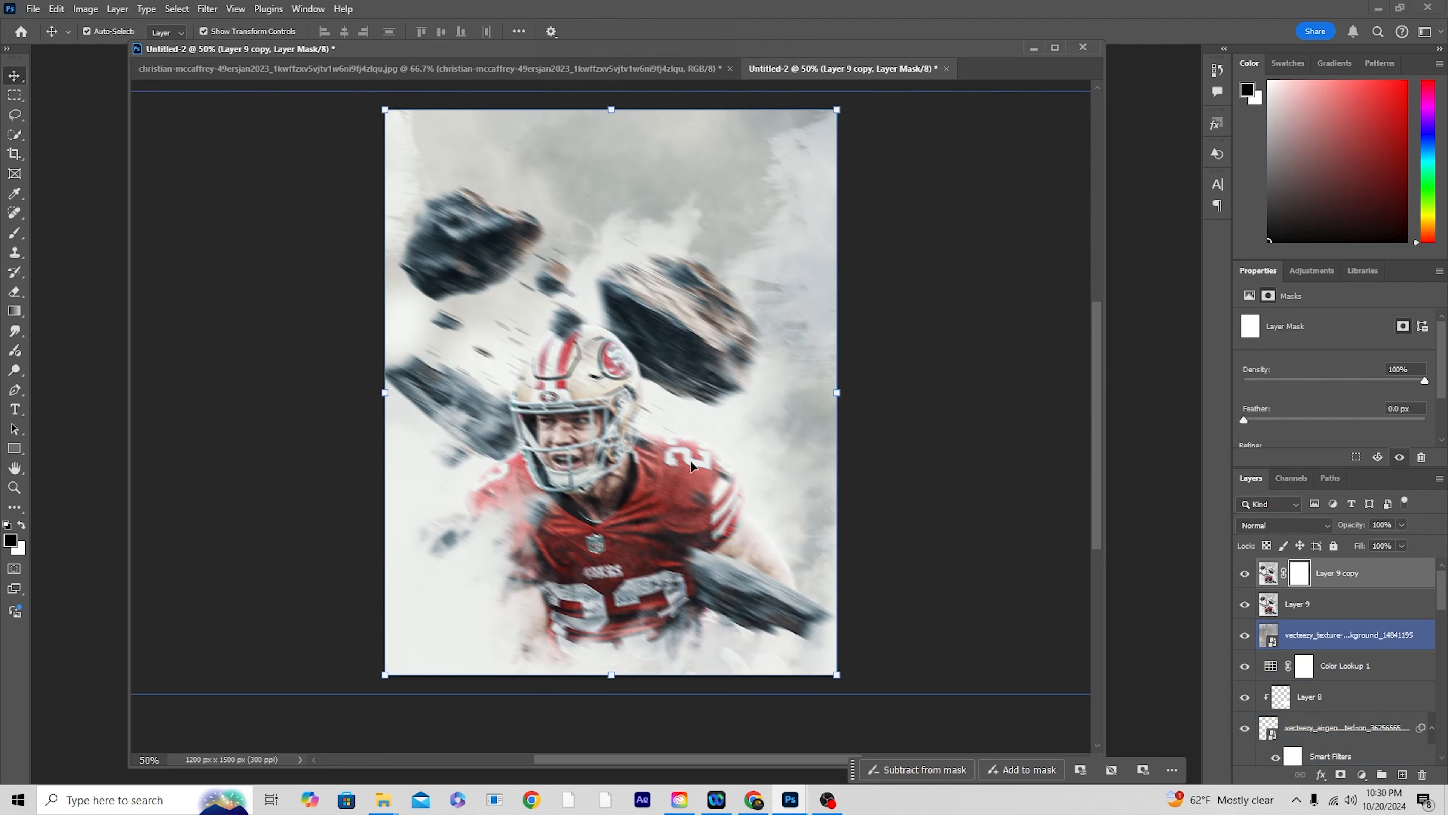
{"action": "key", "text": "b"}
{"action": "key", "text": "bracketright"}
{"action": "key", "text": "bracketright"}
{"action": "key", "text": "bracketright"}
{"action": "key", "text": "bracketright"}
{"action": "mouse_move", "coordinate": [725, 311]}
{"action": "left_mouse_down"}
{"action": "mouse_move", "coordinate": [661, 273]}
{"action": "mouse_move", "coordinate": [711, 341]}
{"action": "left_mouse_up"}
{"action": "mouse_move", "coordinate": [533, 211]}
{"action": "left_mouse_down"}
{"action": "mouse_move", "coordinate": [478, 285]}
{"action": "mouse_move", "coordinate": [391, 313]}
{"action": "mouse_move", "coordinate": [421, 284]}
{"action": "left_mouse_up"}
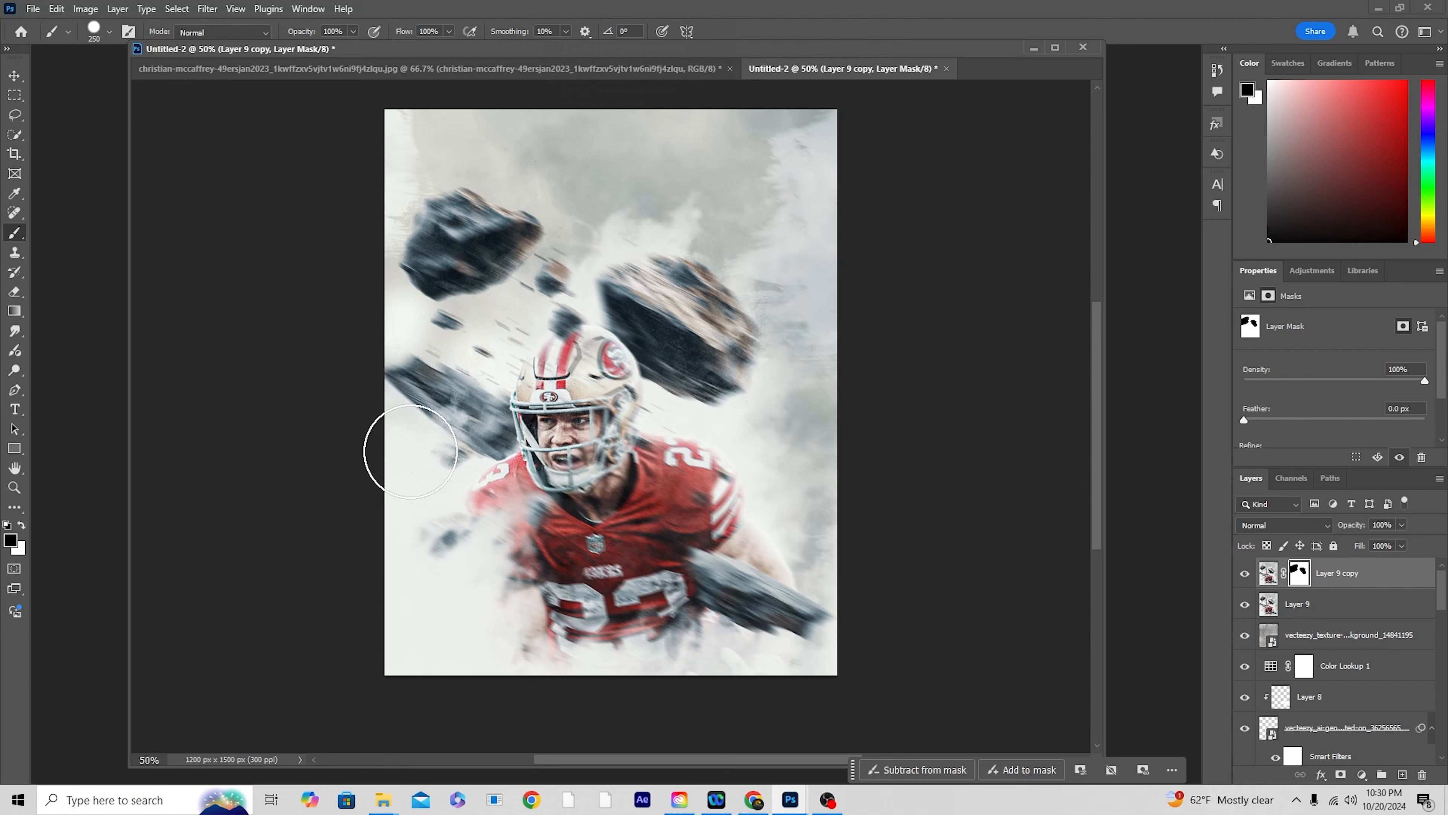
{"action": "mouse_move", "coordinate": [547, 428]}
{"action": "left_mouse_down"}
{"action": "mouse_move", "coordinate": [485, 491]}
{"action": "mouse_move", "coordinate": [604, 502]}
{"action": "mouse_move", "coordinate": [672, 378]}
{"action": "mouse_move", "coordinate": [713, 382]}
{"action": "left_mouse_up"}
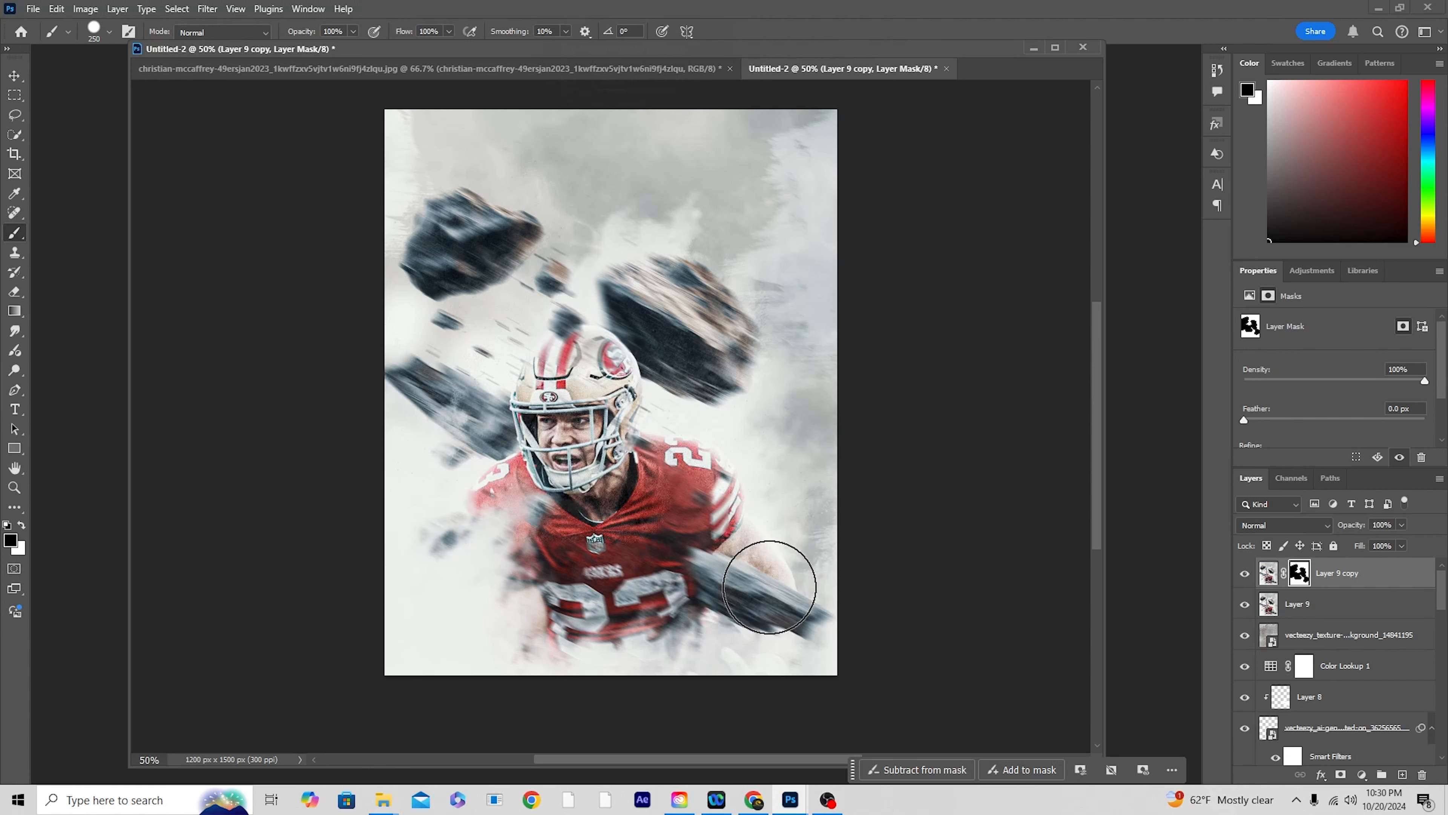
{"action": "key", "text": "x"}
Step: Add a Curves adjustment layer above the blurred duplicate, raising the highlights and slightly pulling down the shadows
{"action": "left_click", "coordinate": [1349, 579]}
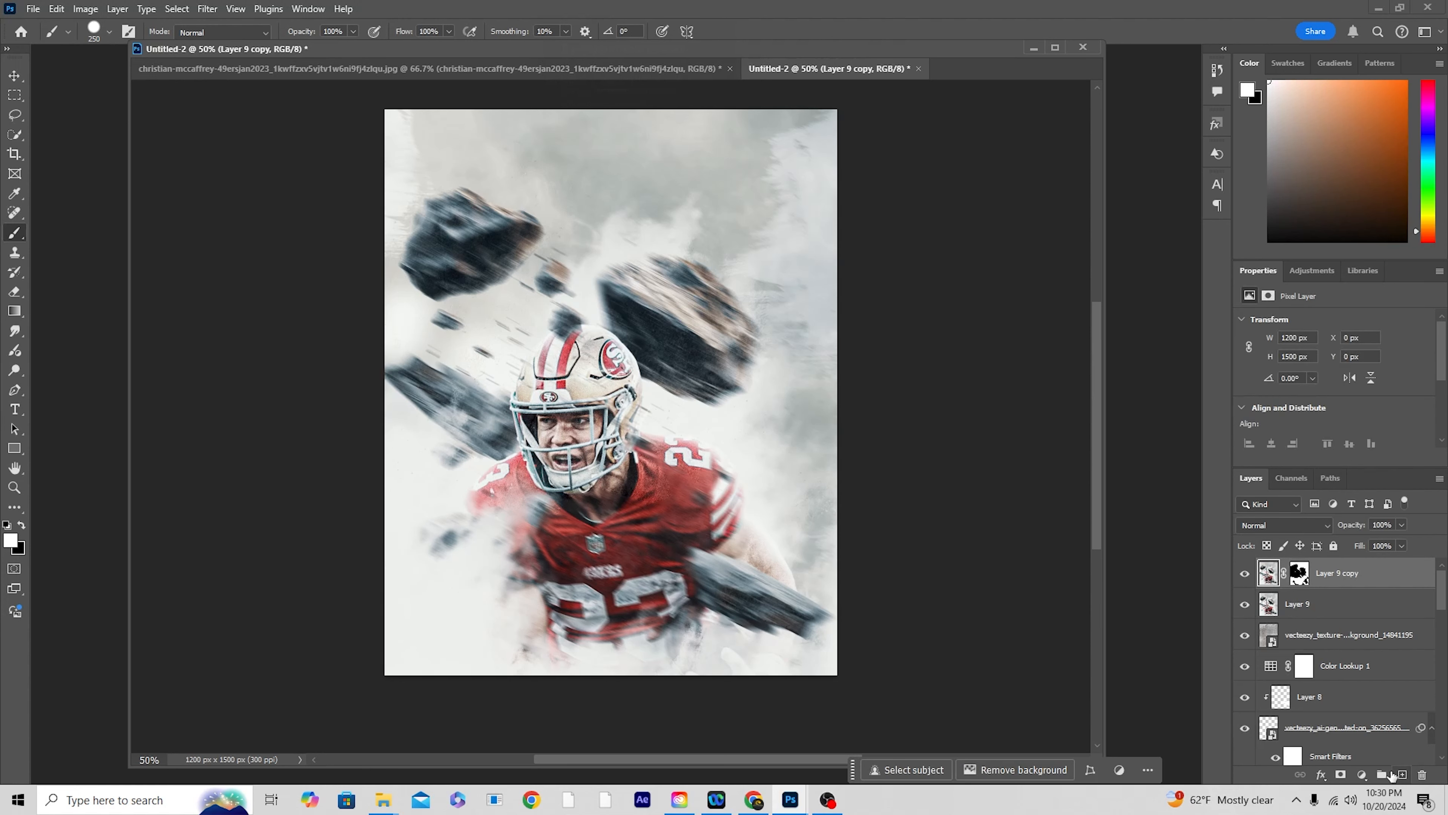
{"action": "left_click", "coordinate": [1362, 774]}
{"action": "left_click", "coordinate": [1352, 584]}
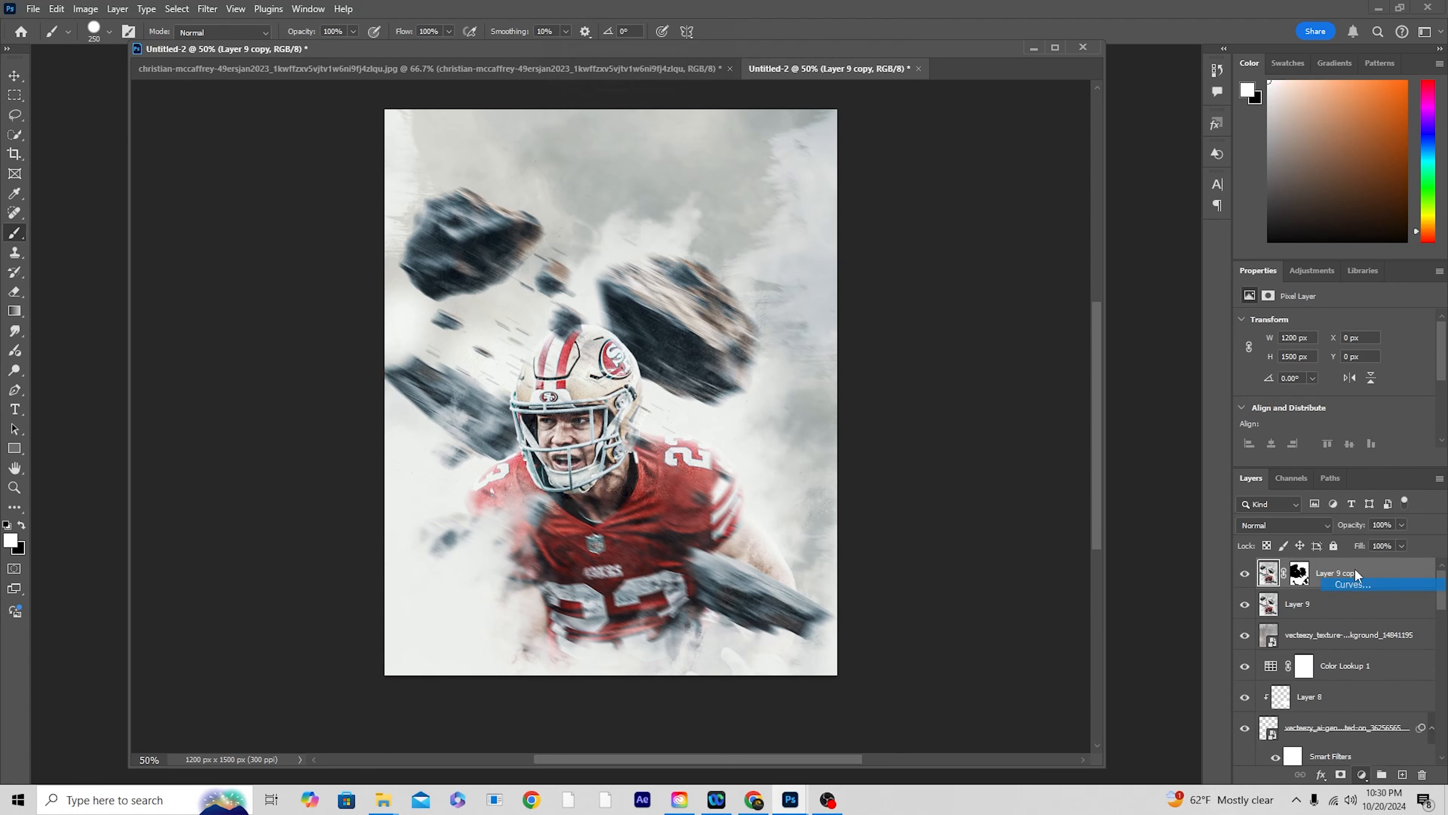
{"action": "left_click_drag", "start_coordinate": [1389, 379], "coordinate": [1382, 371]}
{"action": "scroll", "coordinate": [1310, 412], "scroll_direction": "down", "scroll_amount": 1}
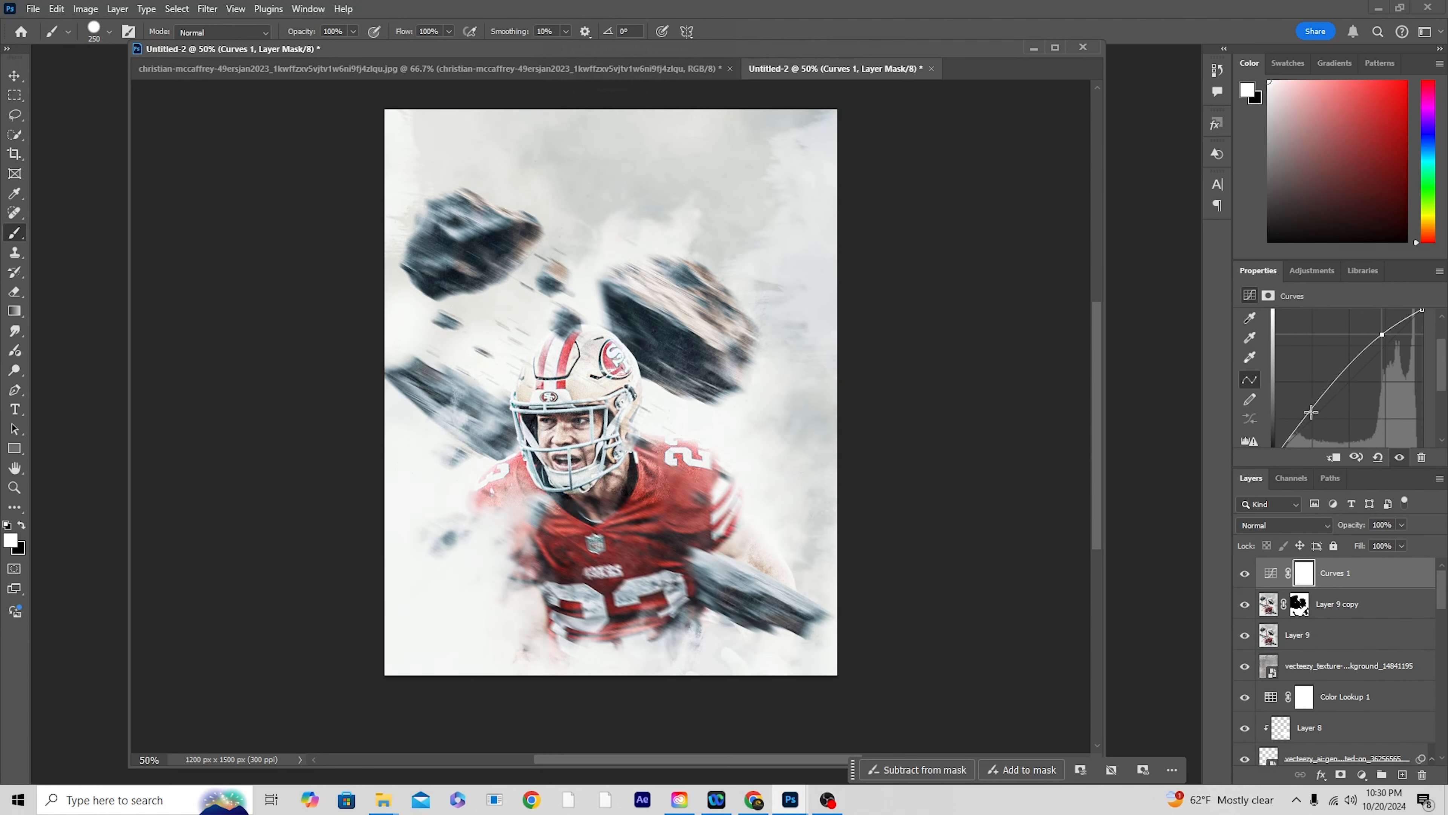
{"action": "left_click_drag", "start_coordinate": [1311, 415], "coordinate": [1311, 420]}
{"action": "left_click_drag", "start_coordinate": [1382, 335], "coordinate": [1383, 341]}
{"action": "left_click_drag", "start_coordinate": [1311, 418], "coordinate": [1312, 421]}
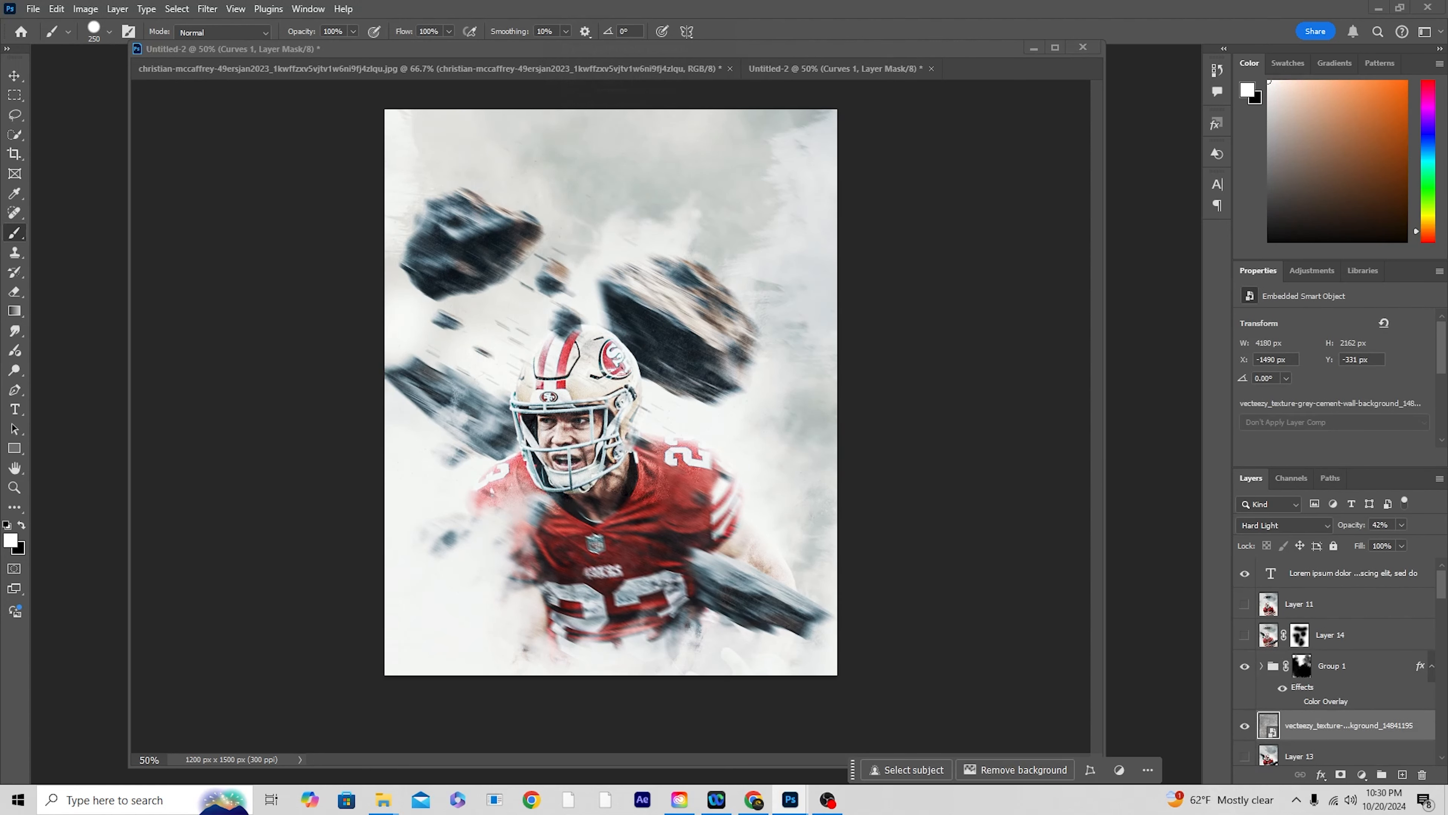
{"action": "key", "text": "alt+Tab"}
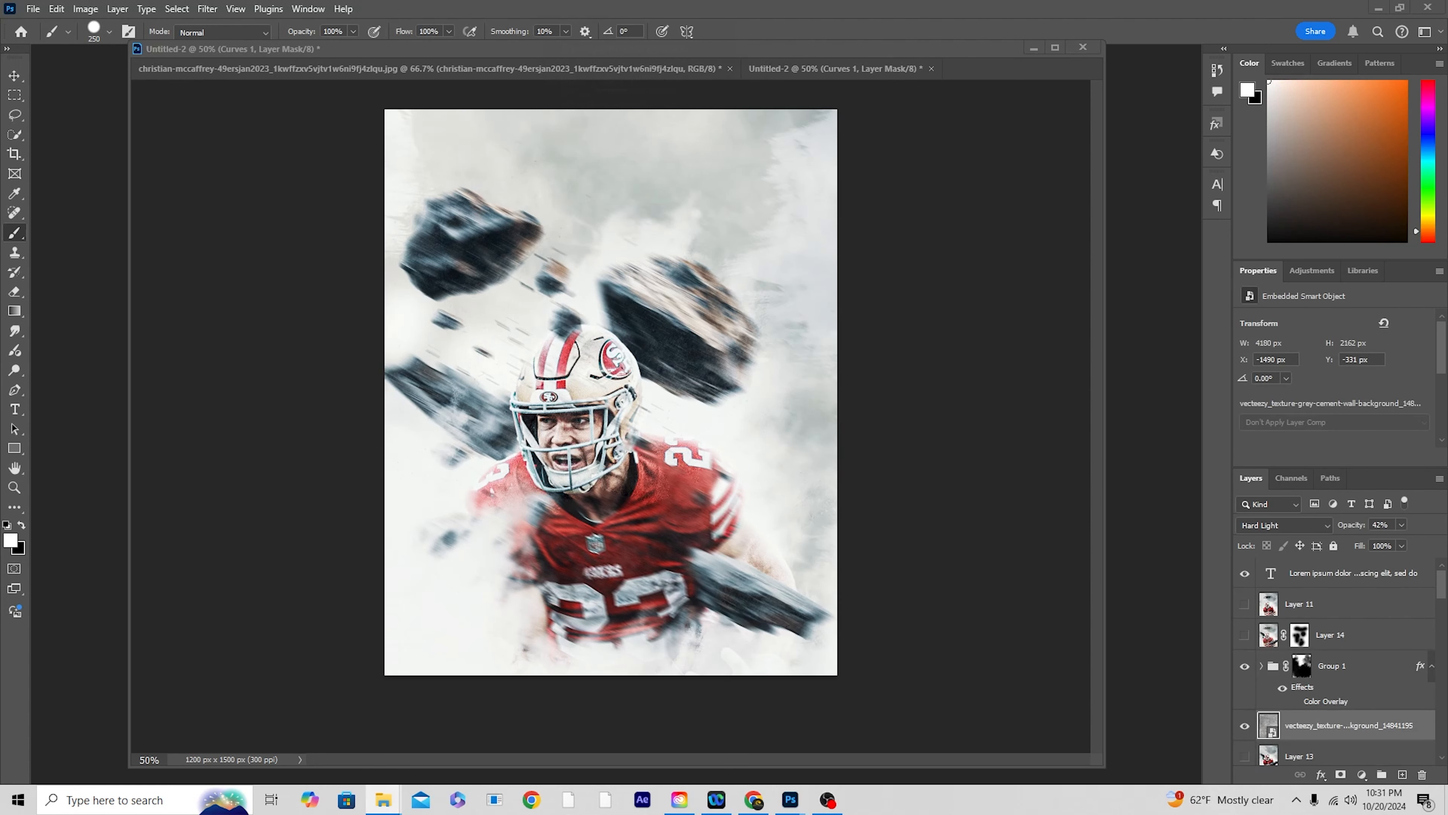
{"action": "left_click", "coordinate": [952, 462]}
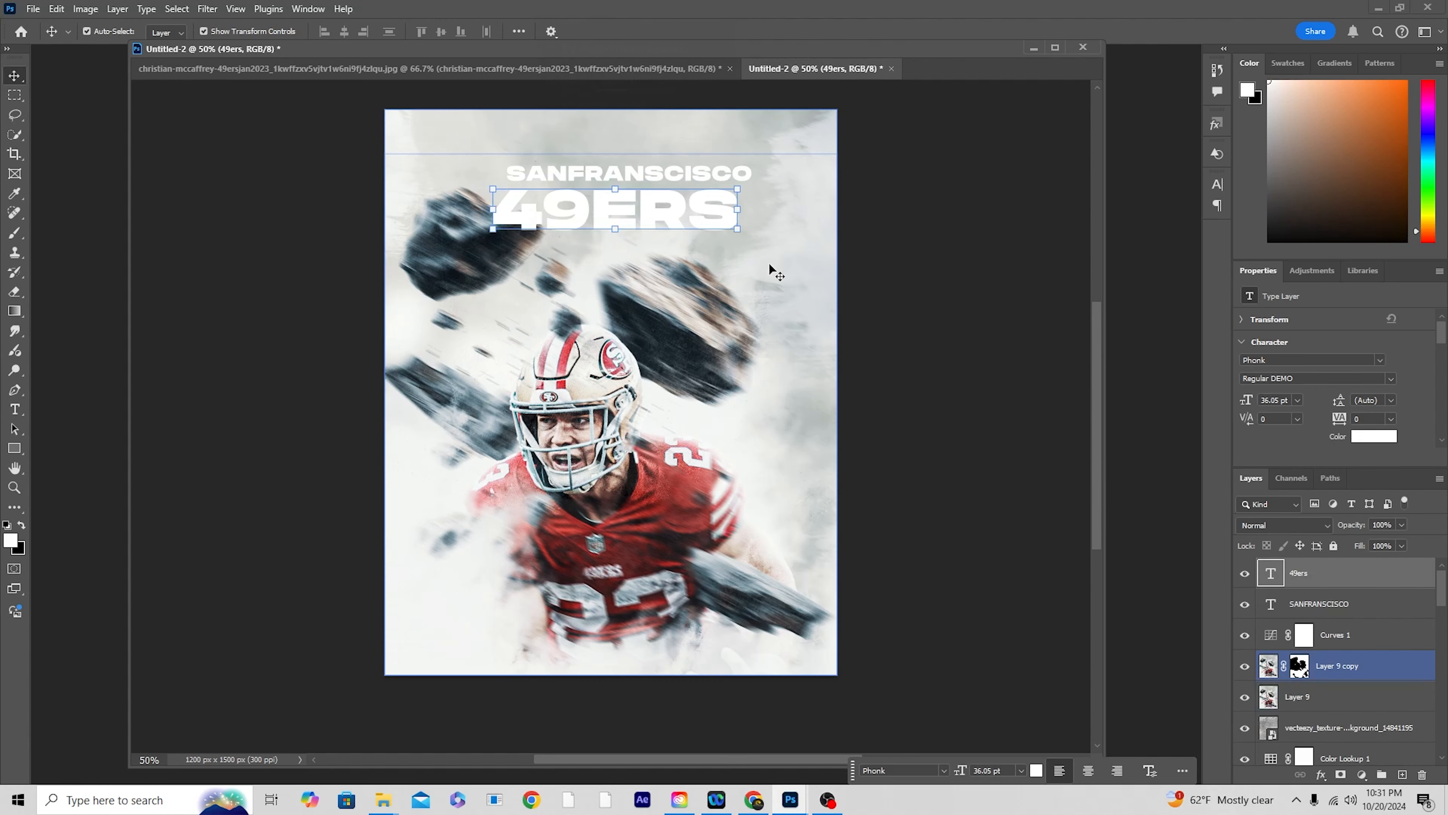
Step: Recolor the 49ERS title text to a deep red, #bb0e07, based on the jersey's red
{"action": "left_click", "coordinate": [1272, 576]}
{"action": "double_click", "coordinate": [1273, 572]}
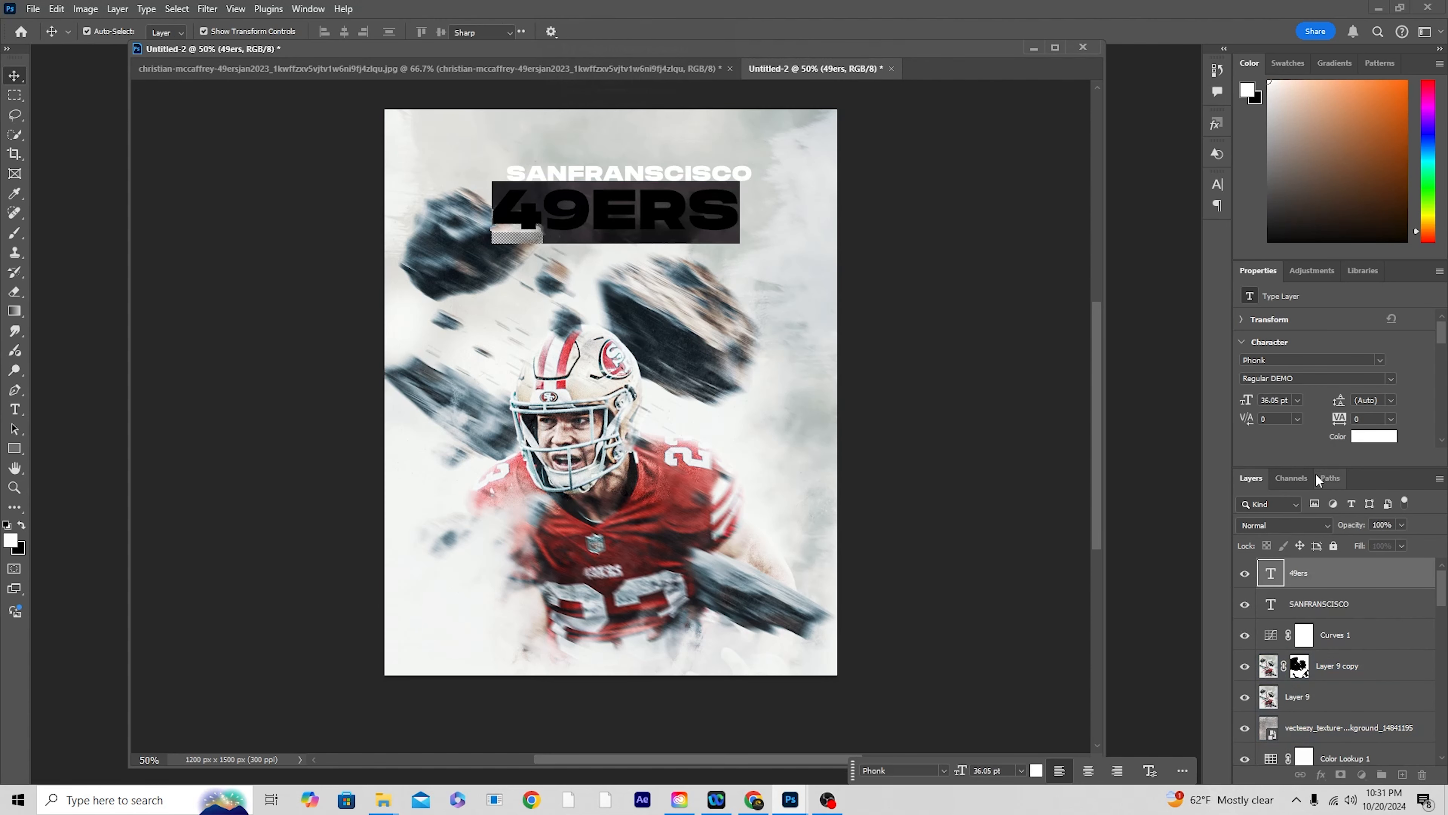
{"action": "left_click", "coordinate": [1374, 436]}
{"action": "left_click", "coordinate": [653, 478]}
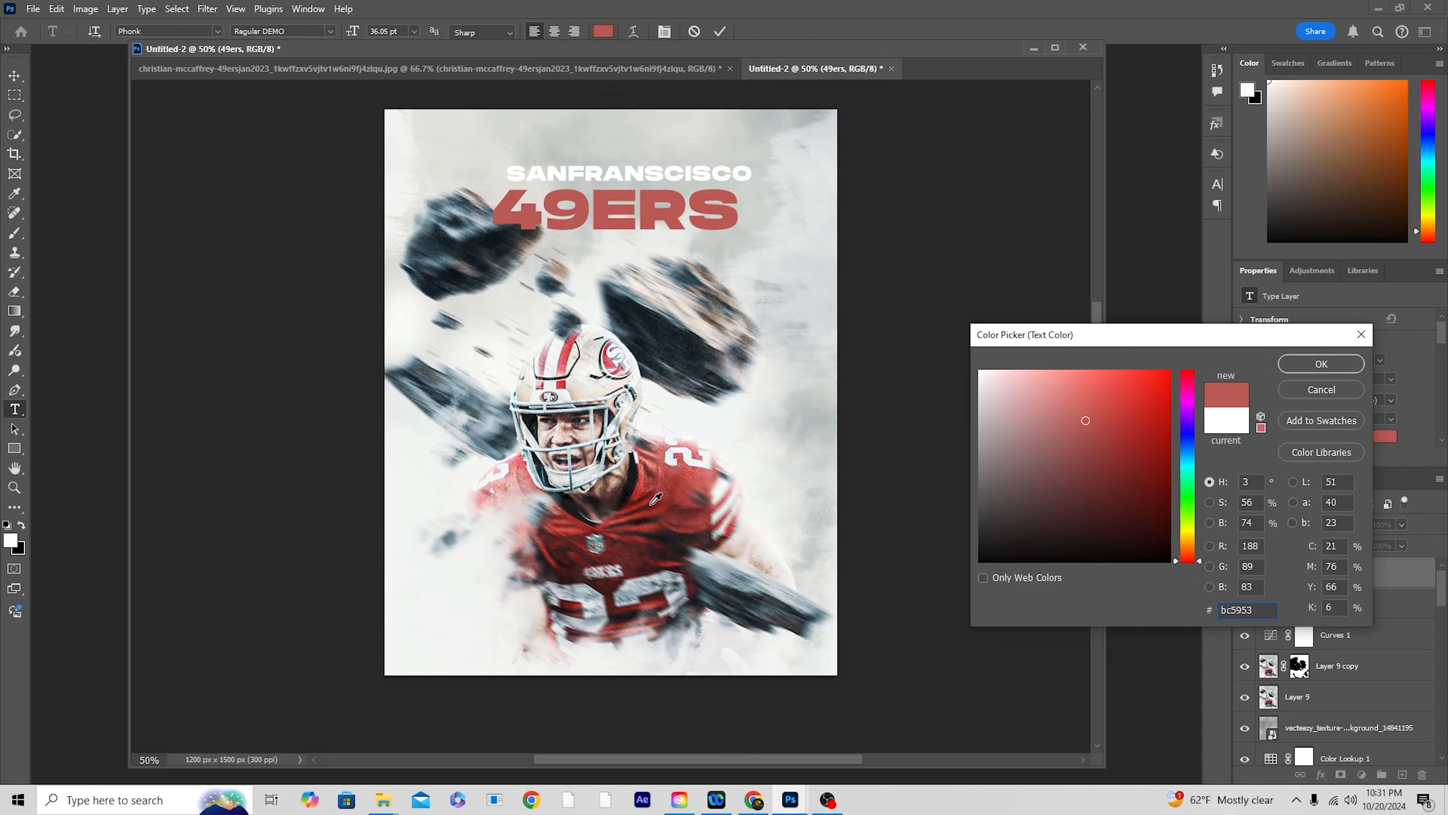
{"action": "left_click", "coordinate": [662, 462]}
{"action": "left_click", "coordinate": [666, 457]}
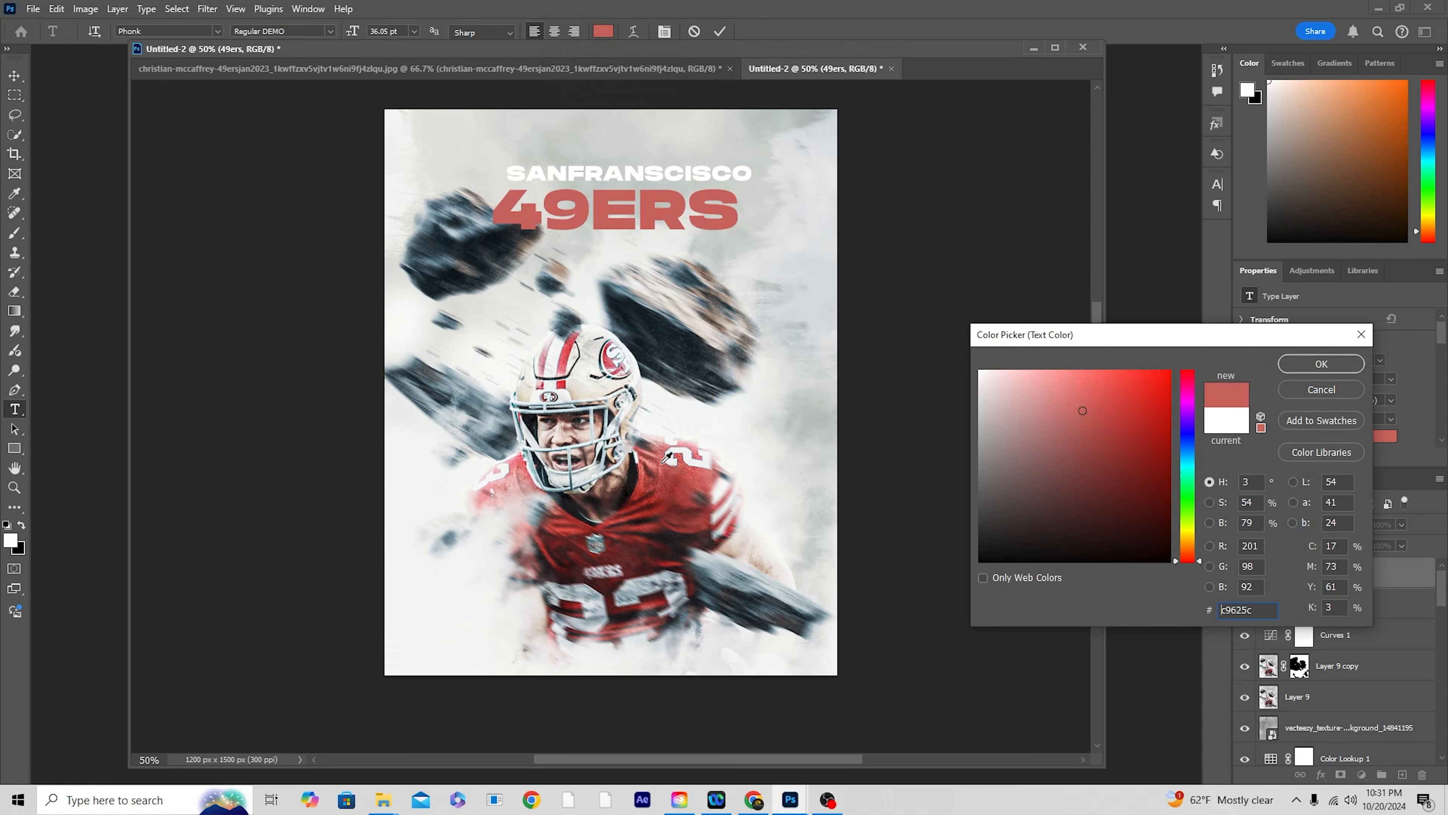
{"action": "left_click", "coordinate": [663, 470]}
{"action": "left_click", "coordinate": [660, 481]}
{"action": "left_click", "coordinate": [650, 495]}
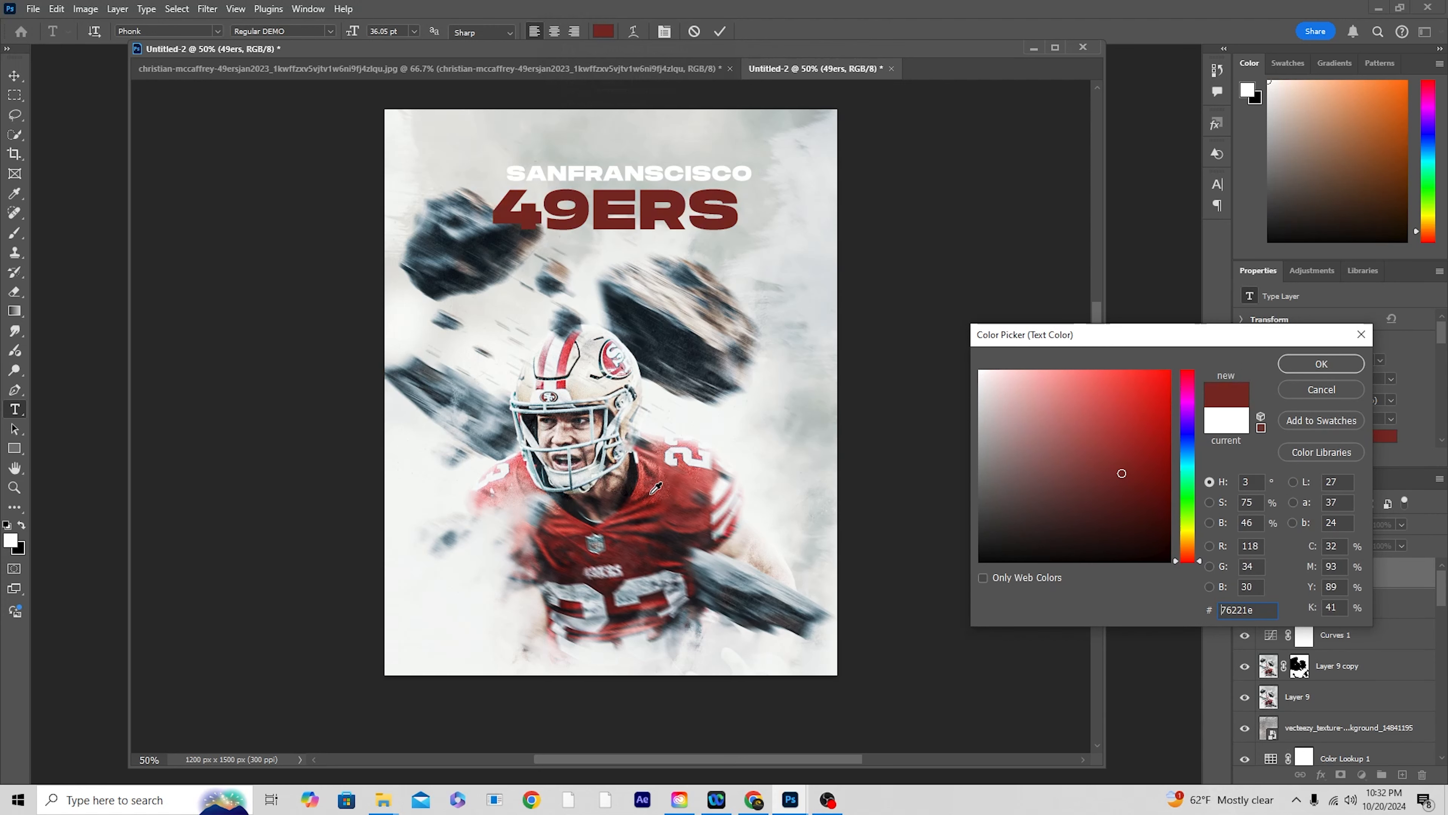
{"action": "left_click", "coordinate": [653, 464]}
{"action": "left_click", "coordinate": [661, 477]}
{"action": "left_click", "coordinate": [662, 477]}
{"action": "left_click", "coordinate": [666, 481]}
{"action": "left_click", "coordinate": [1163, 421]}
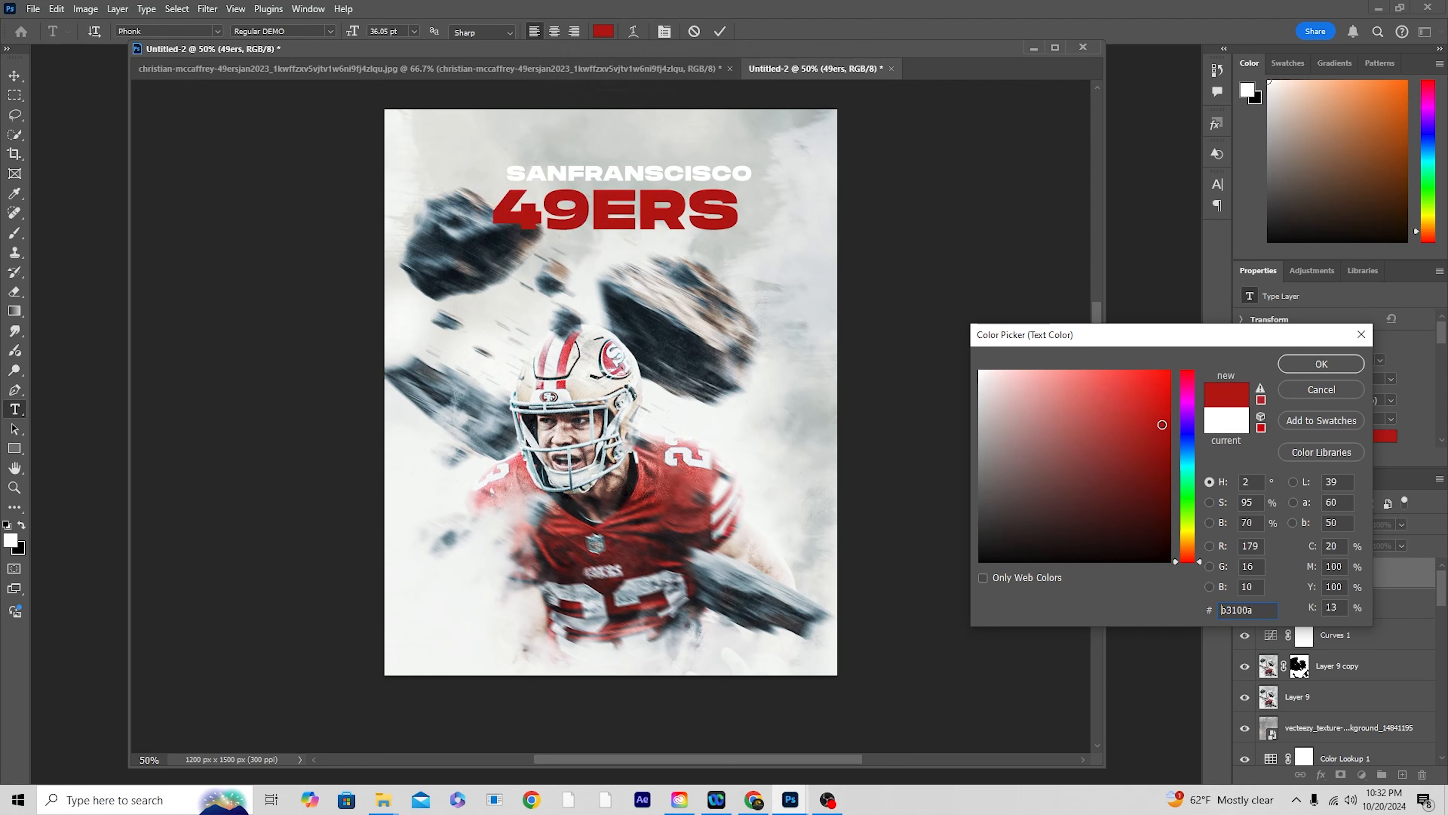
{"action": "left_click", "coordinate": [1286, 367]}
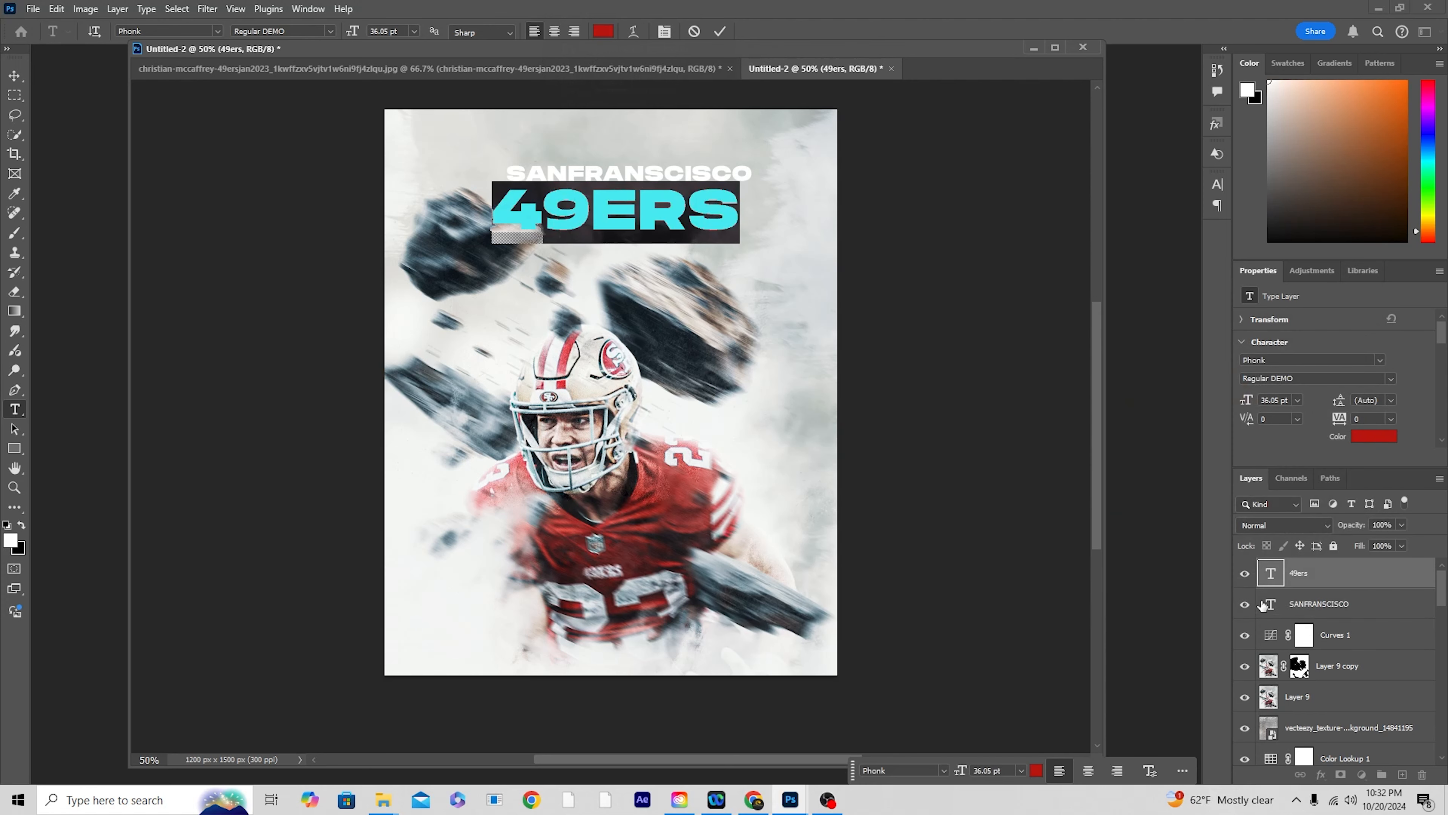
Step: Recolor the SANFRANSCISCO text to #bb0e07 by sampling the red of the 49ERS title
{"action": "left_click", "coordinate": [1266, 605]}
{"action": "key", "text": "v"}
{"action": "double_click", "coordinate": [1270, 604]}
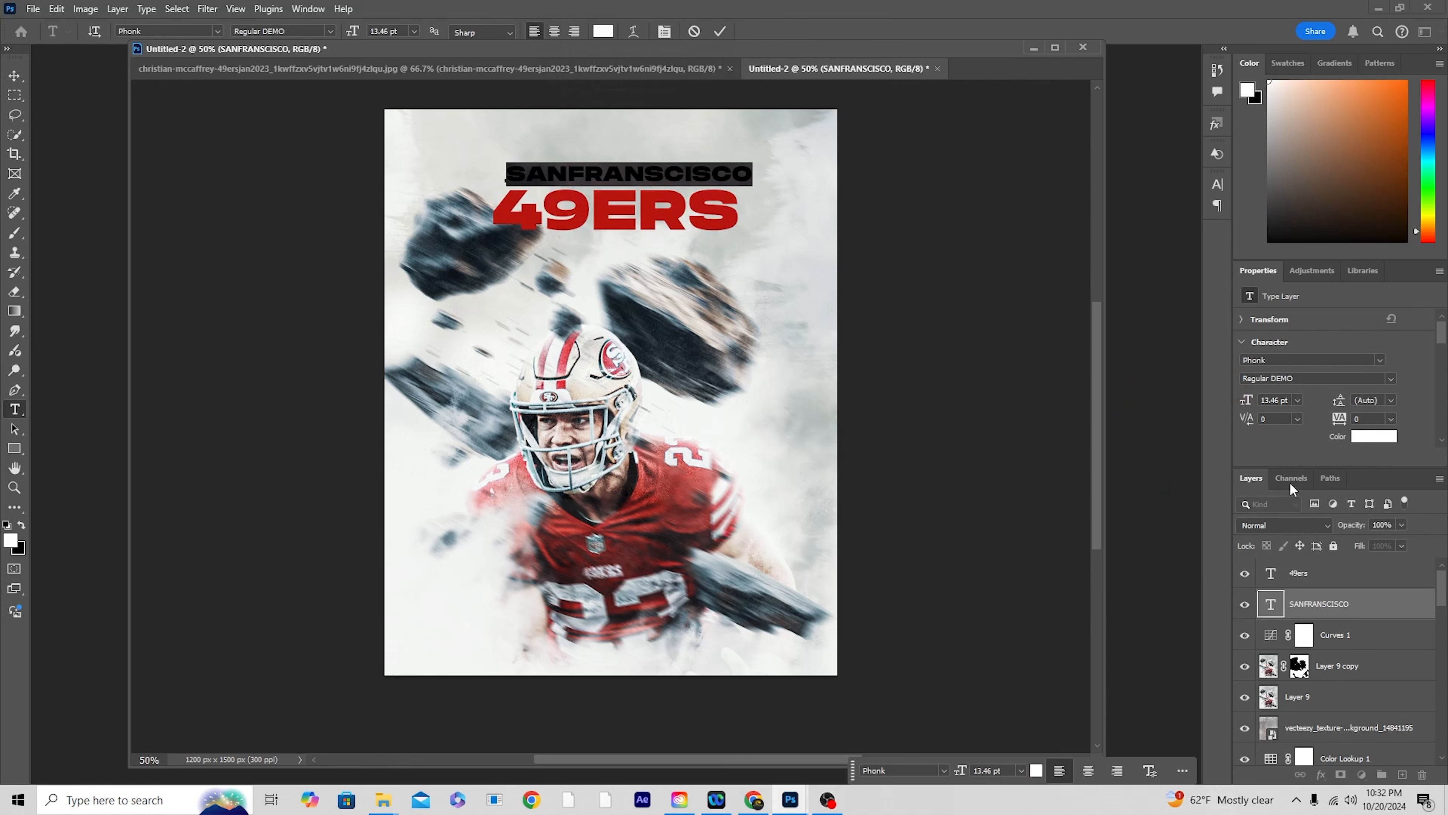
{"action": "left_click", "coordinate": [1364, 439]}
{"action": "left_click", "coordinate": [729, 216]}
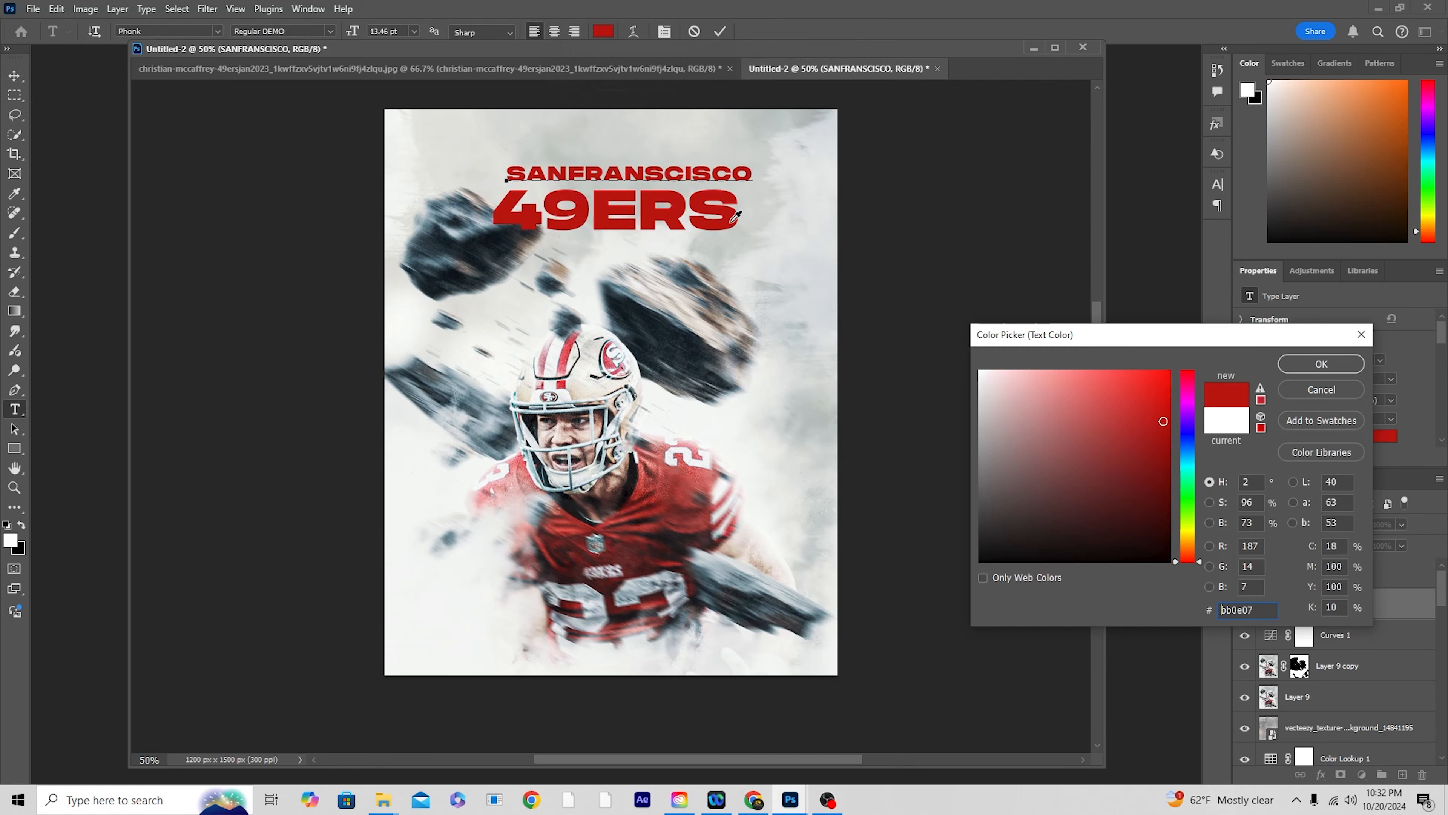
{"action": "left_click", "coordinate": [1311, 364]}
Step: Paint a soft near-white haze behind the title with a 500 px brush on a new layer above the Curves adjustment, at 71% opacity
{"action": "left_click", "coordinate": [1305, 636]}
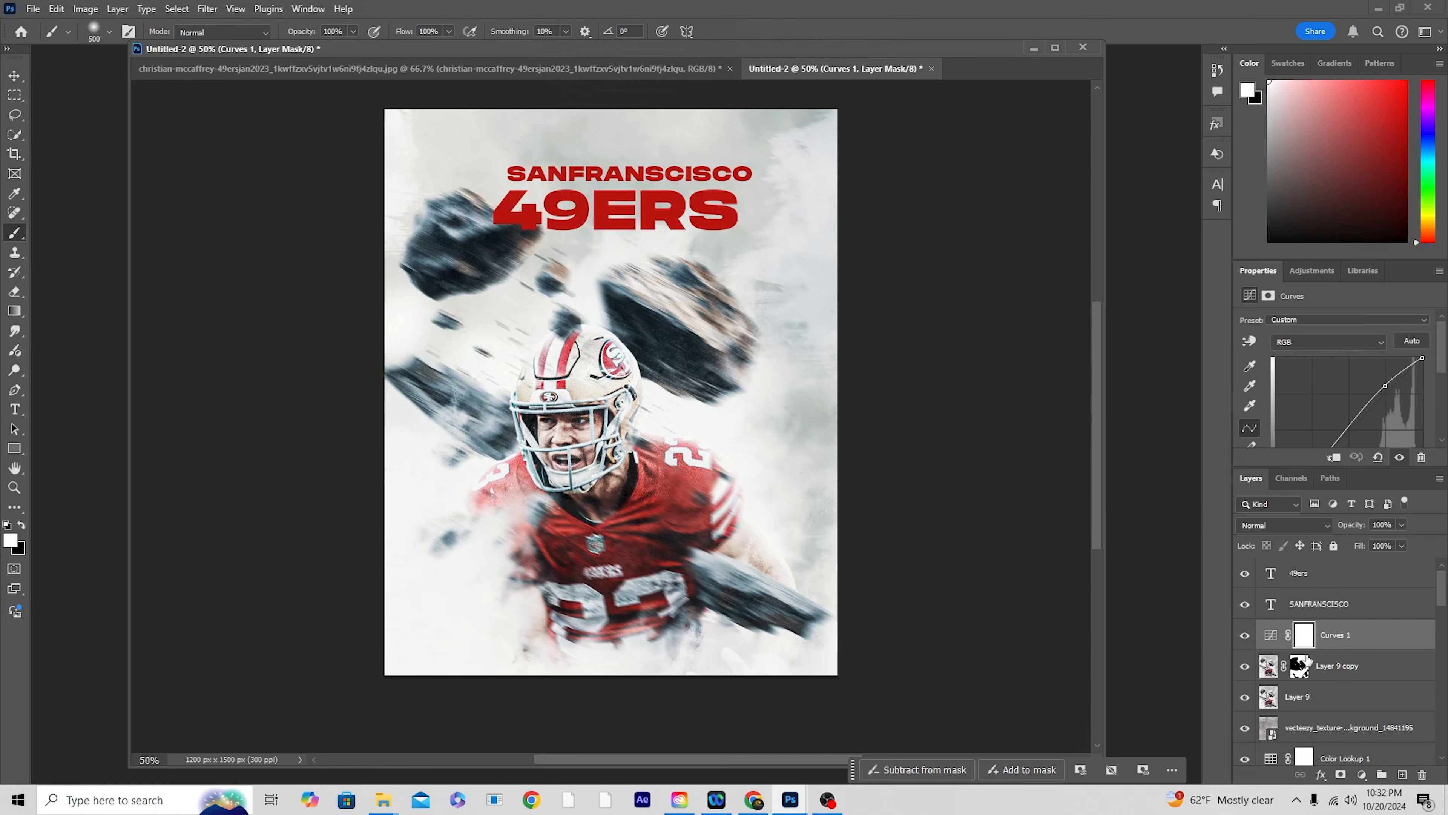
{"action": "left_click", "coordinate": [1403, 774]}
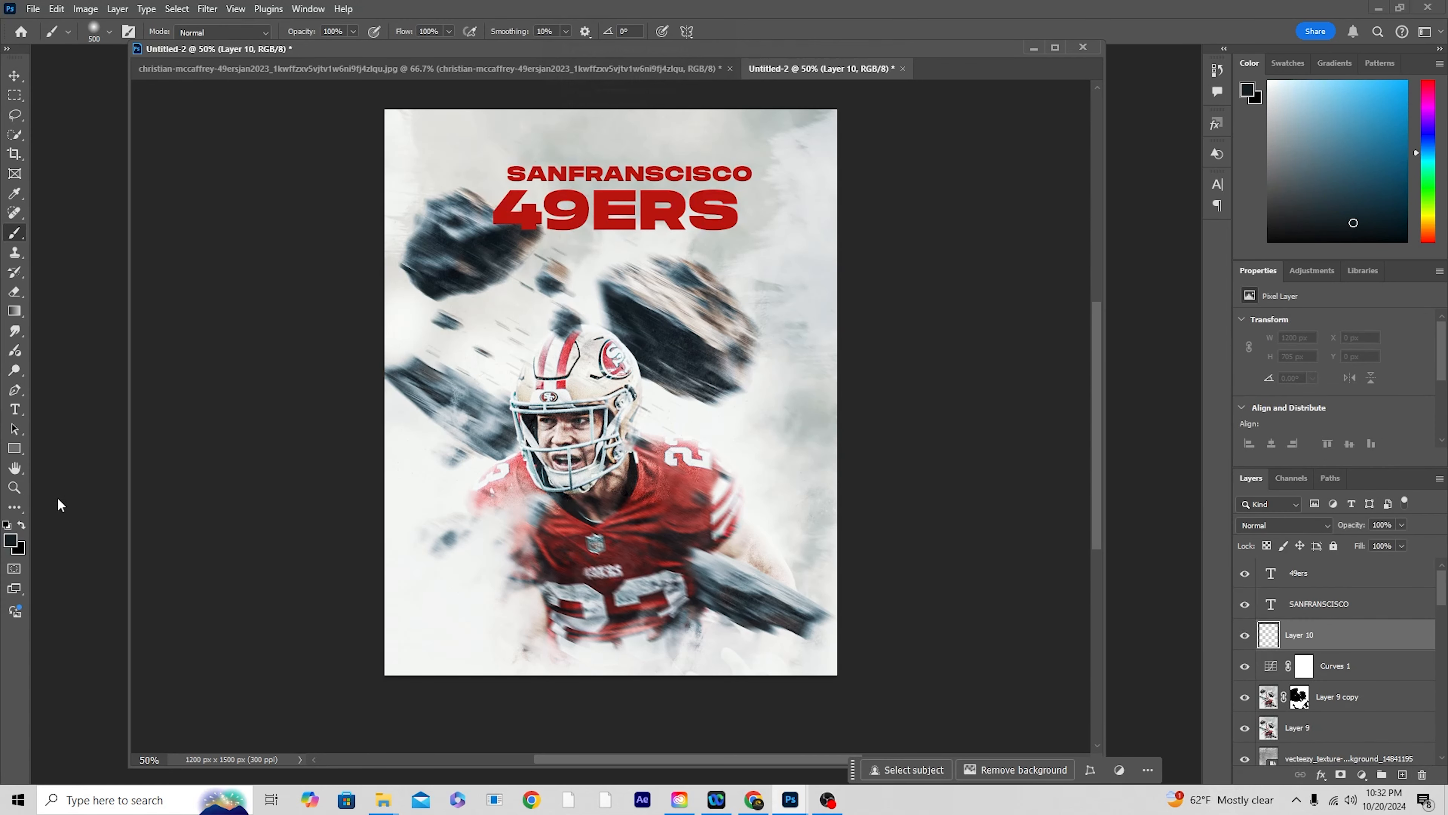
{"action": "left_click", "coordinate": [11, 542]}
{"action": "left_click", "coordinate": [985, 380]}
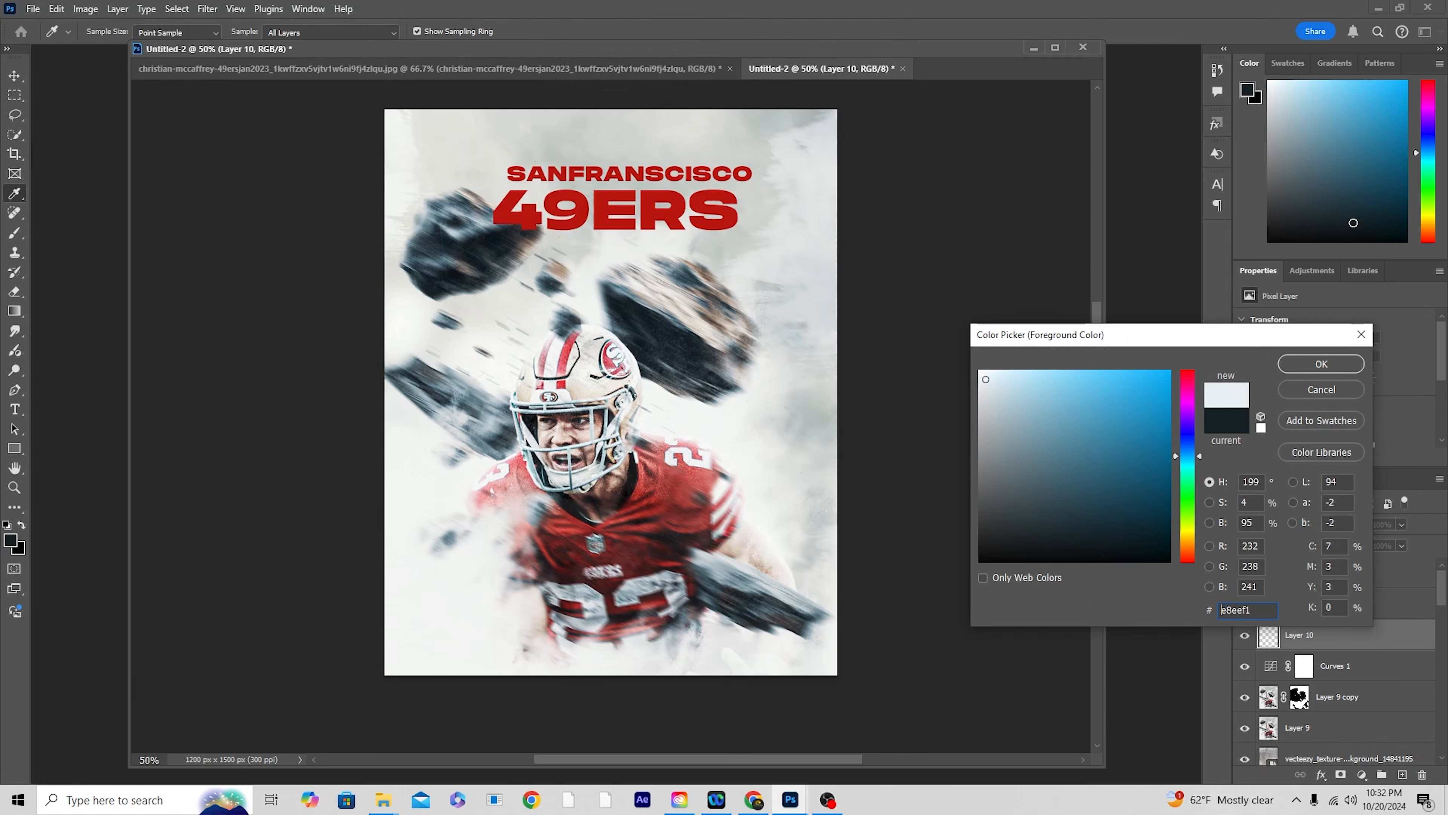
{"action": "left_click", "coordinate": [988, 382]}
{"action": "left_click", "coordinate": [1321, 364]}
{"action": "key", "text": "b"}
{"action": "left_click_drag", "start_coordinate": [616, 182], "coordinate": [809, 165]}
{"action": "left_click_drag", "start_coordinate": [566, 170], "coordinate": [579, 242]}
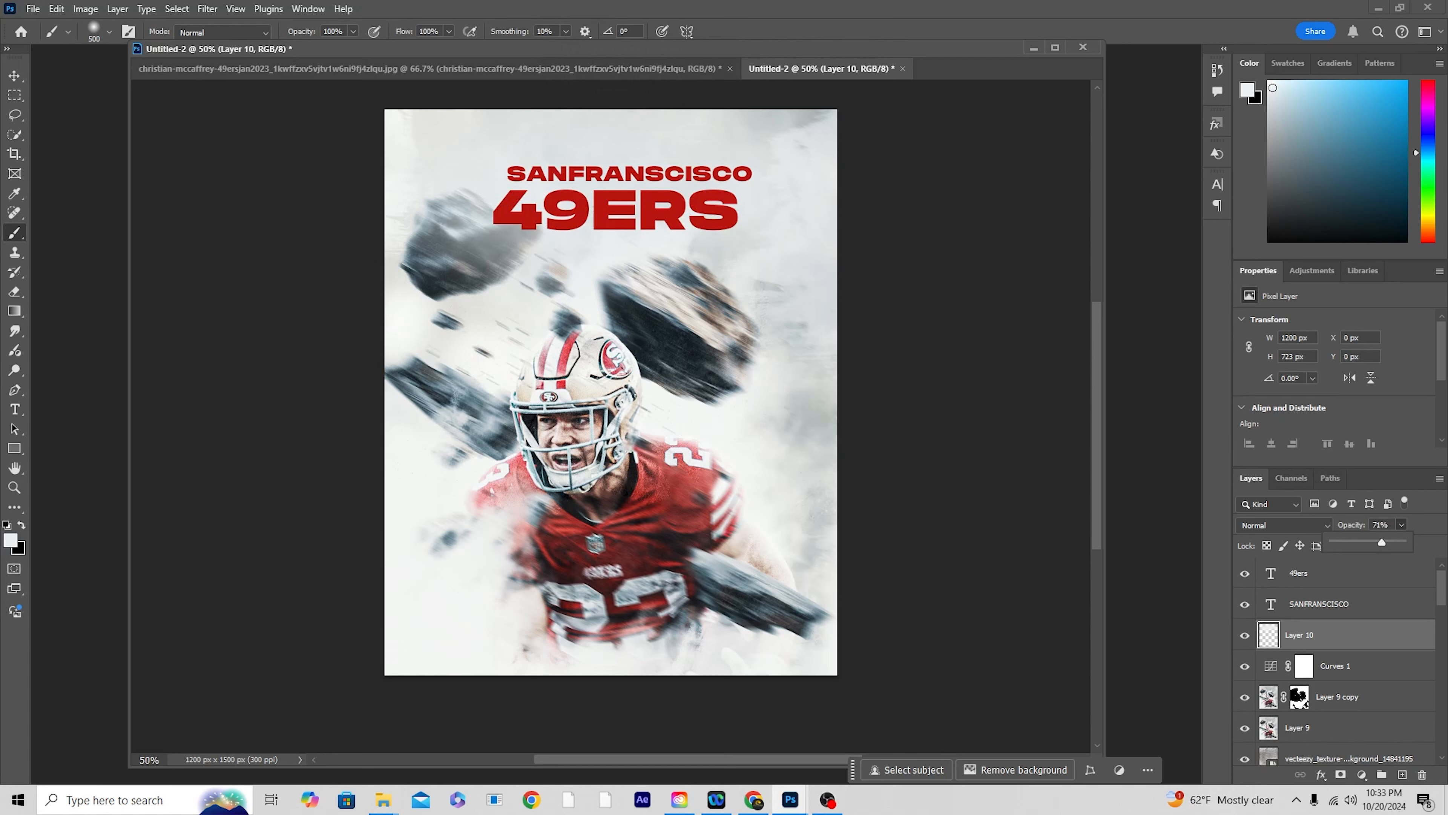
Step: Group the 49ers and SANFRANSCISCO text layers and rename the group as text
{"action": "key", "text": "alt+Tab"}
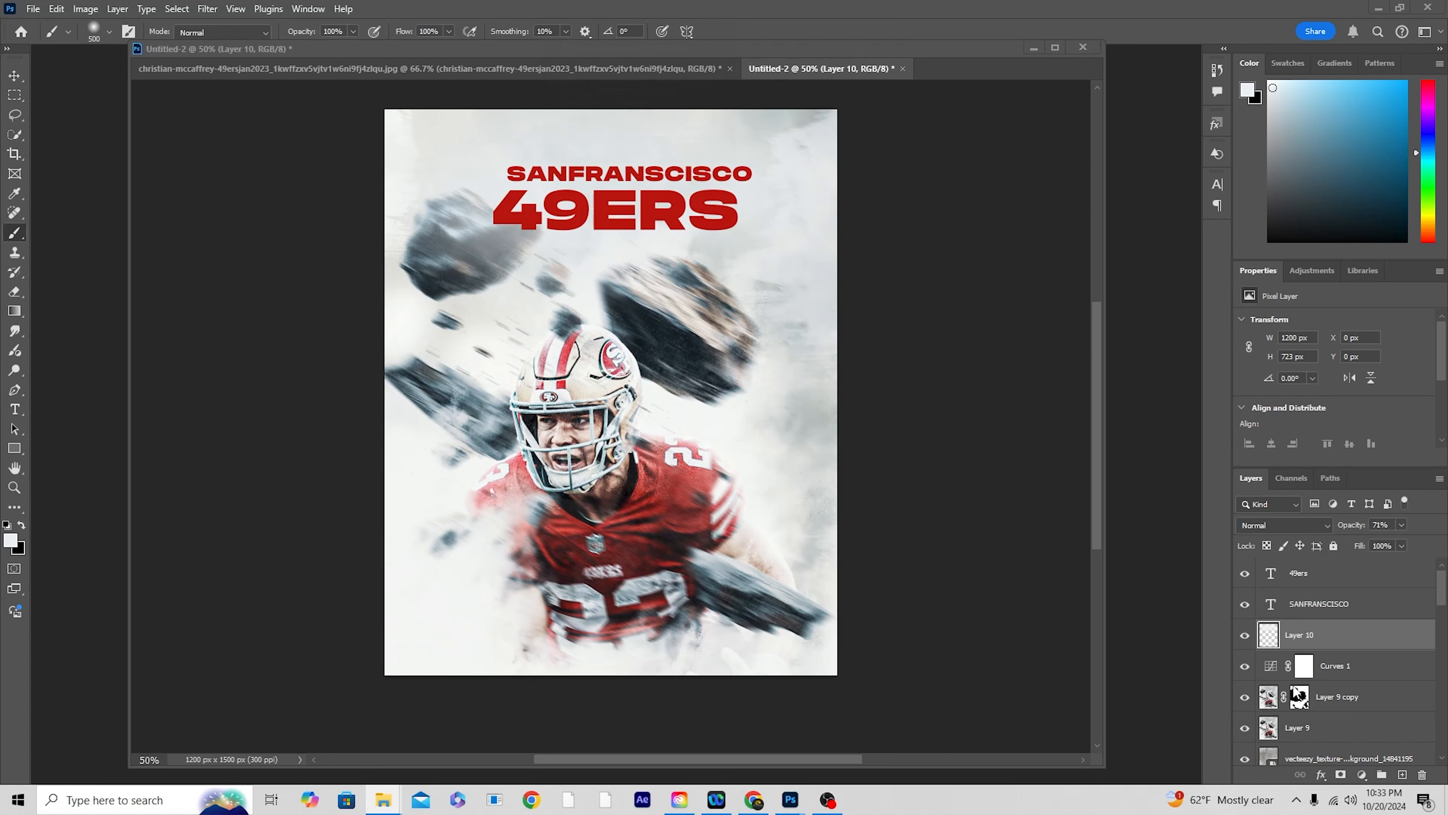
{"action": "key", "text": "alt+Tab"}
{"action": "left_click", "coordinate": [1305, 603]}
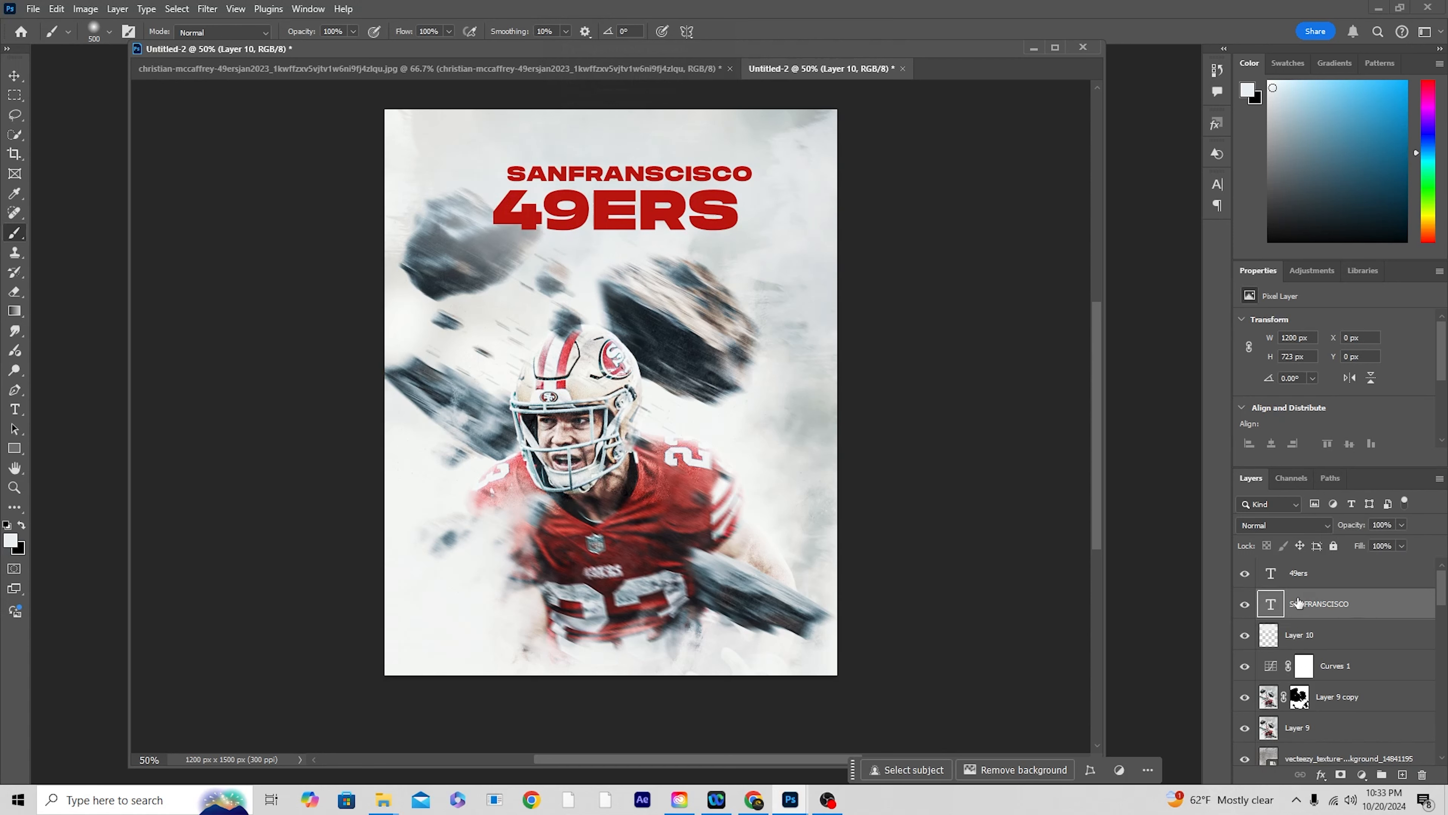
{"action": "left_click", "coordinate": [1298, 573], "text": "shift"}
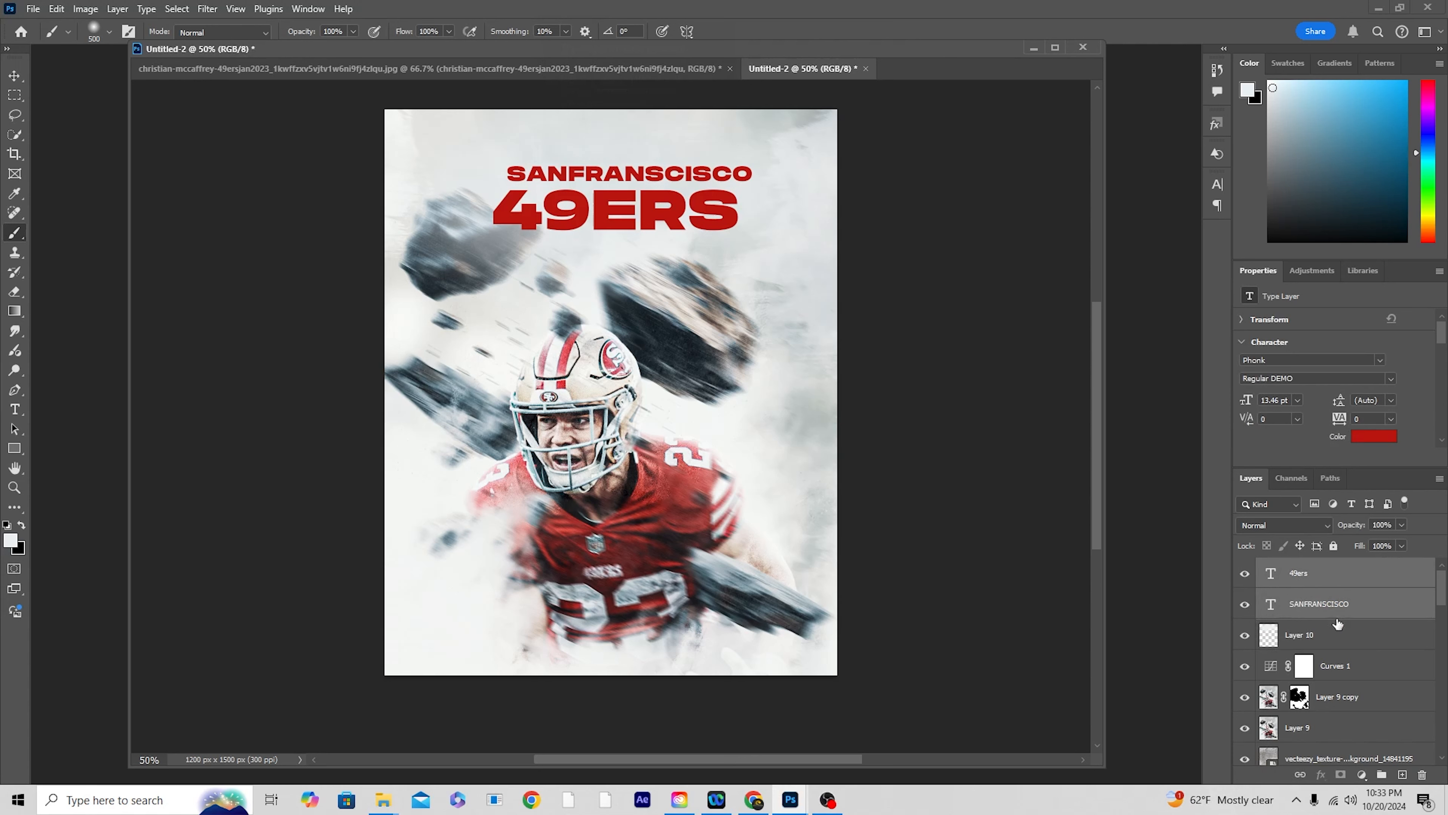
{"action": "key", "text": "ctrl+g"}
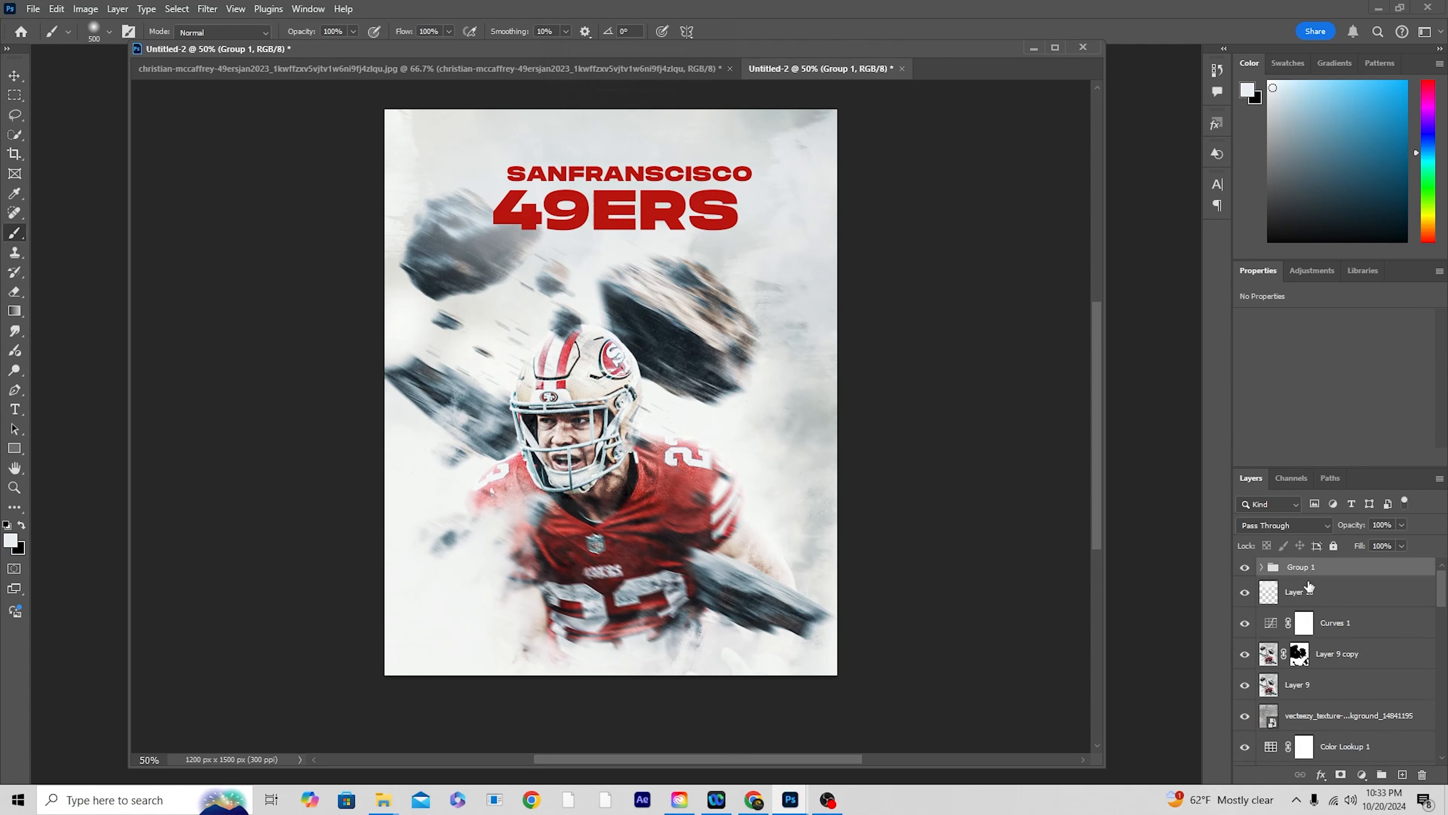
{"action": "double_click", "coordinate": [1300, 567]}
{"action": "type", "text": "text"}
{"action": "key", "text": "Return"}
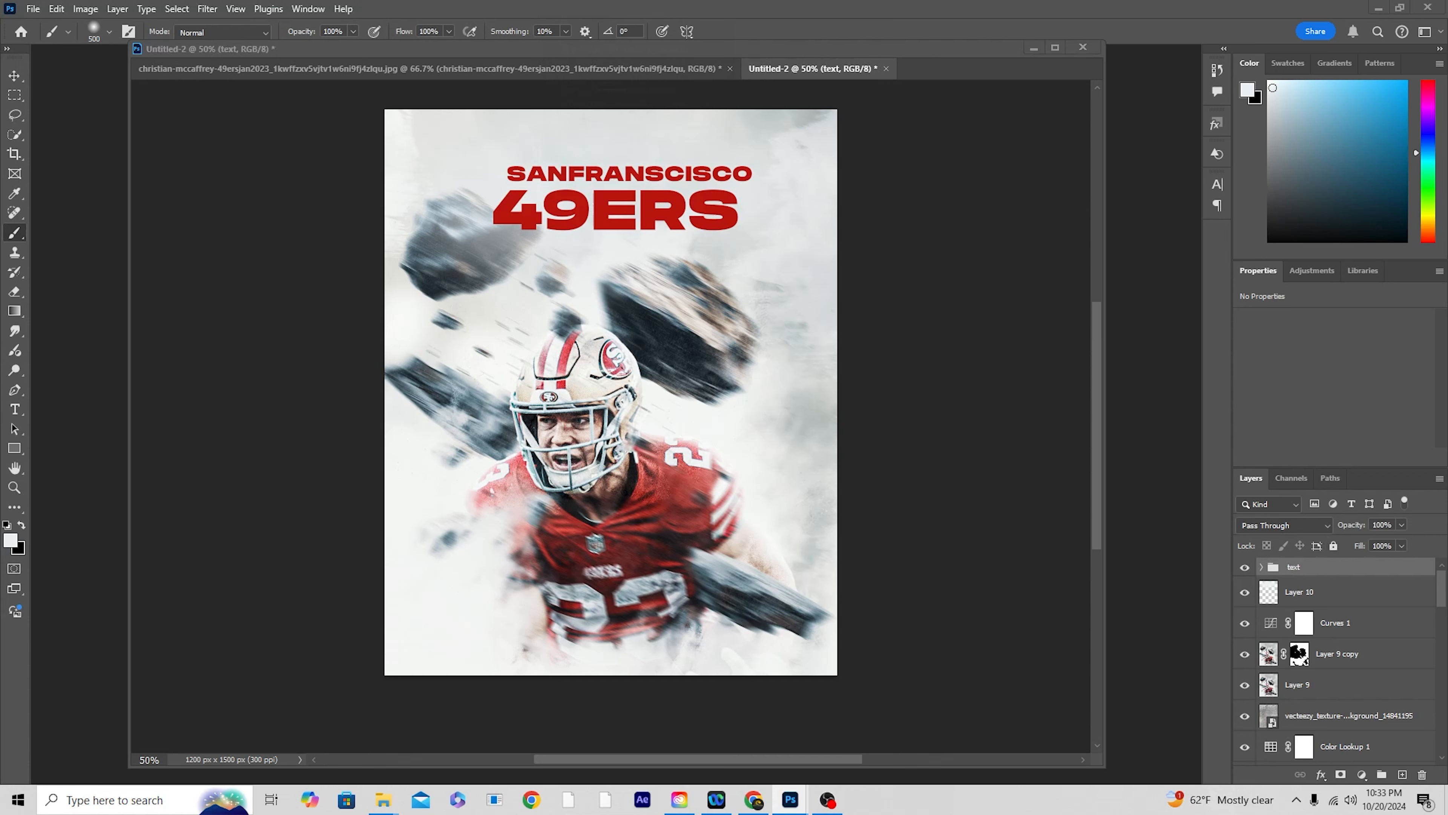
Step: Place the grey cement wall texture image above the text group, covering the title area
{"action": "left_click_drag", "start_coordinate": [1294, 566], "coordinate": [676, 219]}
{"action": "left_click_drag", "start_coordinate": [745, 372], "coordinate": [760, 187]}
{"action": "key", "text": "Return"}
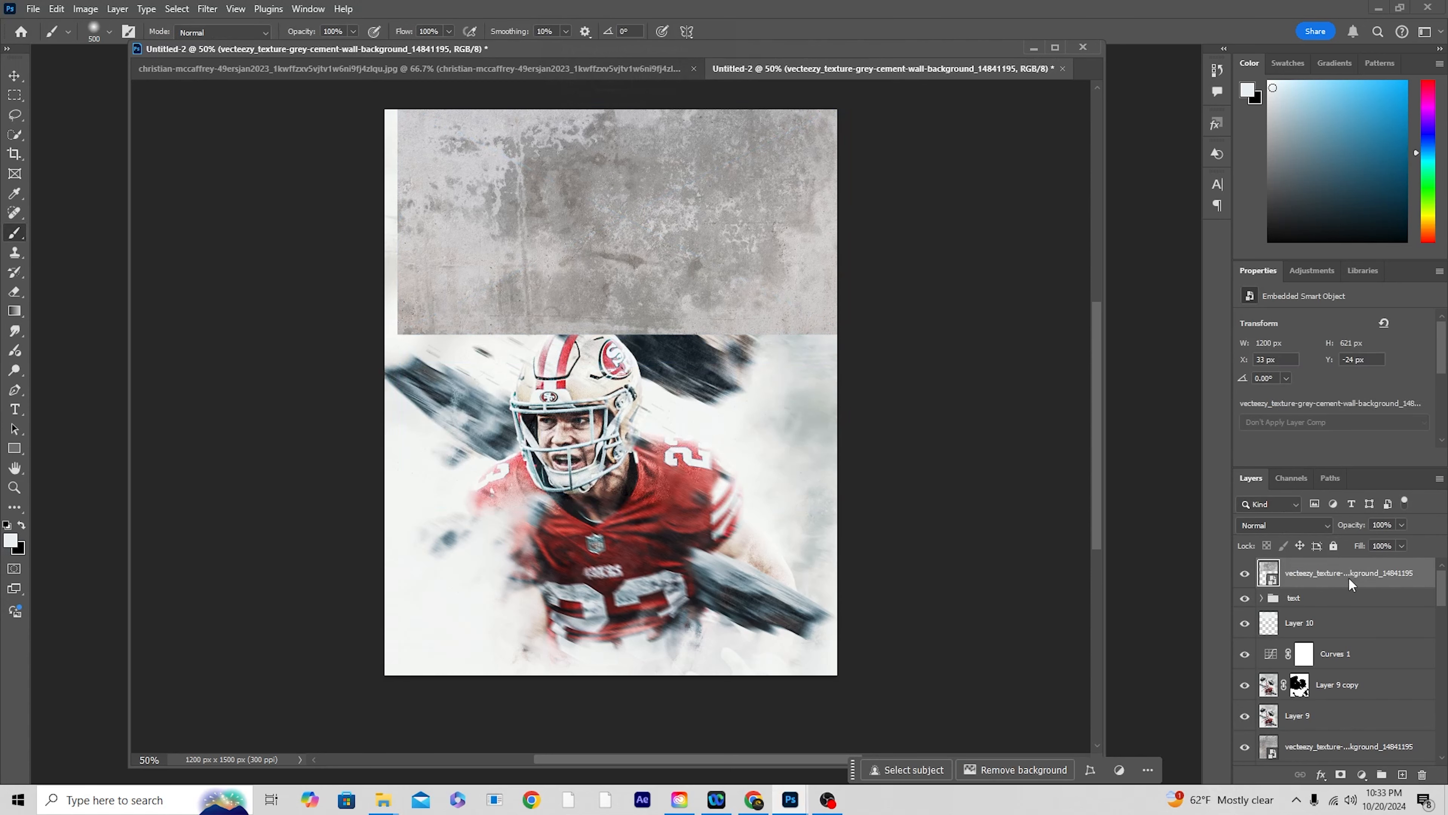
Step: Clip the new cement wall texture to the text group and set its blend mode to Darken
{"action": "right_click", "coordinate": [1349, 582]}
{"action": "left_click", "coordinate": [1346, 544]}
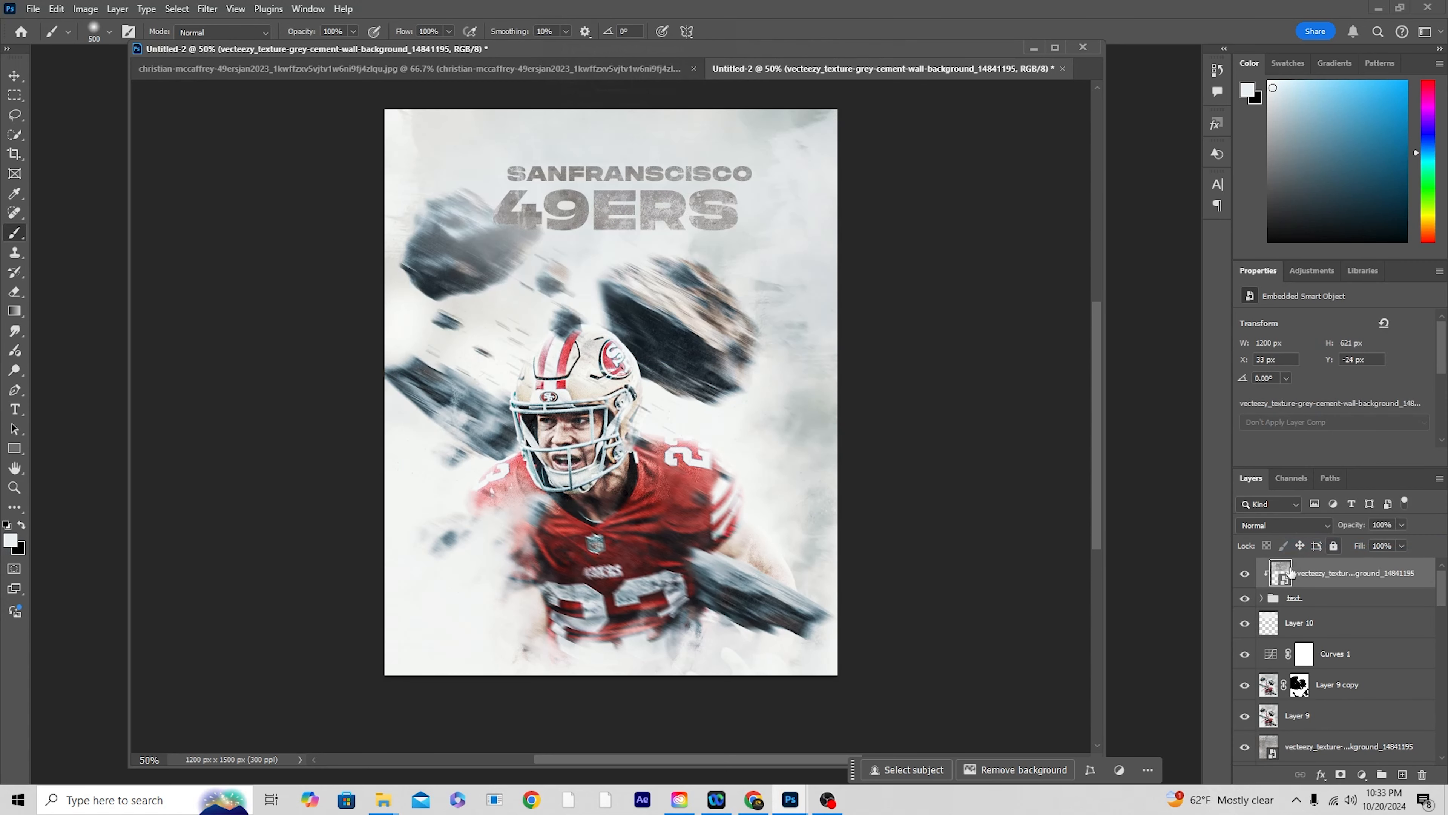
{"action": "left_click", "coordinate": [1291, 519]}
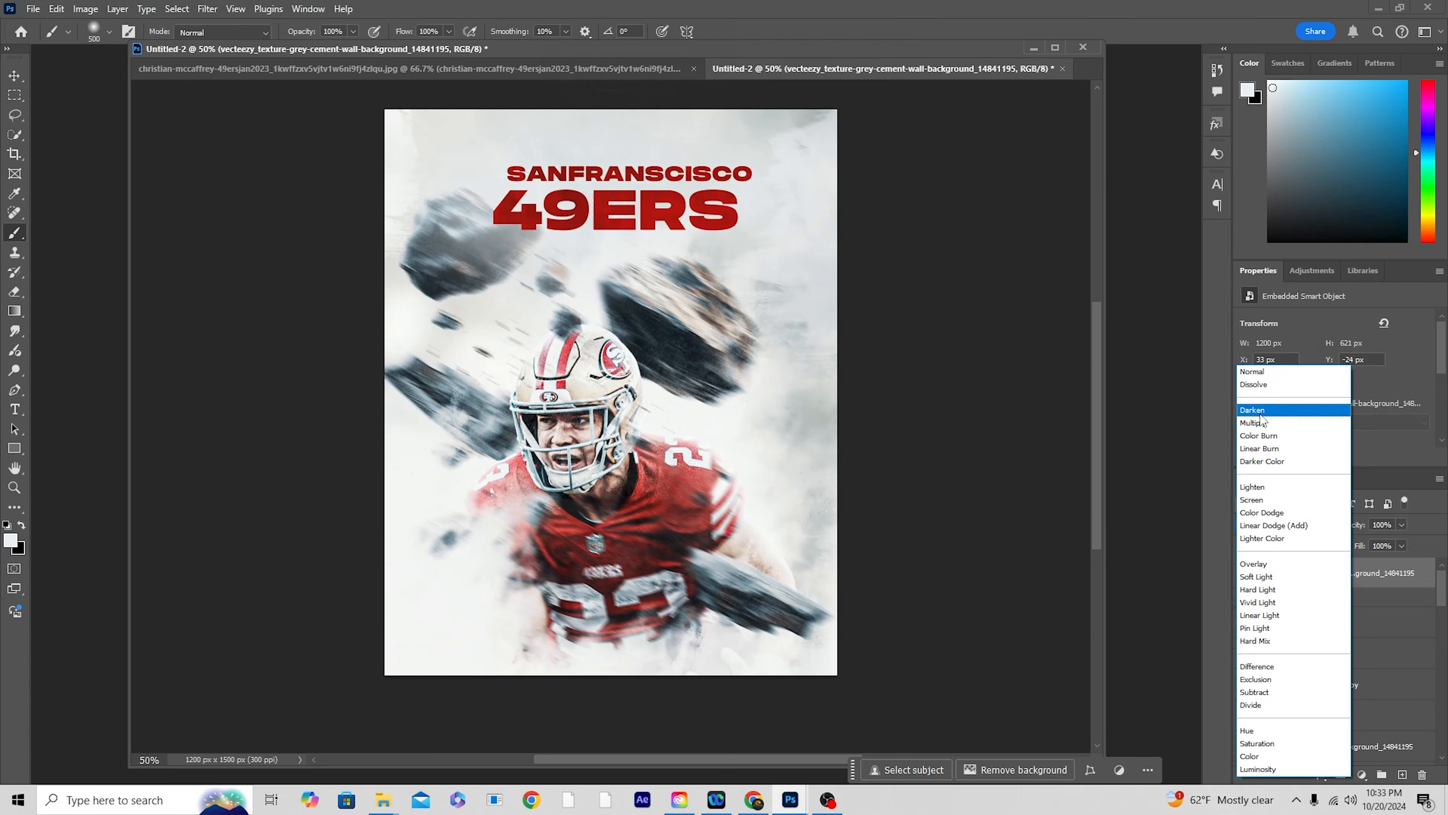
{"action": "key", "text": "Up"}
{"action": "key", "text": "Return"}
Step: Scale the clipped cement texture down to about 14% so it fits closely around the title
{"action": "left_click", "coordinate": [16, 78]}
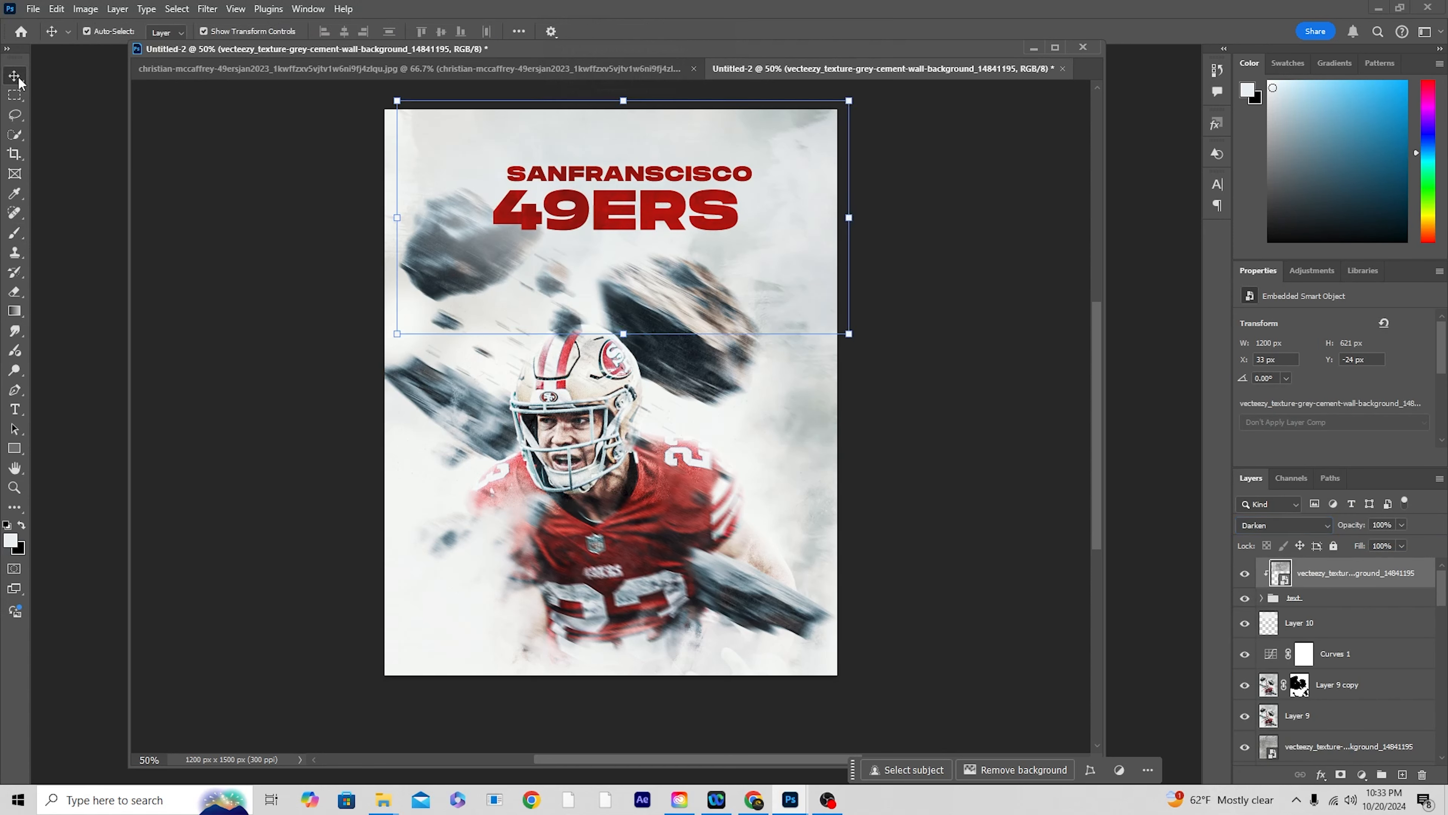
{"action": "left_click_drag", "start_coordinate": [849, 333], "coordinate": [783, 275]}
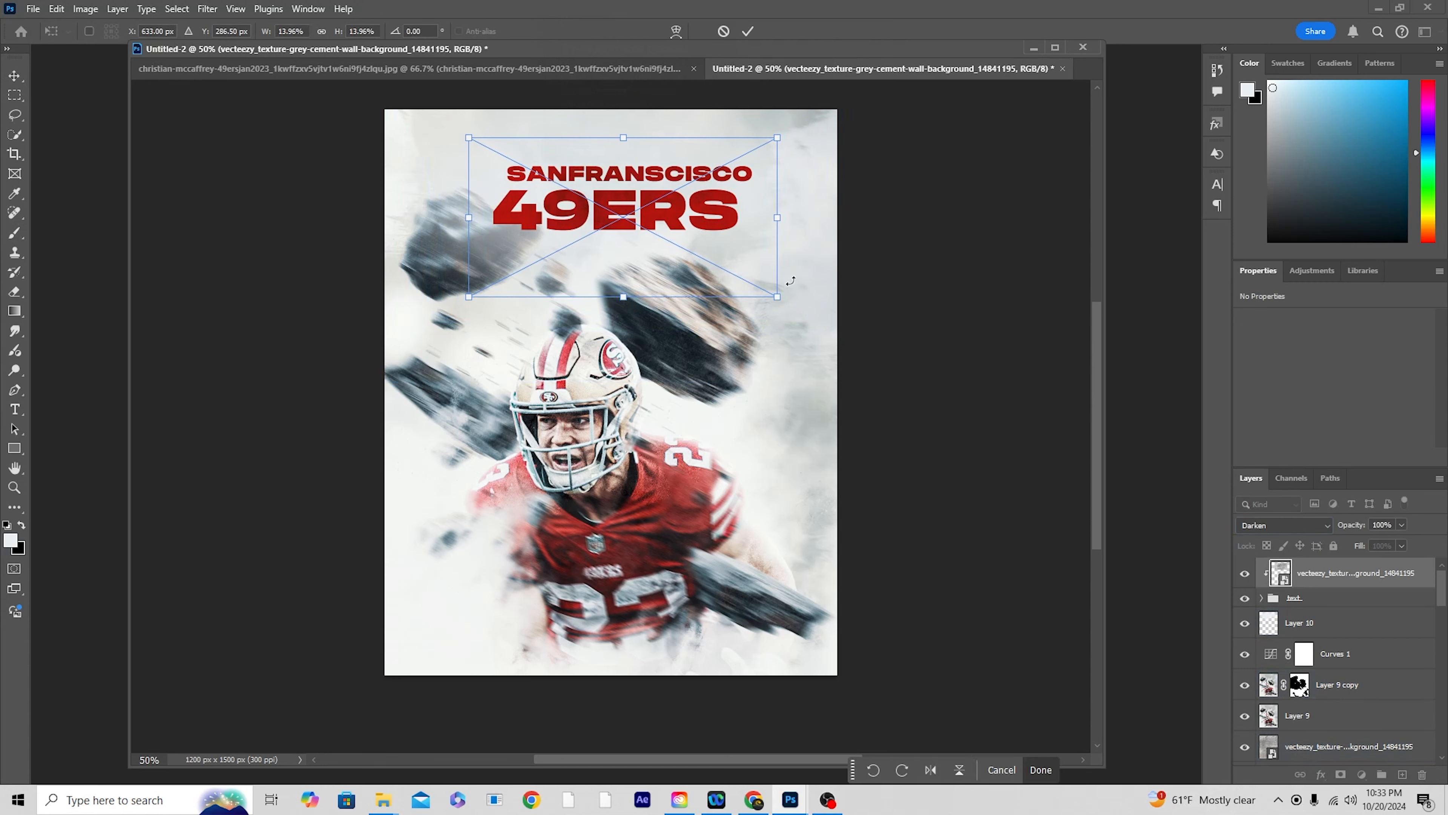
{"action": "key", "text": "Return"}
{"action": "left_click", "coordinate": [872, 531]}
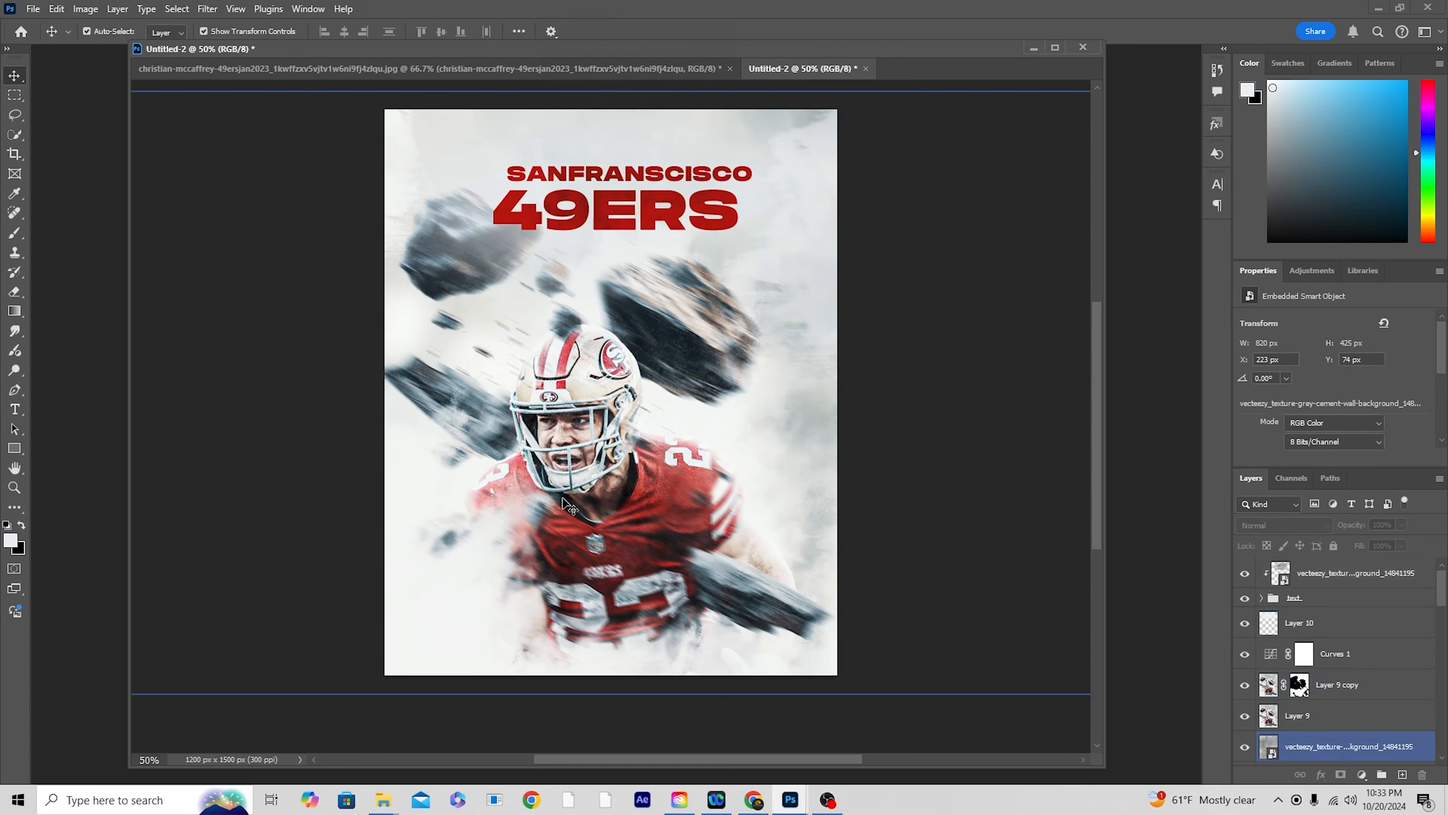
Step: Draw a paragraph text box beneath the 49ERS title, about as wide as the title, for Lorem ipsum placeholder text
{"action": "left_click", "coordinate": [13, 412]}
{"action": "left_click_drag", "start_coordinate": [493, 260], "coordinate": [737, 298]}
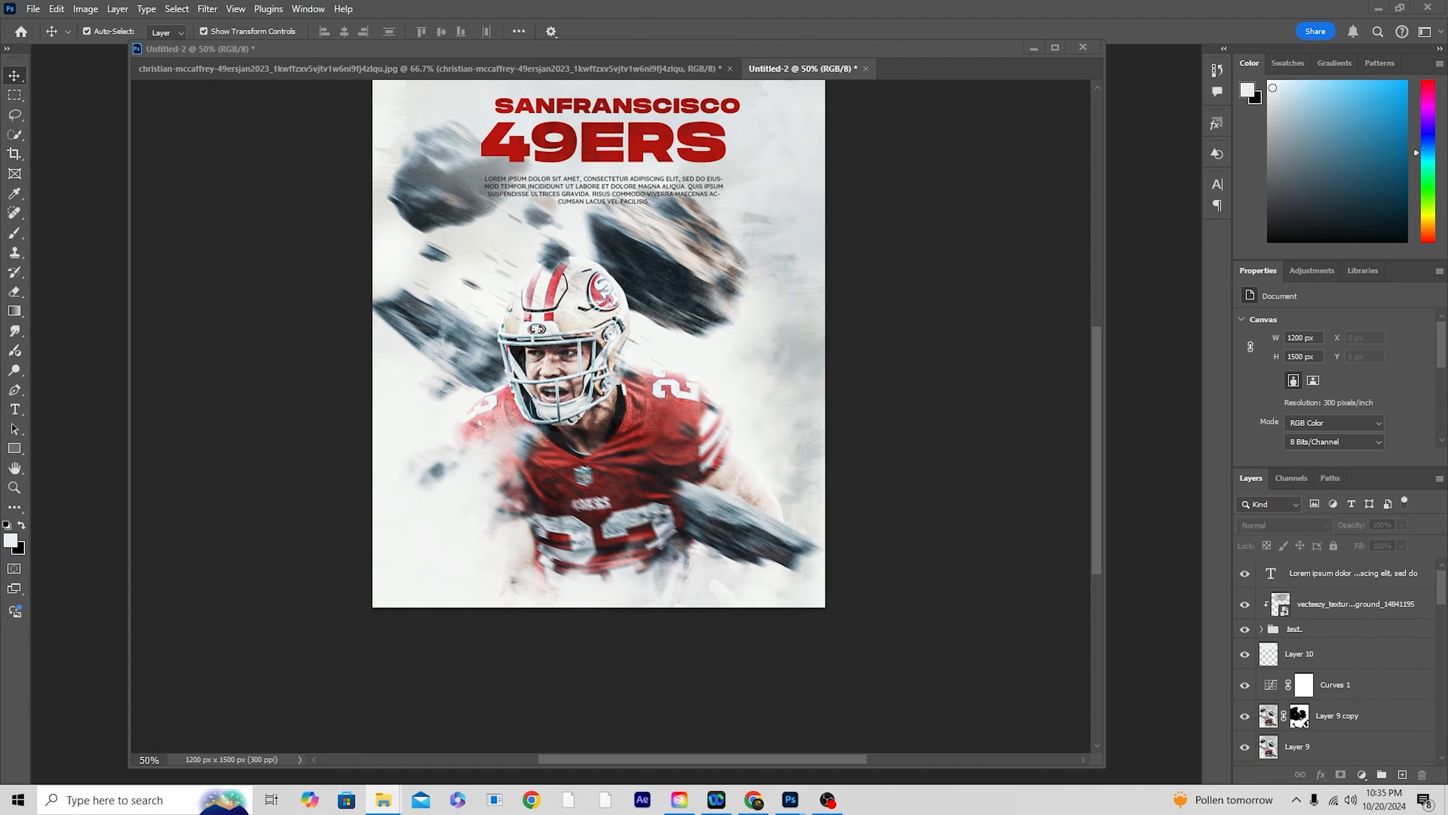
Step: Place the San-Francisco-49ers-Logo-1989 image, scaled down to 122 × 79 px, in the poster's lower-left corner
{"action": "left_click_drag", "start_coordinate": [1329, 394], "coordinate": [606, 551]}
{"action": "left_click_drag", "start_coordinate": [827, 471], "coordinate": [446, 575]}
{"action": "key", "text": "Return"}
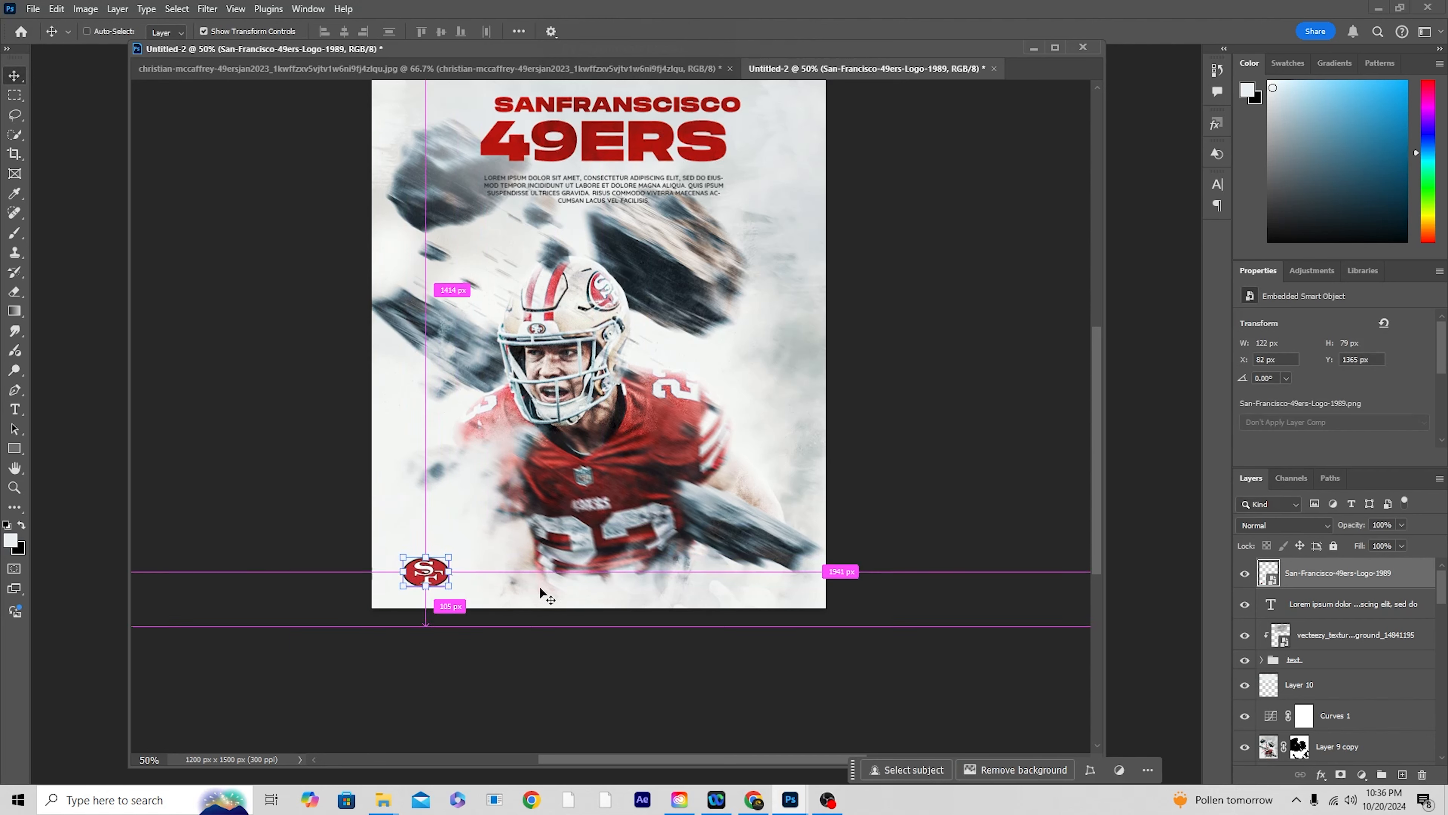
{"action": "key", "text": "ctrl+plus"}
{"action": "key", "text": "ctrl+minus"}
{"action": "key", "text": "ctrl+minus"}
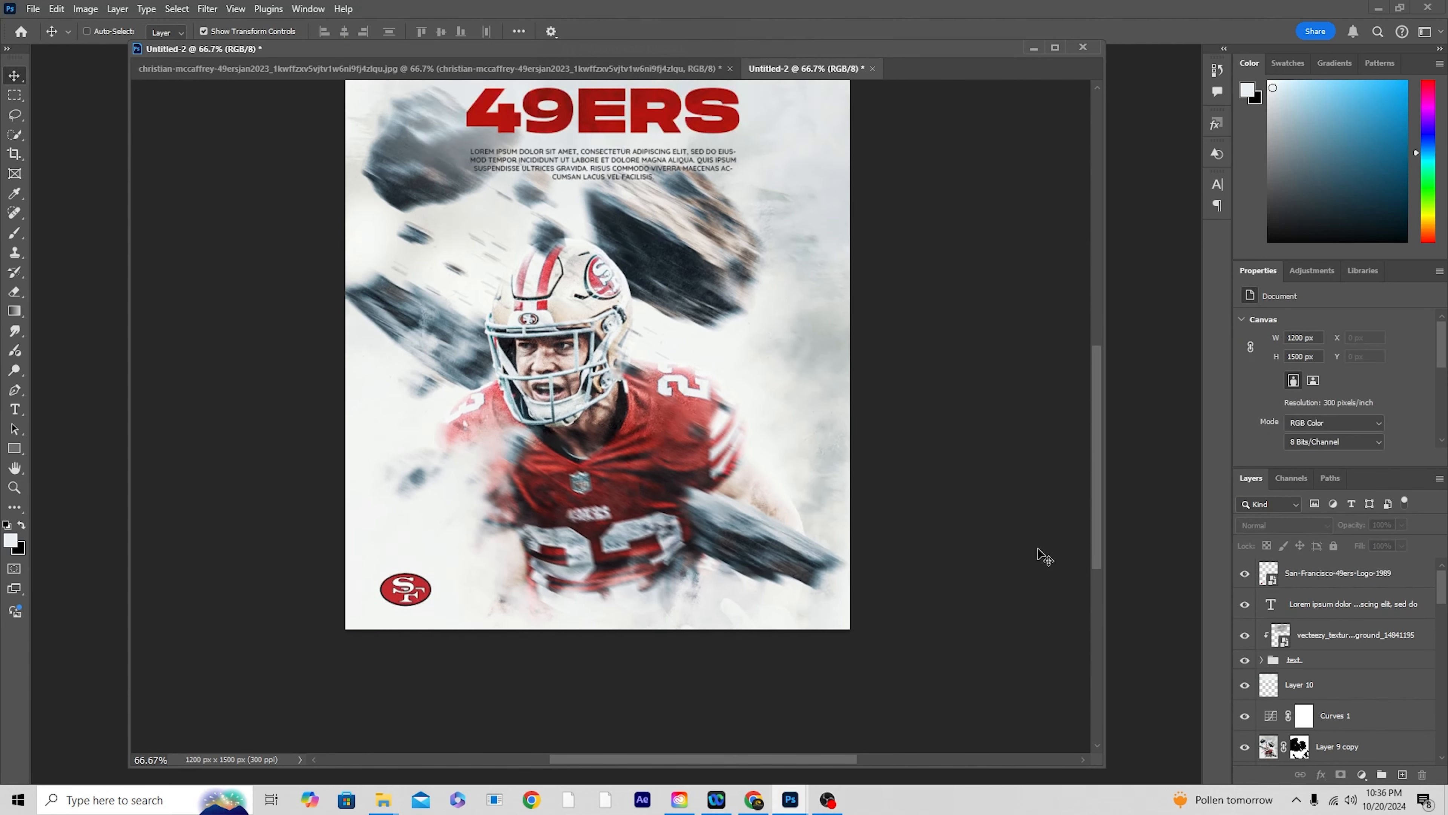